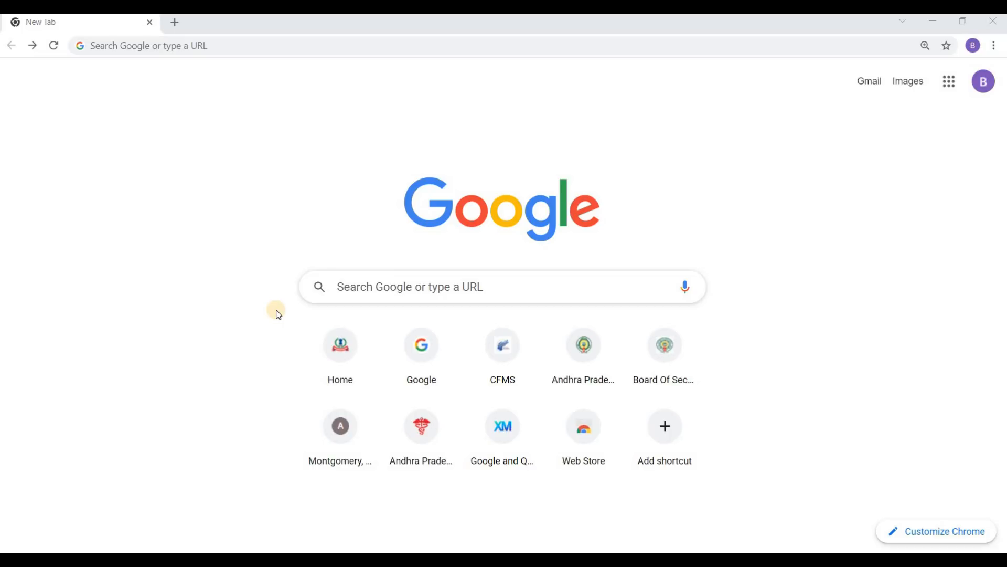
click(115, 49)
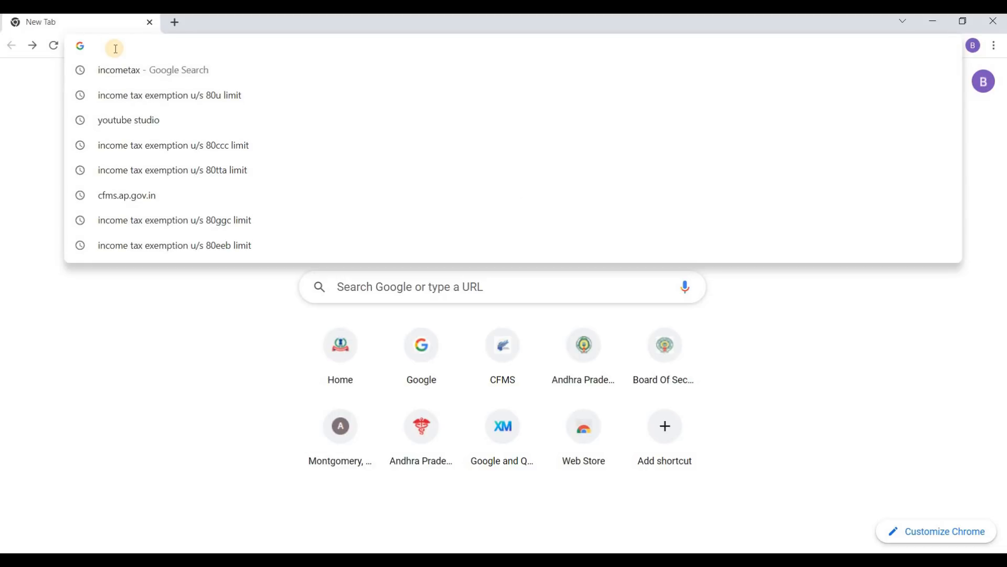
text(www.)
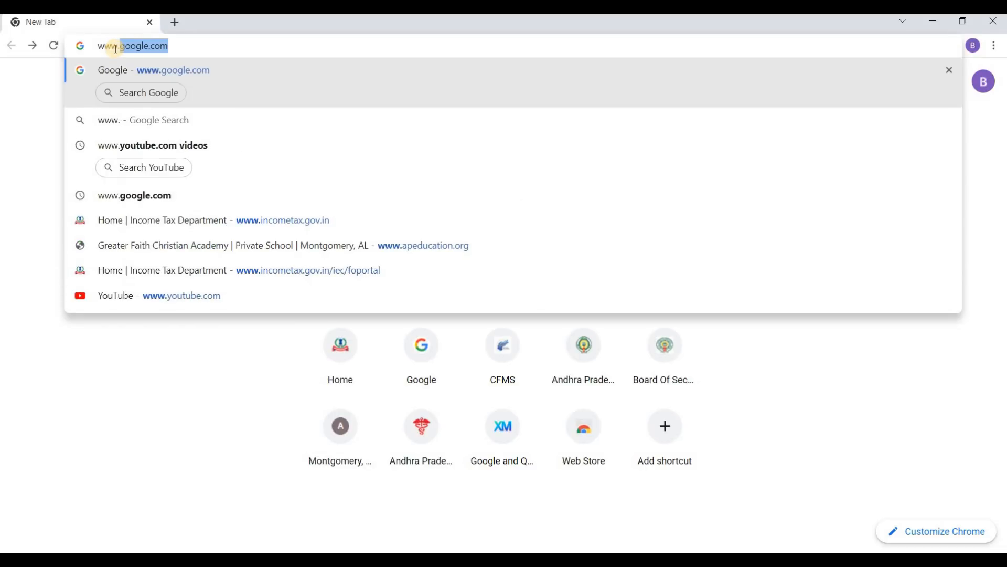
text(incometax.gov.)
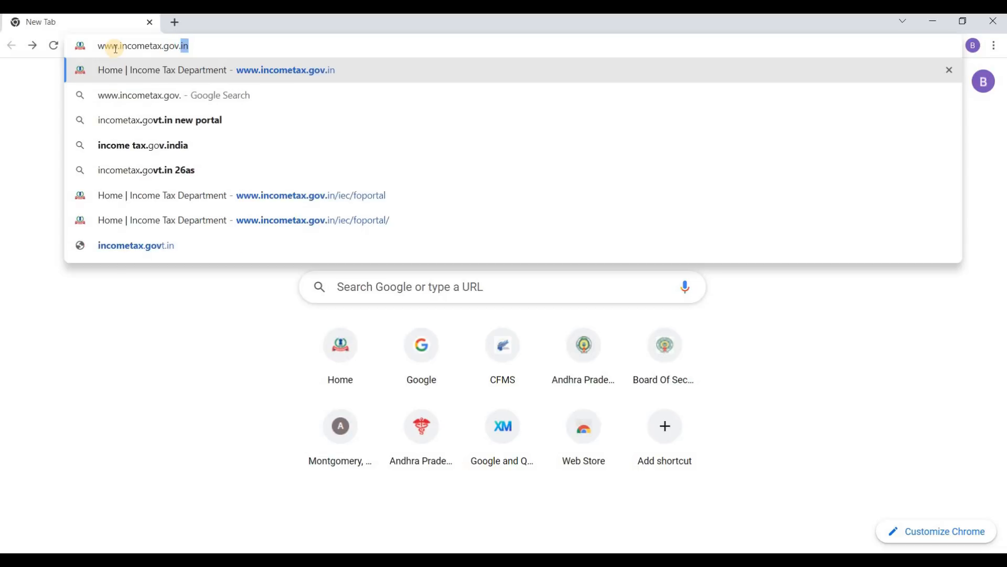
text(in)
key(Return)
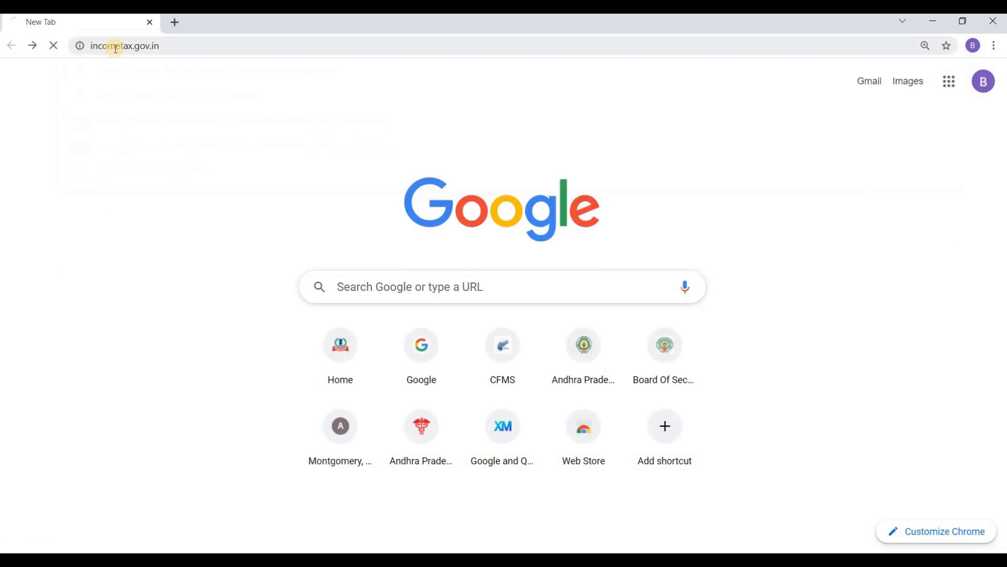
mouse_move(175, 136)
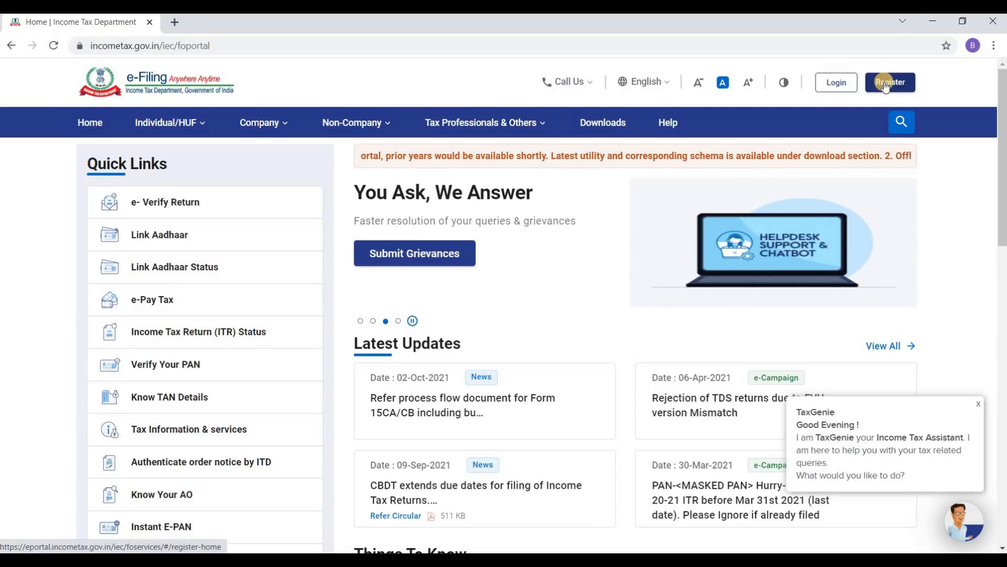
Step: Log in with the PAN user ID, confirm the secure access message, and enter the account password
click(837, 84)
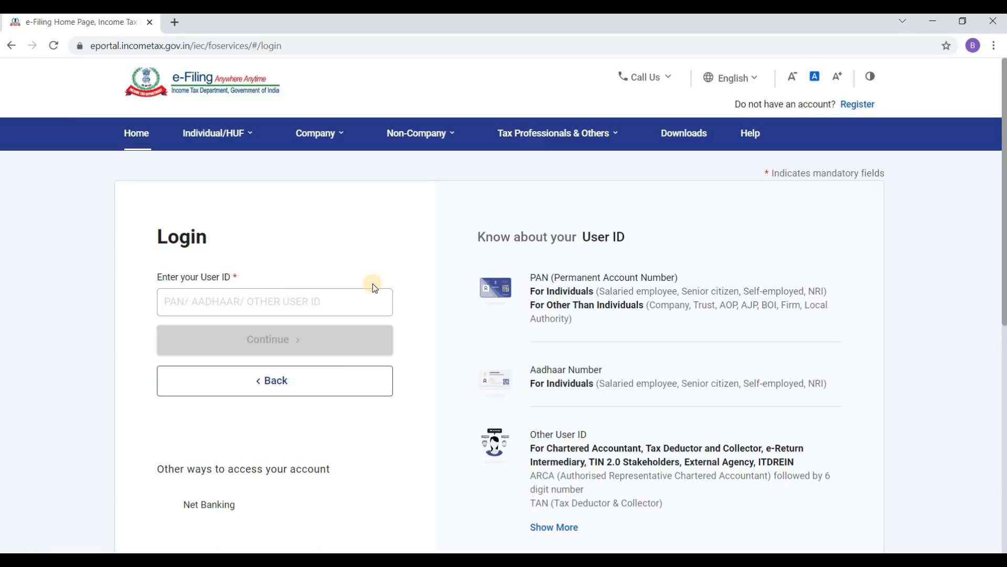
click(301, 303)
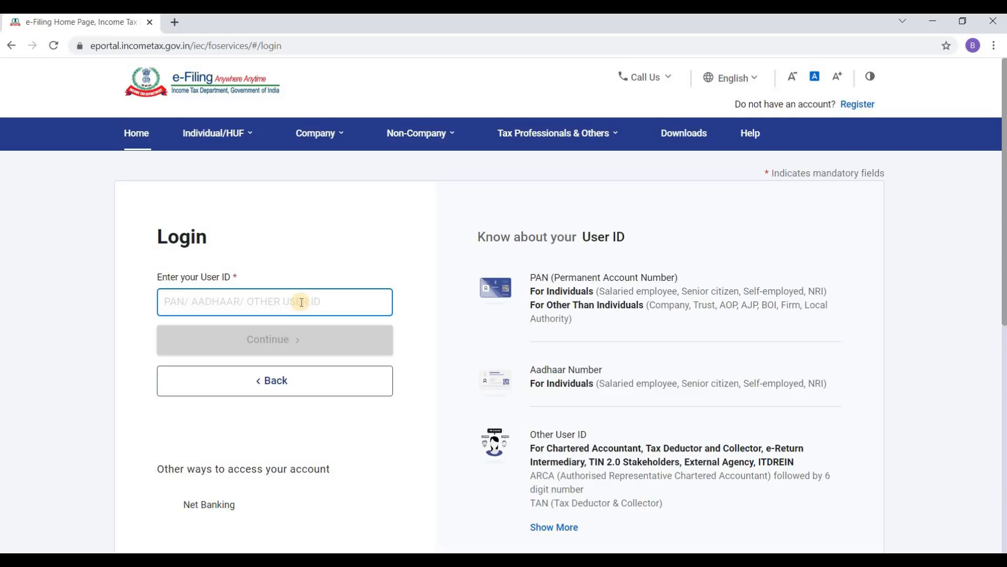
key(ctrl+v)
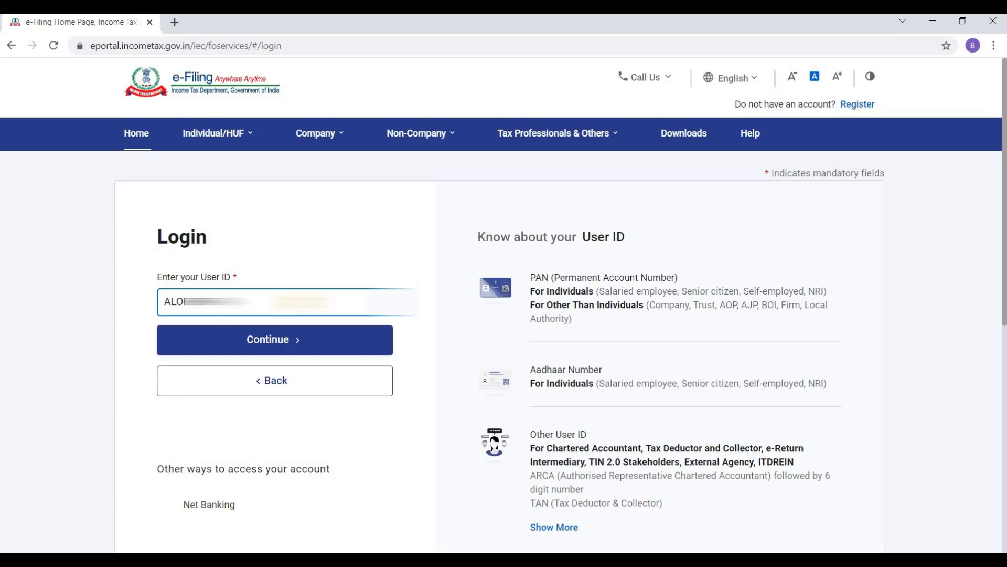
click(310, 345)
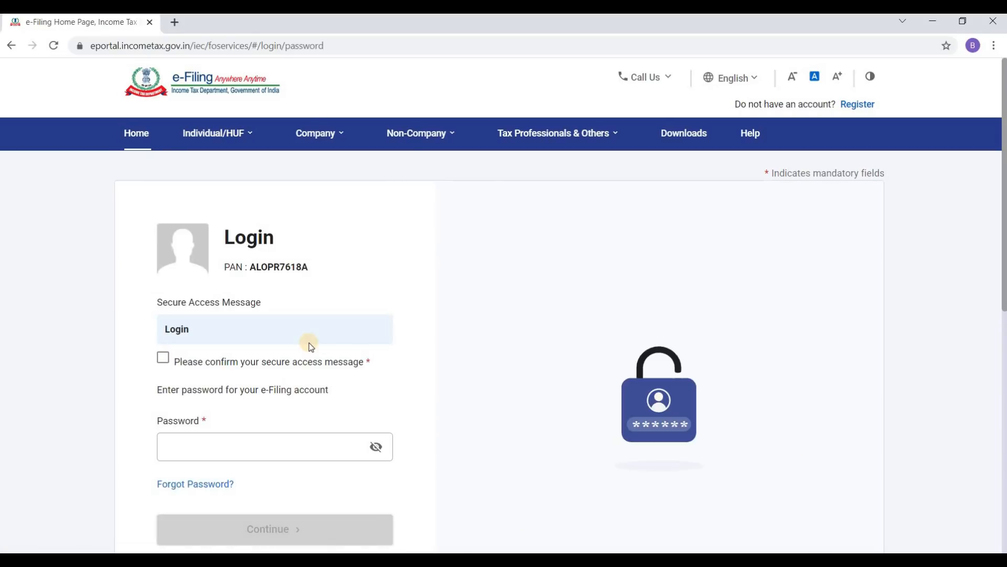
click(163, 359)
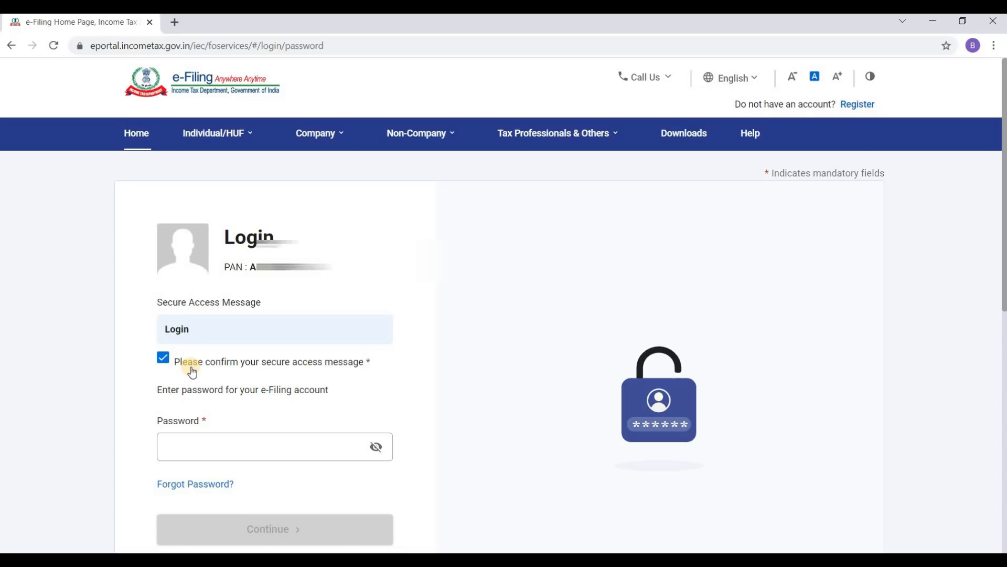
click(216, 445)
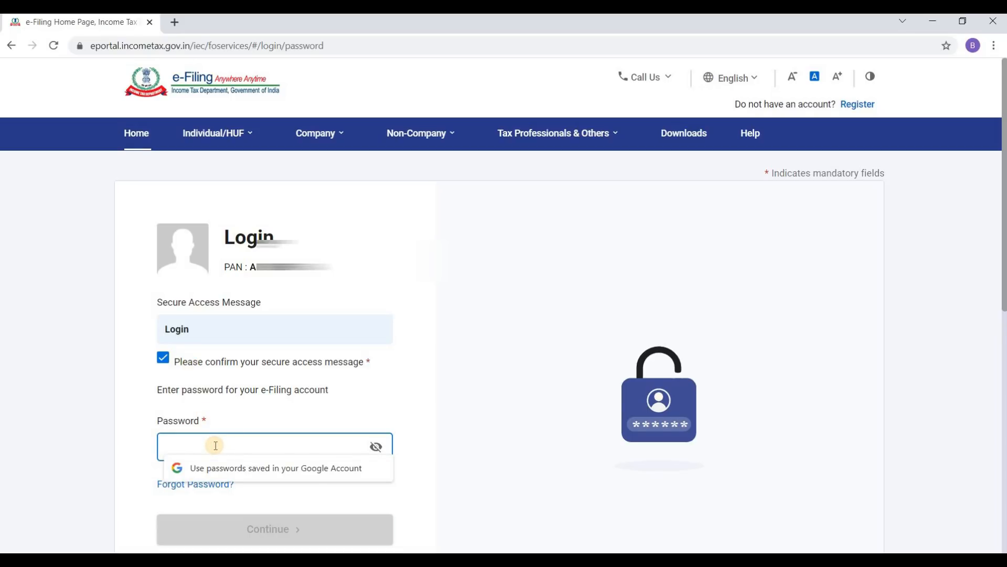
text(•••••)
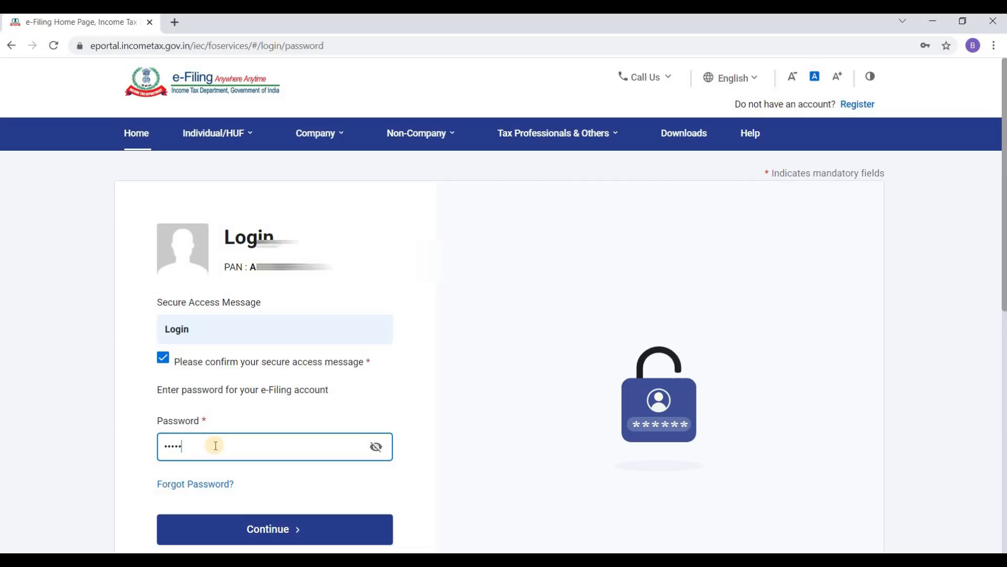
text(••••)
click(326, 526)
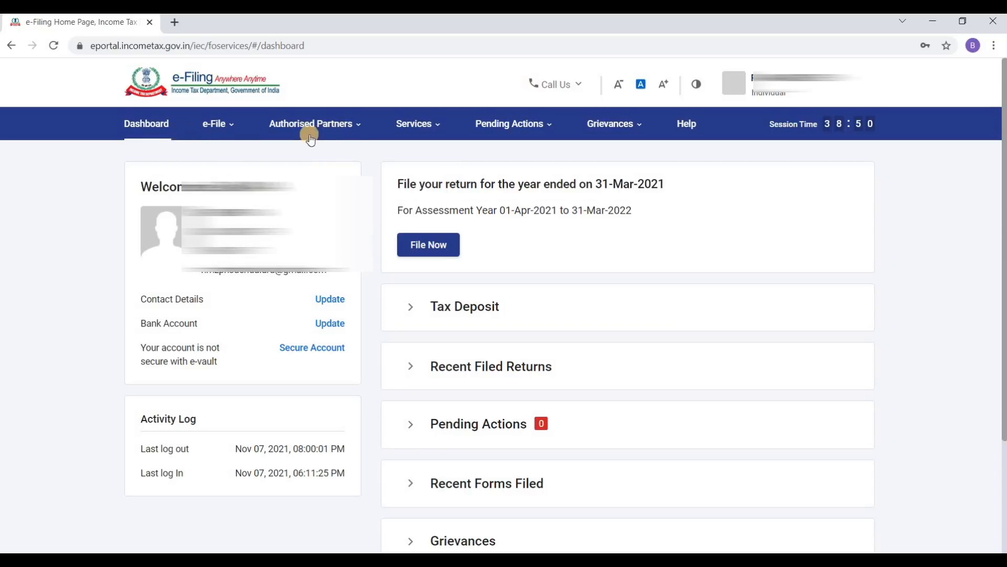
Step: Choose View Form 26AS from the e-File > Income Tax Returns menu
mouse_move(202, 124)
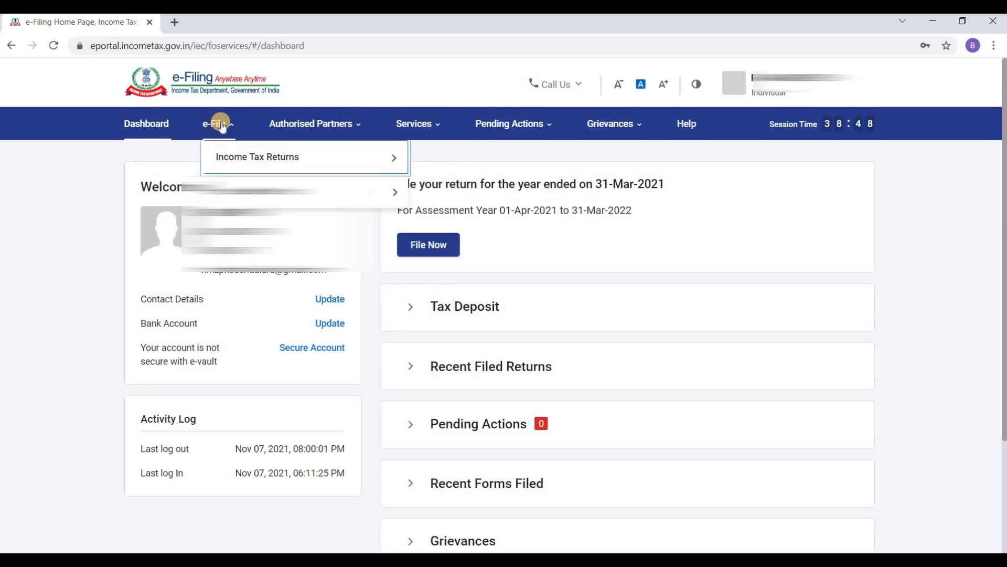
mouse_move(253, 161)
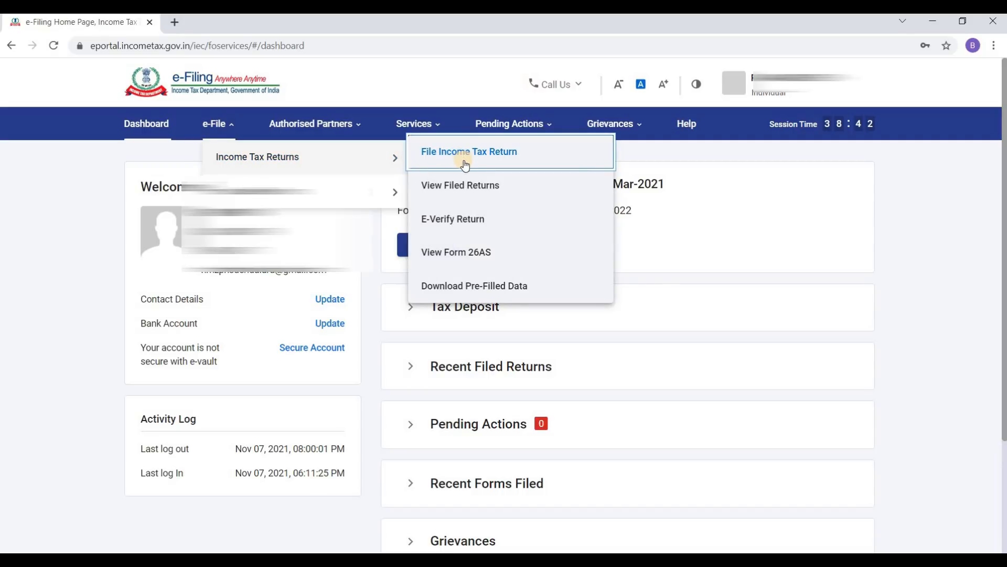
click(475, 256)
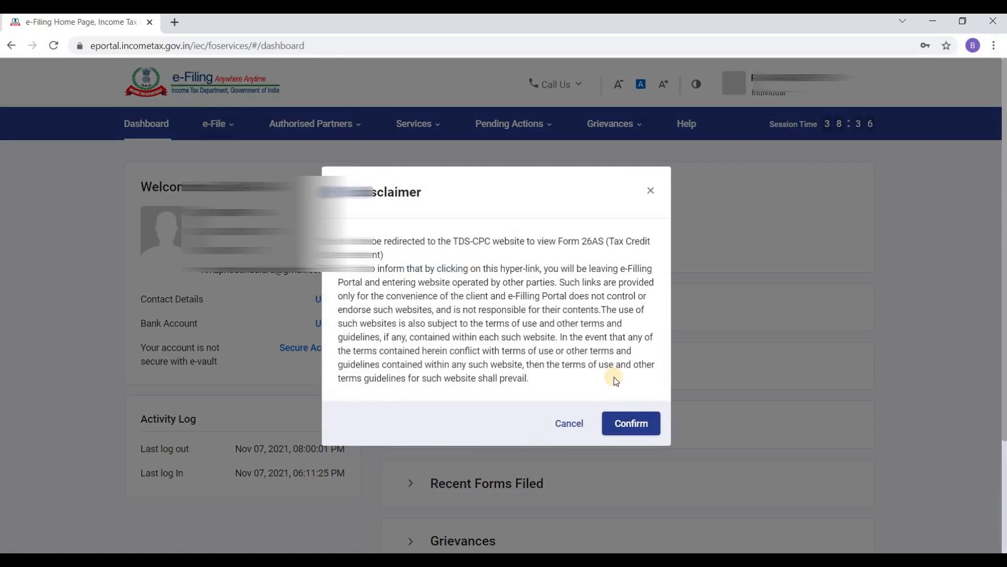
Step: Accept the TDS-CPC redirection and Form 16/16A terms, then open View Tax Credit (Form 26AS)
click(627, 429)
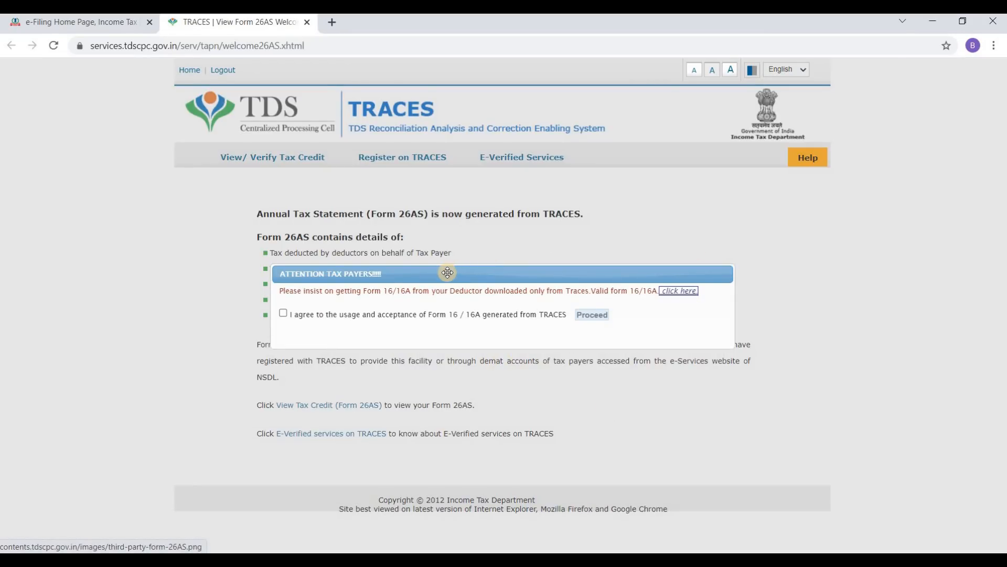
click(284, 313)
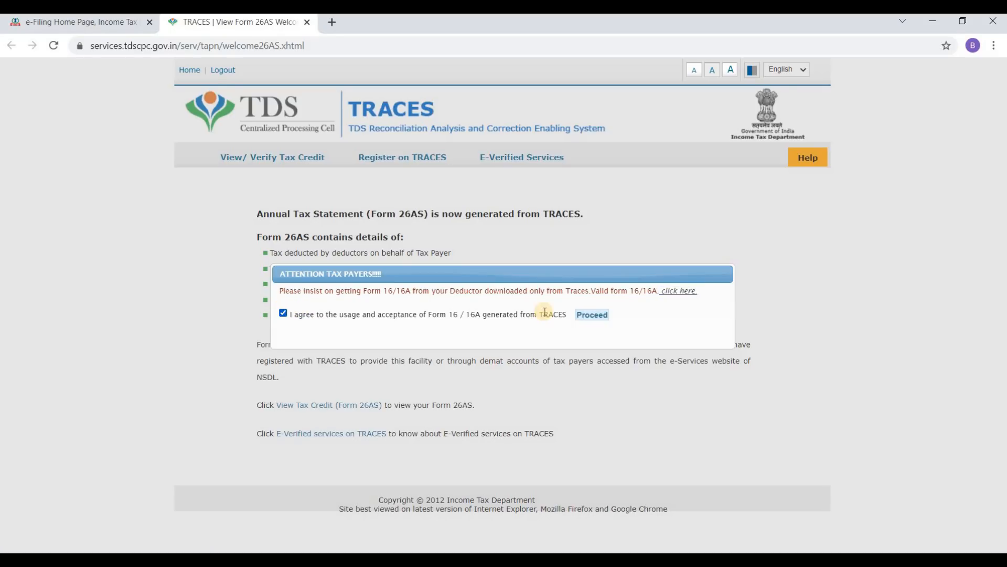
click(590, 315)
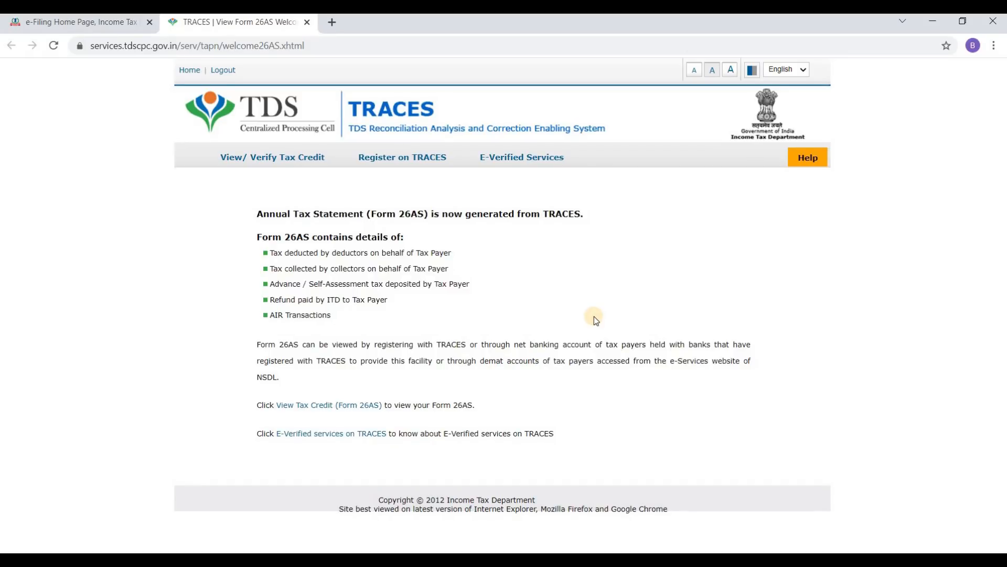
click(336, 406)
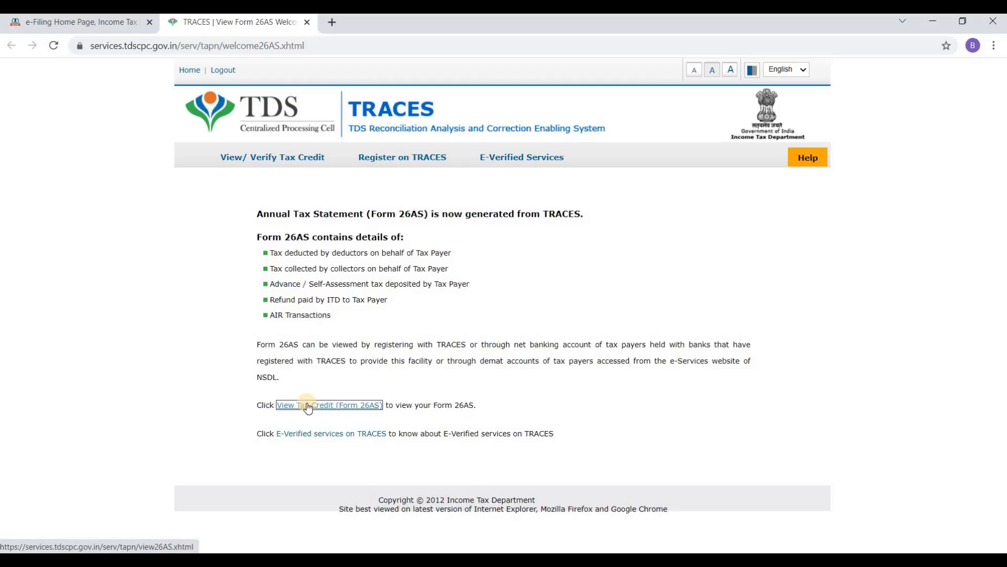
click(316, 405)
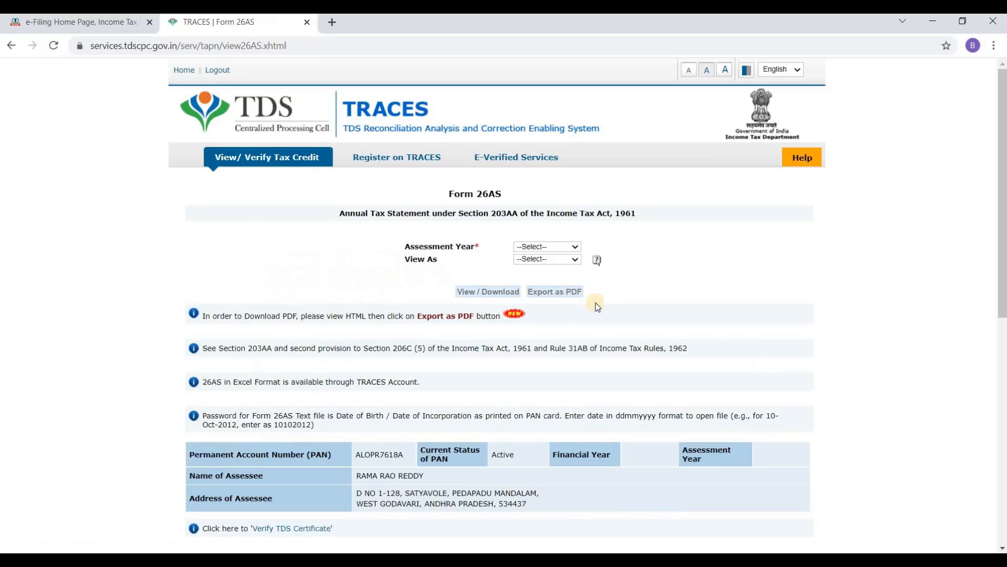
Step: Display the Form 26AS statement for assessment year 2021-22 in HTML format
click(544, 246)
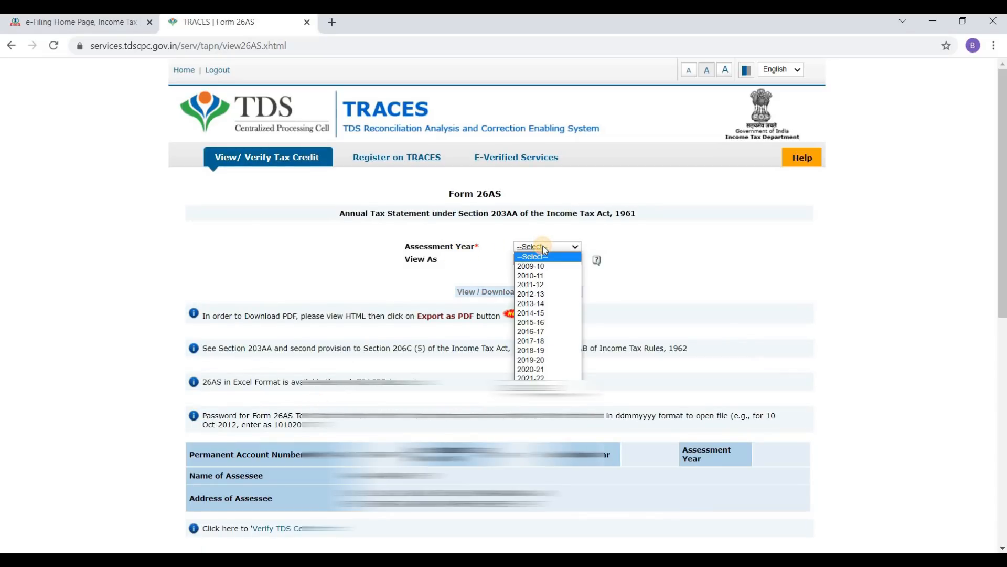
click(552, 377)
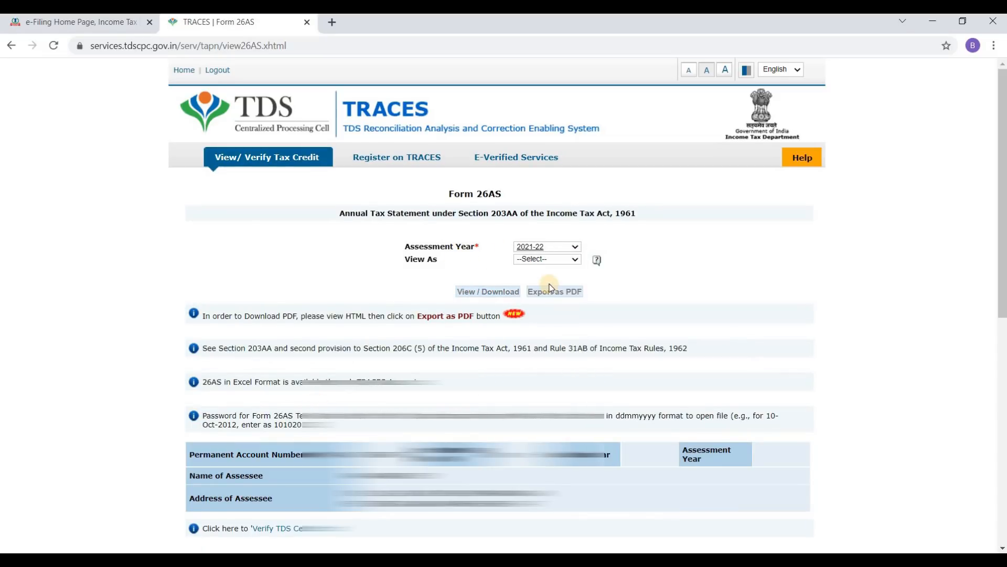
click(549, 259)
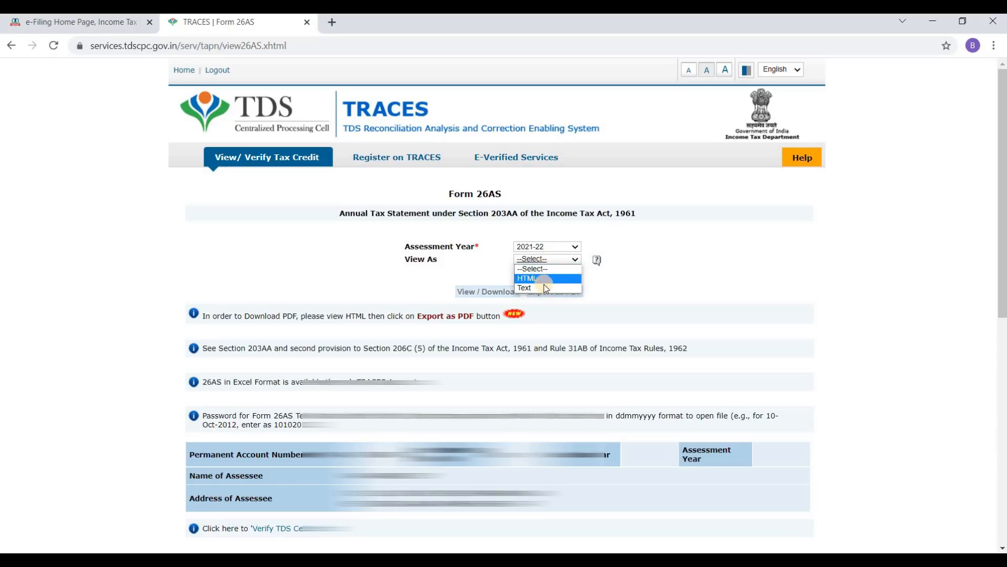
click(546, 279)
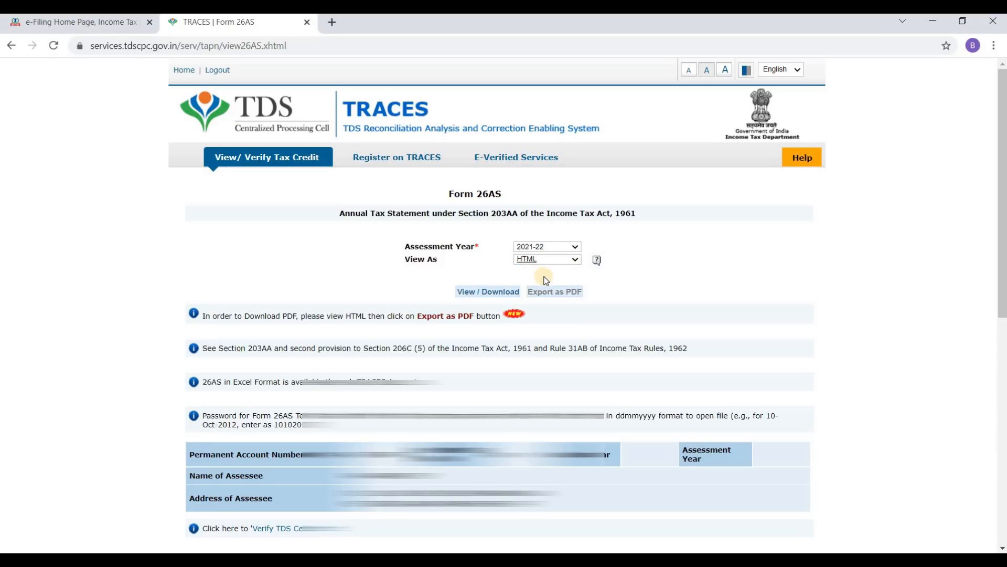
click(475, 296)
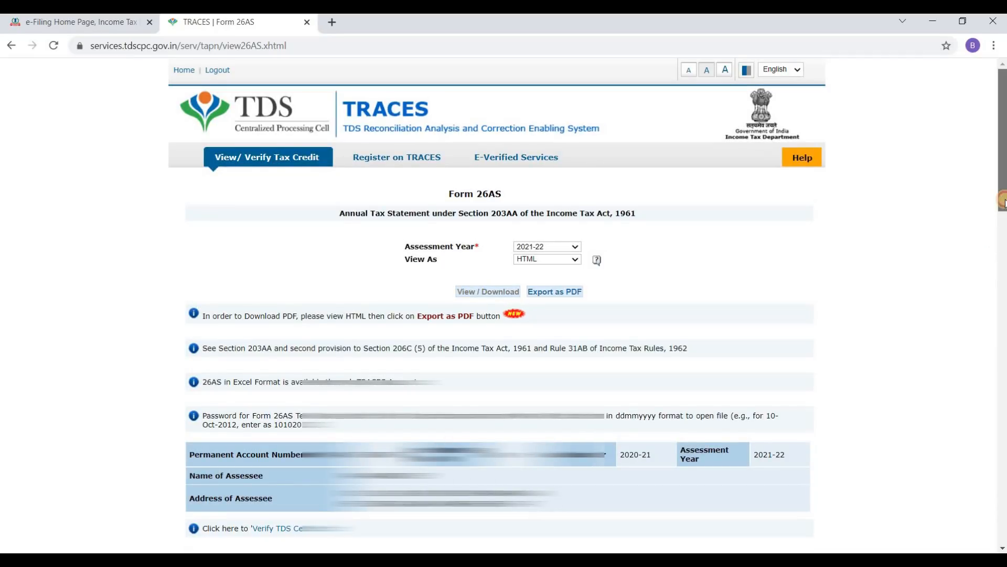
Step: Check the 919,095.00 total credited in Part A, then bring up Form 16 in Word
scroll(1002, 200, down, 3)
scroll(1001, 242, down, 1)
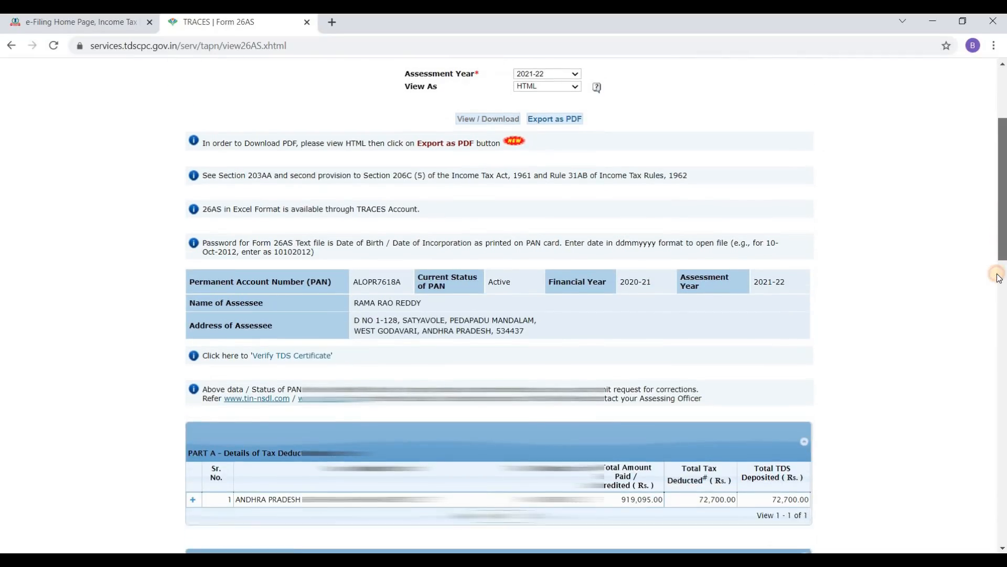
scroll(999, 277, down, 3)
scroll(991, 318, down, 2)
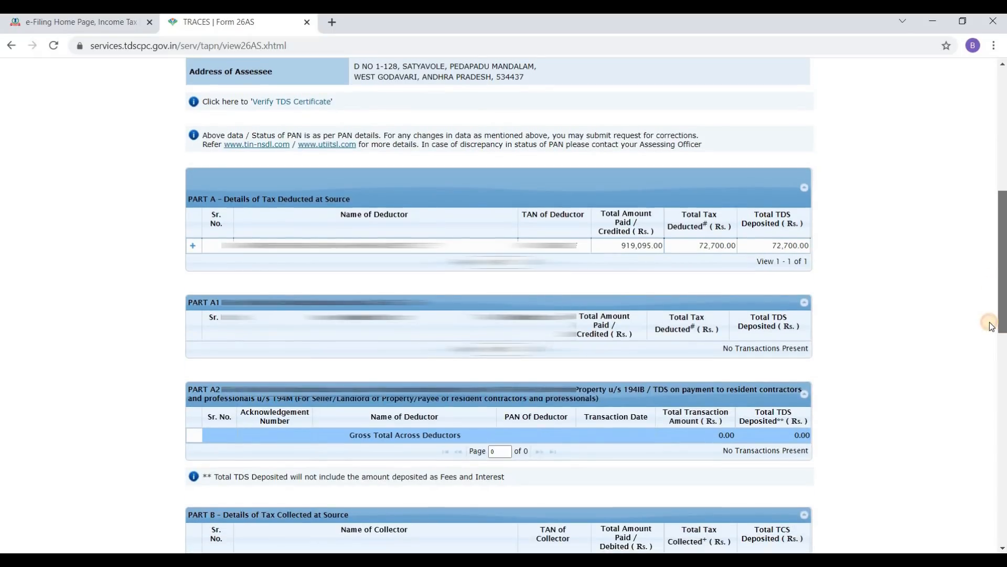
scroll(985, 322, down, 2)
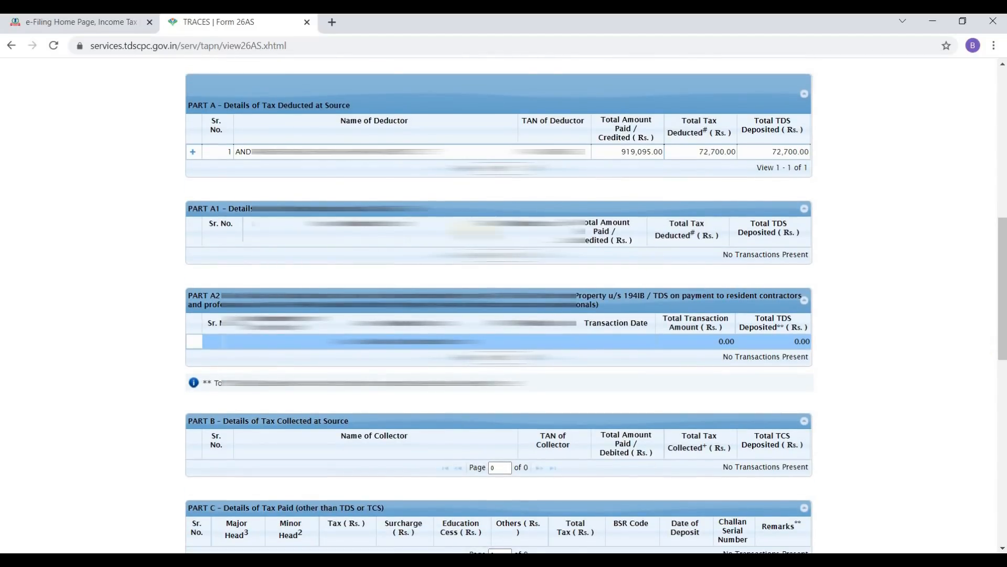
click(388, 121)
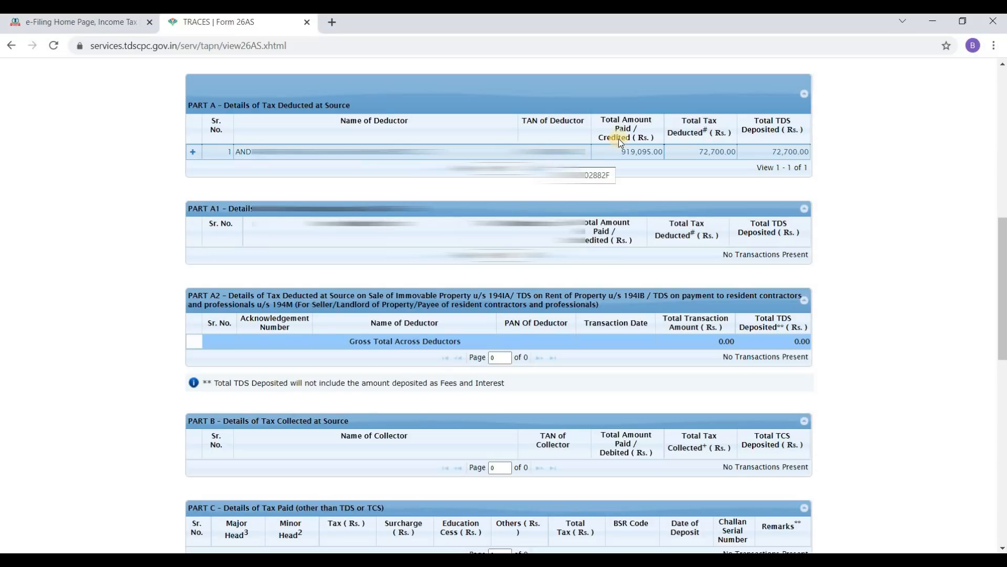
click(637, 151)
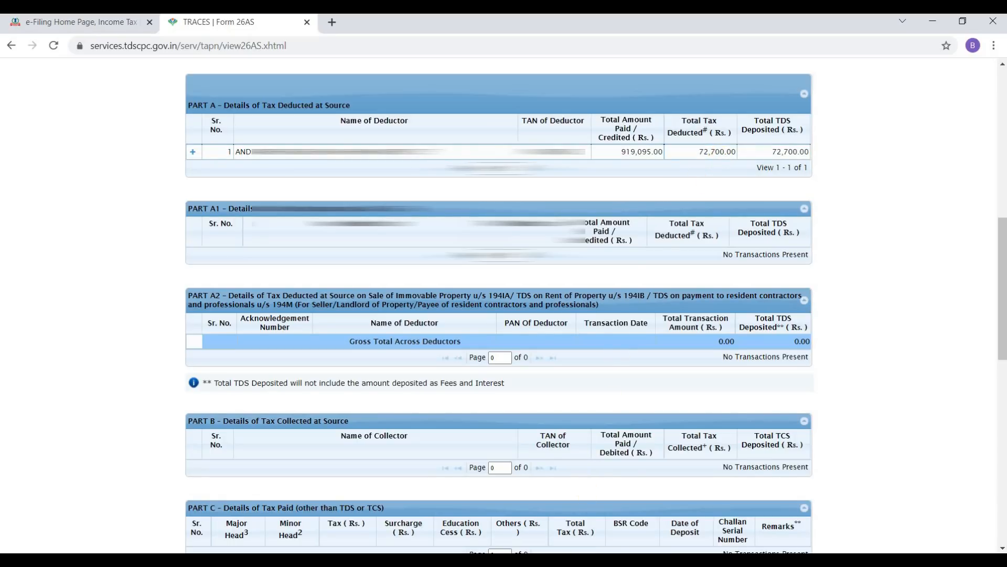
click(564, 560)
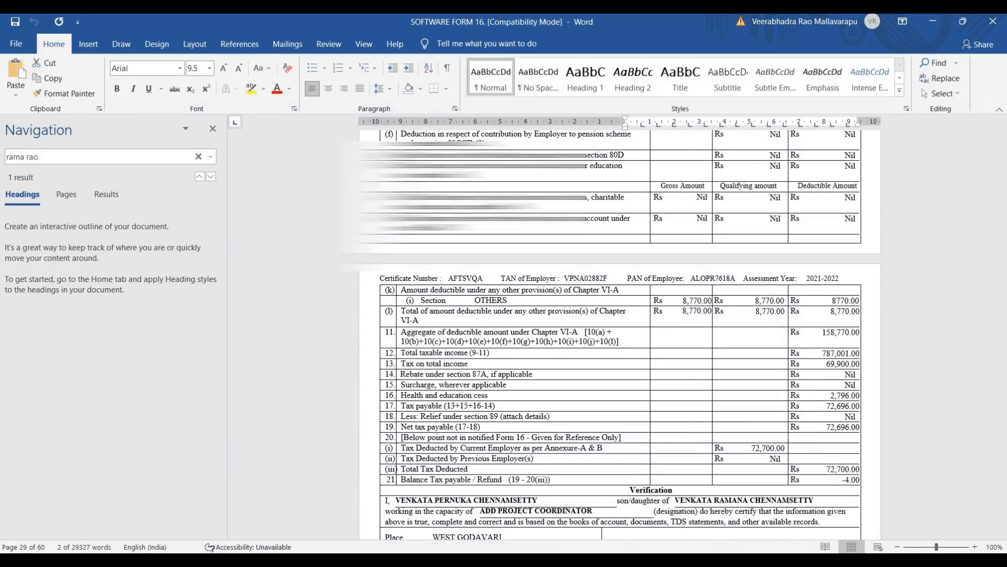
Step: Switch from the Word Form 16 back to the TRACES Form 26AS page in Chrome
click(546, 560)
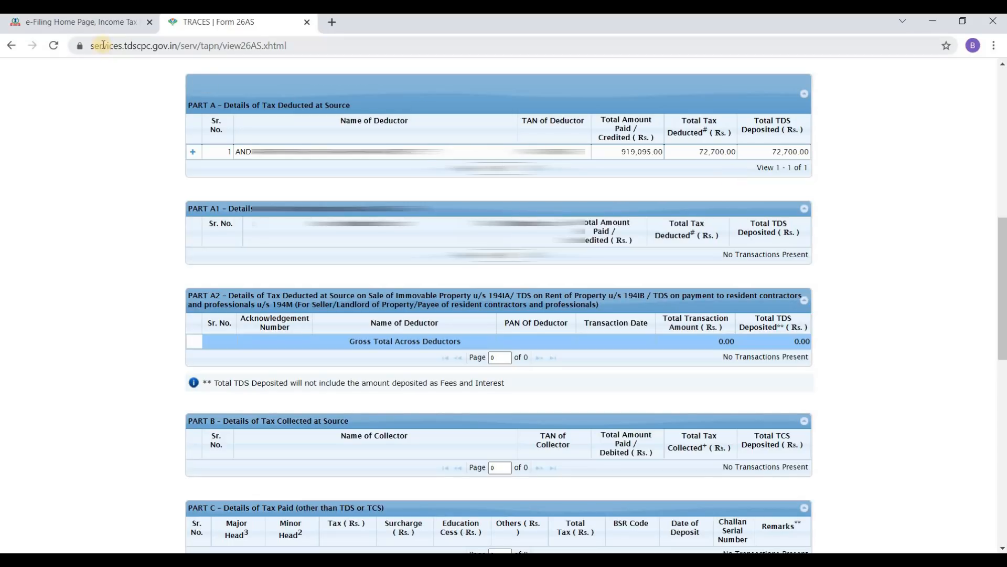
Step: On the e-Filing dashboard, choose File Now and bring up the assessment year list
click(92, 24)
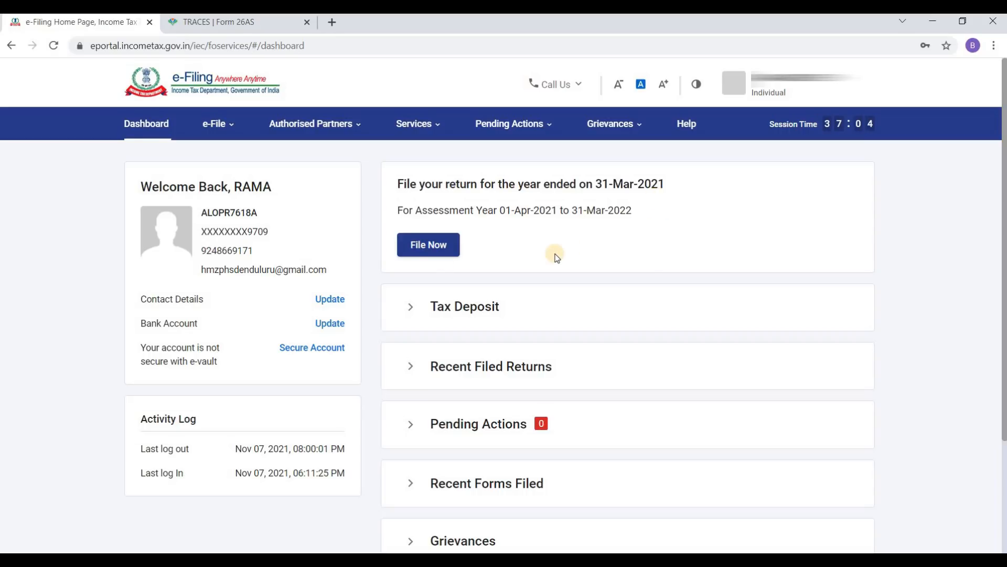
click(429, 247)
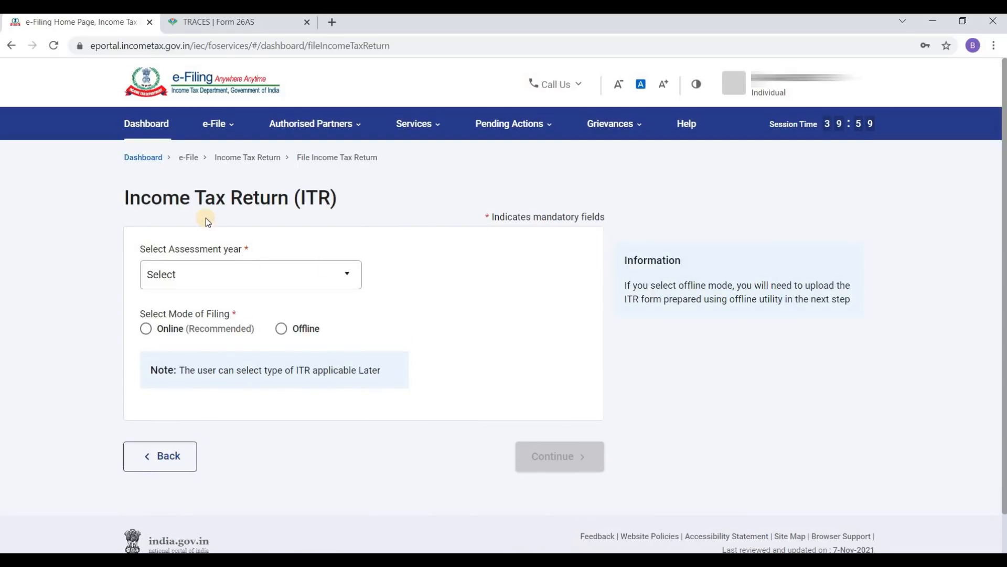
click(210, 278)
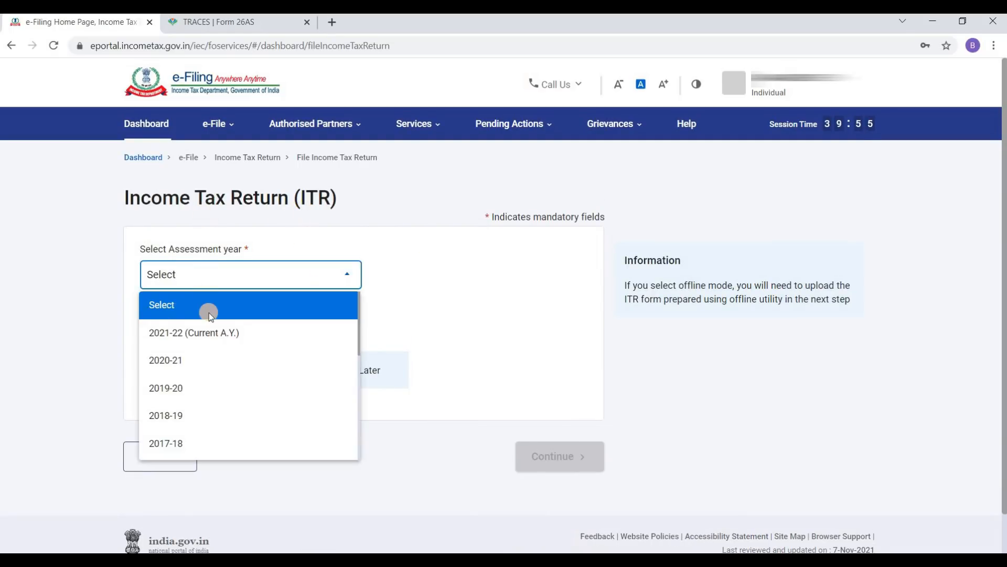
Step: Select 2021-22 (Current A.Y.) as the assessment year
click(211, 336)
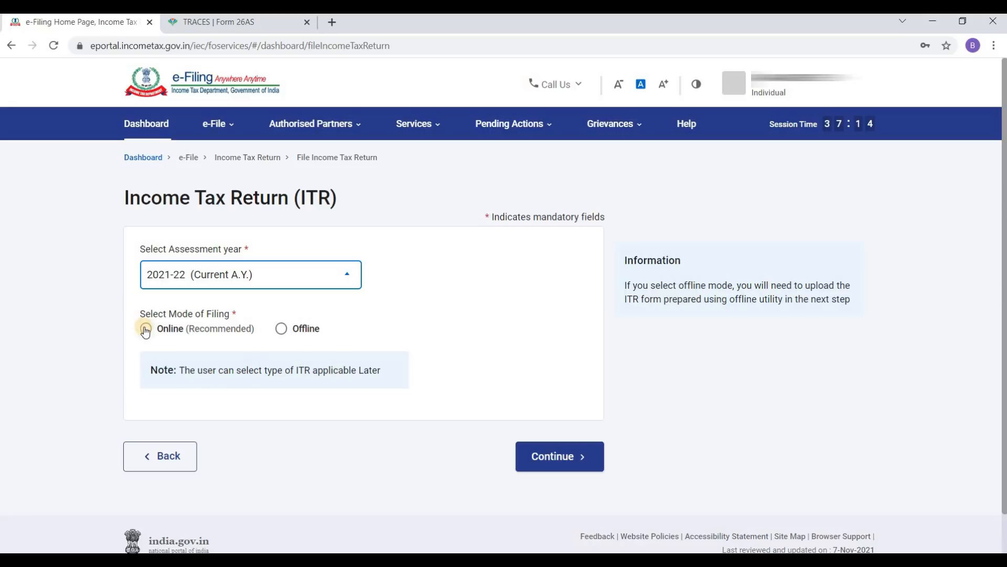
Step: Choose the Online (Recommended) filing mode and continue
click(146, 329)
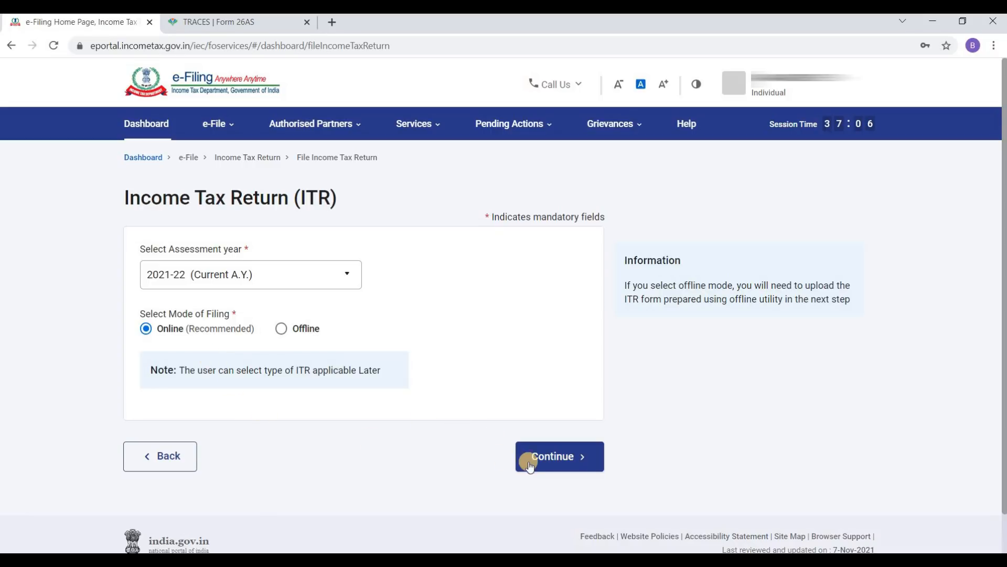
click(548, 460)
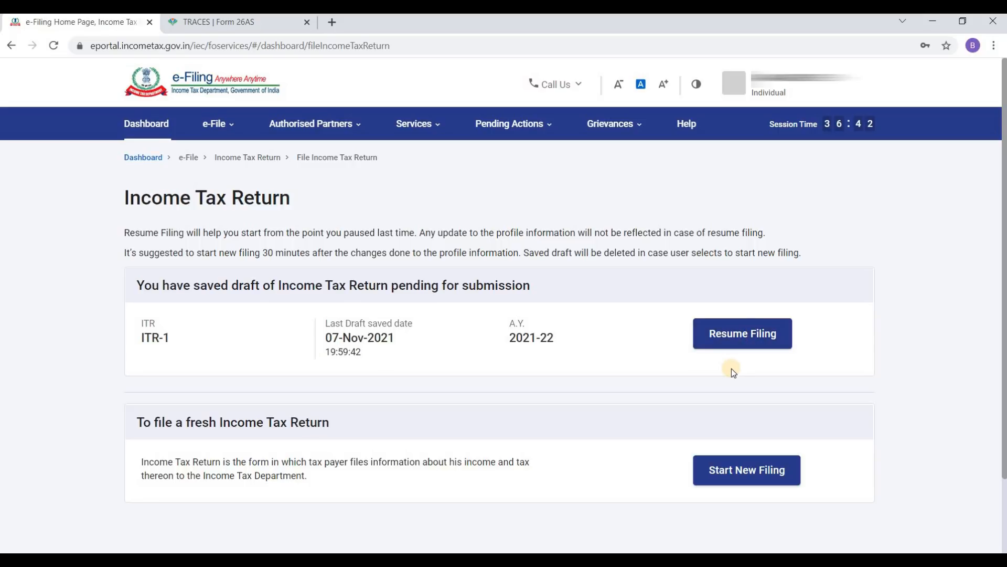
Step: Start a new filing instead of the saved draft, keep Individual status, and list the ITR forms
click(748, 479)
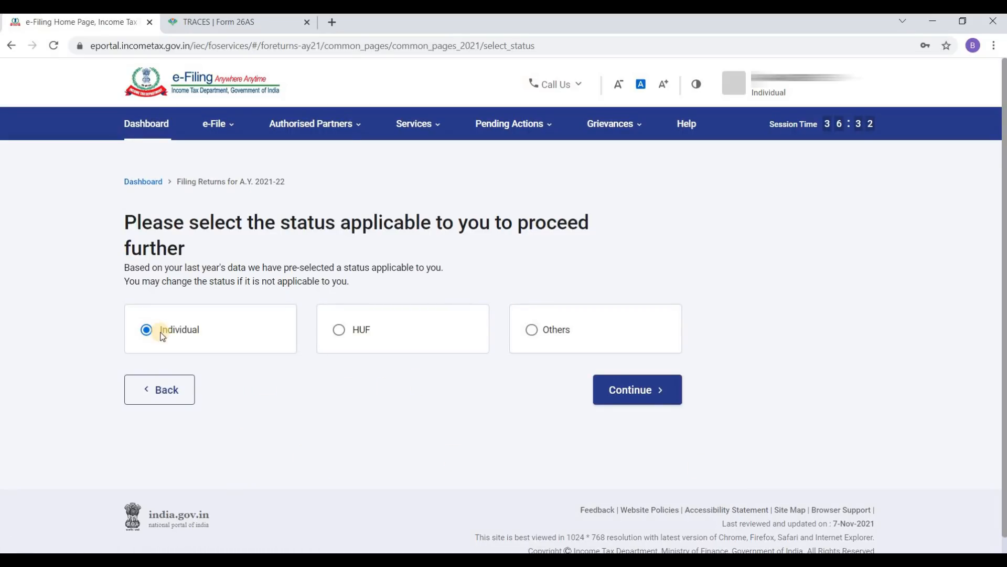
click(634, 394)
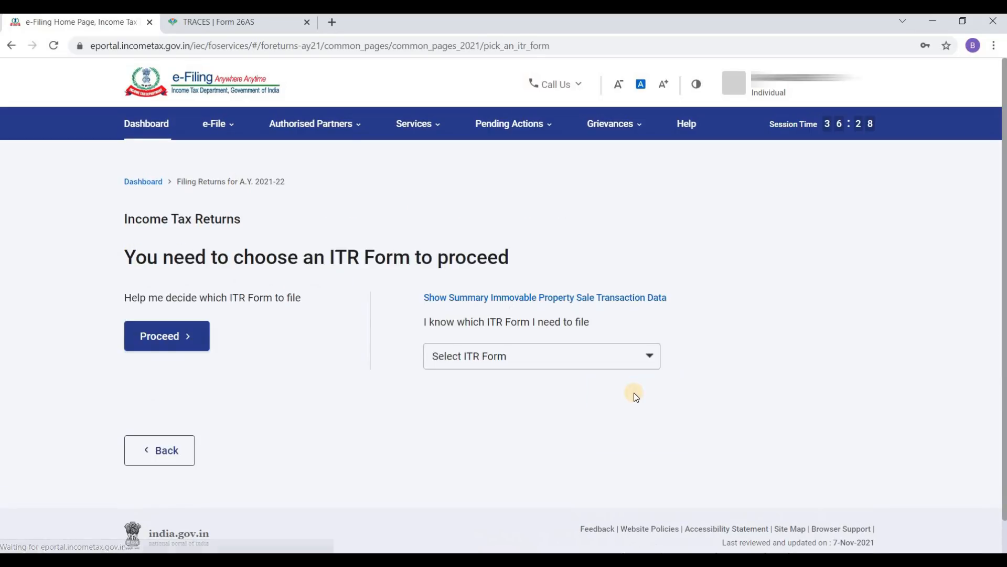
click(521, 361)
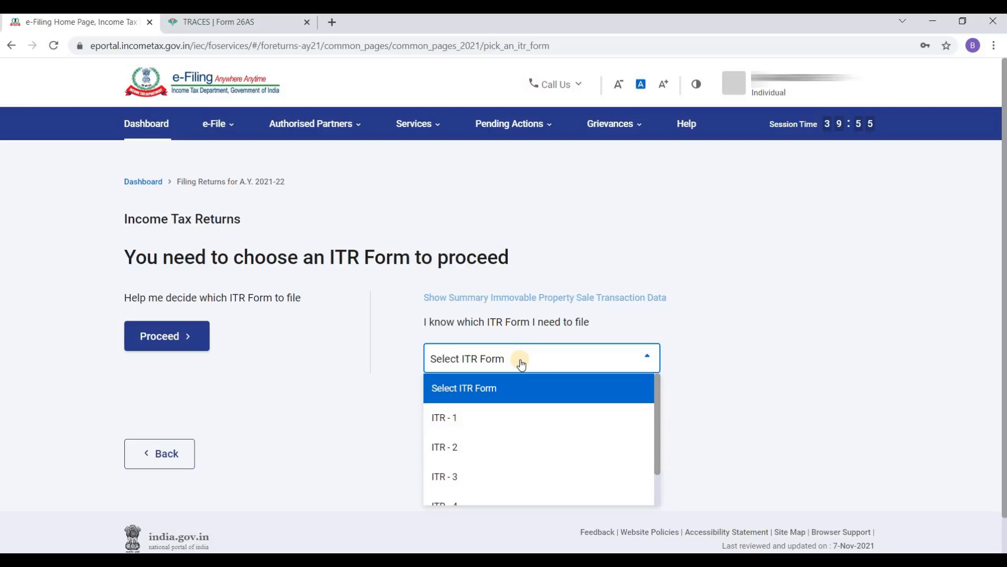
Step: Select ITR-1 as the return form and proceed to its filing overview
click(517, 423)
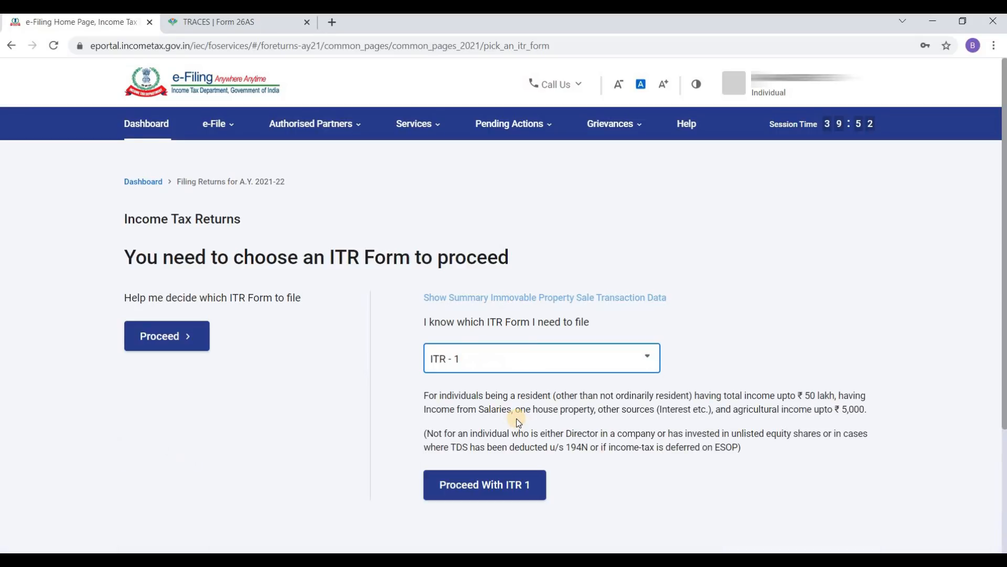
click(478, 491)
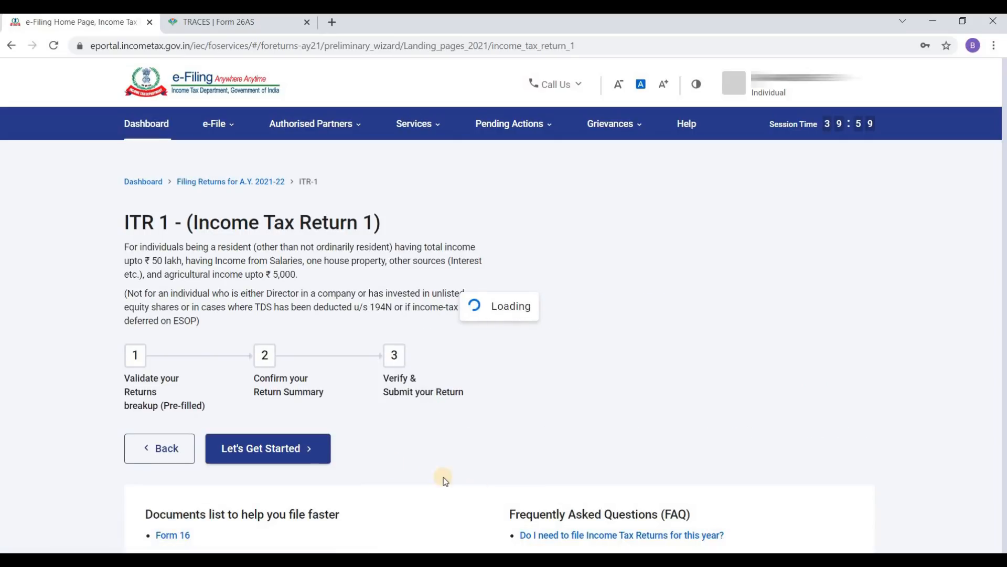
Step: Start the ITR-1 questions, declare taxable income above the basic exemption limit, and continue
click(296, 450)
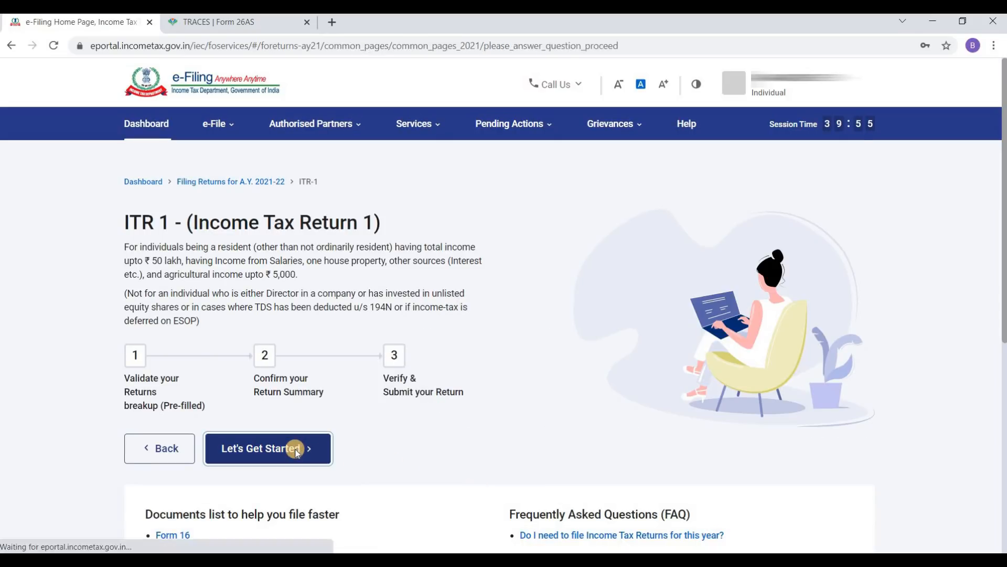
click(145, 350)
click(146, 322)
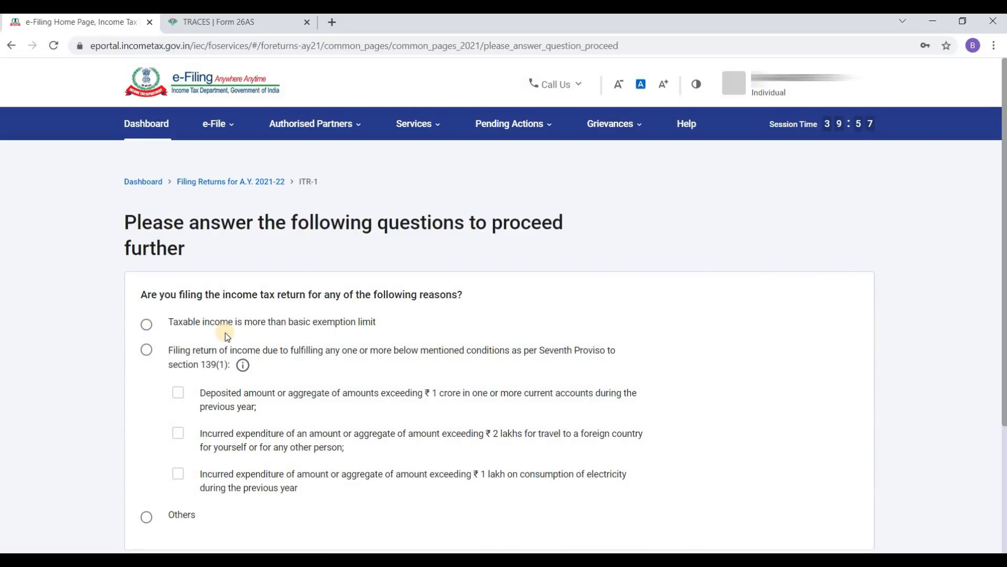
click(146, 324)
drag(1006, 285, 1001, 364)
click(825, 483)
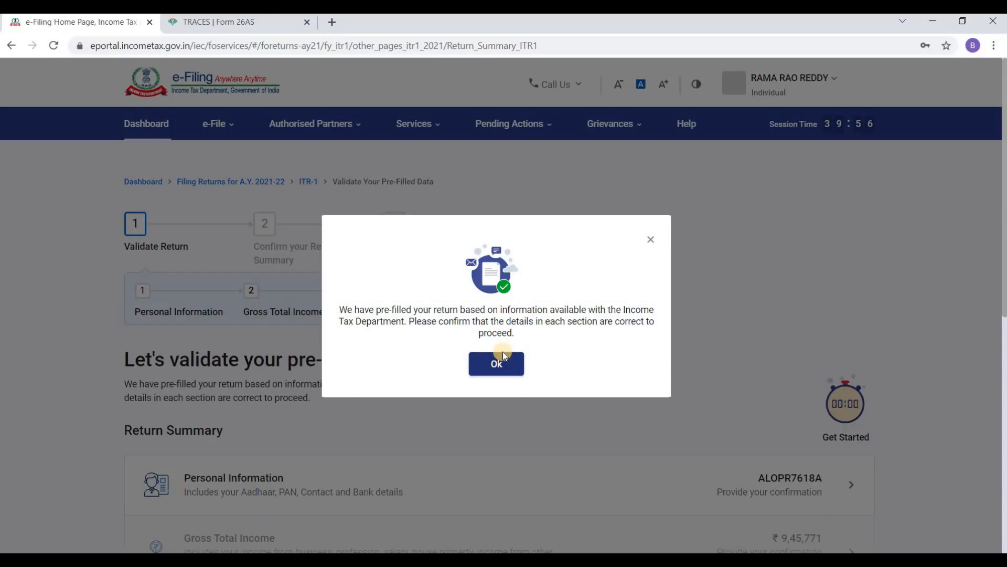
Step: Dismiss the pre-filled return notice and open the Personal Information section for verification
click(507, 364)
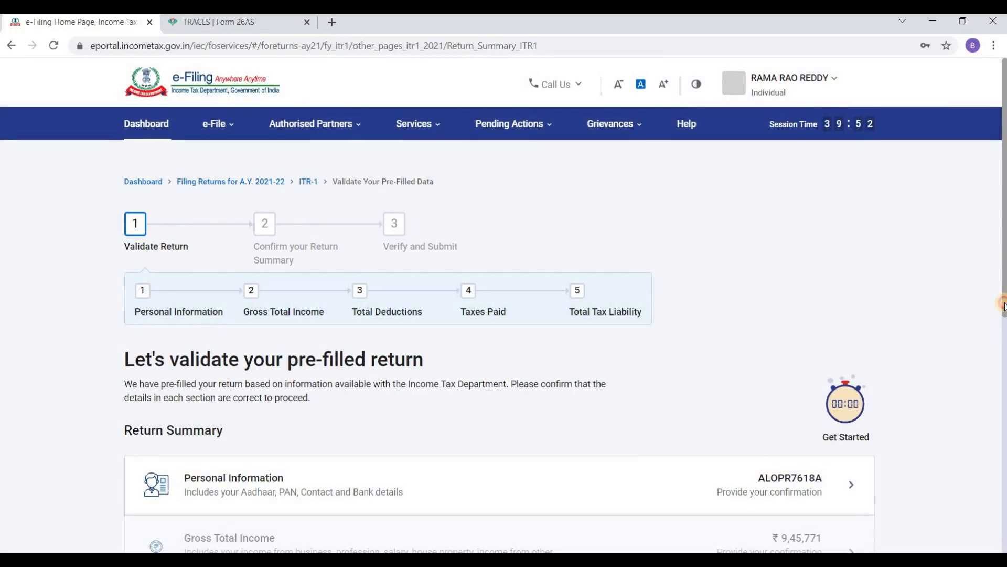
scroll(998, 343, down, 3)
scroll(998, 406, down, 3)
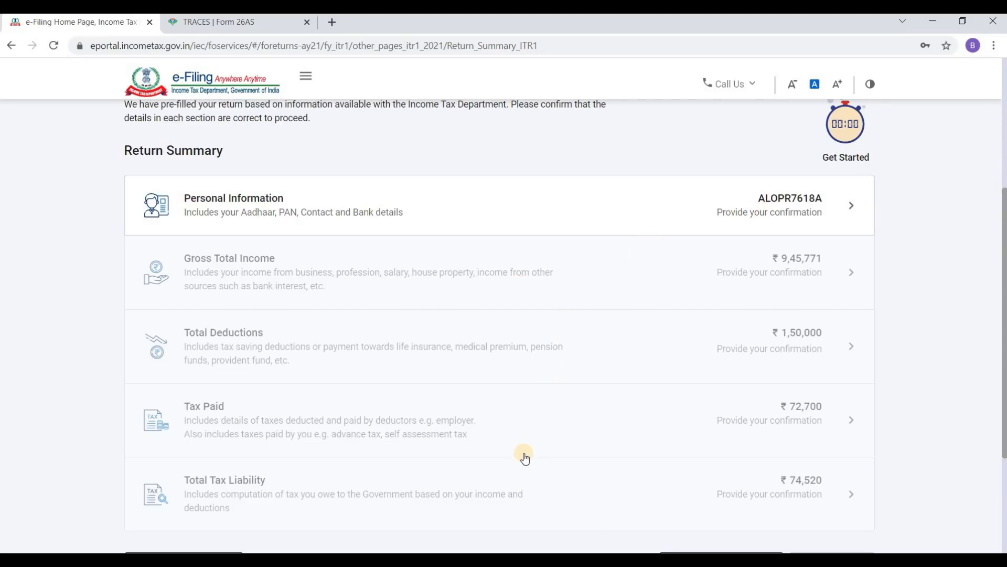
click(844, 206)
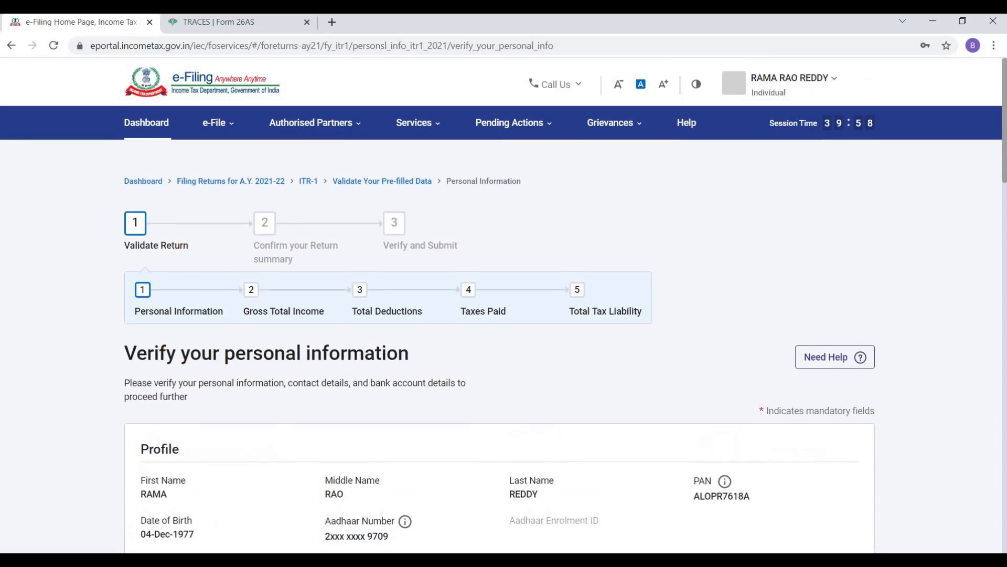
drag(1004, 166, 1001, 249)
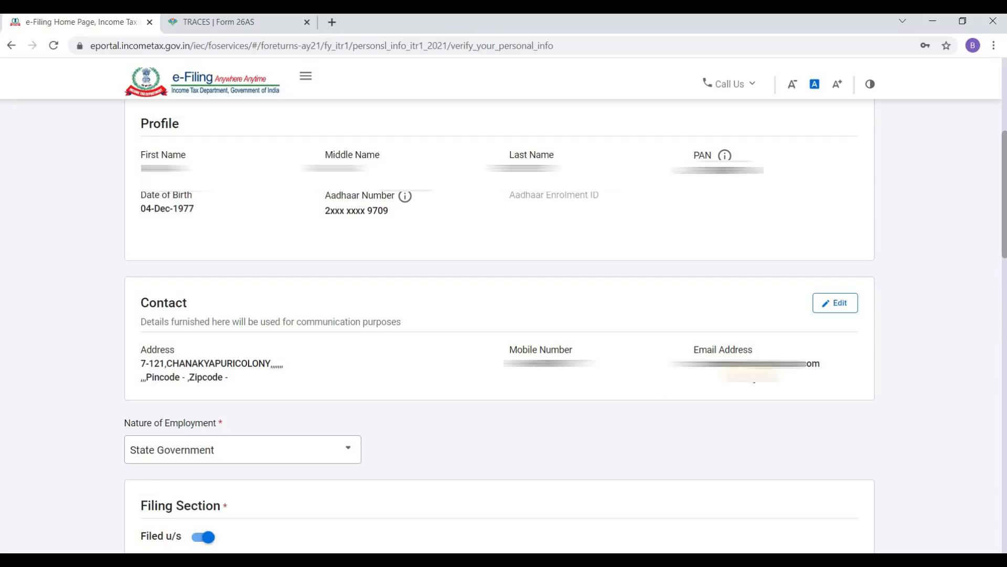
Step: Edit the contact details and correct the wrong ending of the e-mail address
click(829, 304)
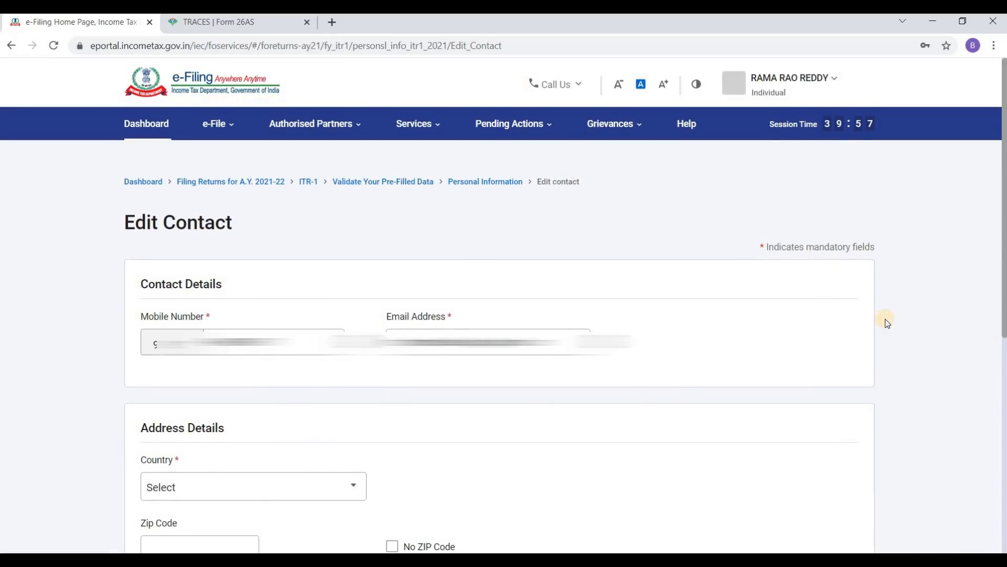
click(483, 343)
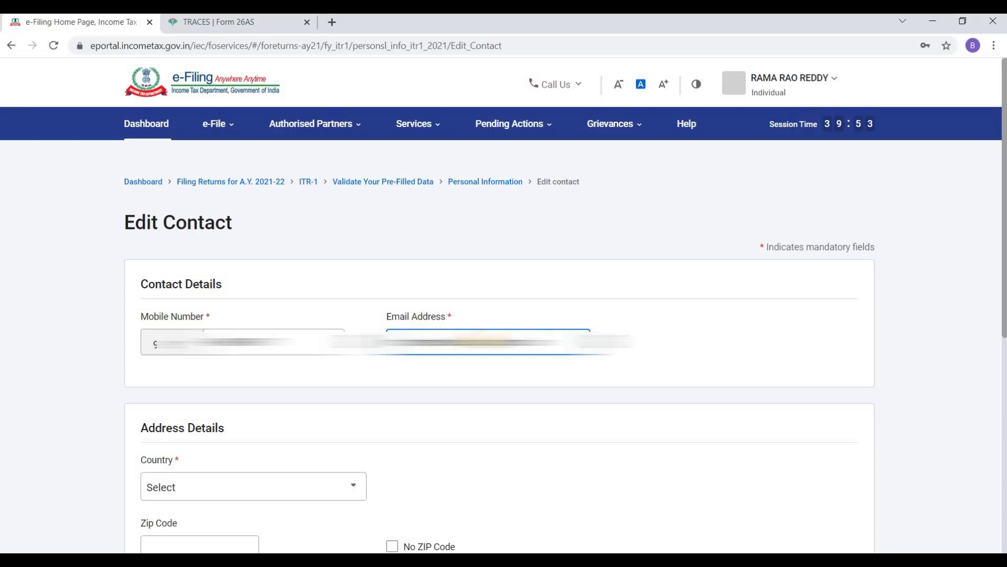
key(BackSpace)
key(BackSpace)
key(BackSpace)
key(BackSpace)
key(BackSpace)
key(BackSpace)
key(BackSpace)
key(BackSpace)
key(BackSpace)
key(BackSpace)
key(BackSpace)
key(BackSpace)
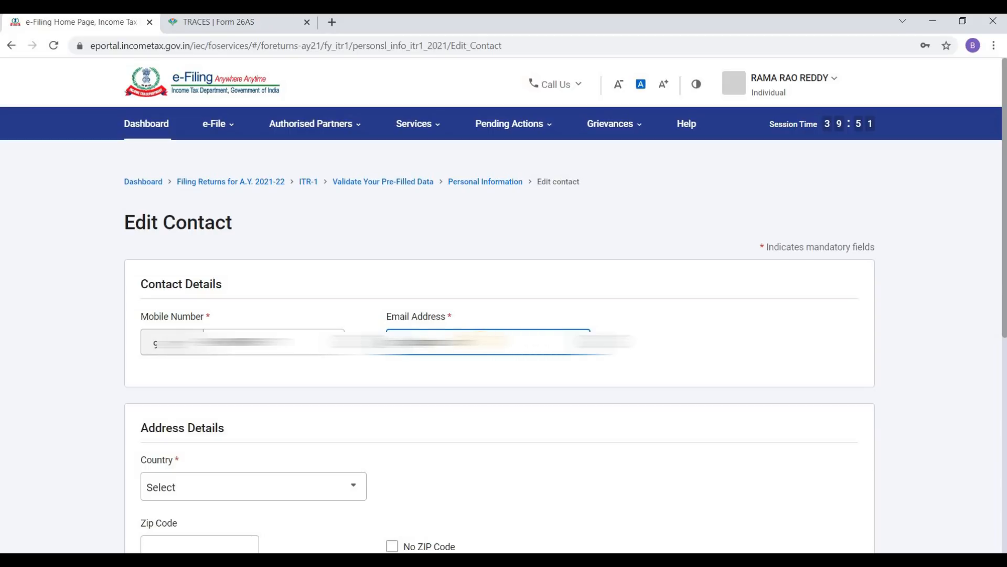
text(gma)
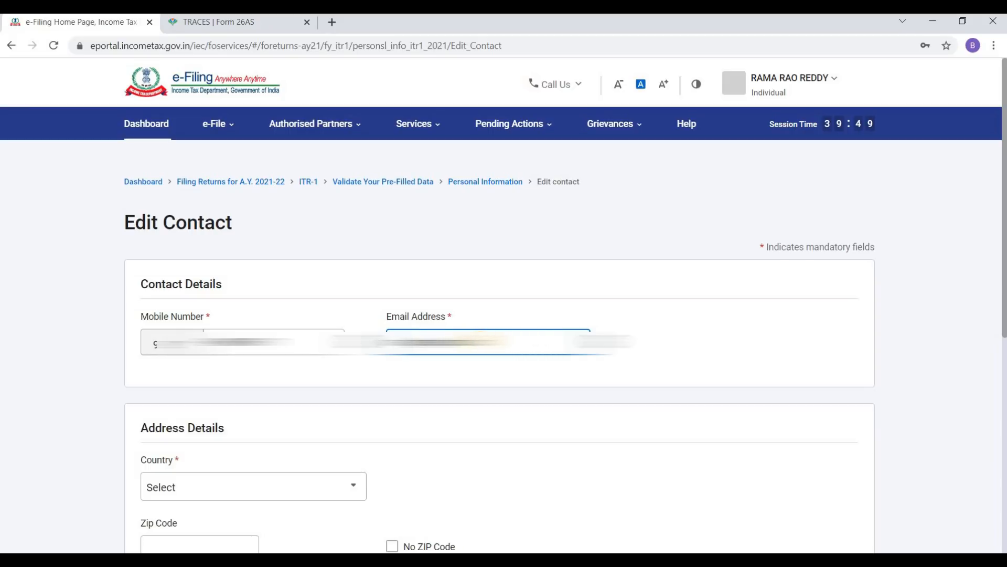
text(.com)
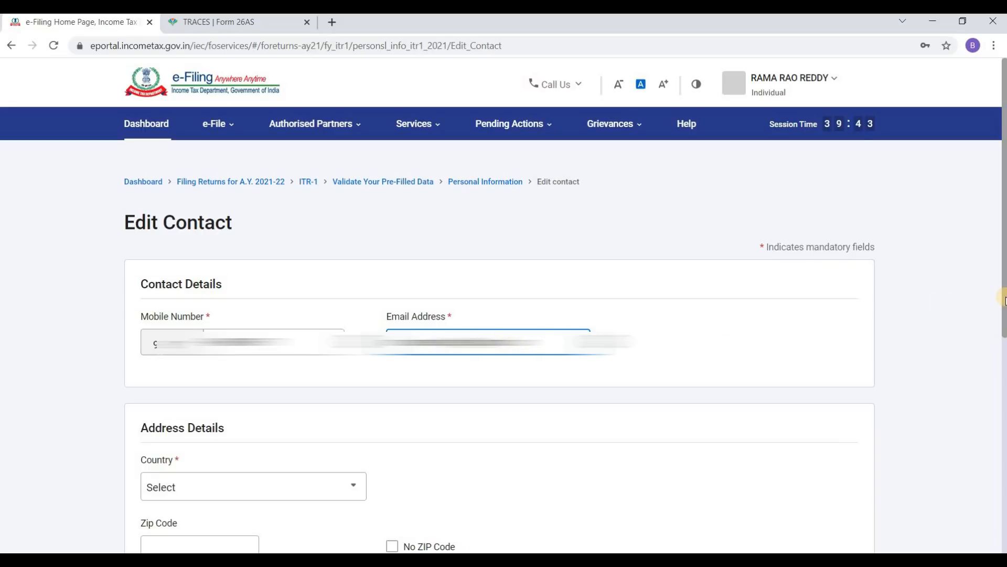
drag(1003, 293, 977, 459)
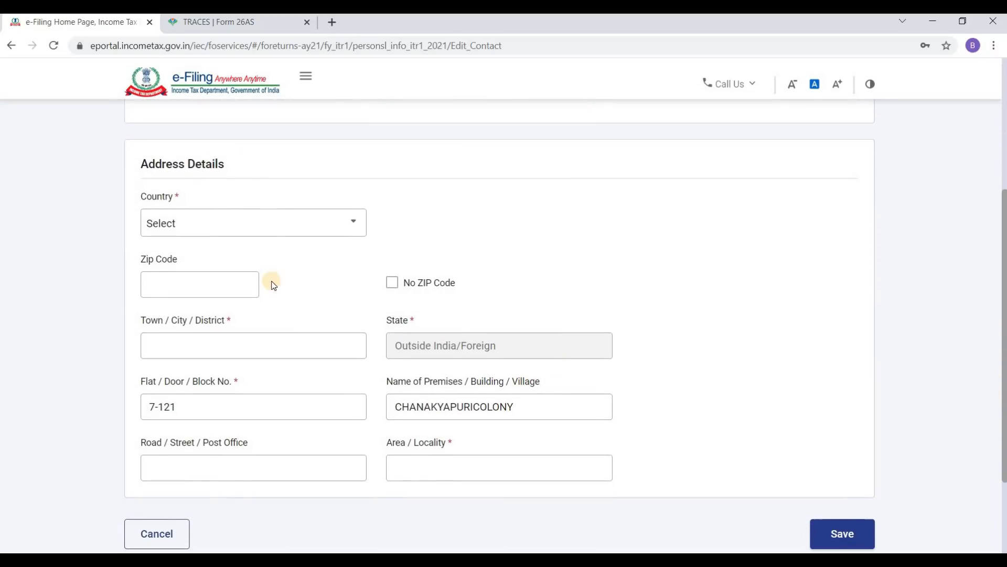
Step: Set the address country to 91 - INDIA, enter the PIN code, and choose the town/city
click(267, 231)
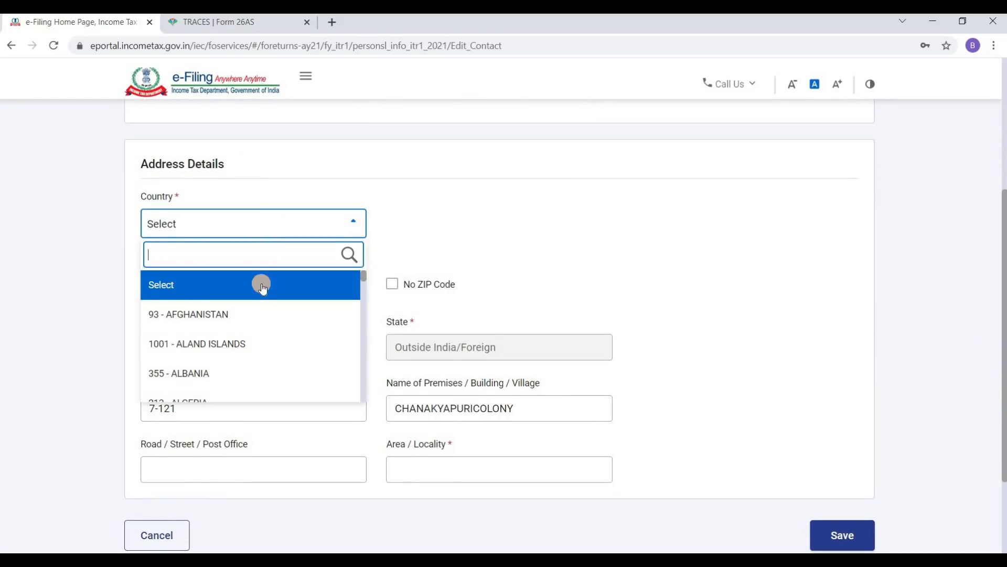
text(indi)
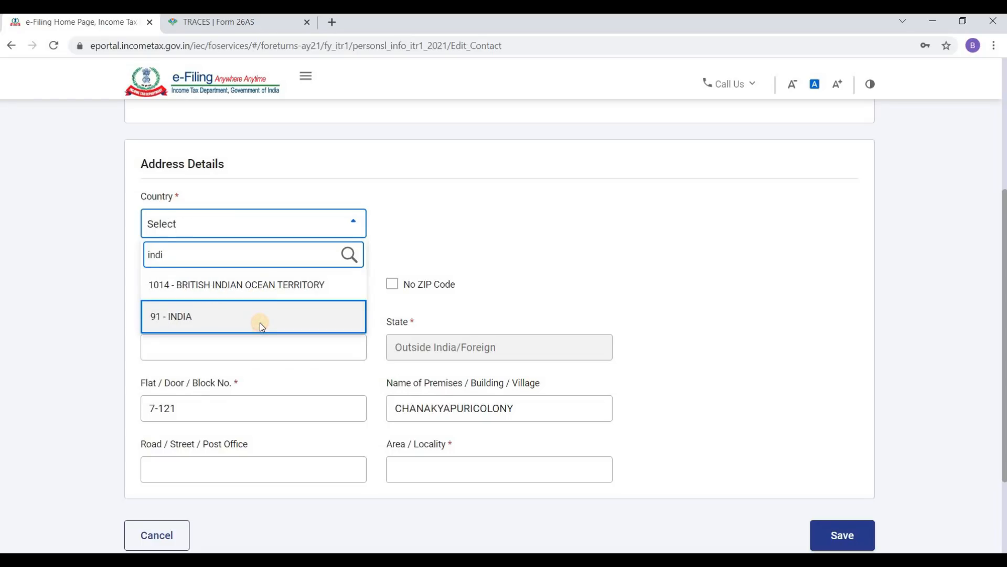
click(260, 322)
click(217, 287)
text(534002)
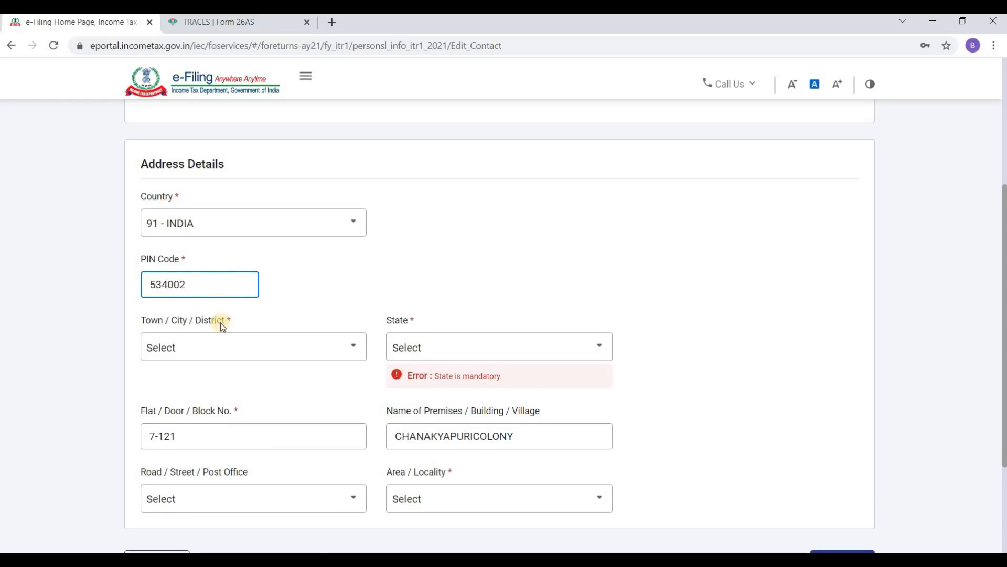
click(221, 348)
click(224, 349)
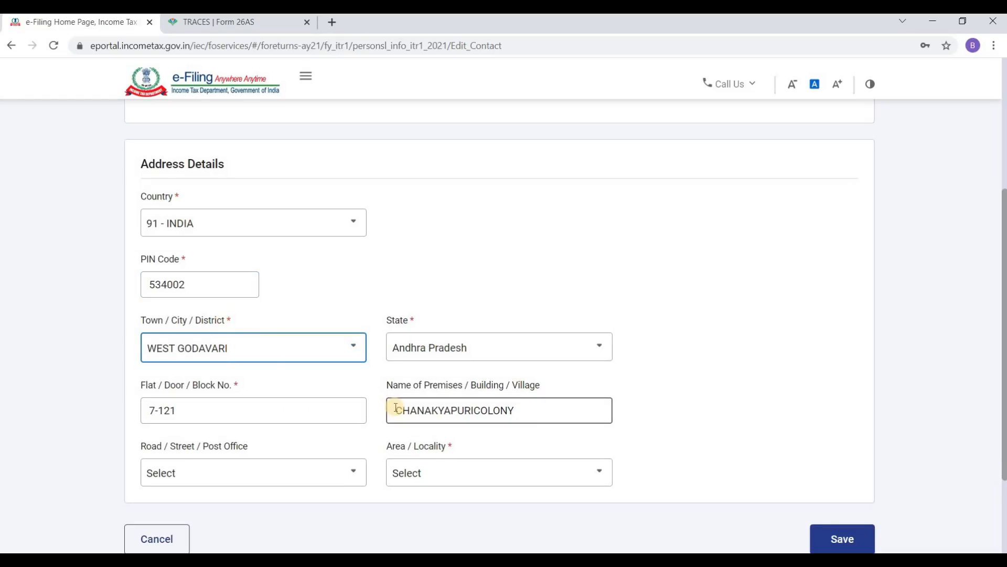
Step: Pick the post office and area/locality, then save the address details
click(309, 479)
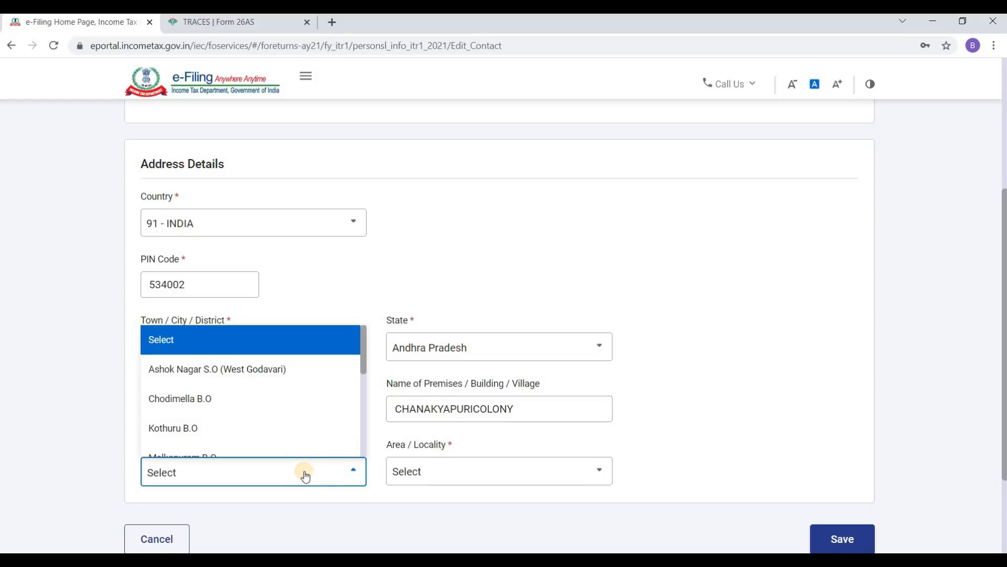
click(278, 374)
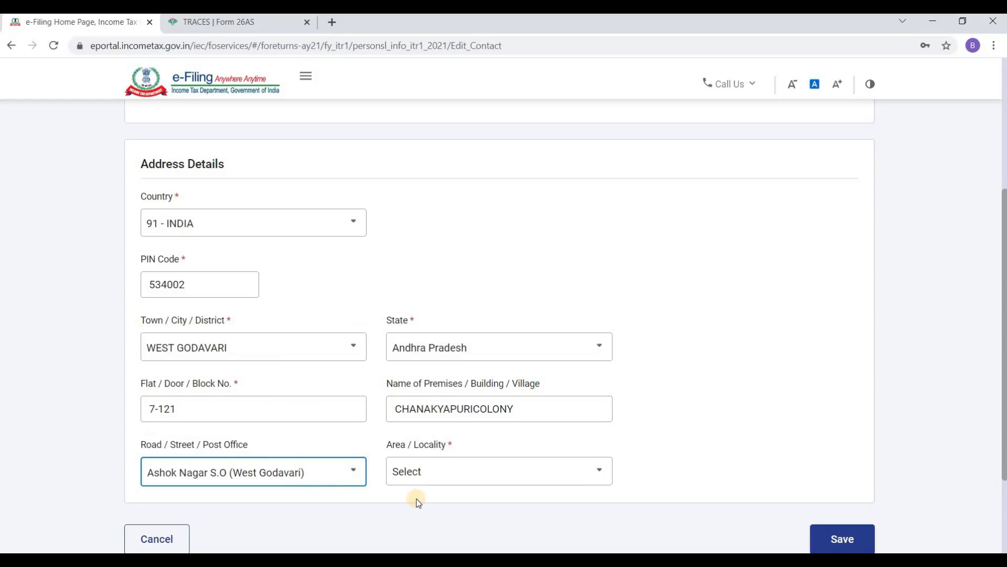
click(443, 473)
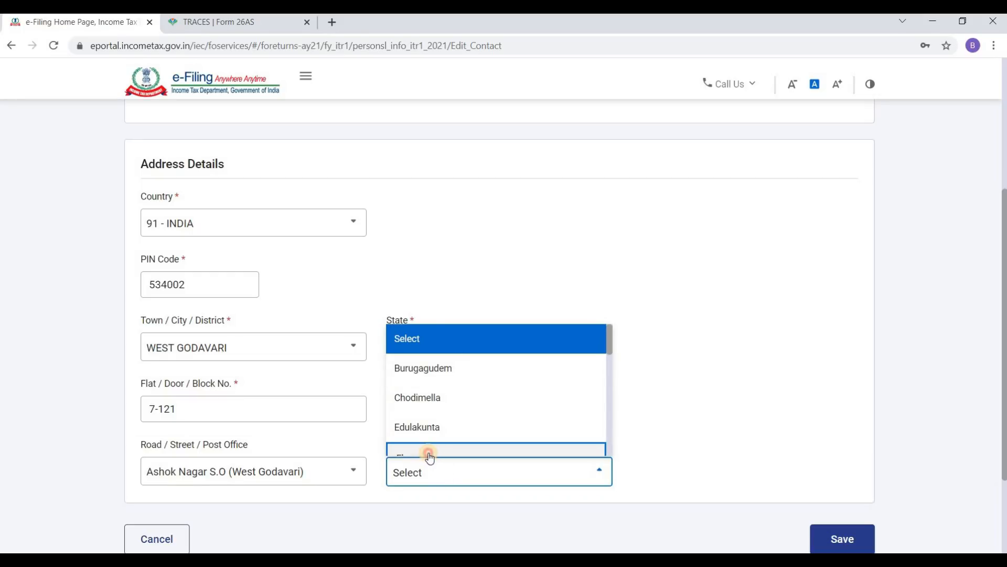
click(428, 451)
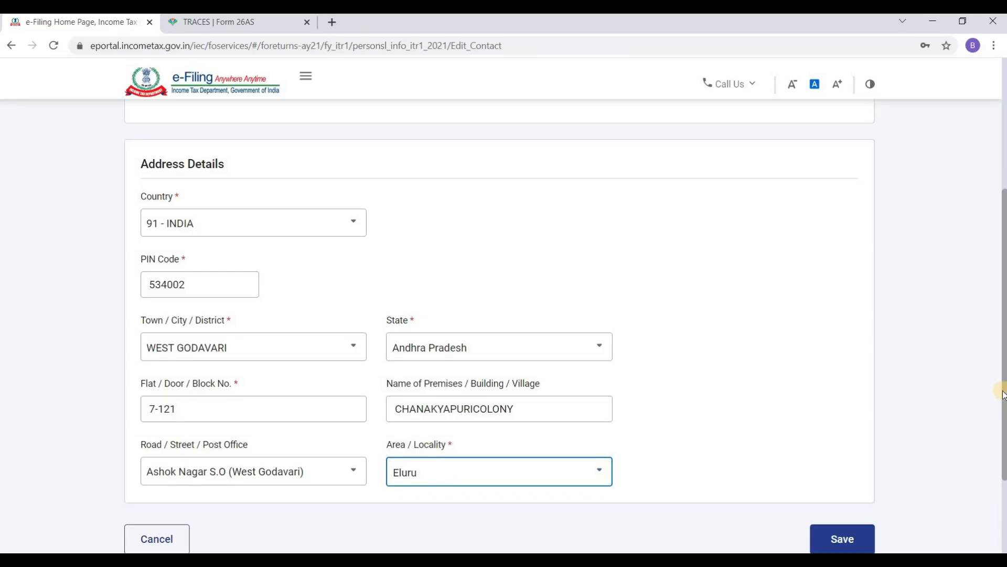
drag(1003, 395, 1000, 455)
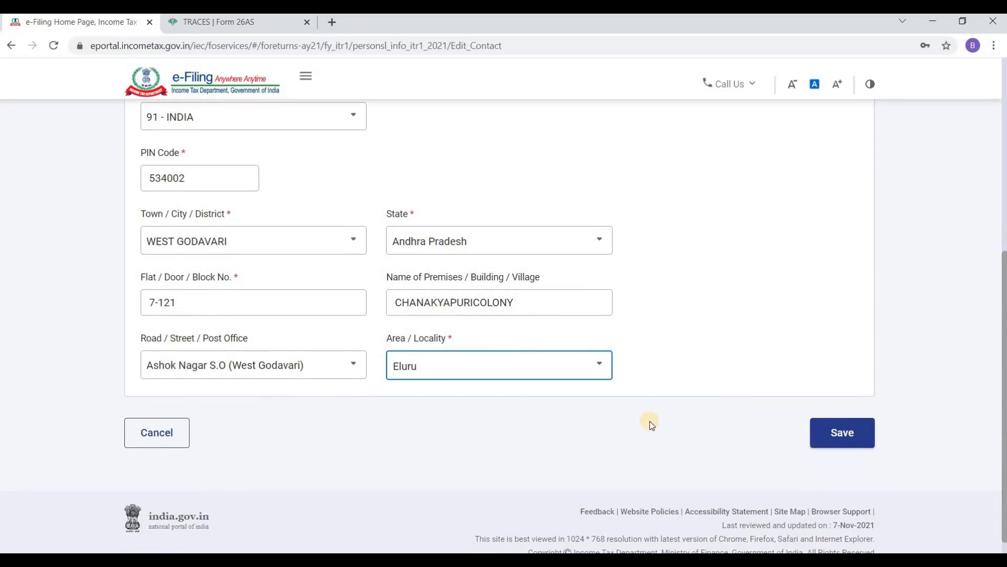
click(858, 440)
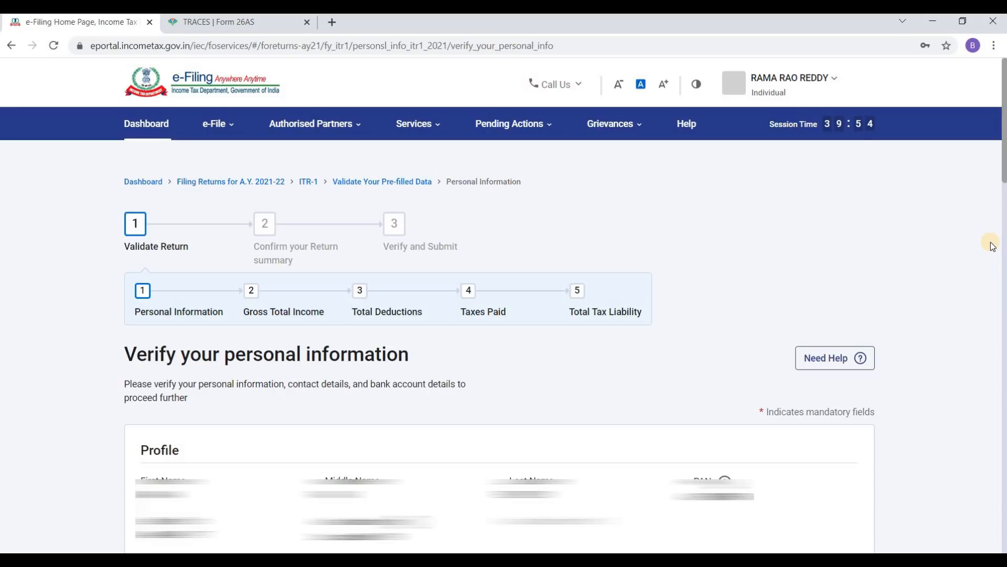
key(alt+Left)
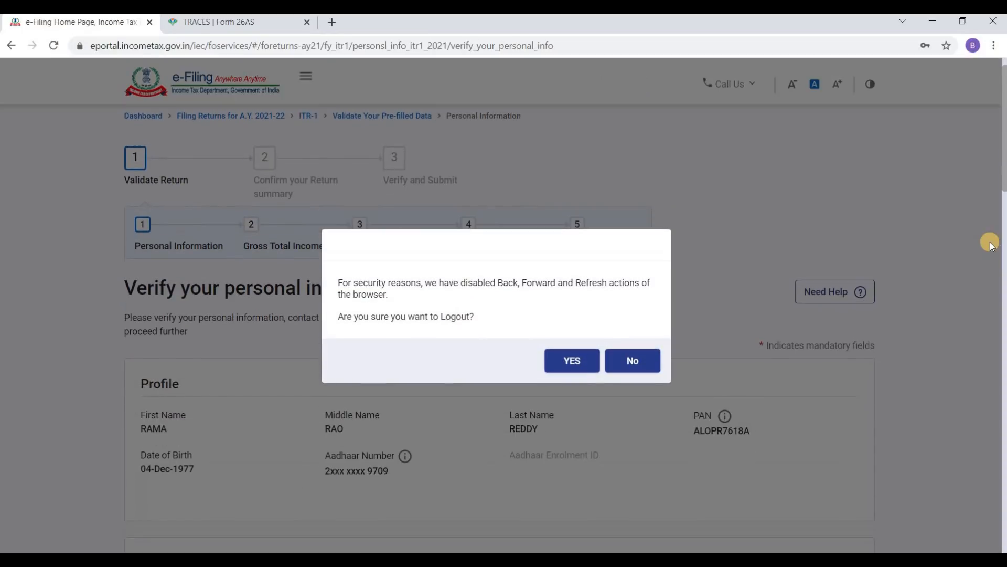
click(624, 362)
scroll(672, 334, down, 6)
scroll(676, 338, down, 6)
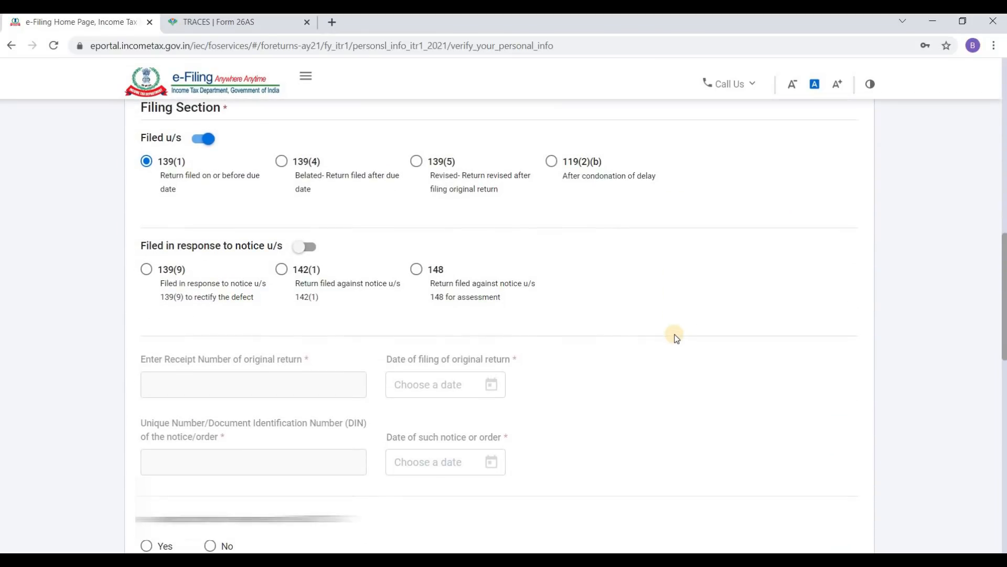
scroll(516, 329, up, 1)
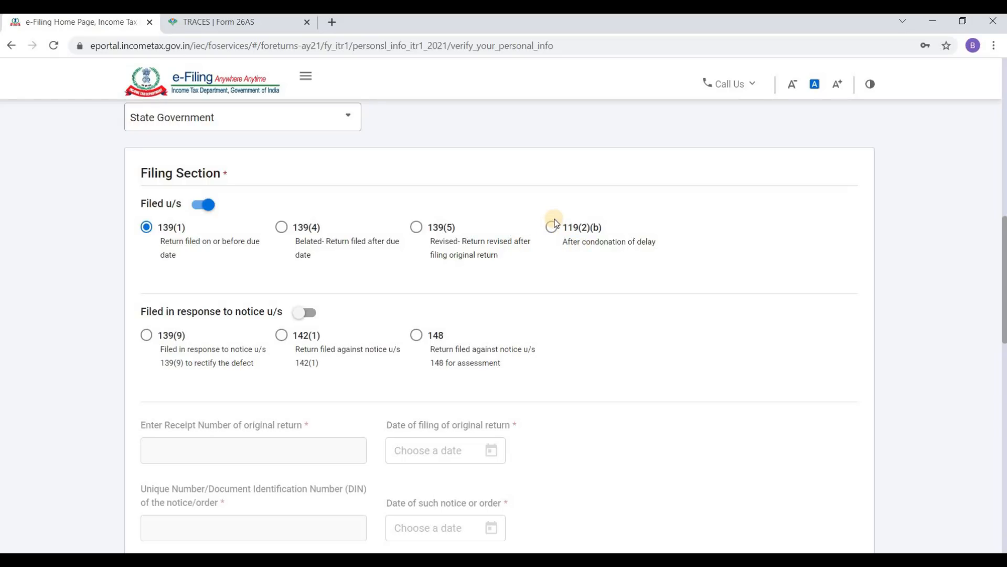
scroll(594, 261, down, 2)
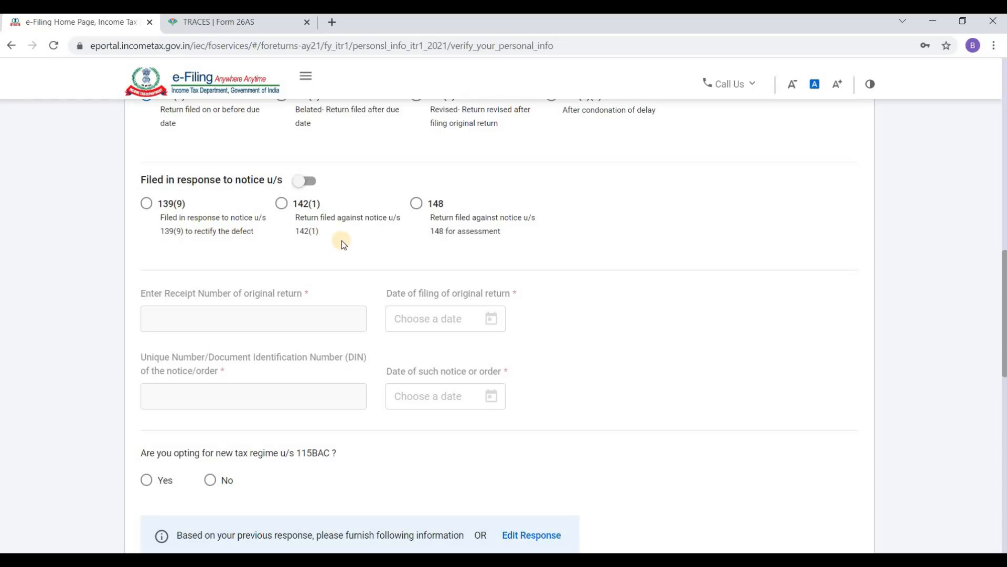
scroll(342, 240, down, 4)
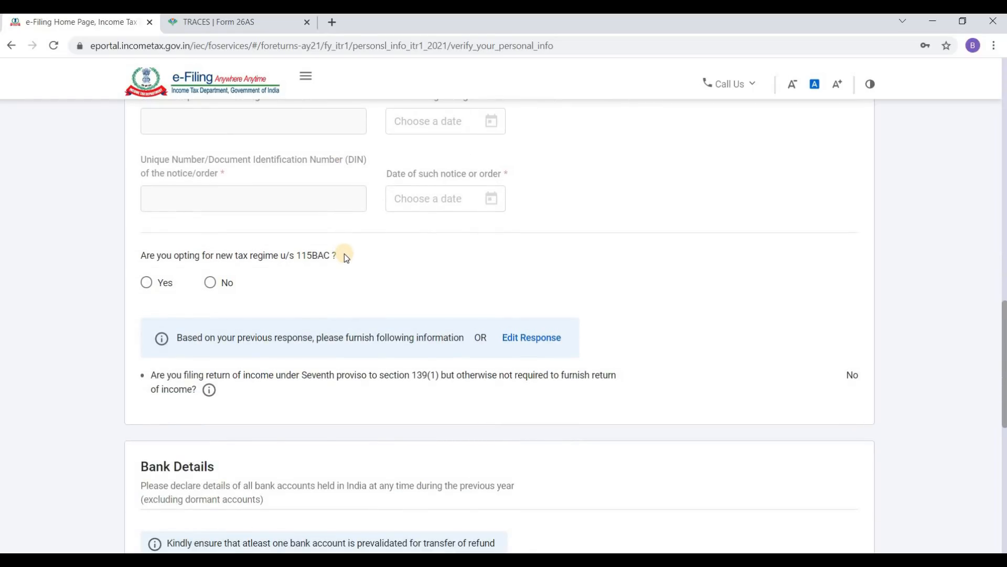
scroll(344, 256, down, 1)
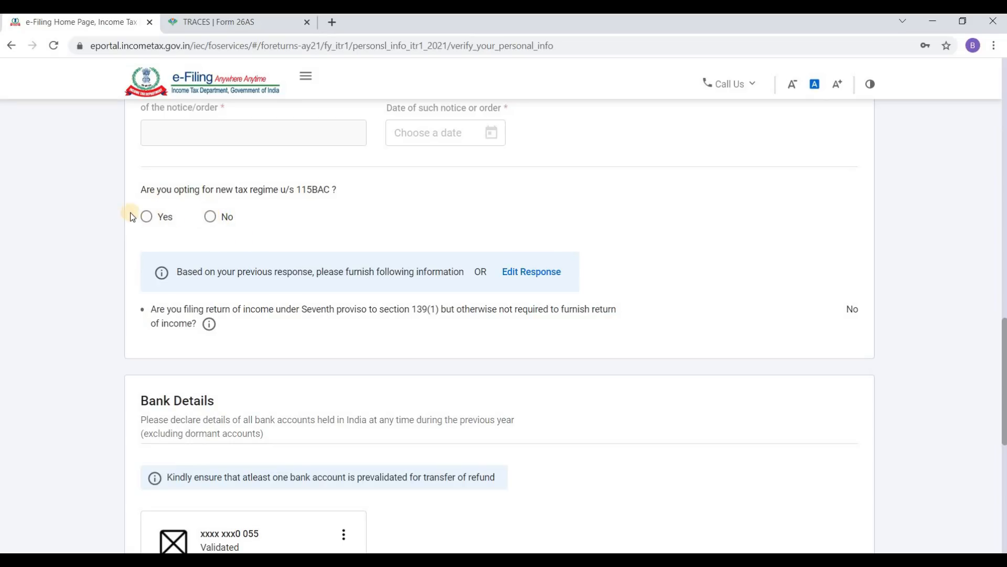
Step: Answer No to the 115BAC new tax regime and keep refund enabled on the validated account
click(211, 217)
scroll(296, 244, down, 1)
scroll(296, 244, down, 3)
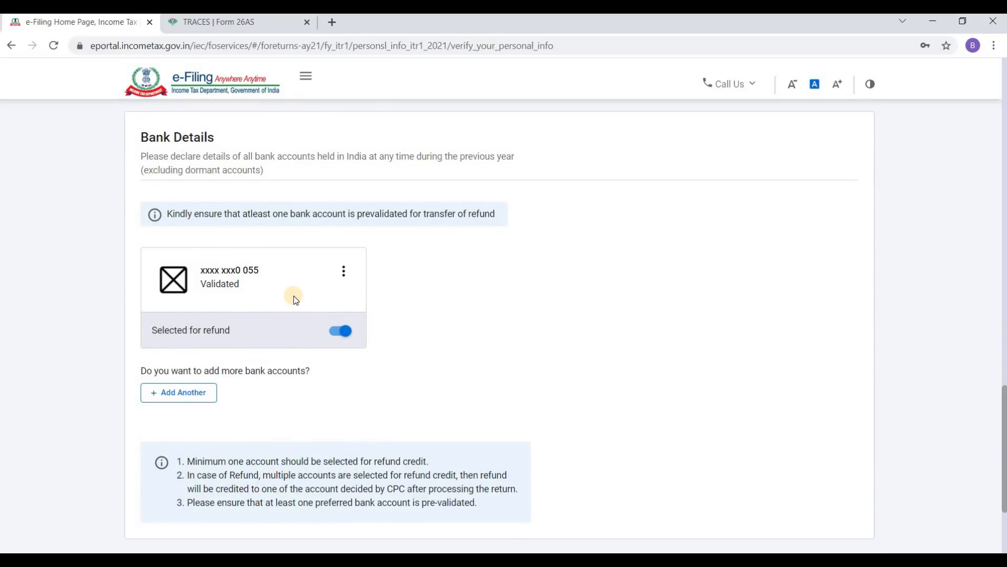
click(333, 333)
click(332, 332)
Step: Cancel adding another bank account and confirm the personal information
scroll(397, 301, down, 3)
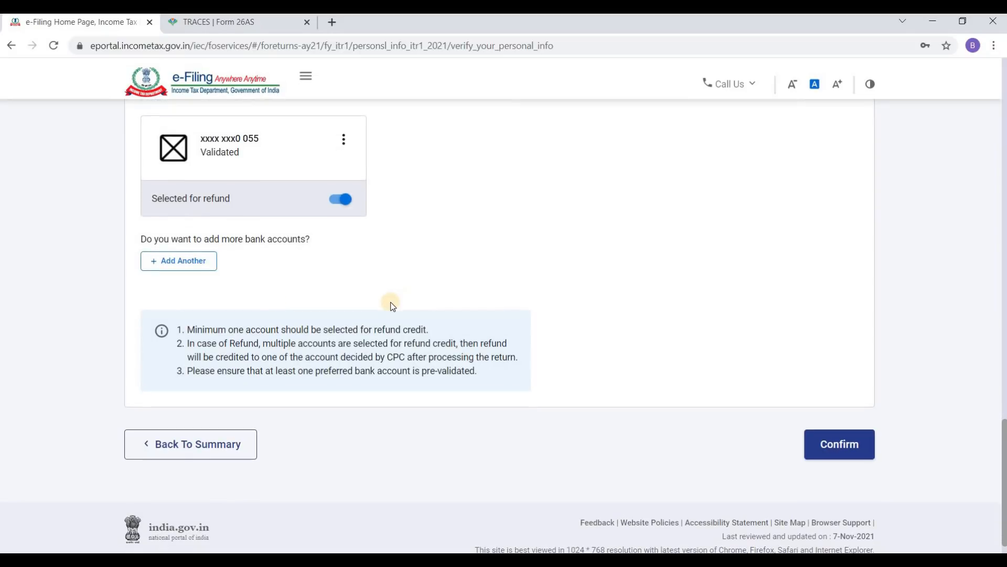
click(183, 265)
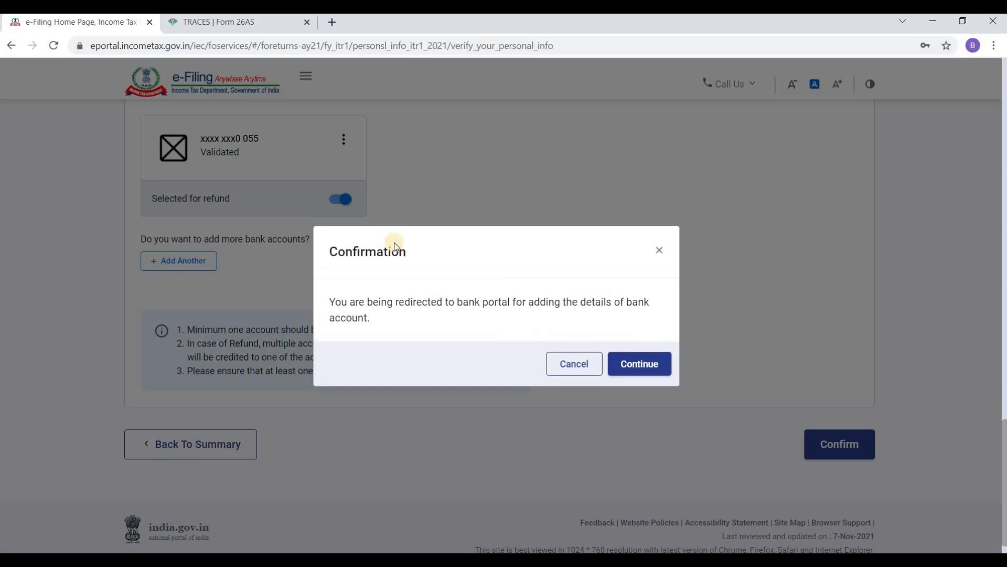
click(575, 366)
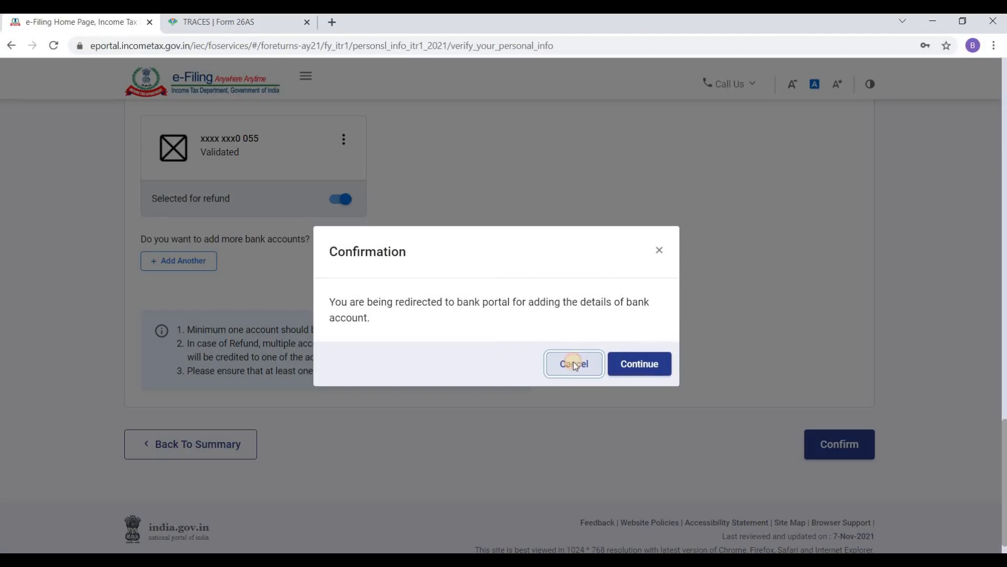
scroll(531, 344, down, 1)
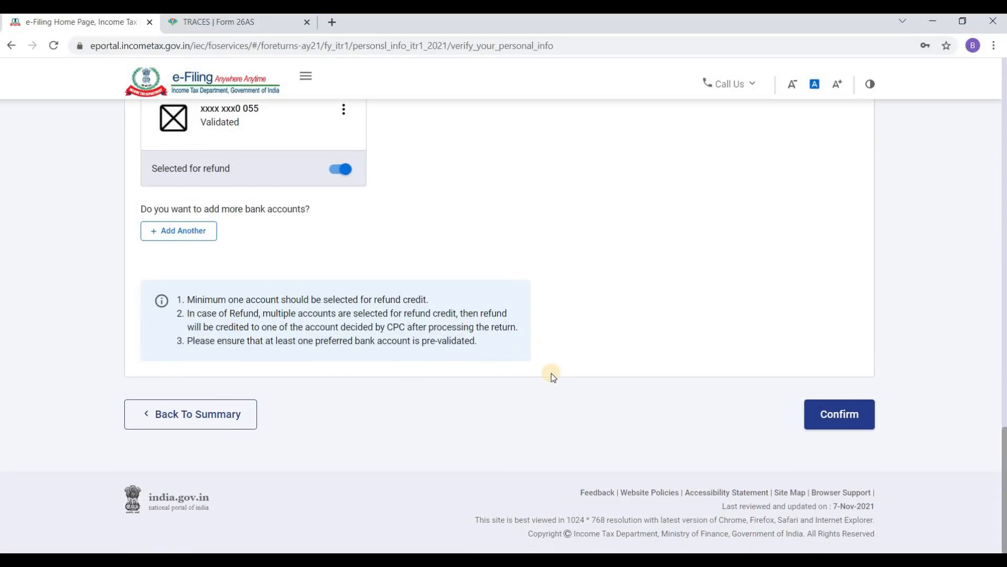
click(840, 417)
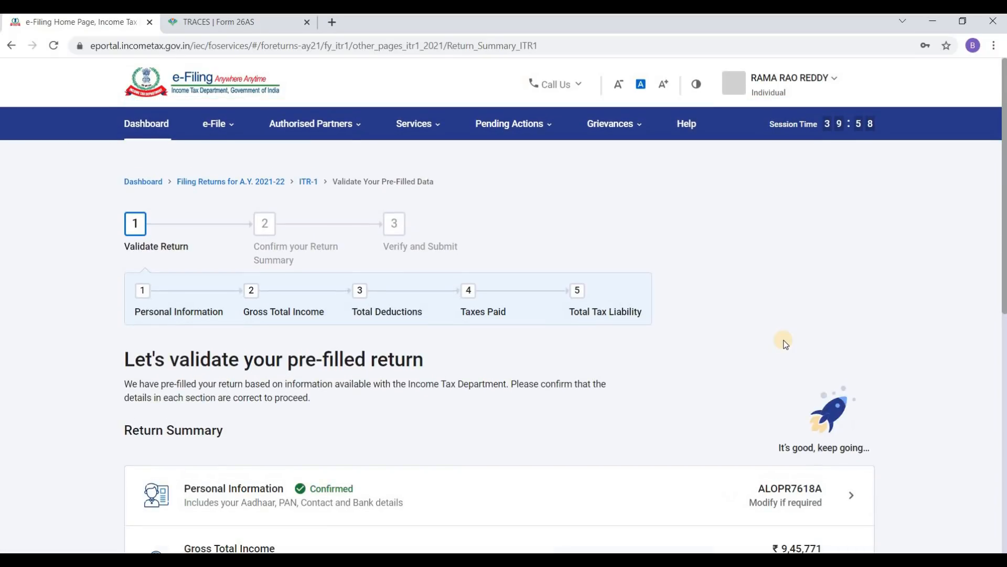
Step: Open the Gross Total Income card on the Return Summary for review
scroll(656, 367, down, 4)
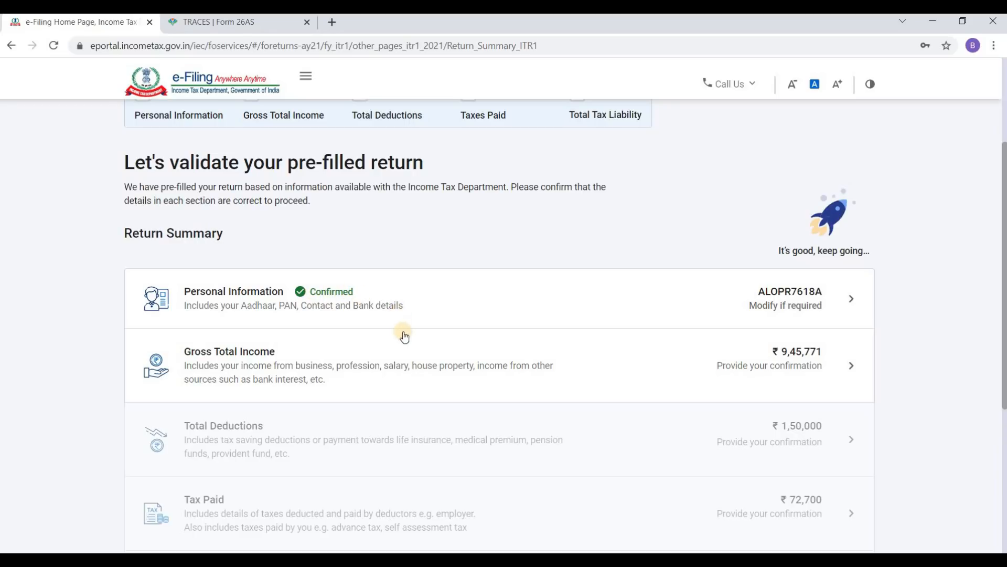
scroll(405, 331, down, 1)
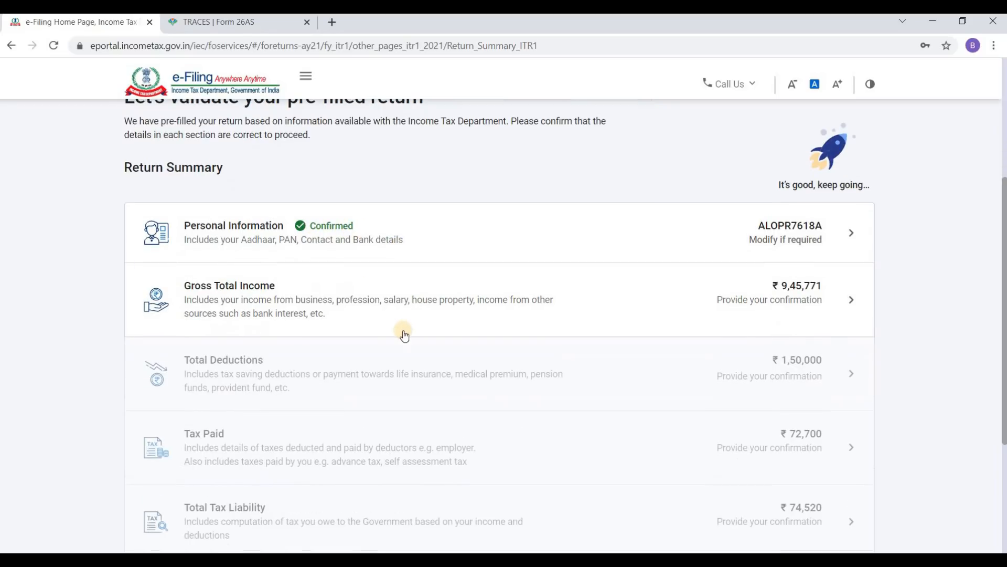
click(843, 291)
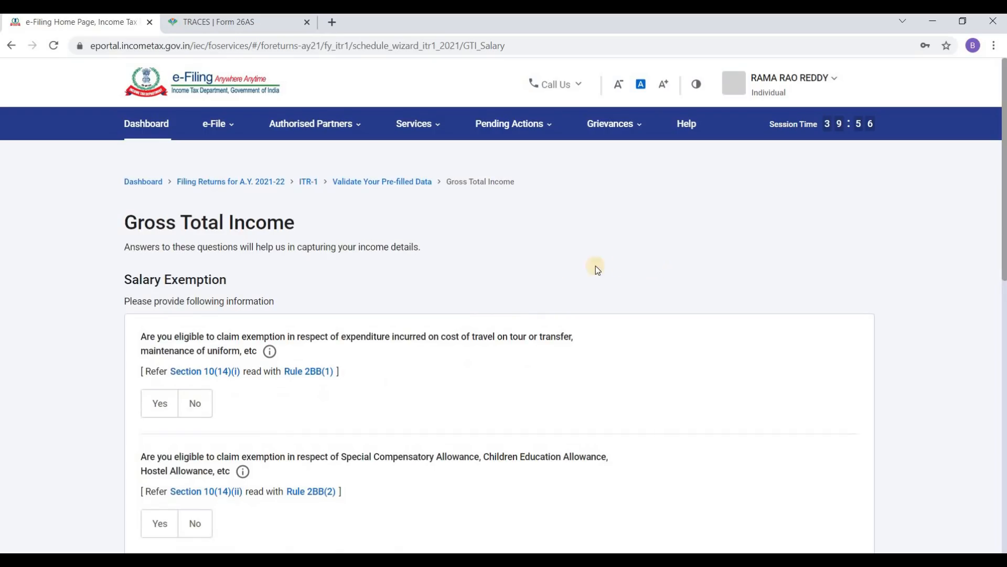
Step: Review the salary questions and answer No to the travel and uniform allowance exemption
scroll(541, 273, down, 3)
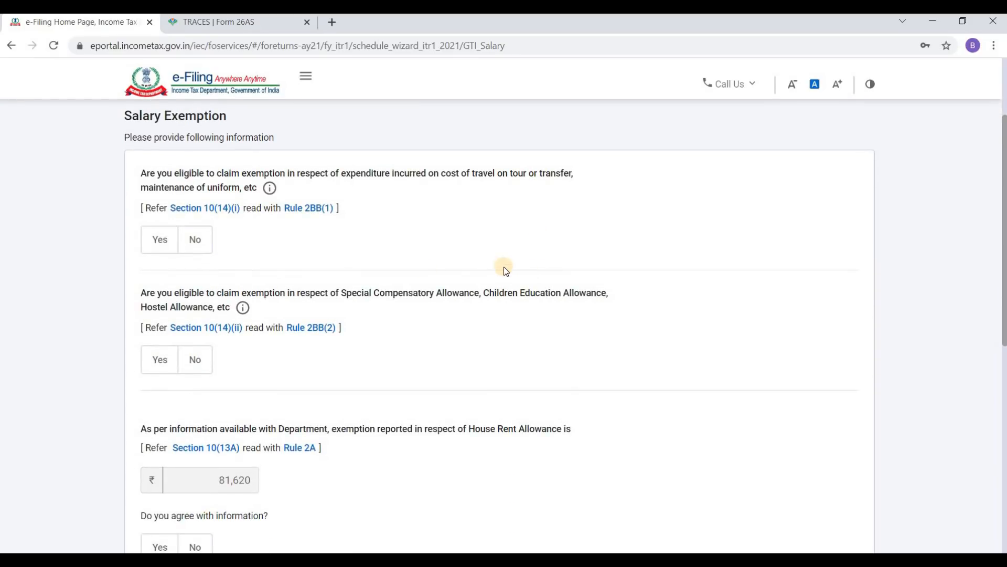
scroll(418, 273, down, 6)
scroll(286, 293, up, 10)
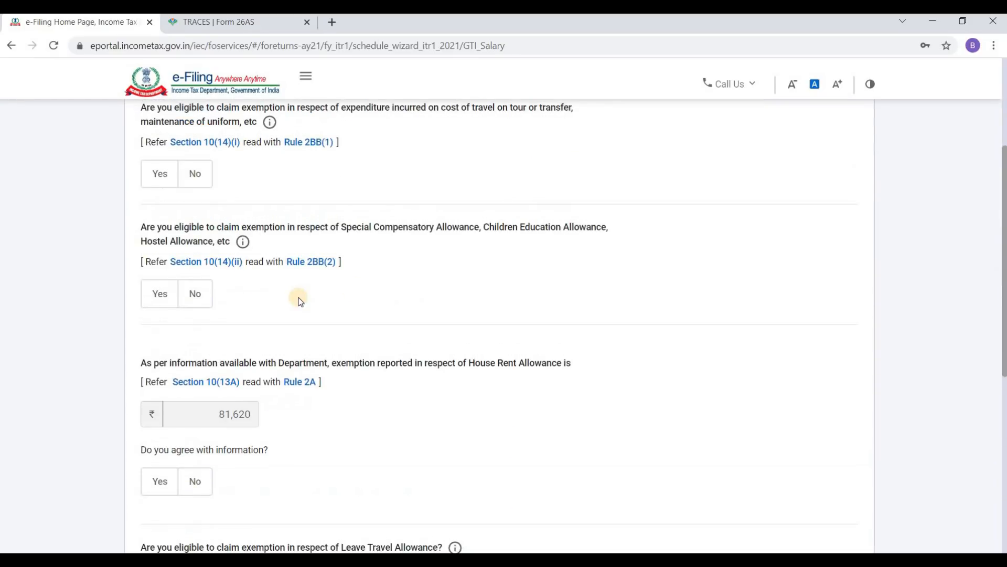
scroll(279, 295, down, 1)
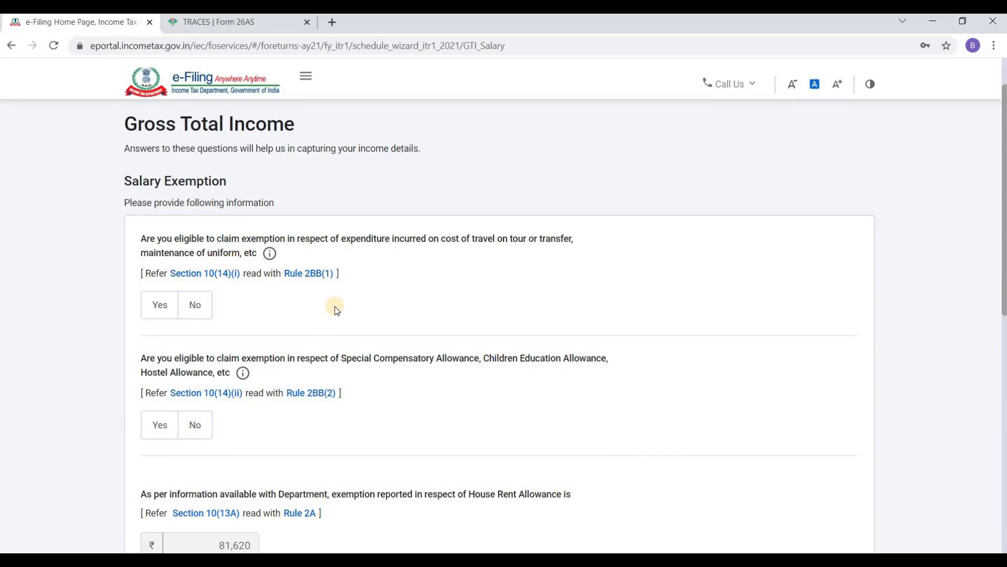
scroll(338, 306, down, 2)
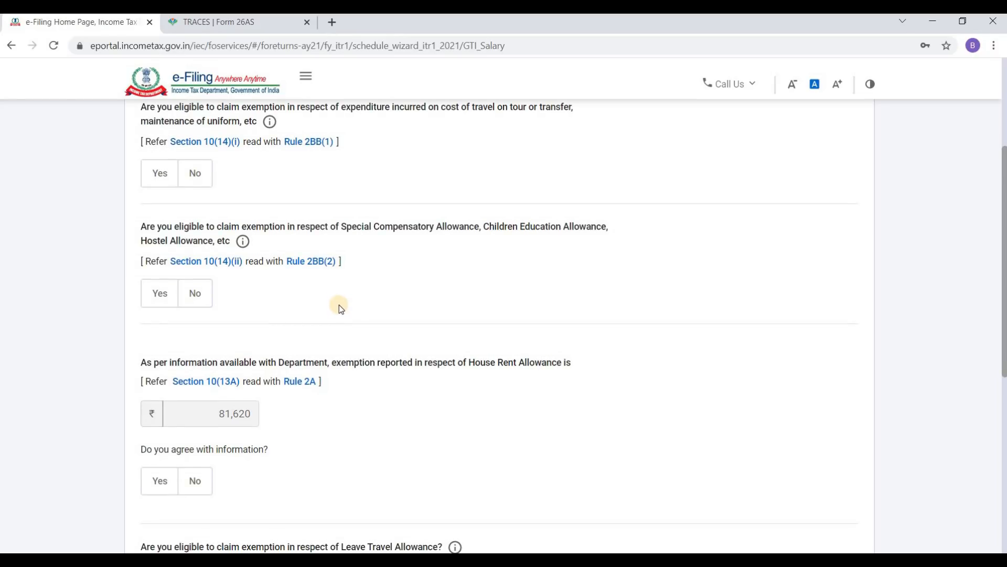
scroll(335, 298, up, 4)
scroll(225, 317, down, 1)
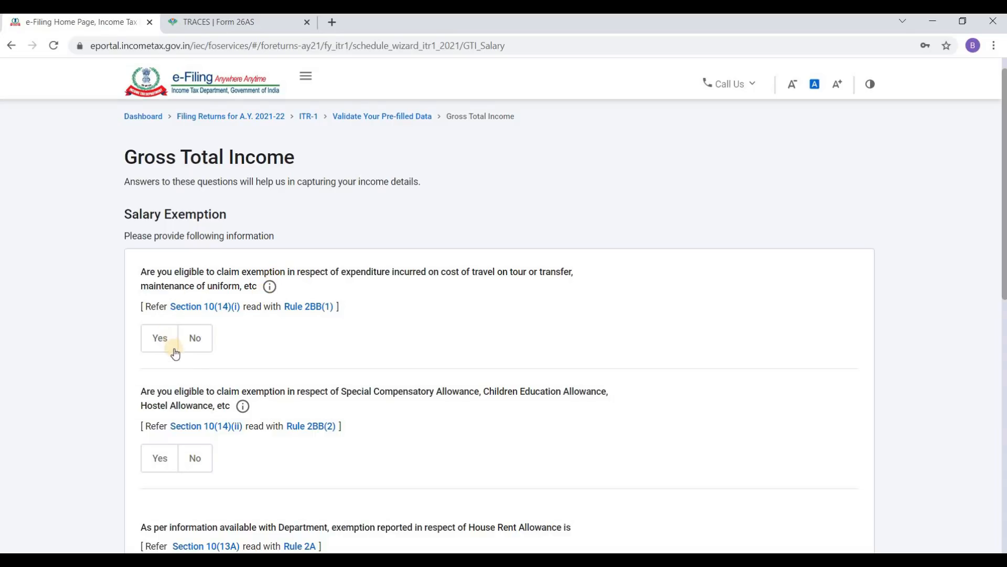
click(203, 341)
scroll(270, 332, down, 3)
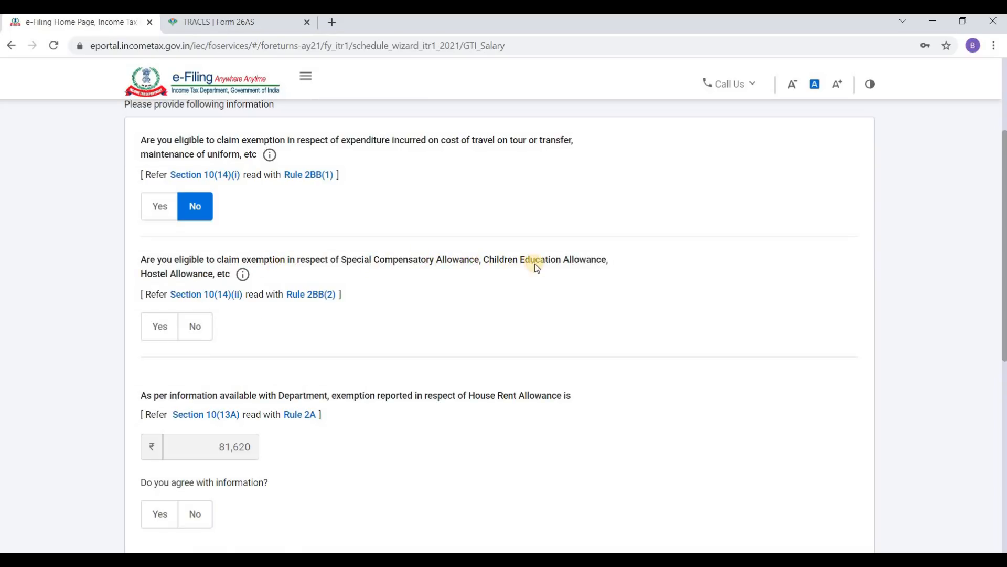
Step: Answer No to special allowances, agree with the HRA exemption, and decline Leave Travel Allowance
click(195, 327)
scroll(341, 296, down, 5)
scroll(339, 294, up, 1)
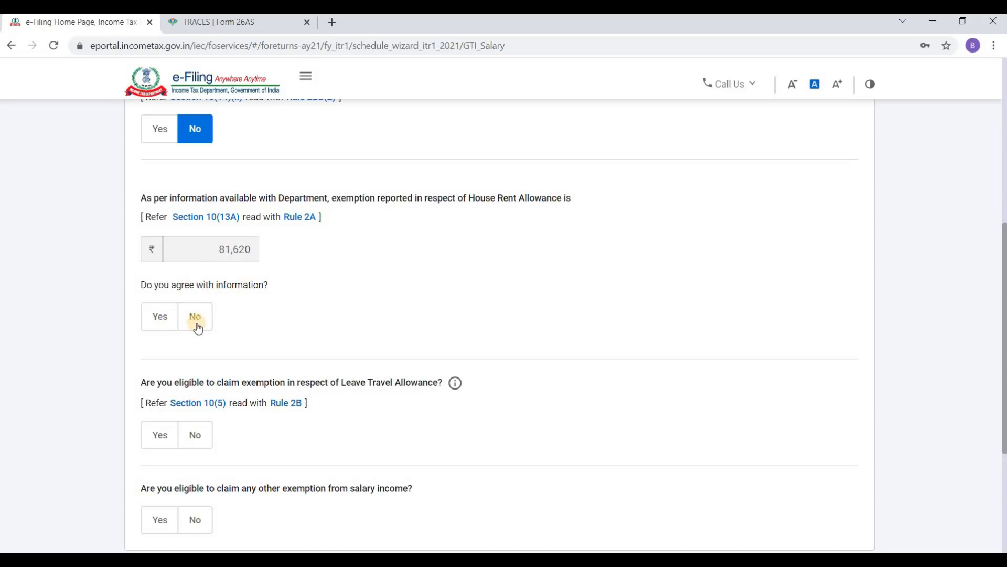
click(156, 318)
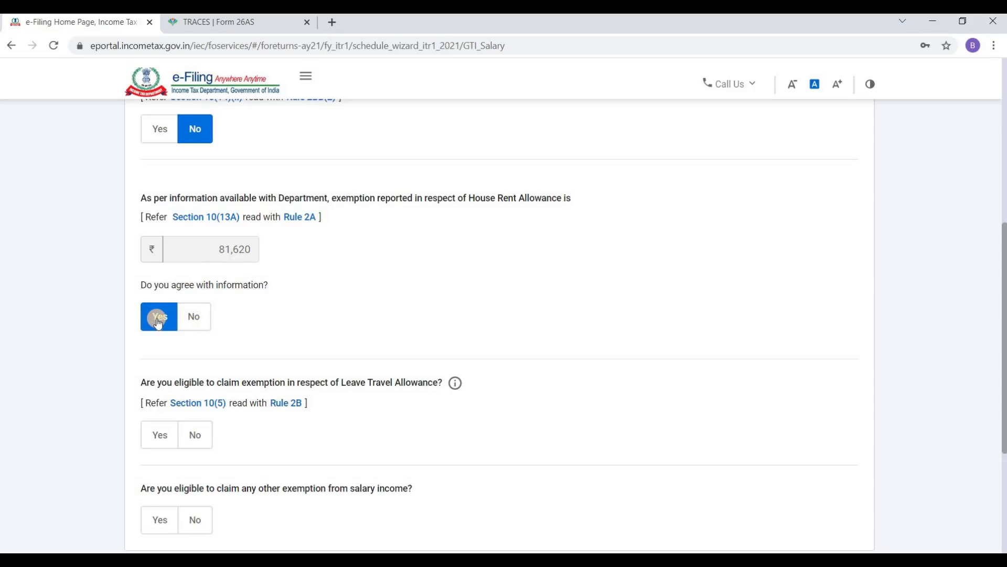
scroll(251, 278, down, 2)
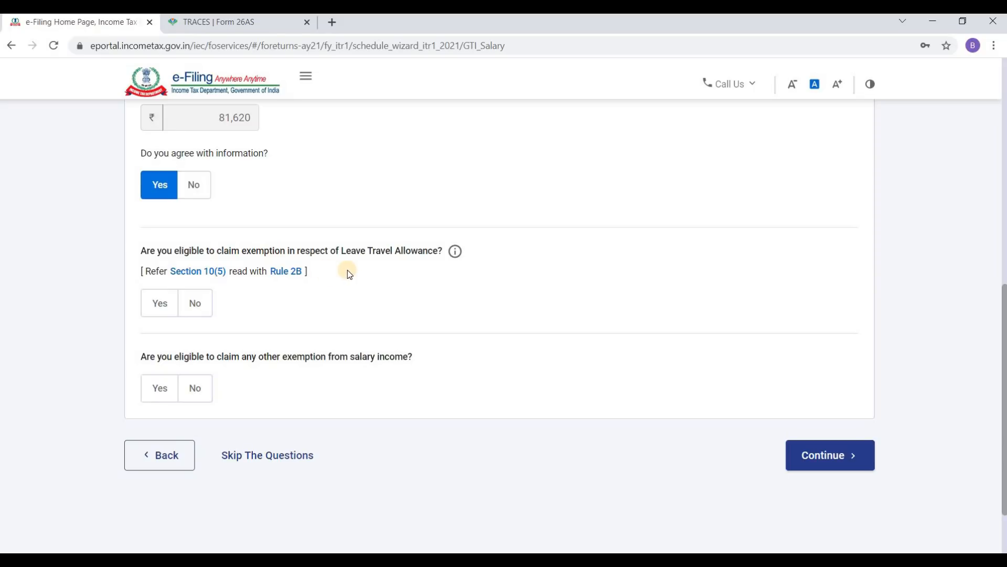
click(198, 301)
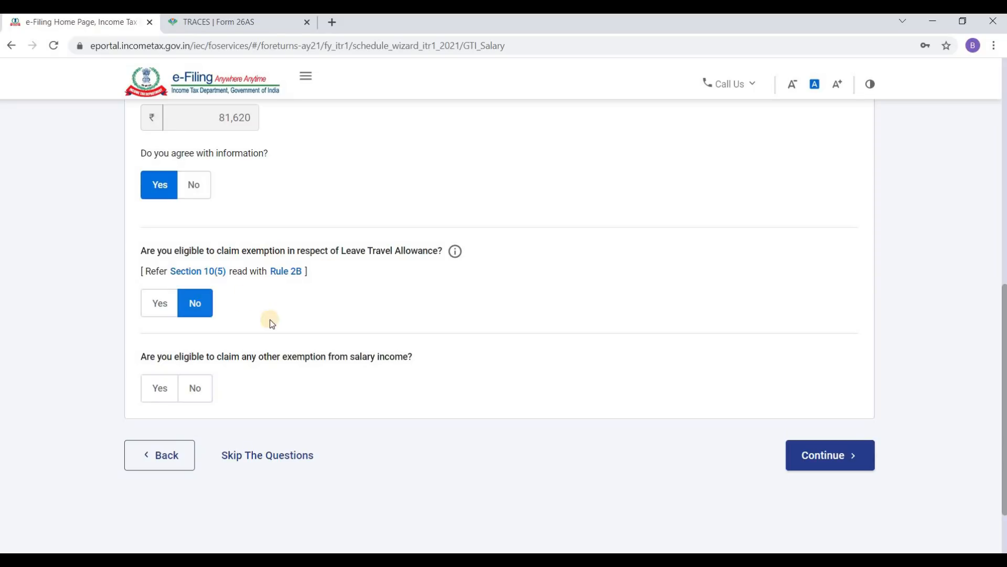
scroll(301, 314, down, 1)
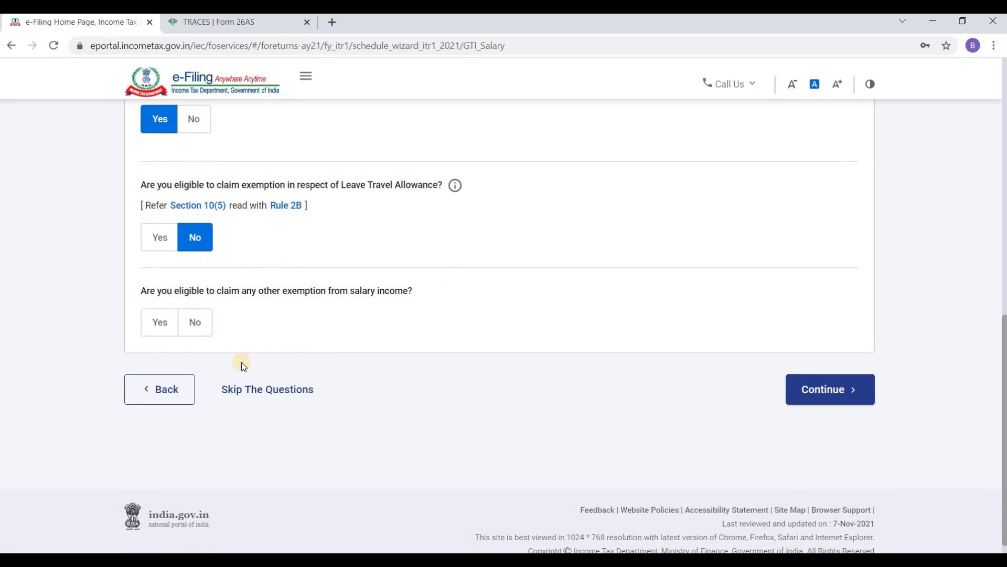
Step: Claim other salary exemptions and review the table showing ₹81,620 Sec 10(10) gratuity
click(166, 329)
scroll(407, 308, down, 4)
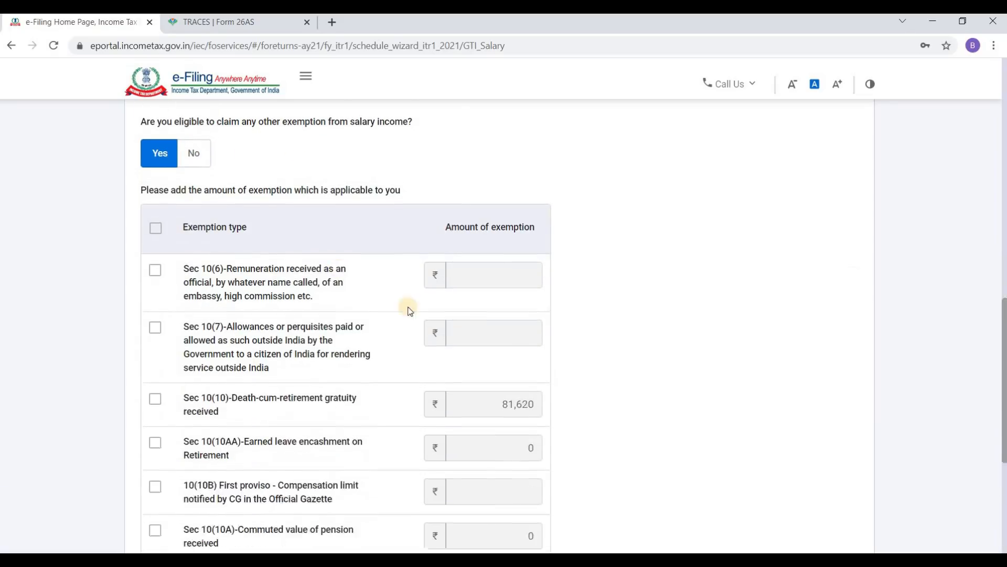
scroll(477, 273, down, 4)
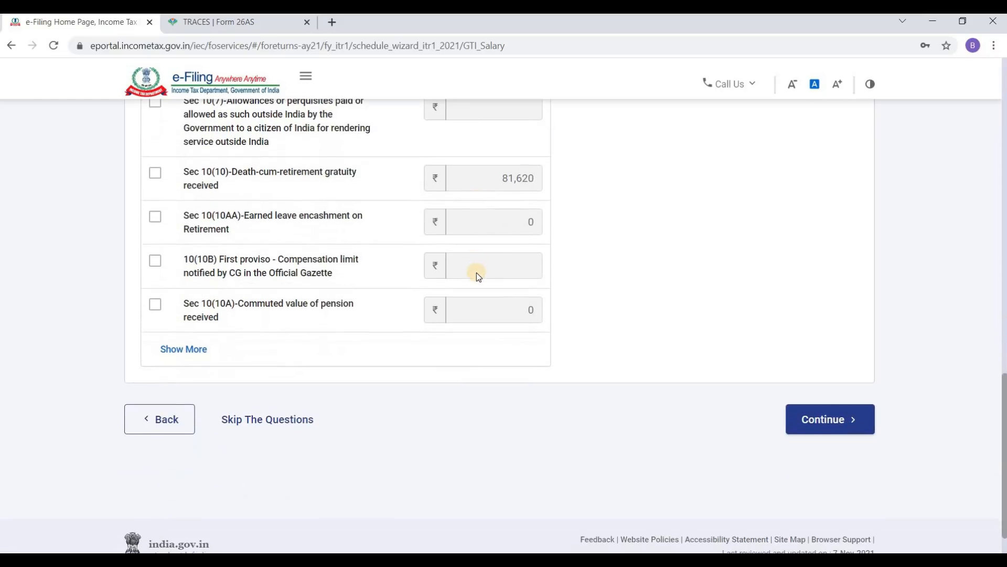
scroll(477, 272, up, 2)
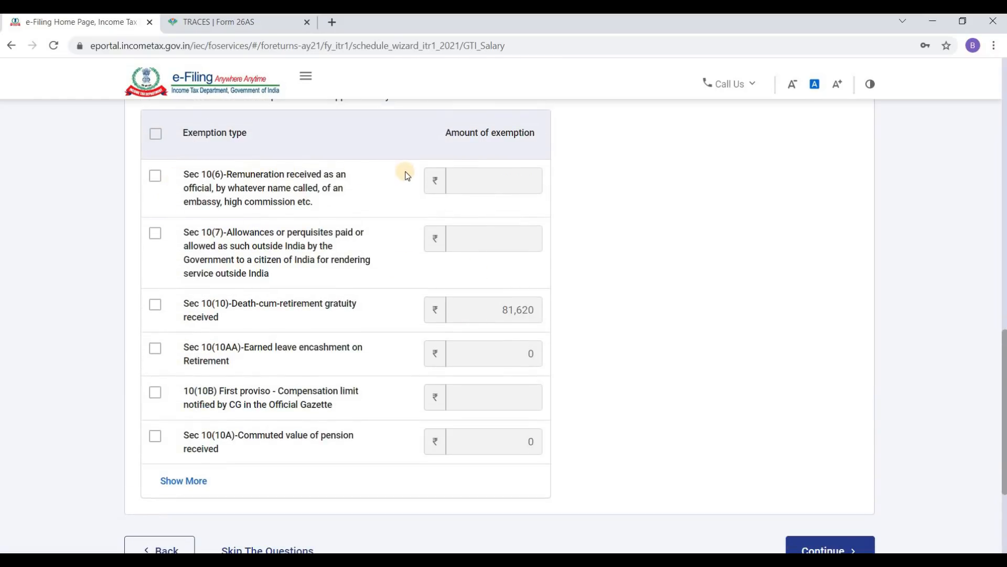
scroll(246, 231, down, 3)
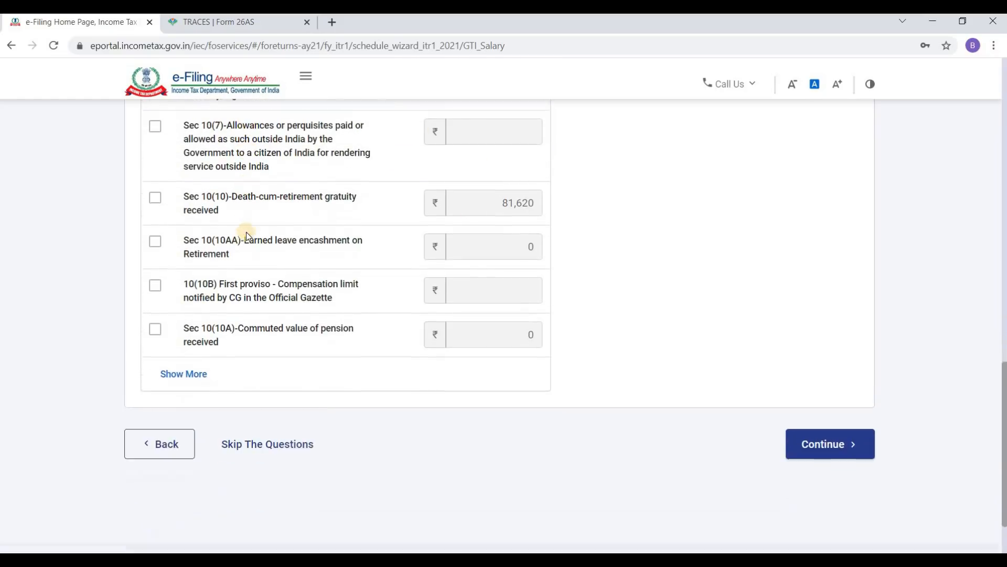
scroll(478, 220, up, 1)
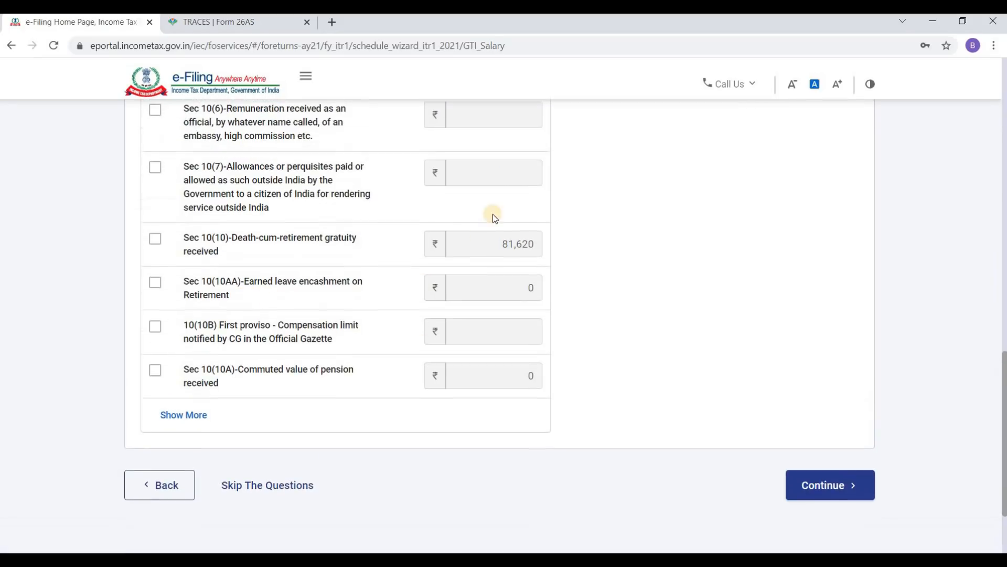
scroll(486, 178, up, 2)
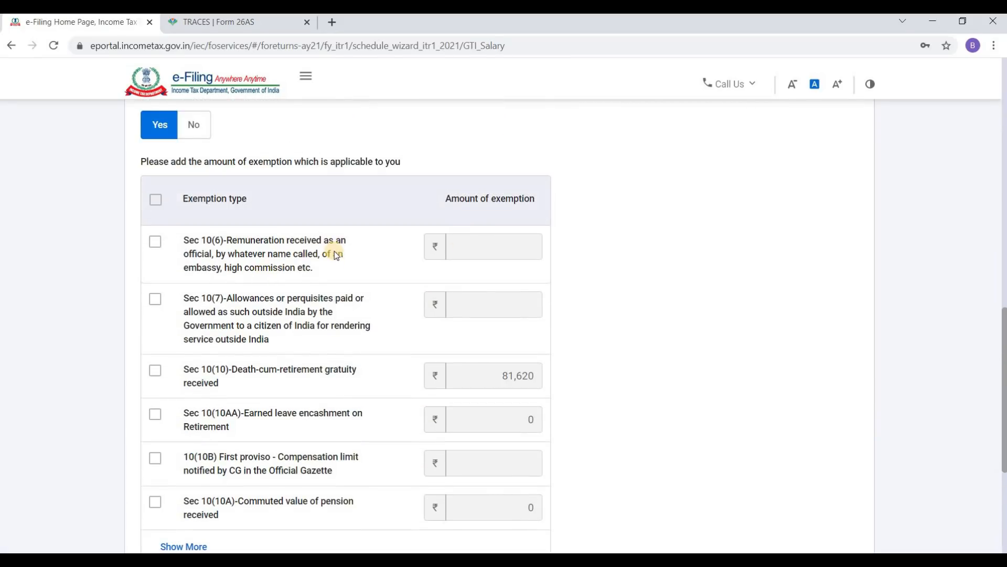
scroll(326, 257, down, 1)
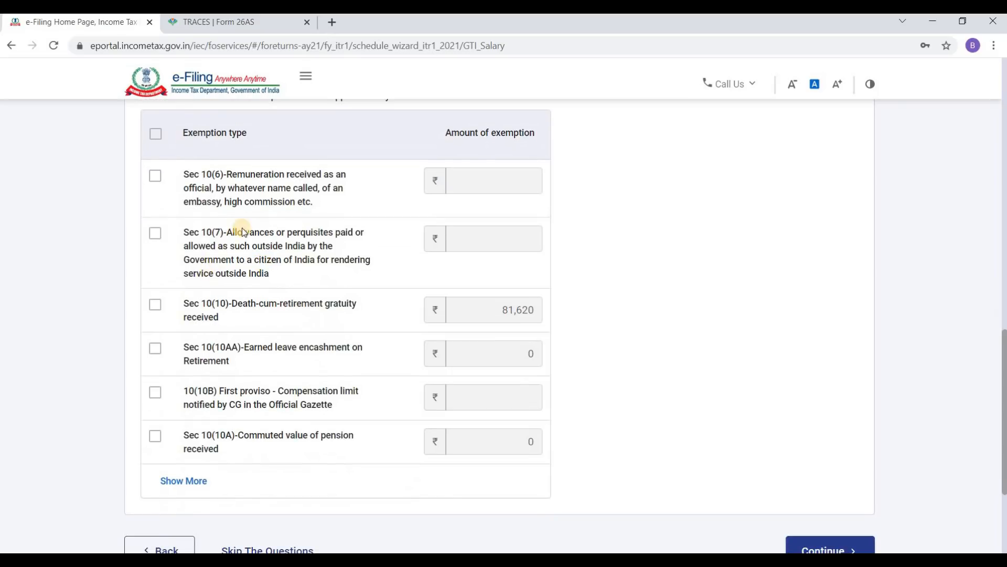
scroll(348, 225, down, 1)
scroll(348, 224, down, 2)
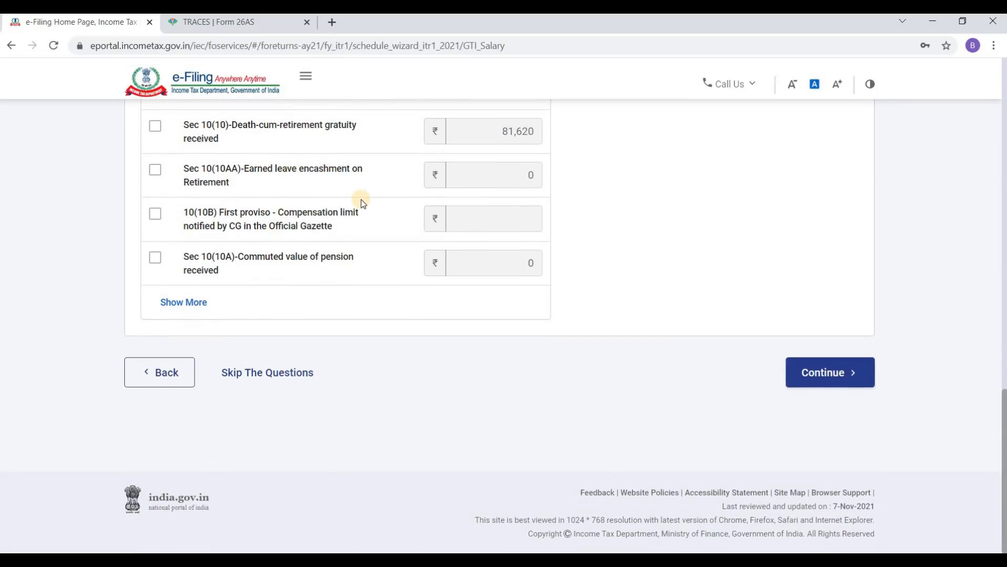
scroll(368, 214, up, 5)
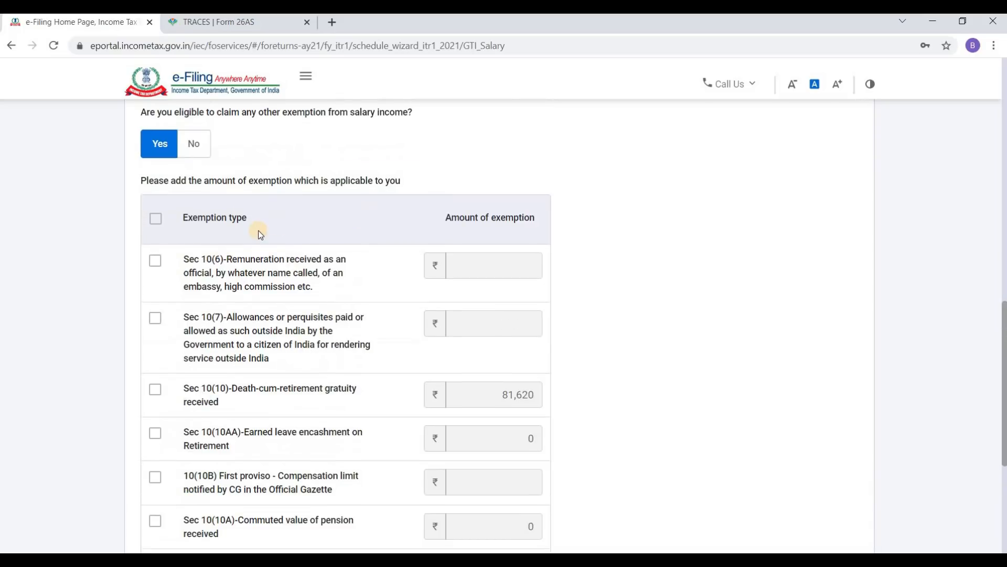
scroll(336, 247, down, 3)
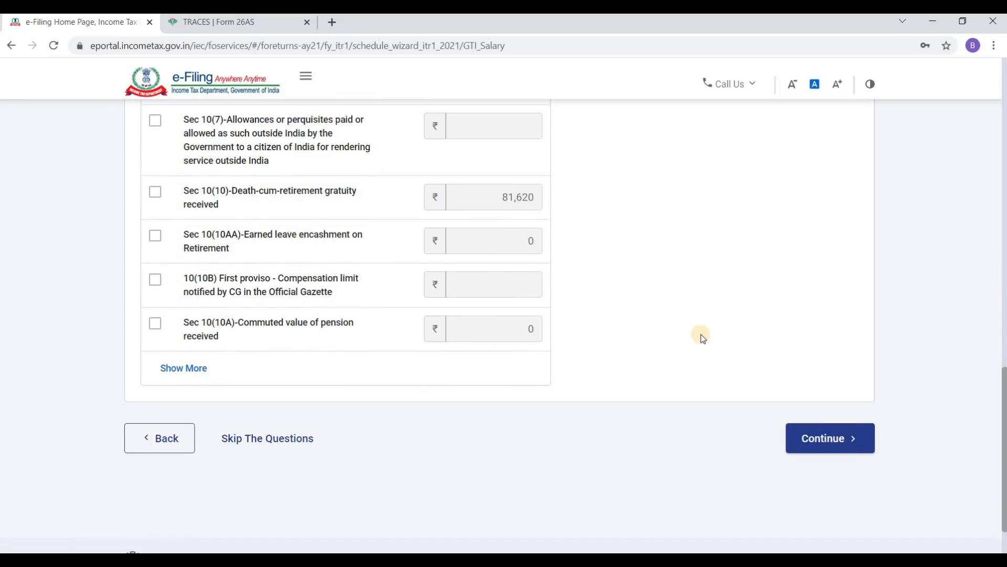
scroll(735, 335, up, 1)
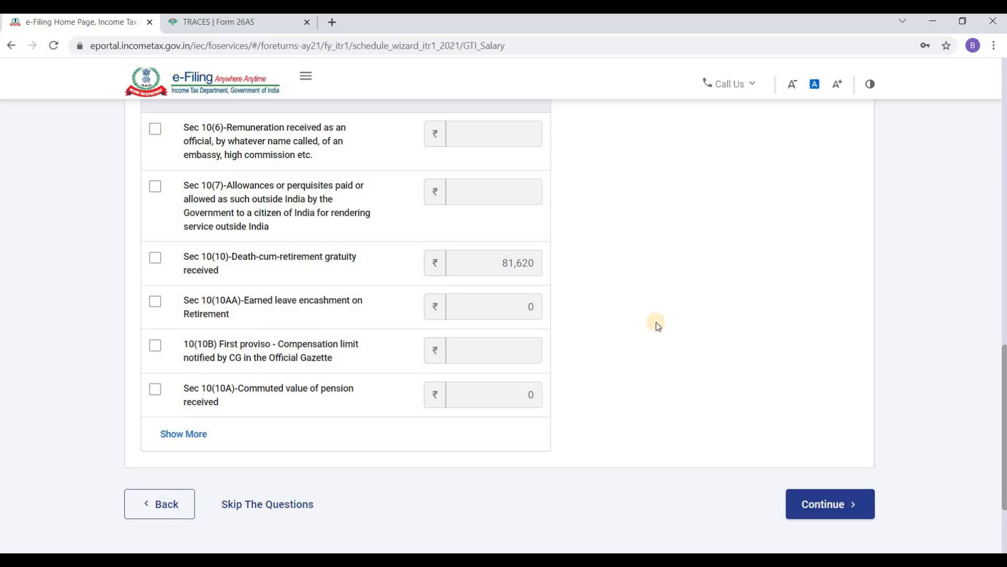
scroll(786, 350, down, 2)
scroll(766, 367, up, 3)
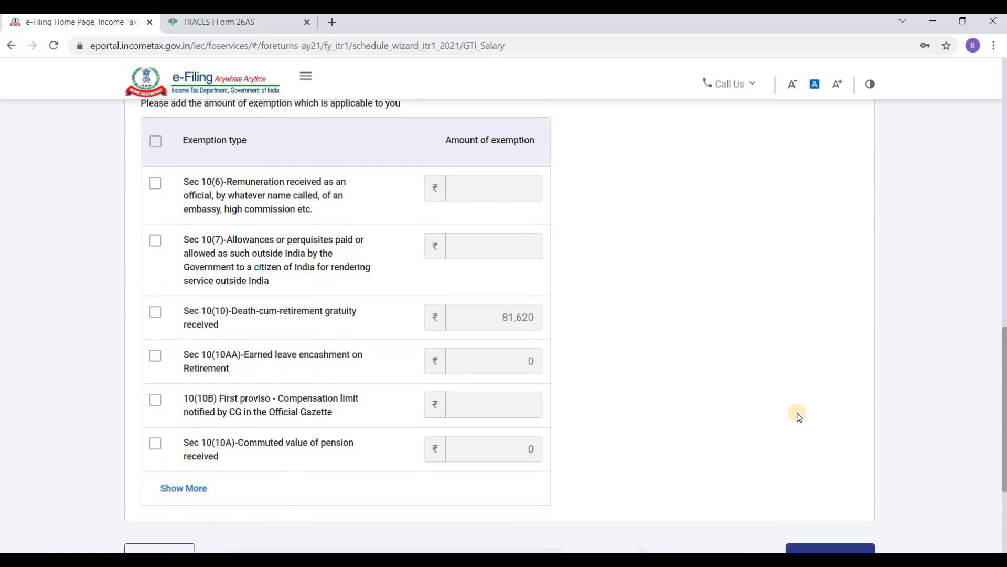
scroll(787, 367, down, 3)
Step: Continue to income source details, reviewing ₹0 house property income and ₹9,45,771 gross total
click(827, 379)
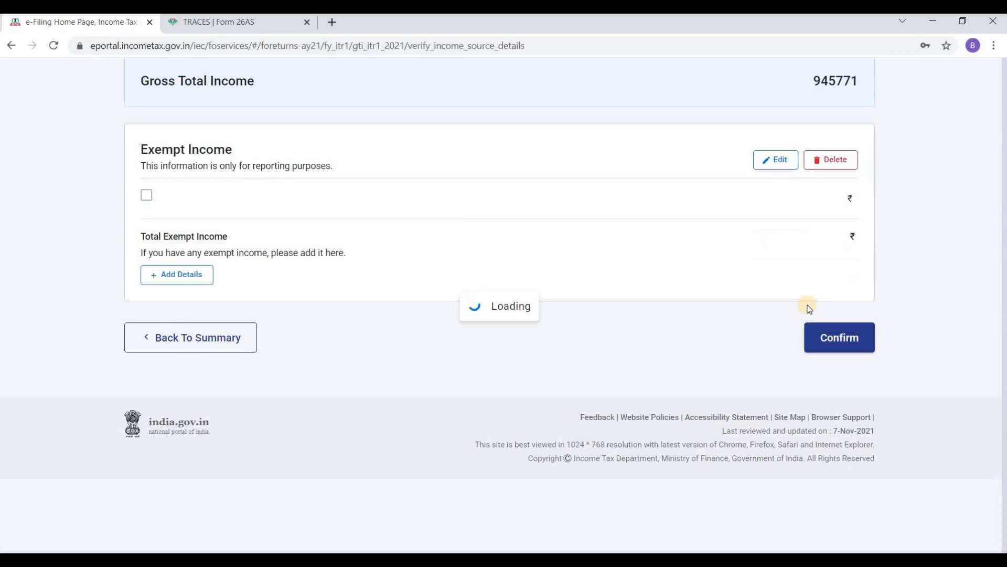
scroll(549, 278, down, 5)
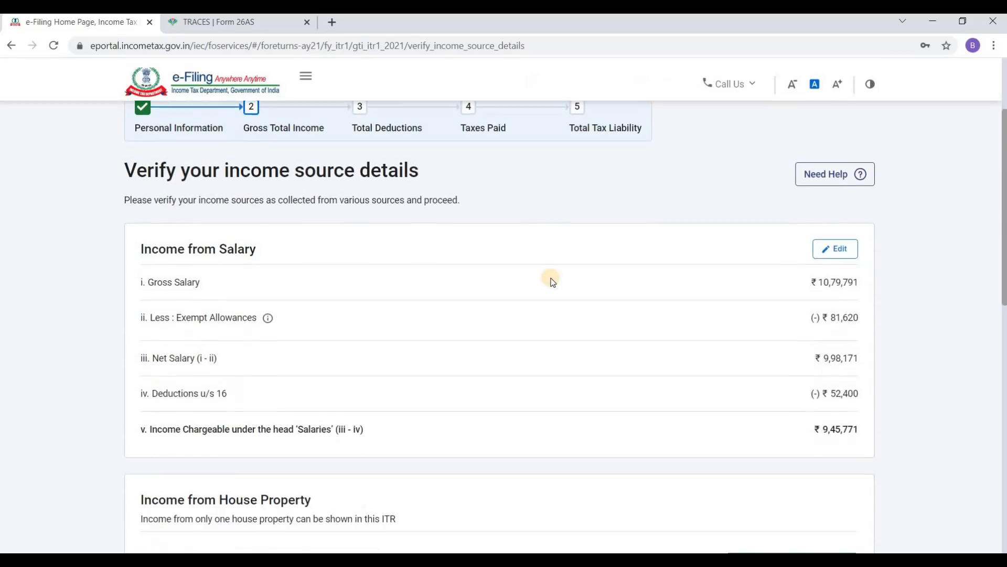
scroll(549, 278, down, 2)
scroll(555, 272, up, 2)
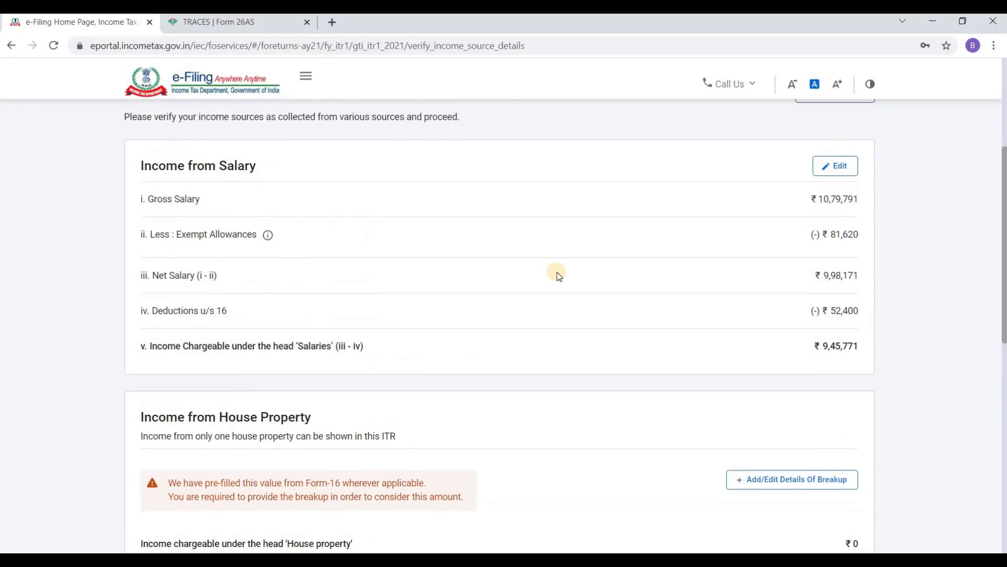
scroll(579, 271, down, 4)
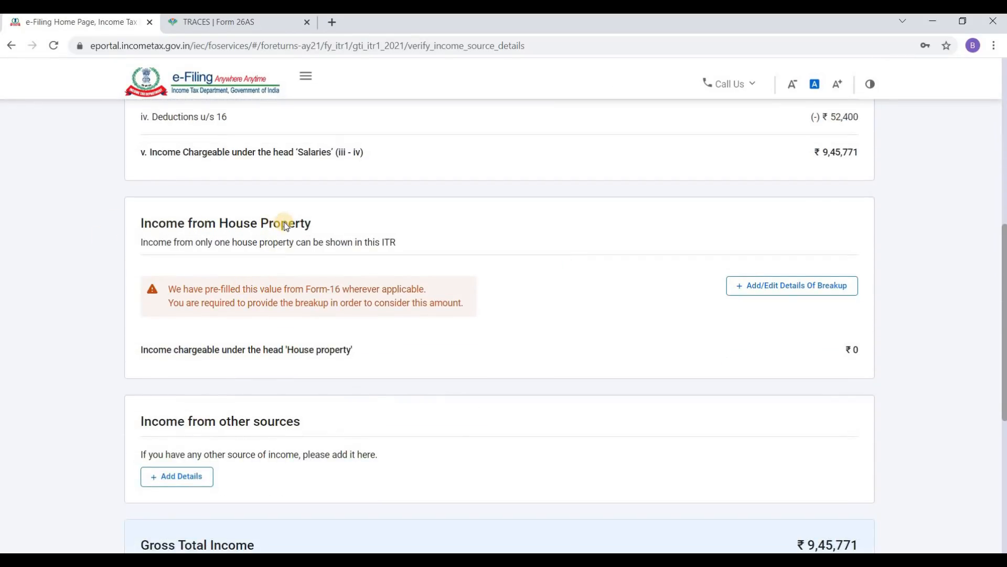
scroll(324, 229, down, 1)
scroll(323, 228, down, 2)
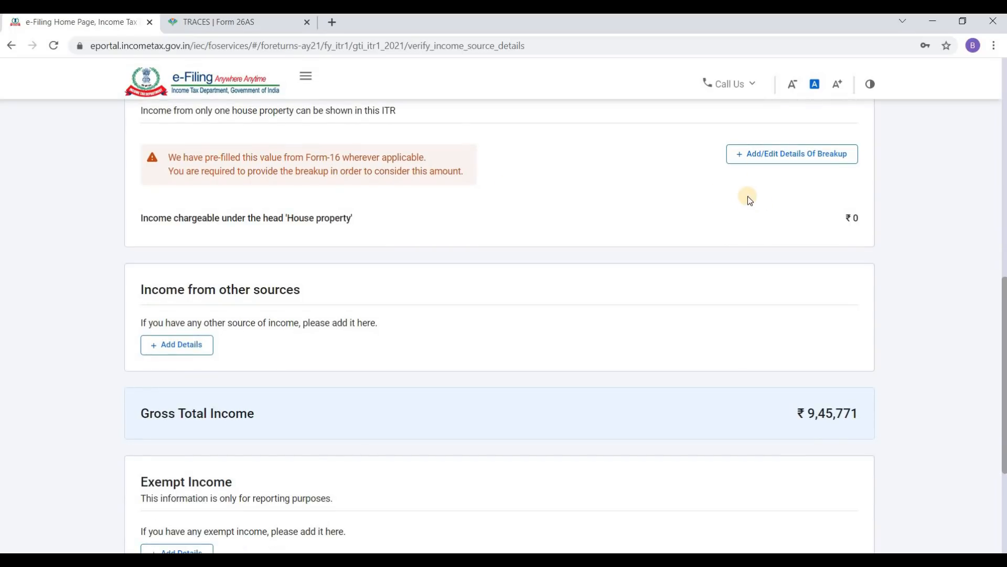
scroll(733, 218, up, 1)
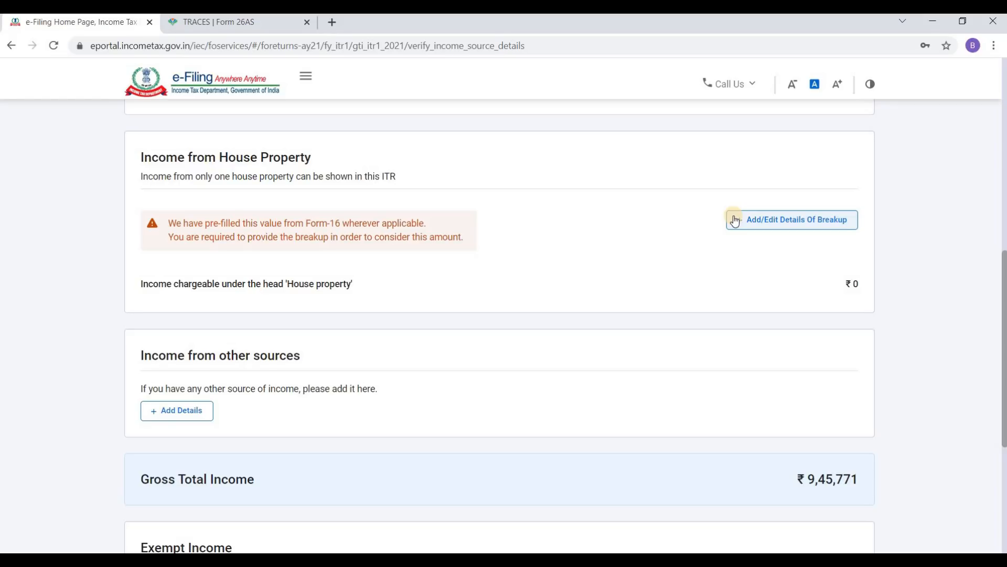
Step: Open the house property breakup form, keep it Self Occupied and set borrowed-capital interest to 0
click(773, 221)
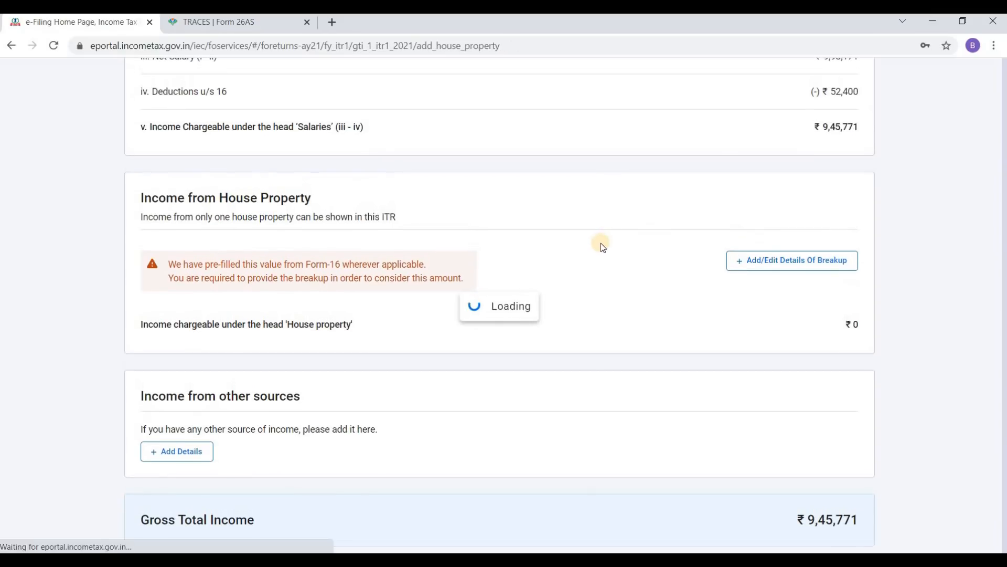
scroll(593, 237, down, 3)
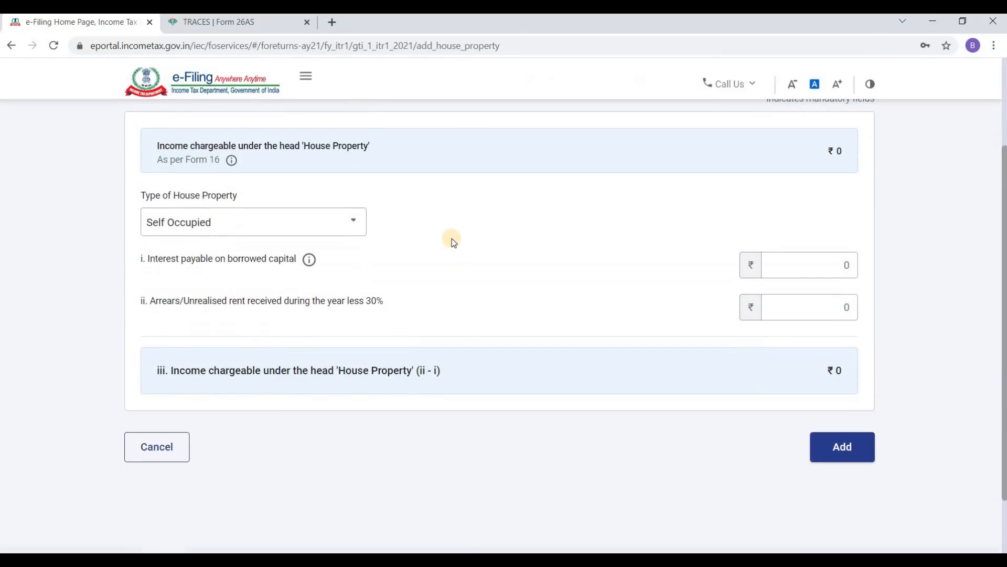
click(216, 225)
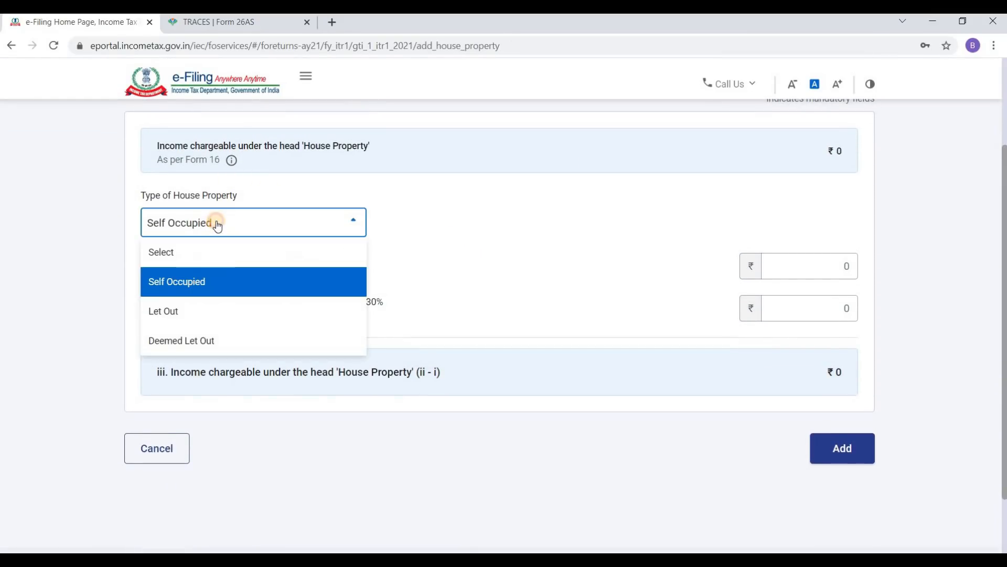
click(243, 288)
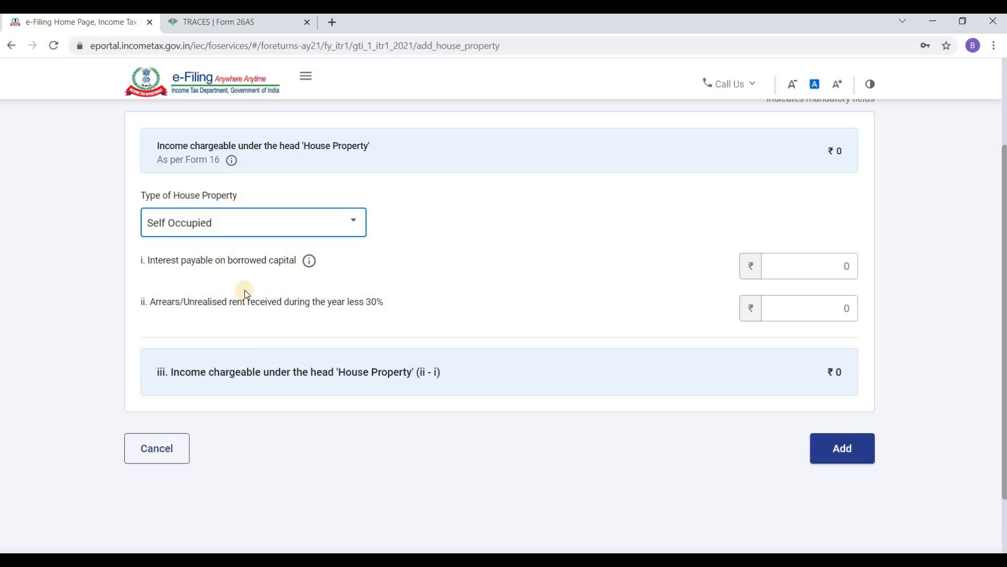
click(764, 263)
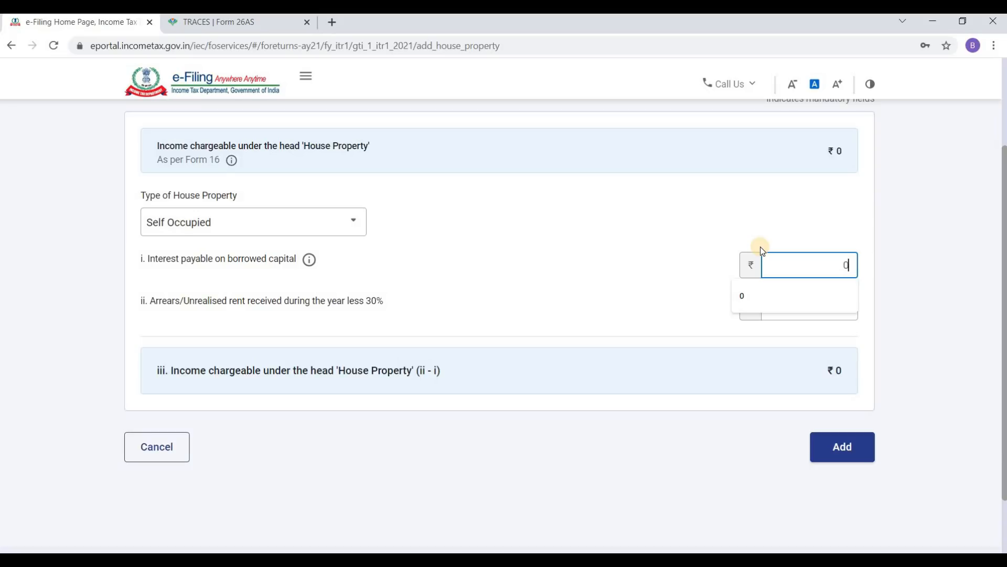
text(10)
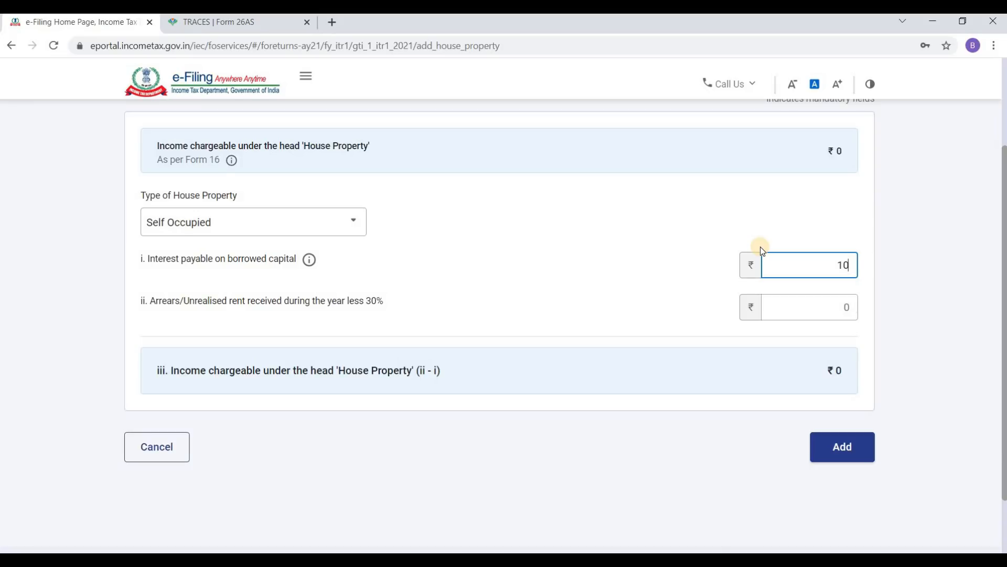
key(BackSpace)
key(BackSpace)
text(0)
Step: Change the type of house property to Let Out
click(183, 222)
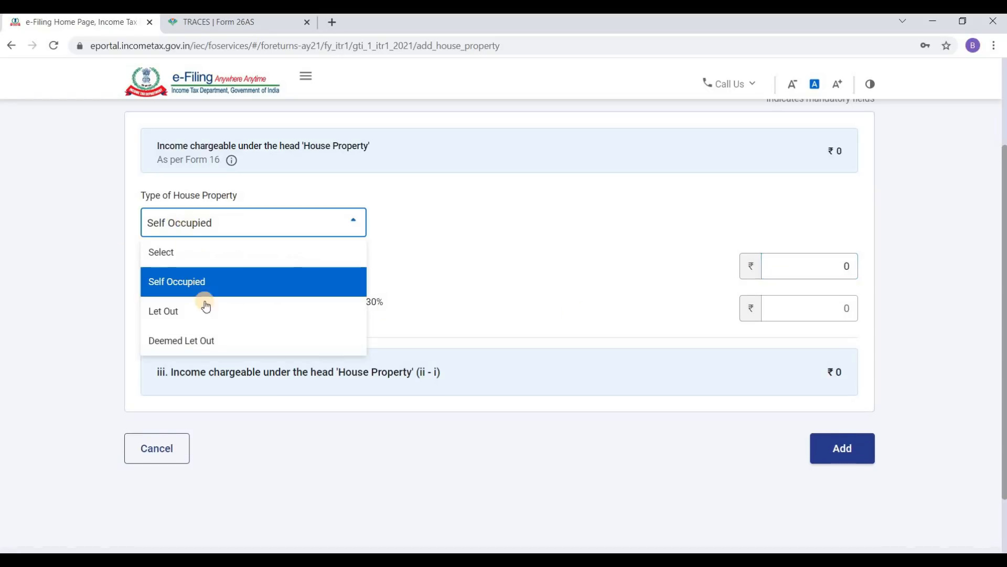
click(205, 314)
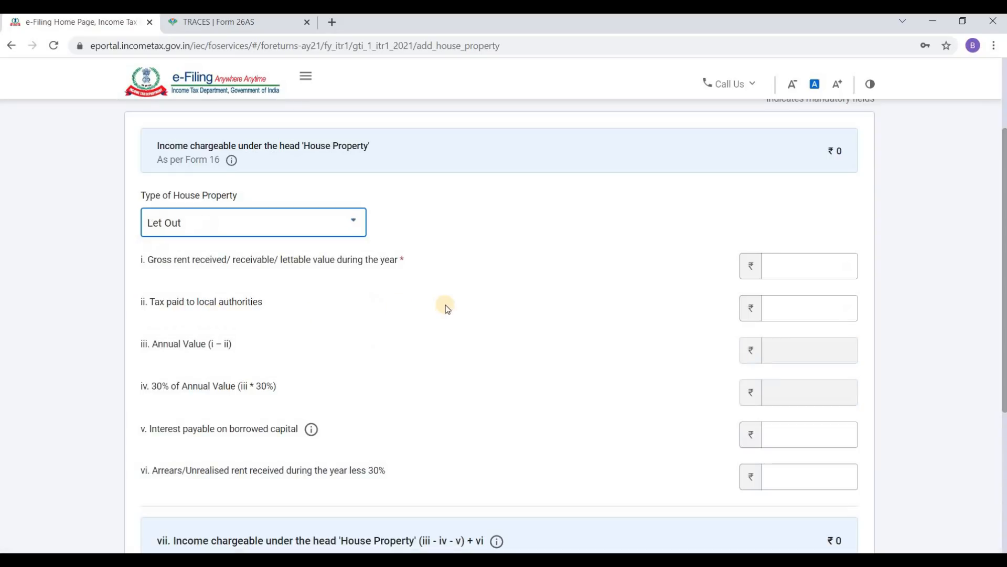
scroll(413, 303, down, 3)
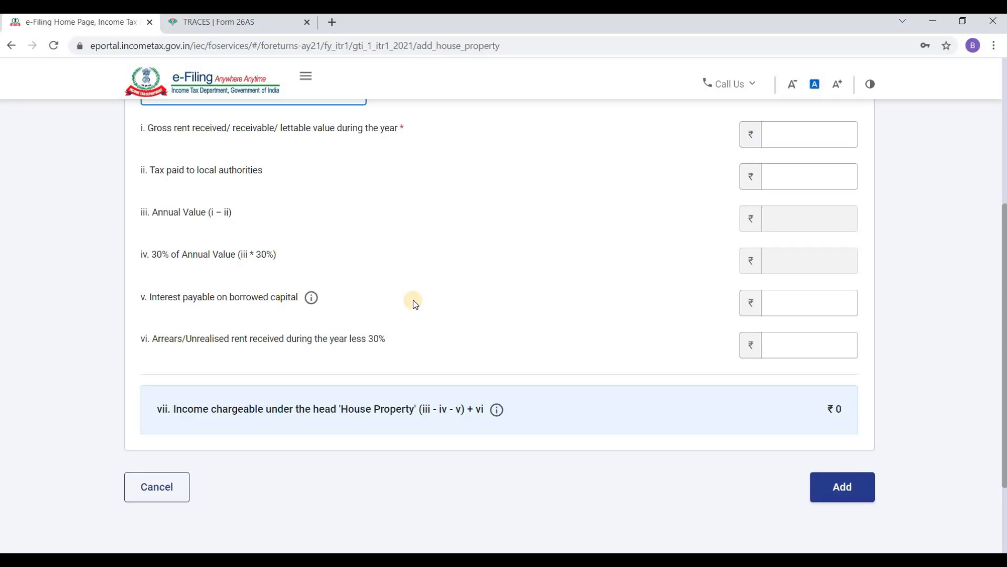
scroll(399, 304, up, 1)
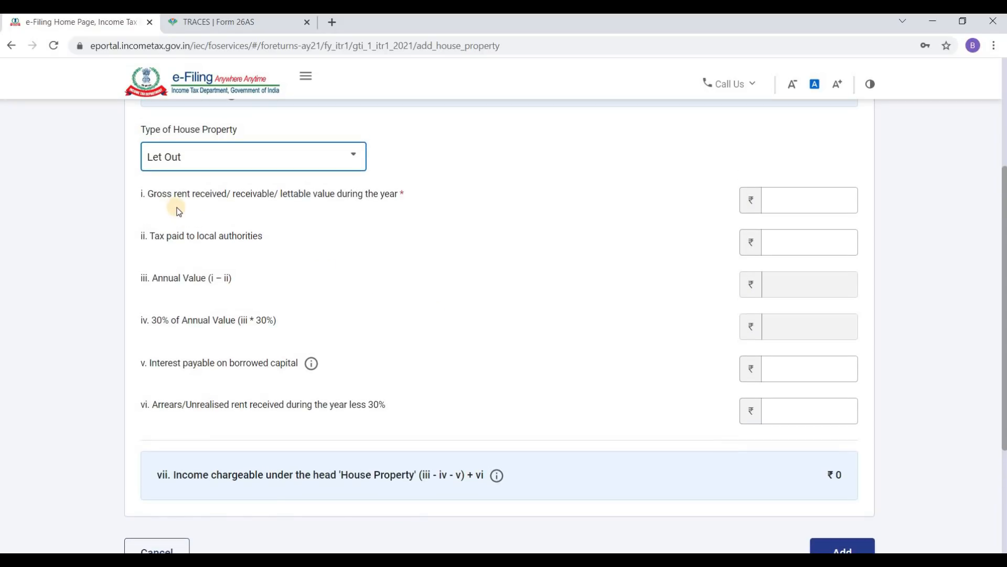
Step: Enter gross rent received of 60000 and tax paid to local authorities of 3000
click(799, 201)
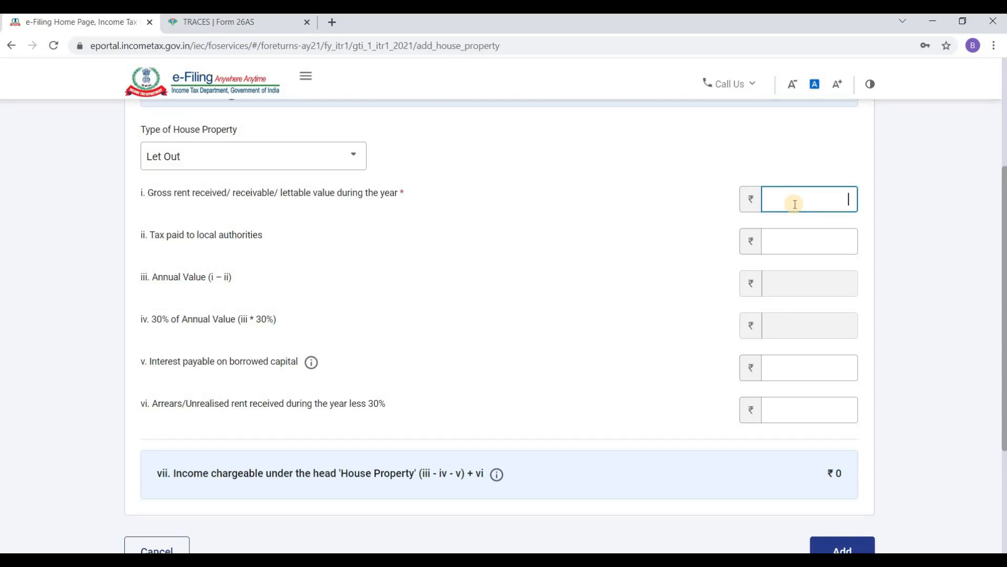
text(60000)
key(Tab)
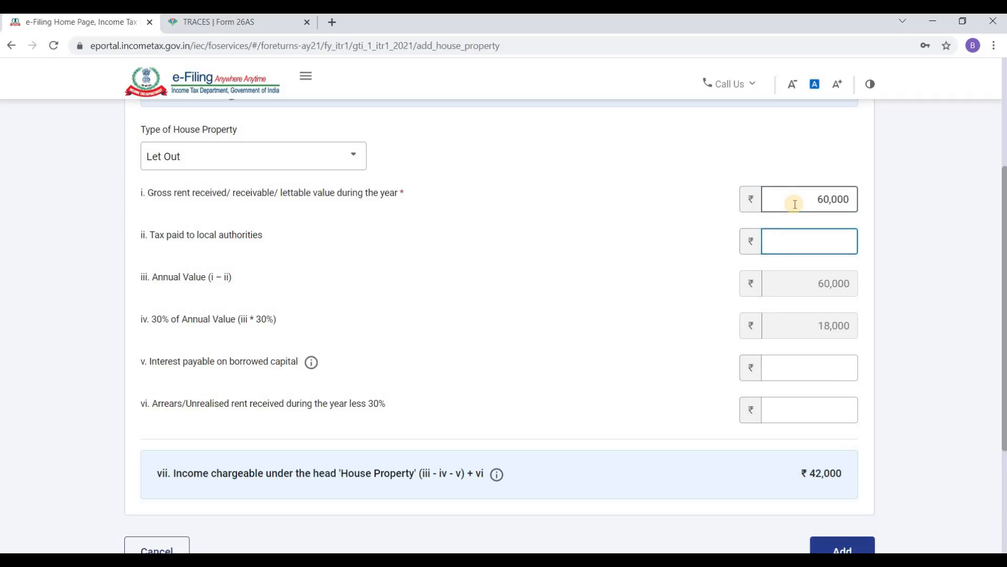
text(3000)
key(Tab)
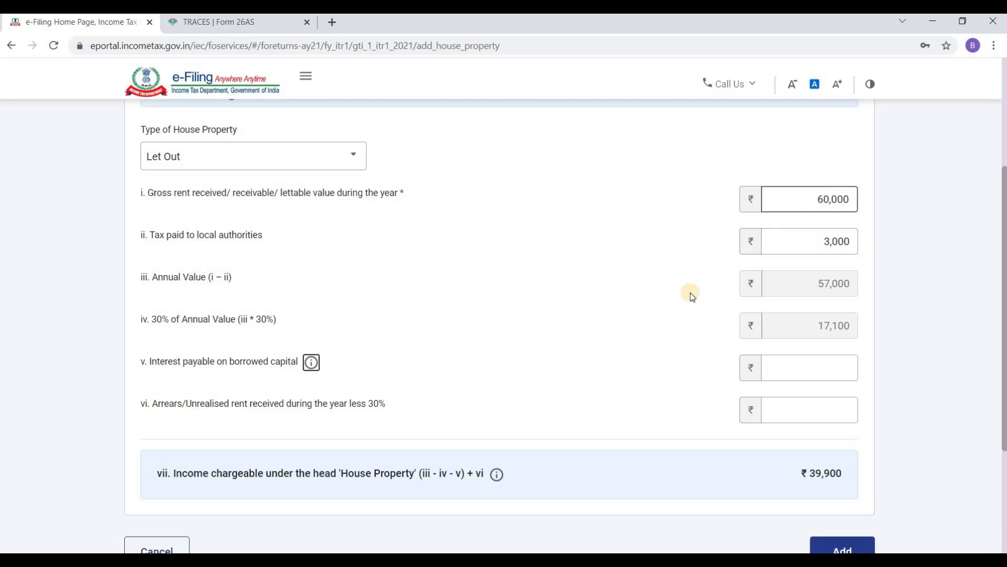
Step: Enter 120000 interest payable on borrowed capital and check the resulting −80,100 income
scroll(841, 313, down, 1)
scroll(841, 313, down, 1)
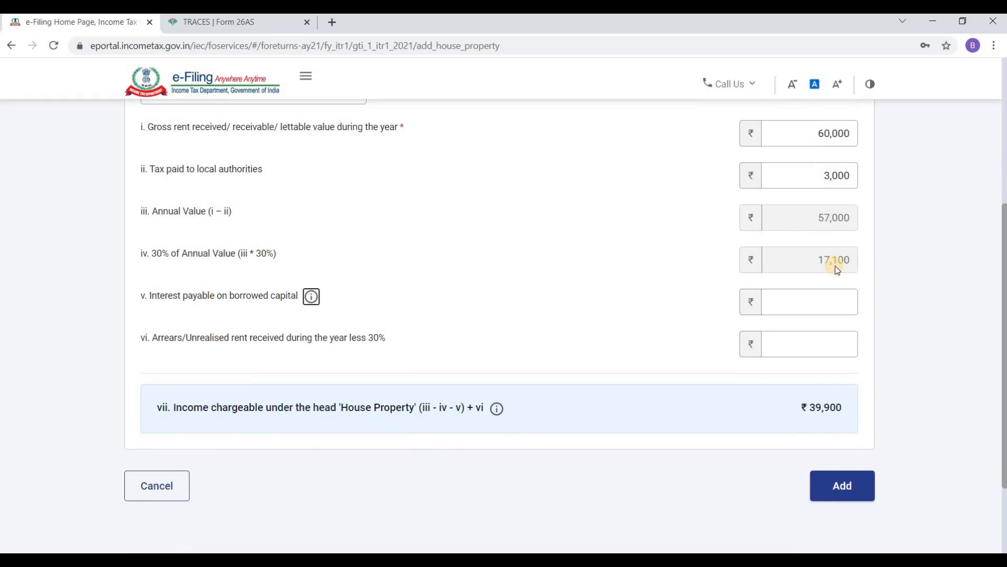
click(822, 300)
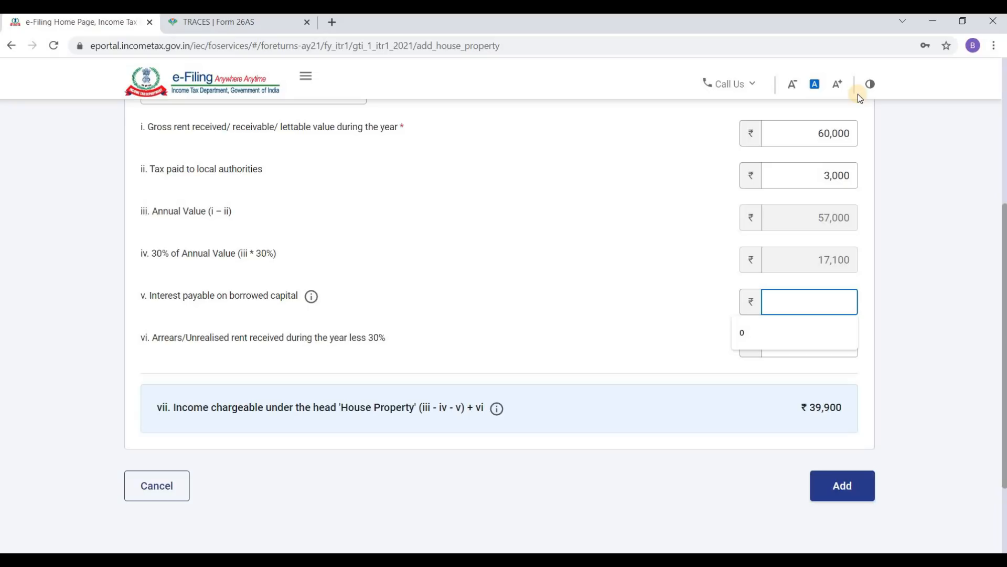
text(120000)
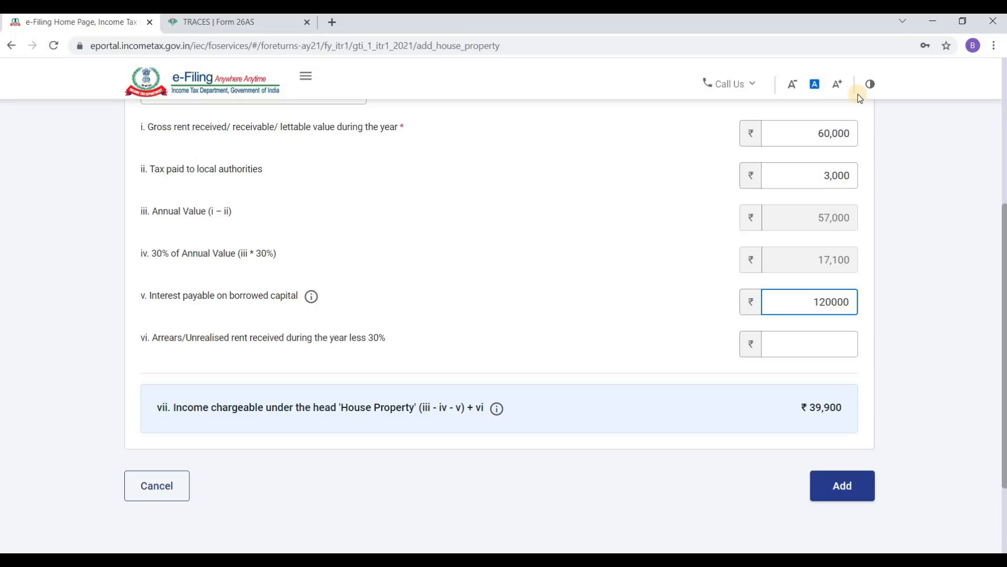
key(Tab)
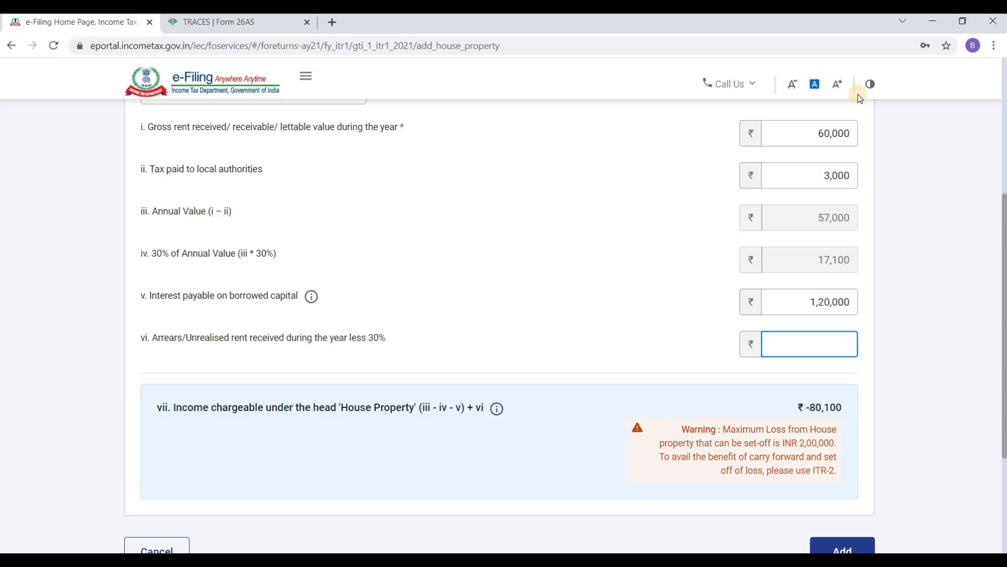
scroll(812, 128, down, 1)
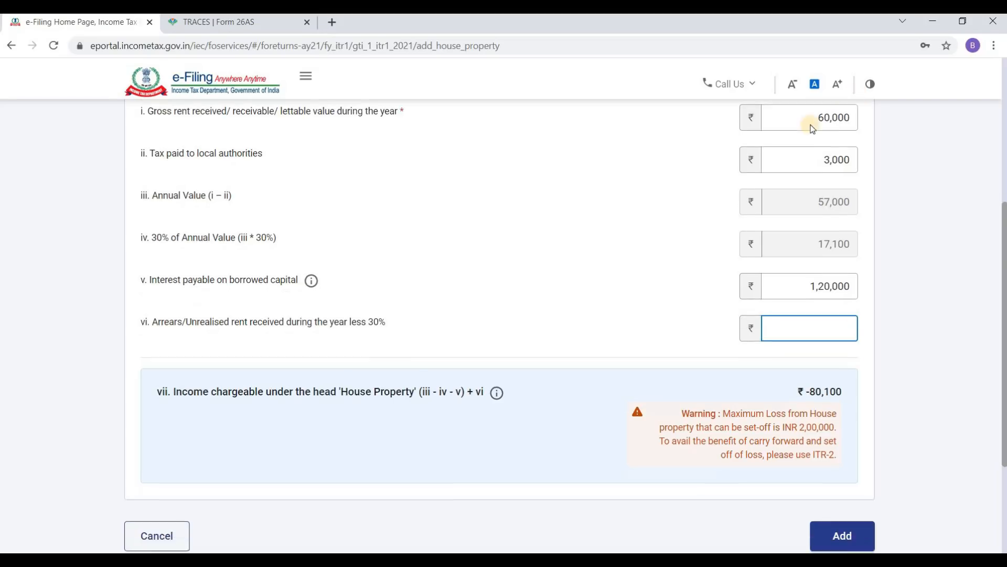
scroll(812, 129, down, 3)
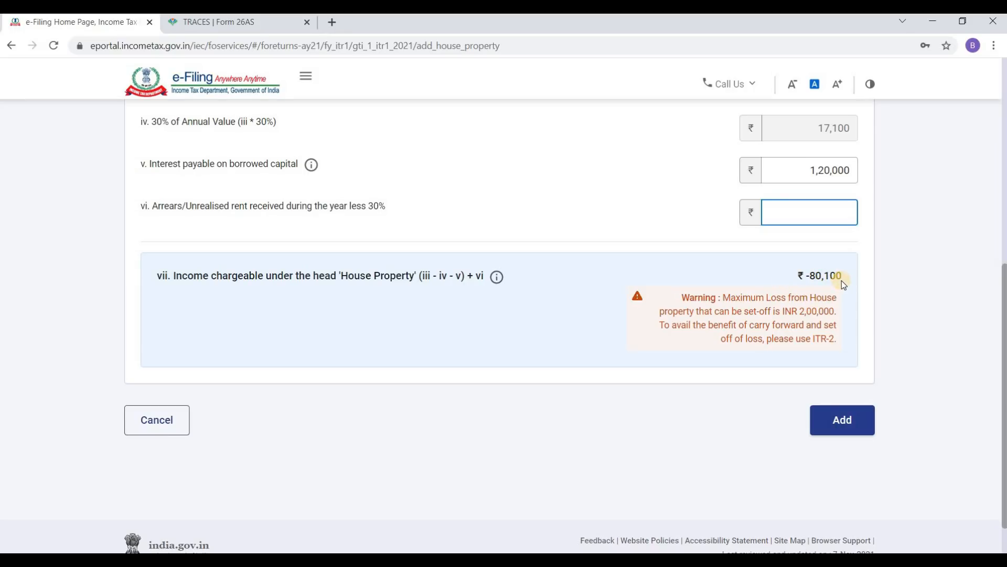
scroll(842, 286, up, 4)
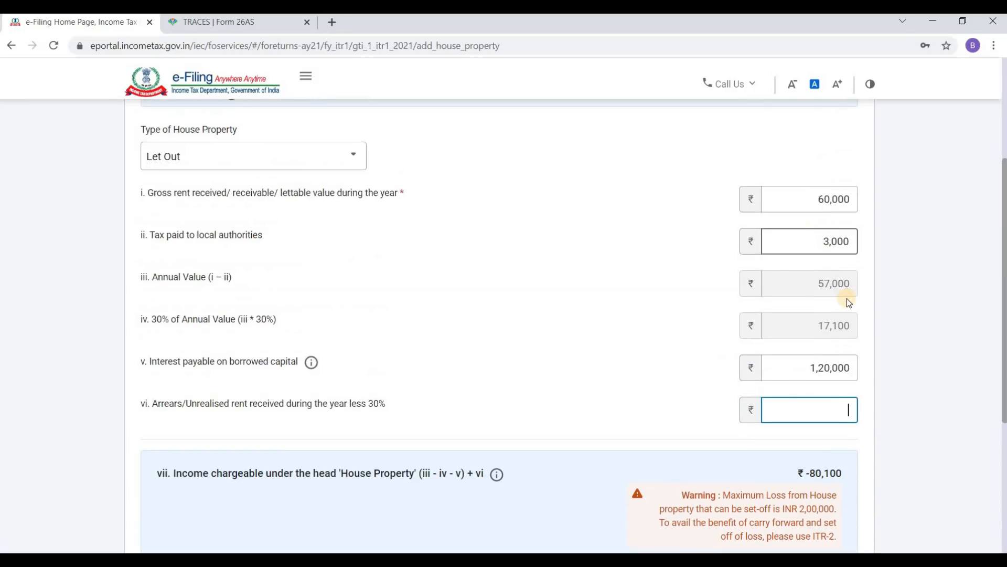
scroll(847, 300, down, 3)
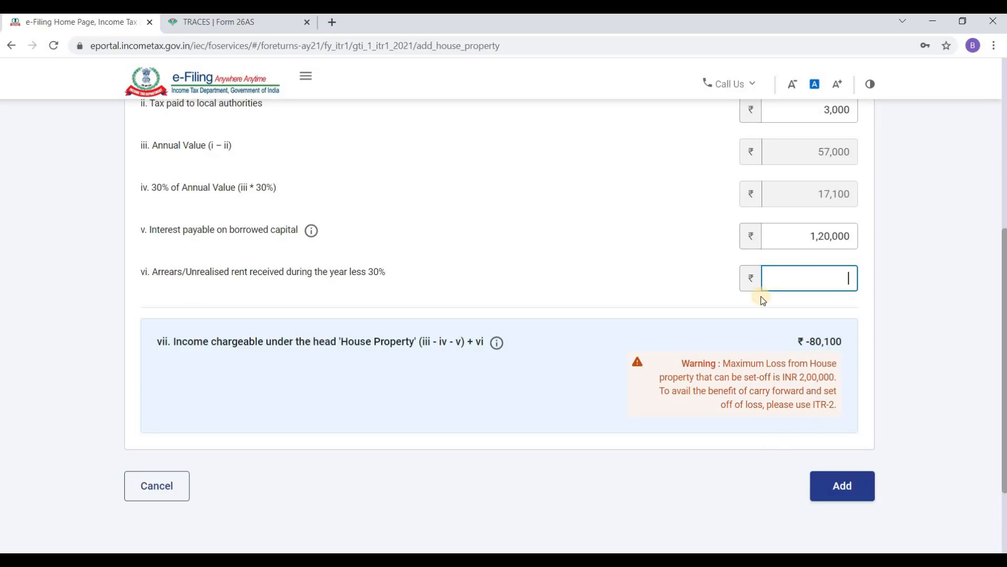
scroll(578, 306, up, 5)
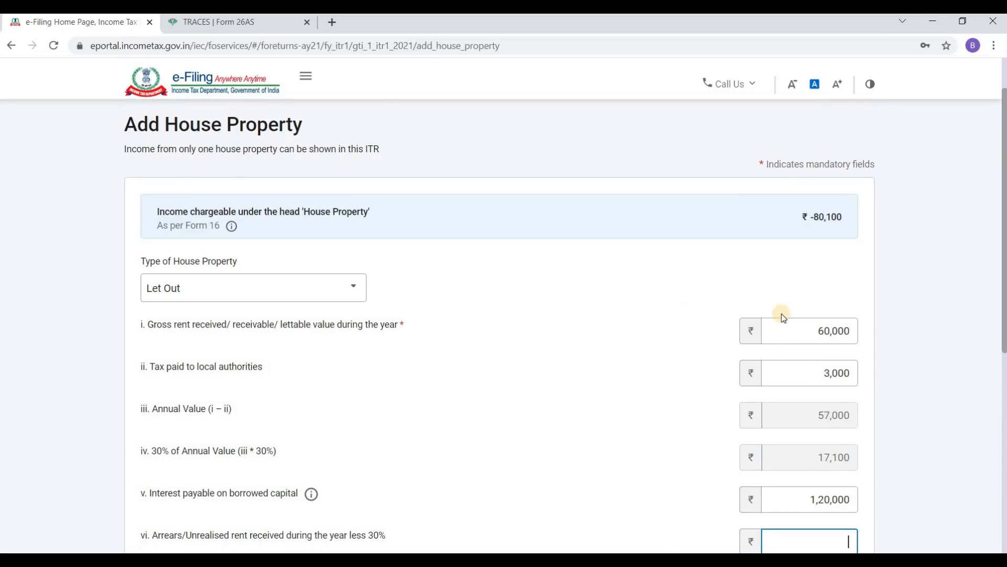
scroll(825, 324, down, 6)
scroll(630, 328, up, 5)
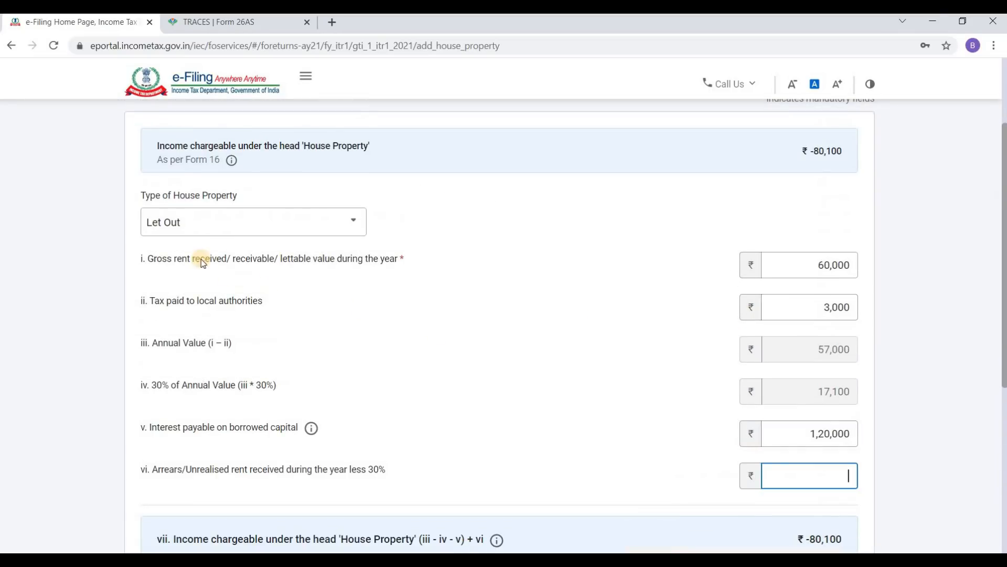
Step: Switch the property back to Self Occupied, leave interest blank, and cancel the house property entry
click(240, 221)
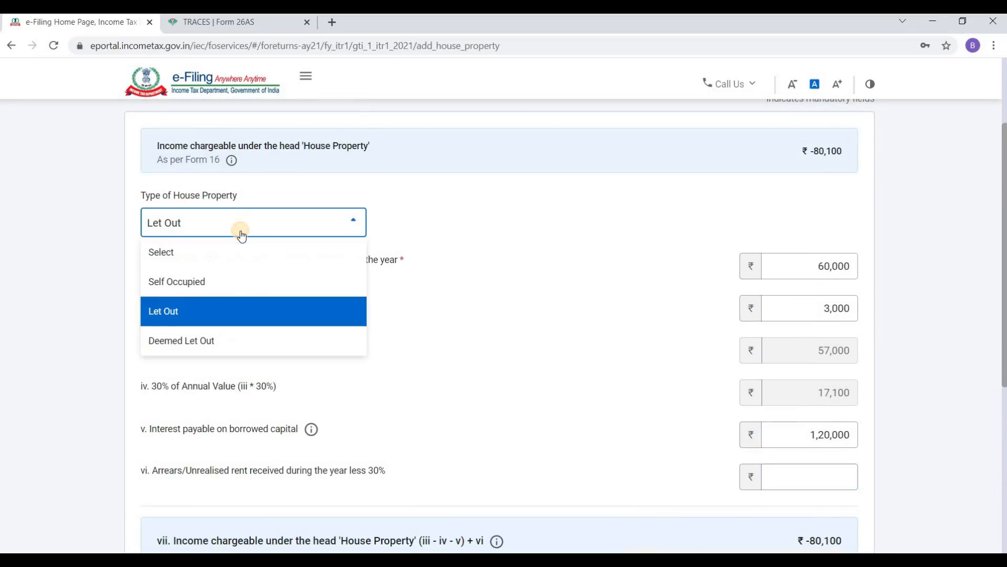
click(218, 284)
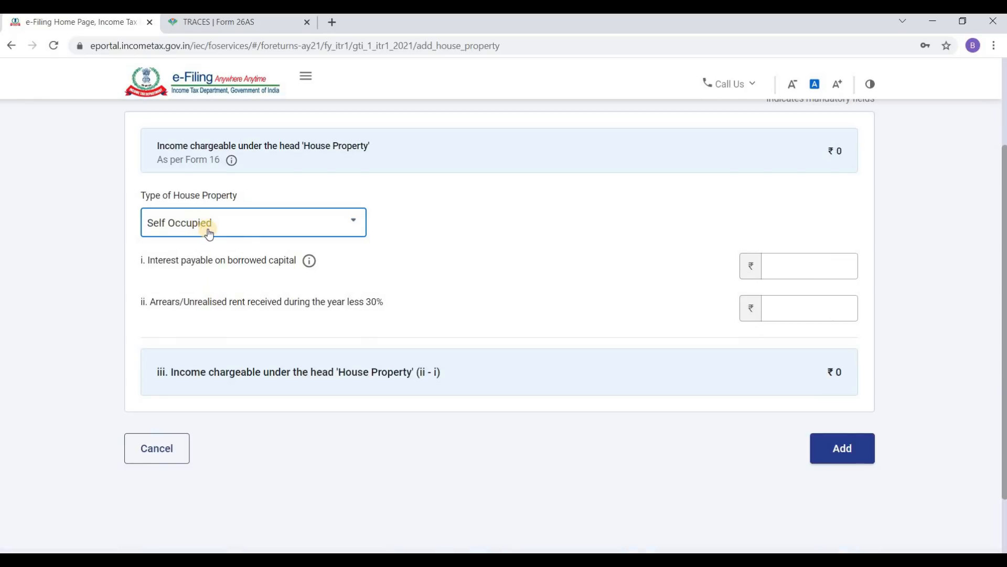
click(801, 266)
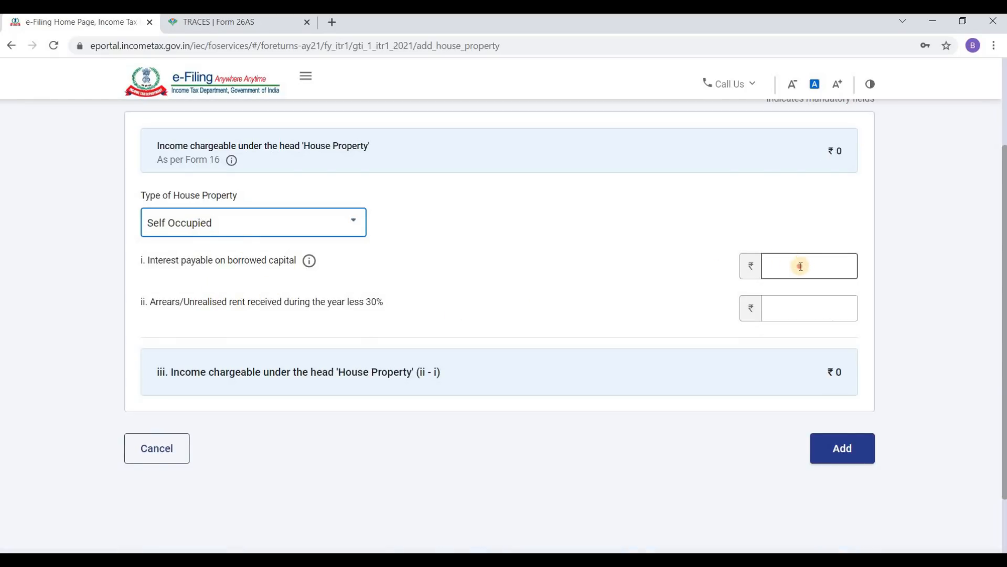
click(801, 266)
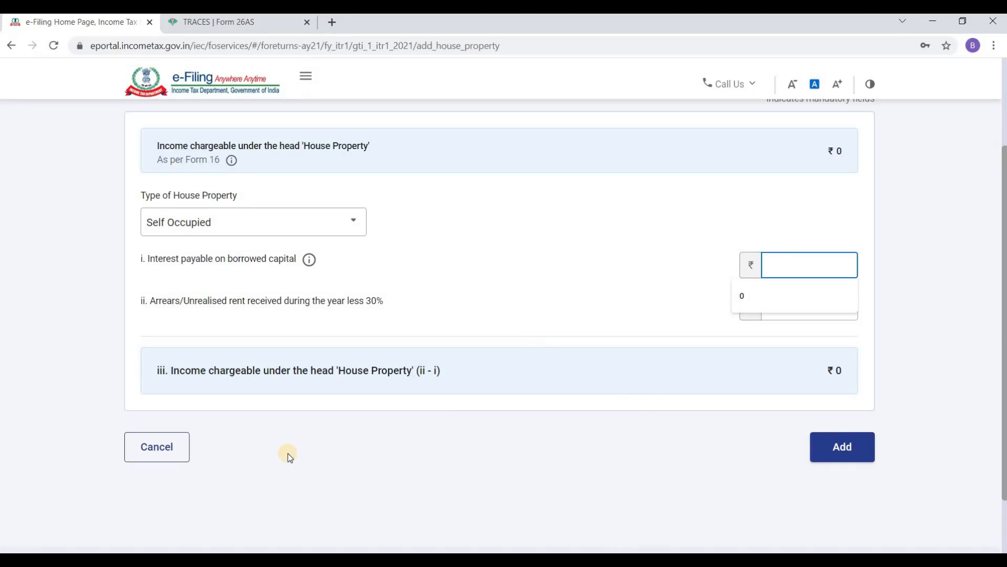
click(183, 452)
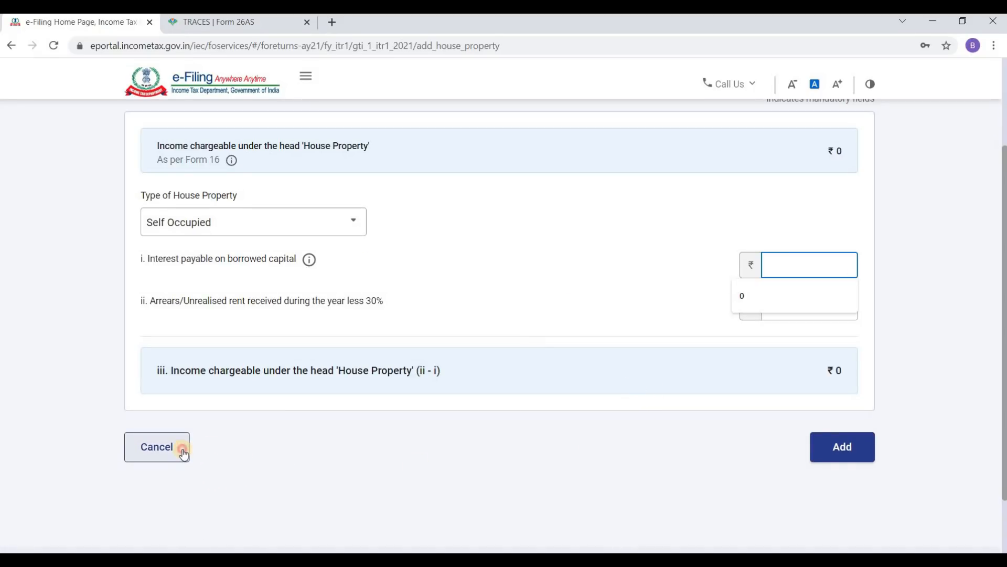
Step: Open Add Details under Income from other sources to show its questions, all answered No
scroll(706, 342, down, 10)
scroll(509, 375, down, 4)
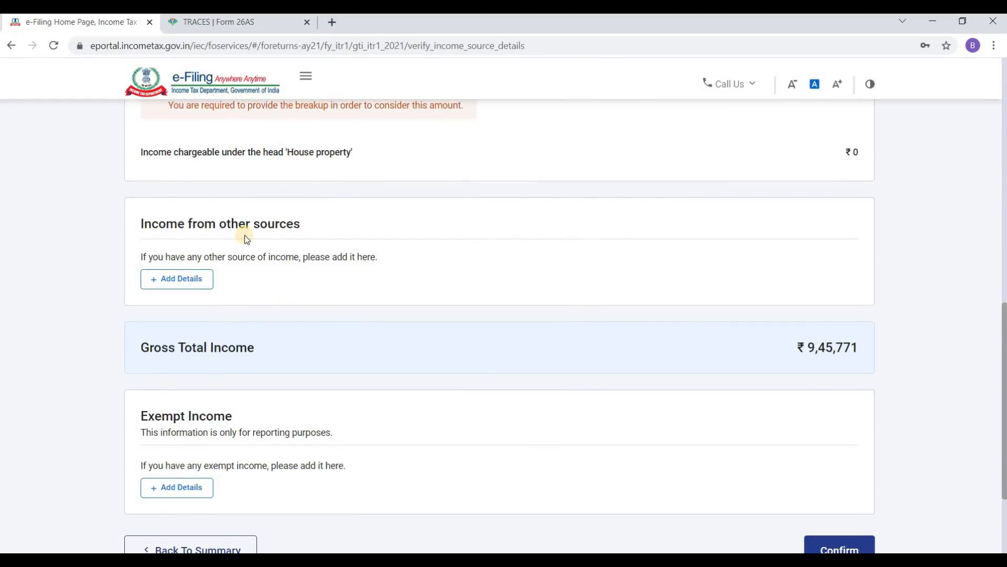
click(186, 279)
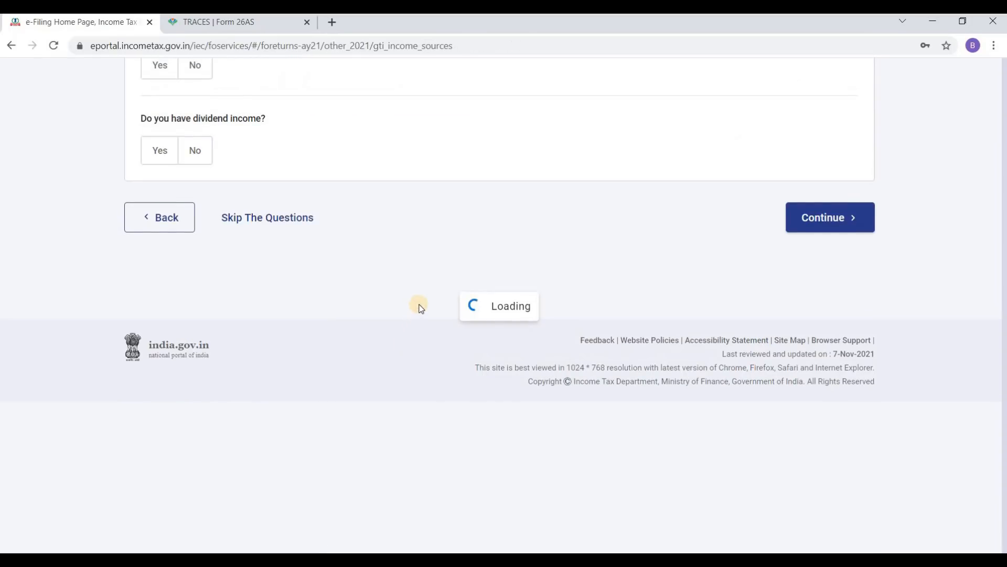
scroll(380, 308, up, 1)
scroll(382, 304, down, 1)
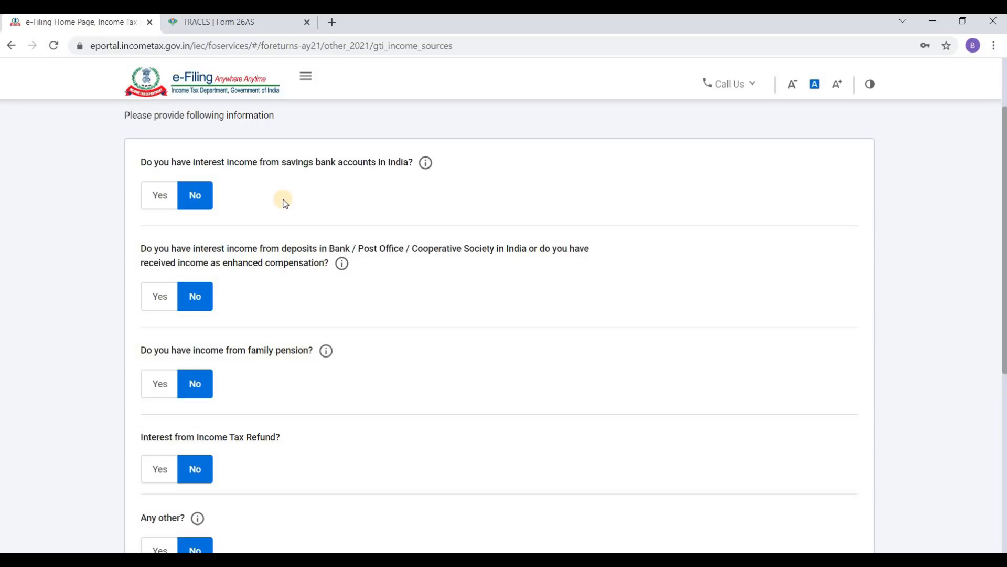
Step: Try Yes for savings bank interest income, then set it back to No
click(157, 204)
click(195, 237)
click(189, 233)
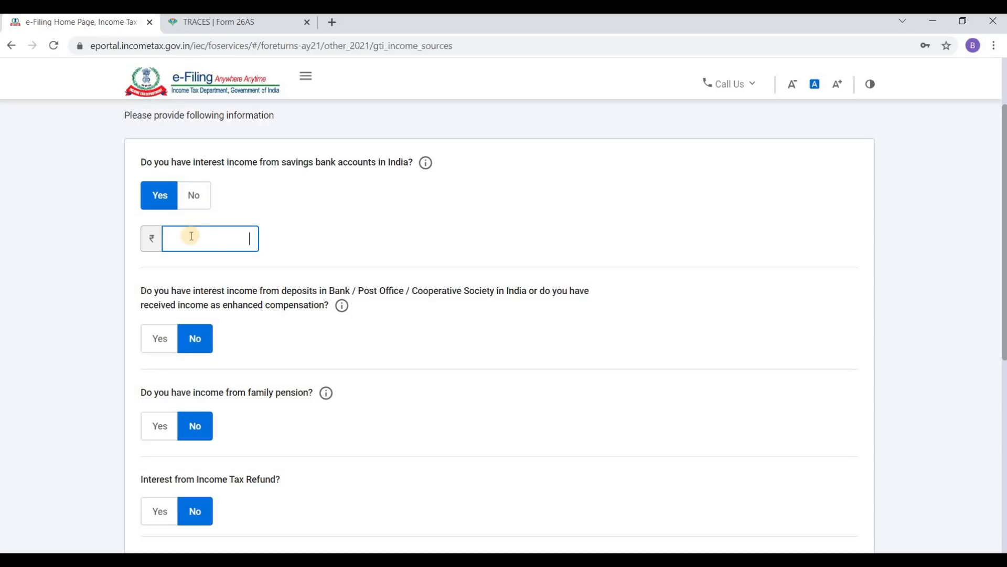
click(204, 198)
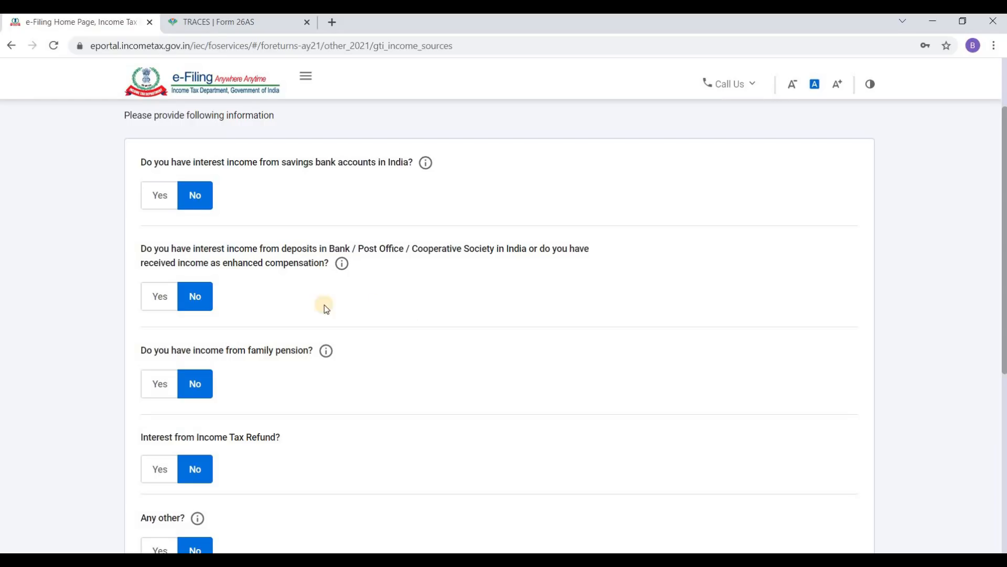
Step: Try Yes for deposit interest income, then set it back to No
click(162, 301)
click(210, 342)
click(198, 298)
scroll(219, 294, down, 2)
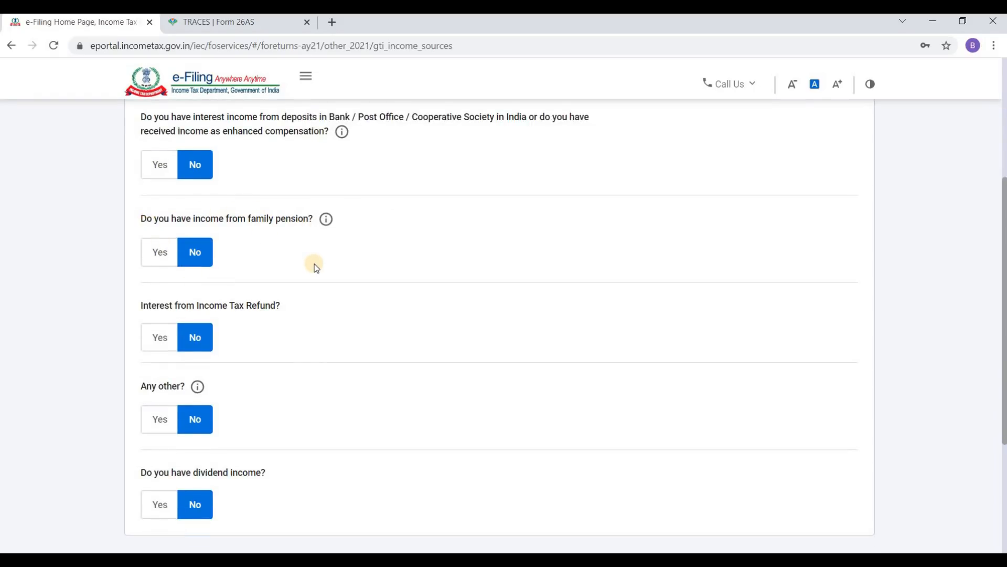
Step: Switch family pension income to Yes and then back to No
click(160, 251)
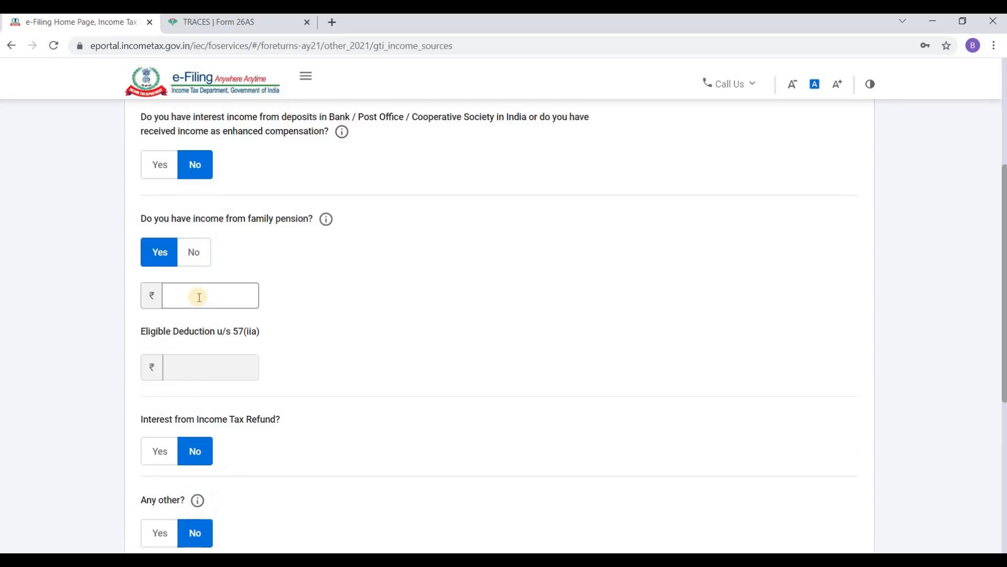
click(196, 255)
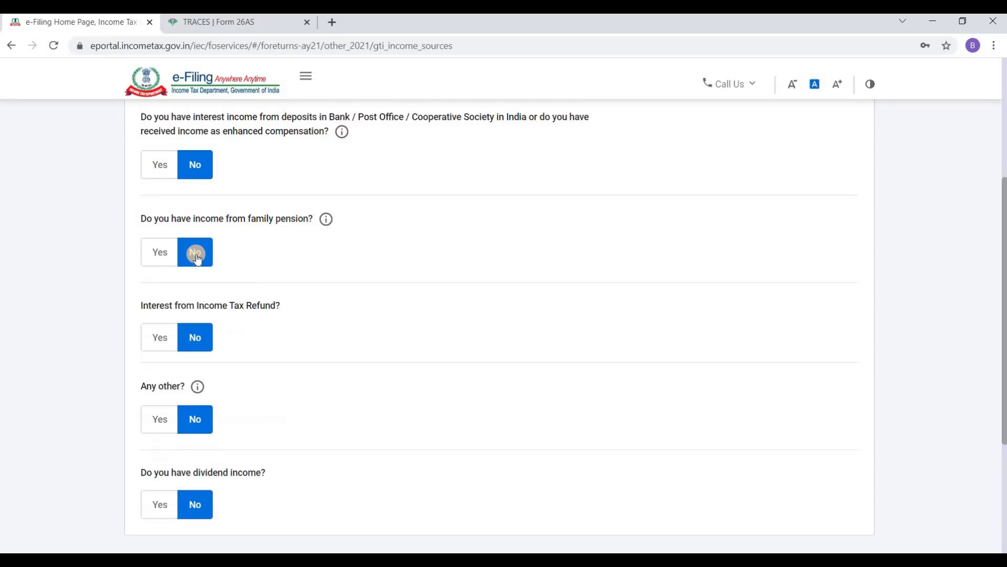
scroll(196, 254, down, 2)
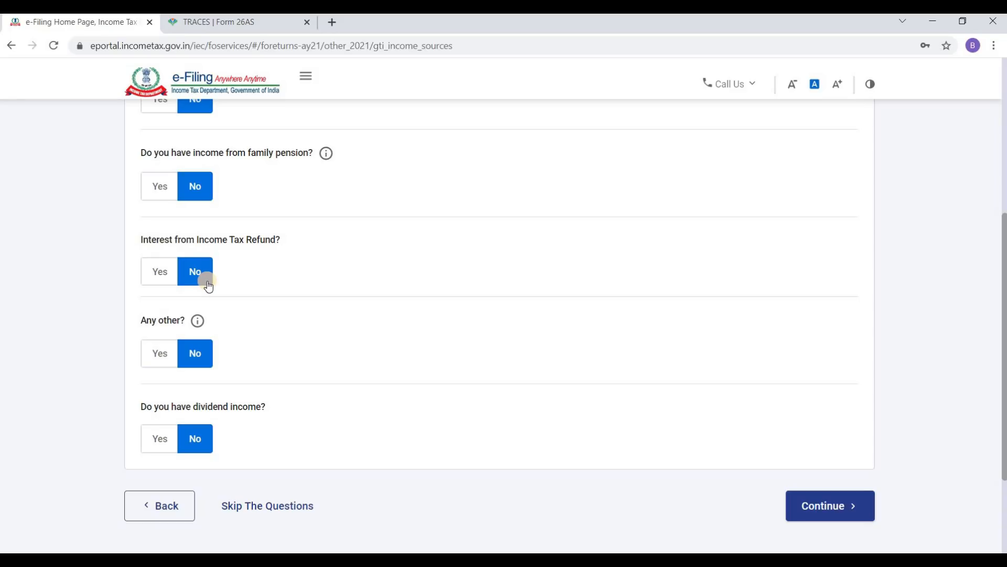
Step: Toggle interest from Income Tax Refund to Yes, then set it back to No
click(160, 273)
click(172, 315)
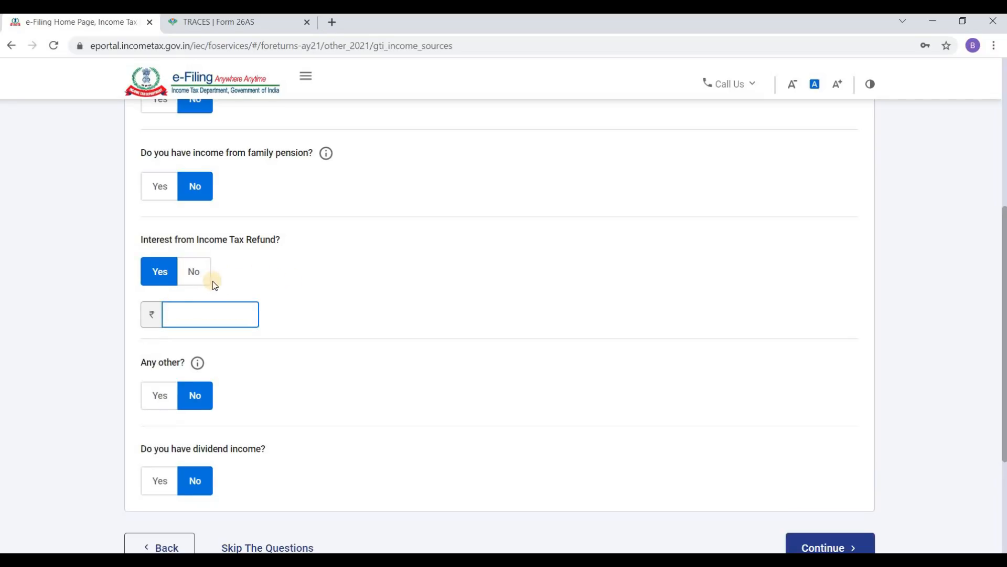
click(195, 272)
scroll(243, 272, down, 1)
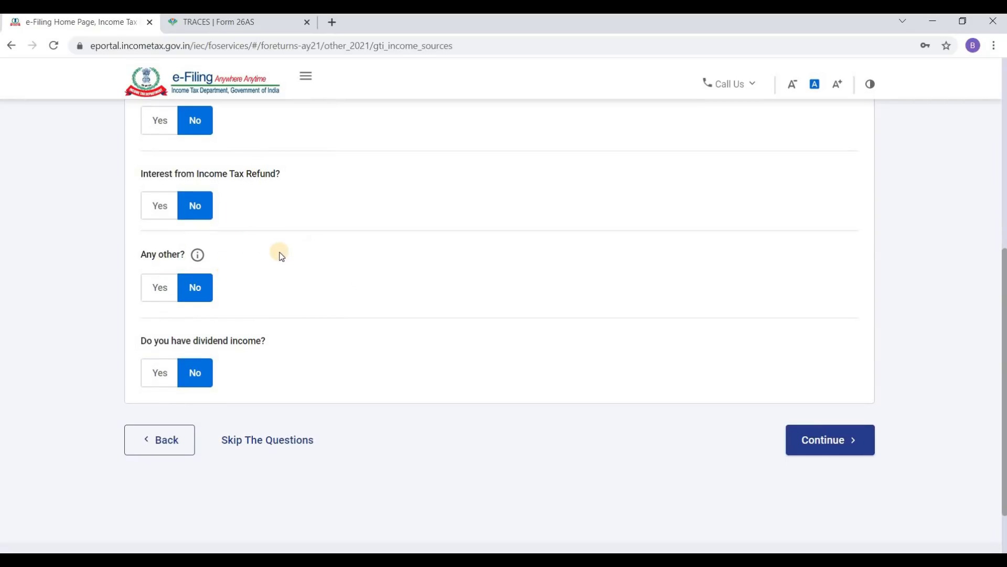
Step: Set 'Any other' income back to No, keep dividend income No, and review all answers
click(160, 288)
click(196, 333)
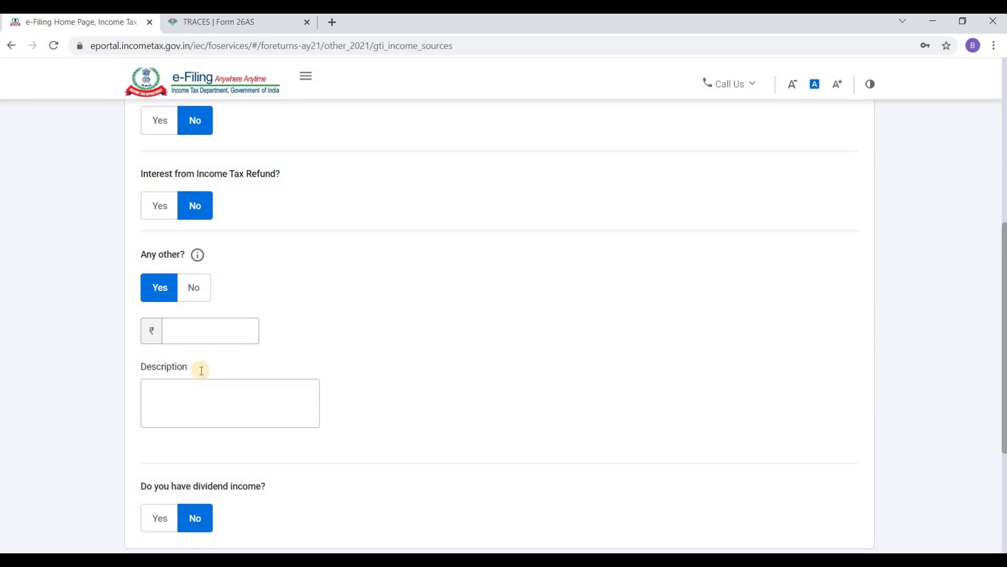
scroll(197, 336, down, 1)
click(205, 344)
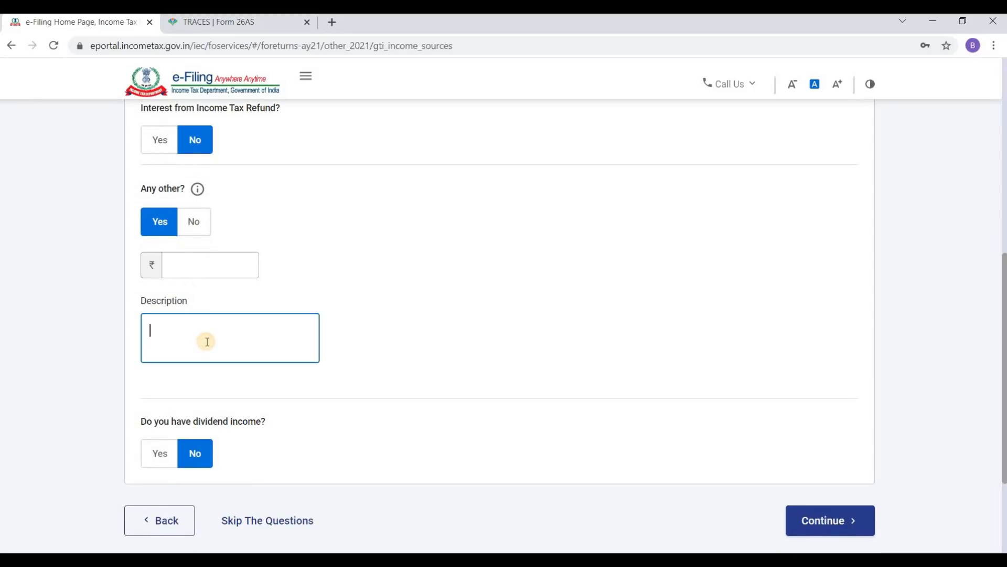
click(195, 227)
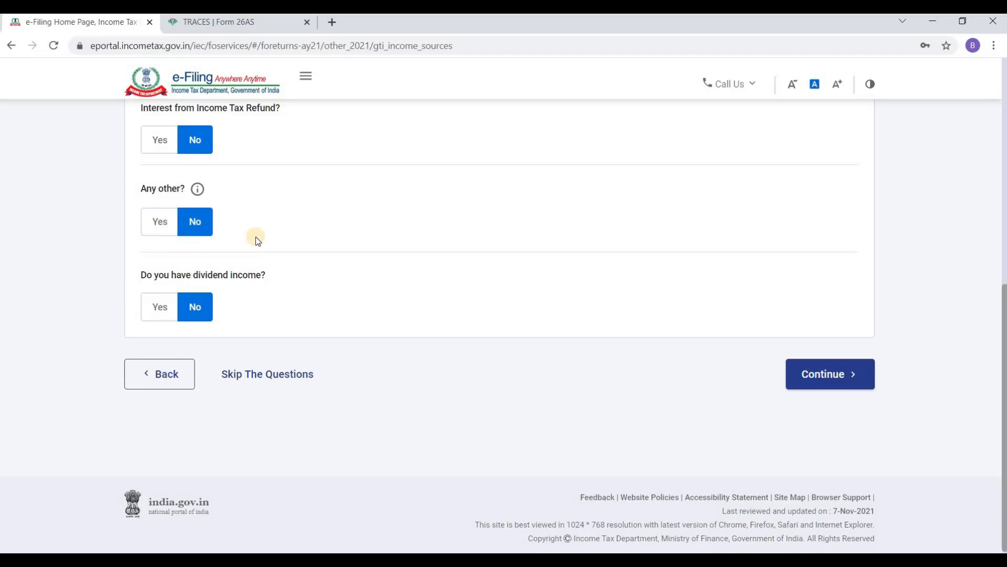
click(209, 307)
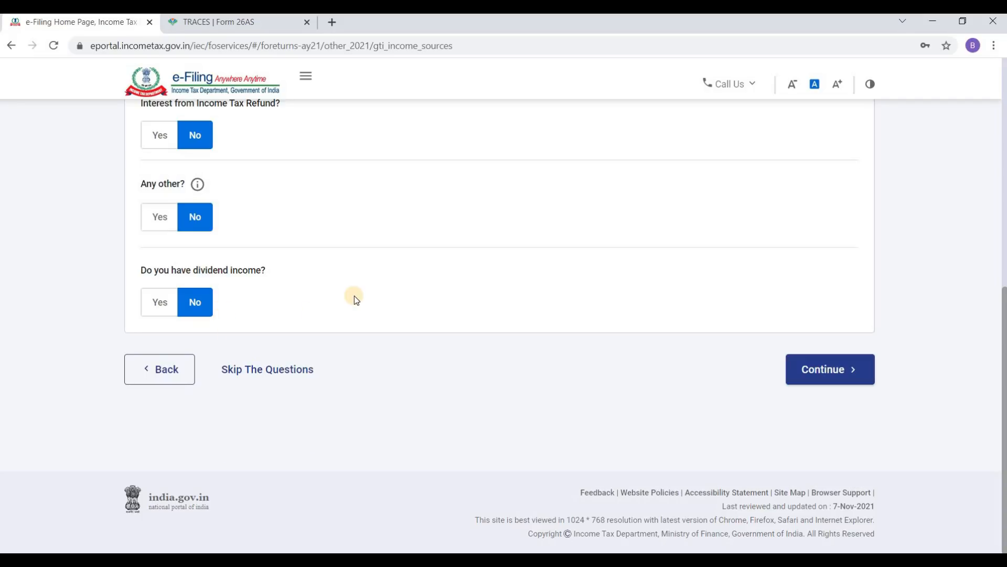
scroll(355, 298, up, 6)
scroll(354, 295, up, 2)
scroll(354, 295, down, 8)
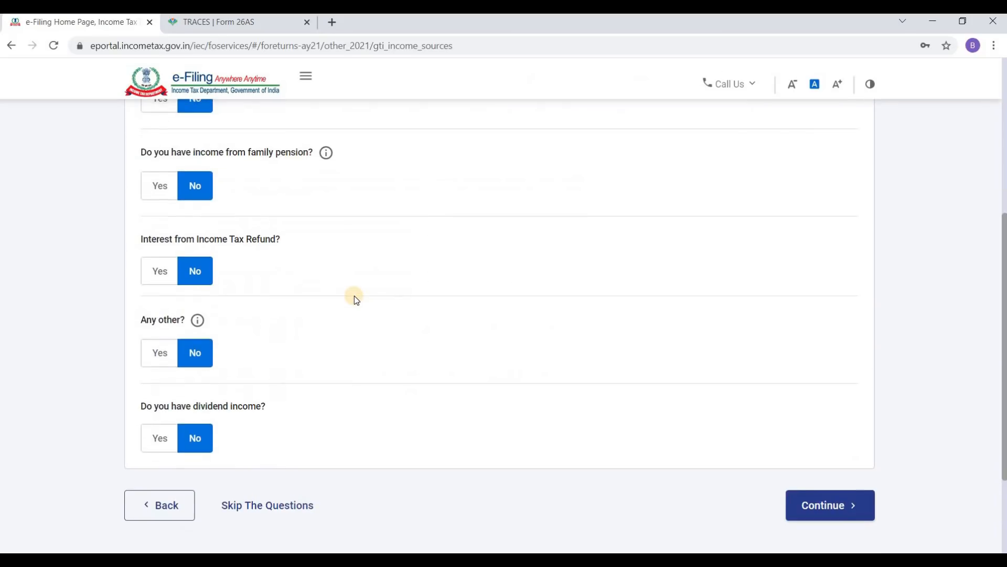
scroll(354, 286, up, 8)
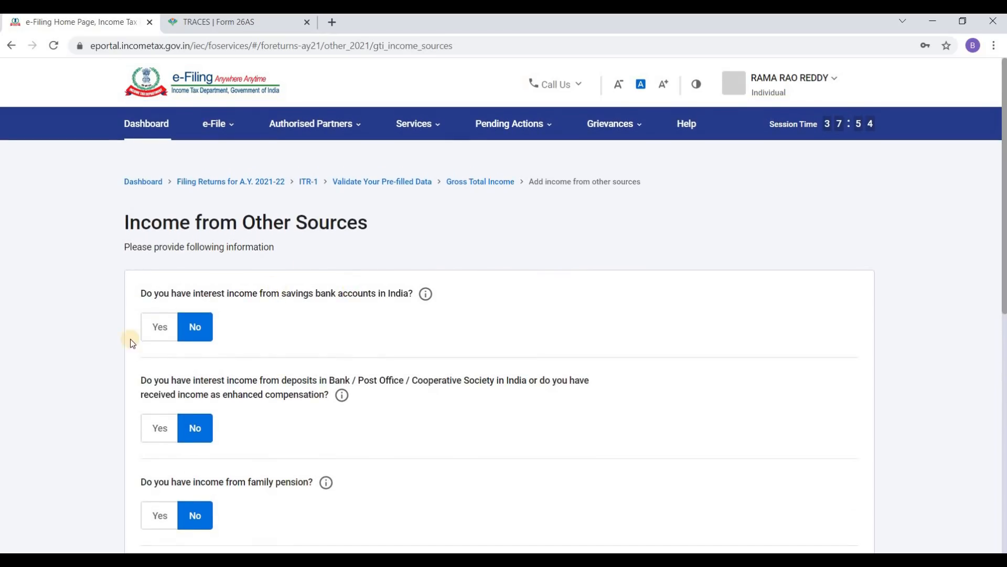
scroll(299, 331, down, 8)
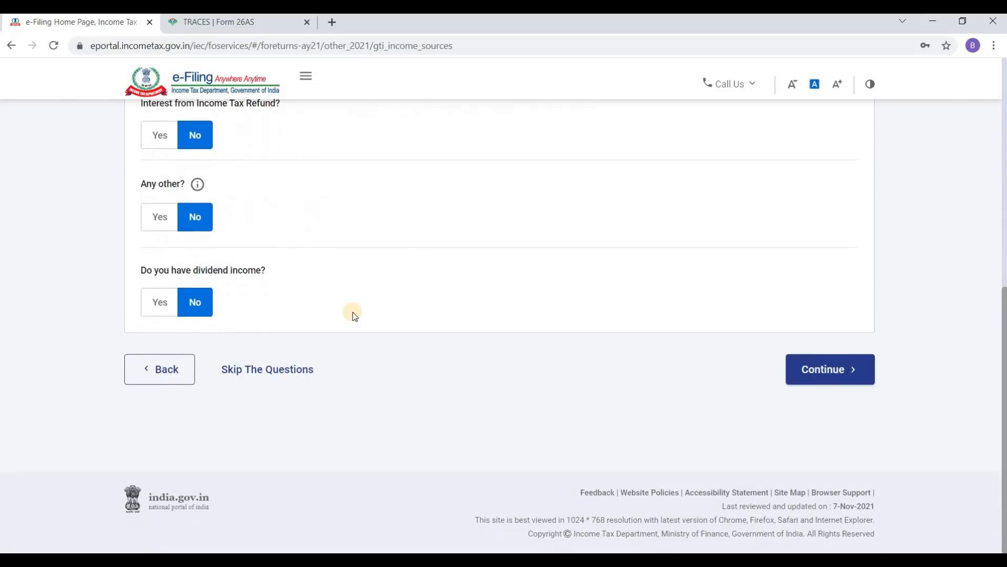
Step: Continue past other sources and review the summary down to Gross Total Income ₹9,45,771 and Exempt Income
click(823, 370)
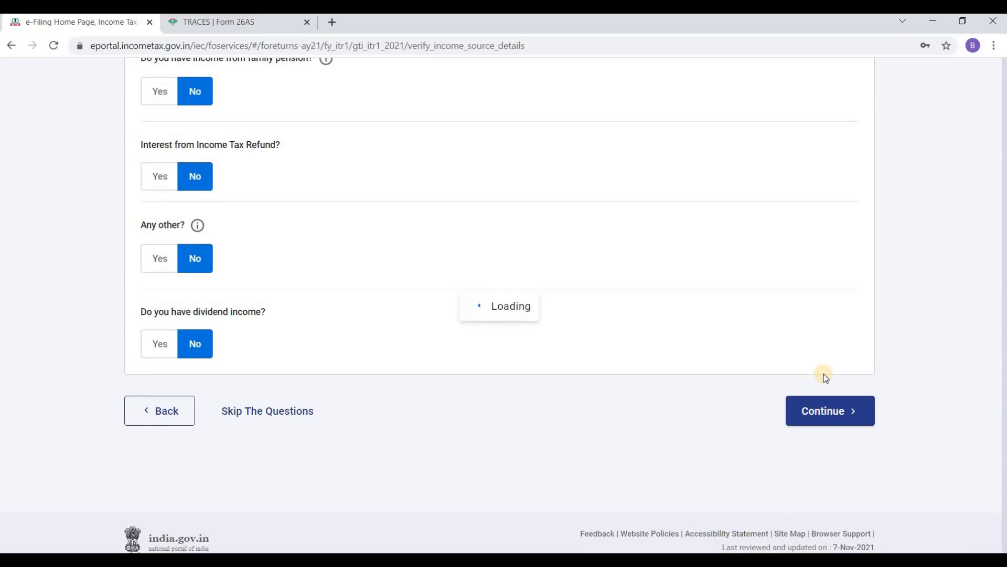
scroll(701, 377, down, 7)
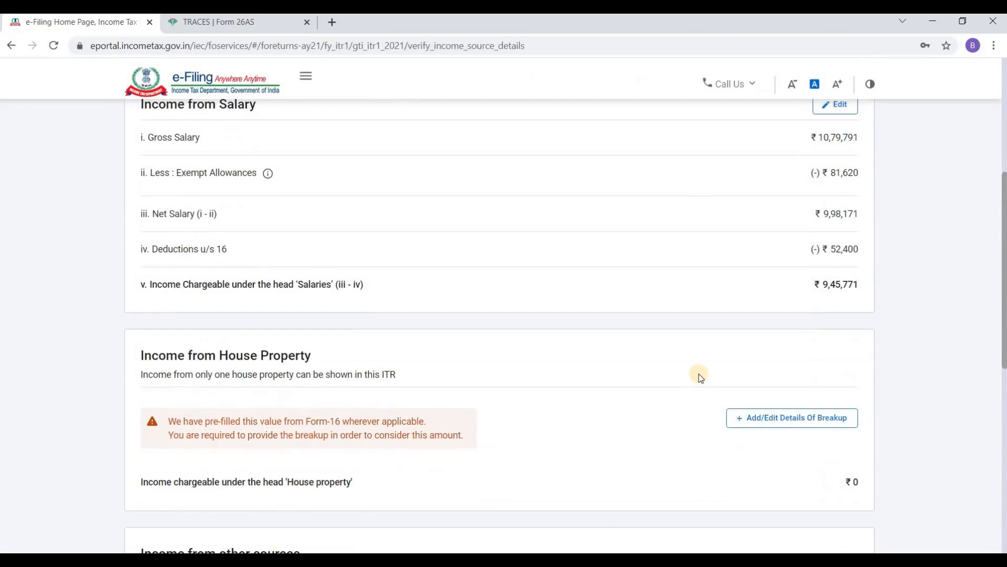
scroll(680, 377, down, 1)
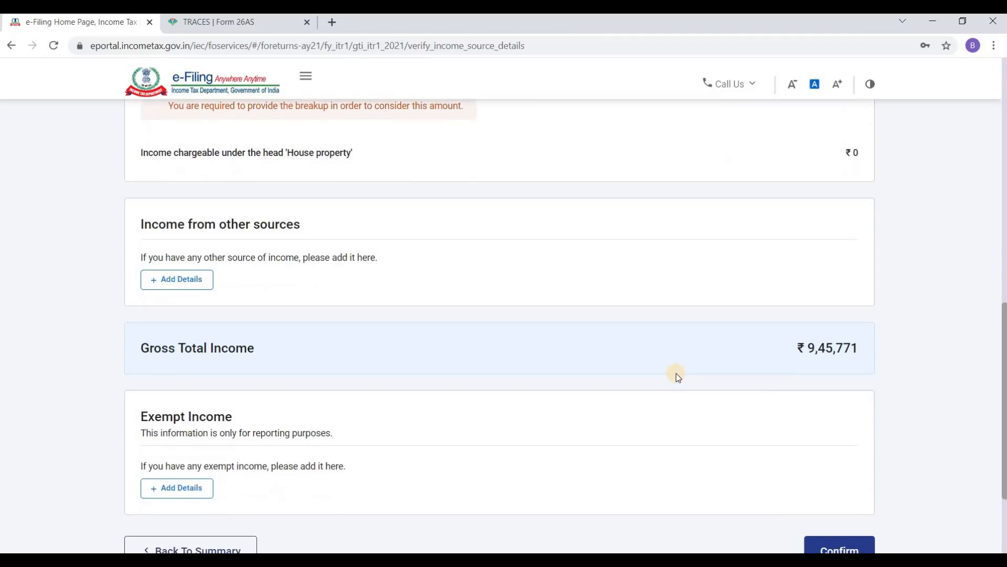
scroll(575, 349, down, 3)
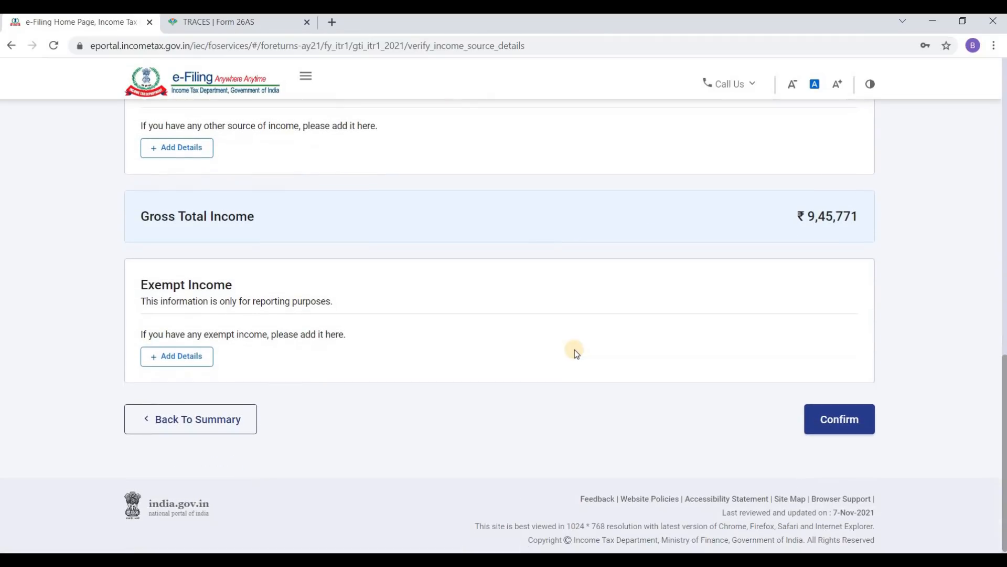
scroll(463, 309, up, 3)
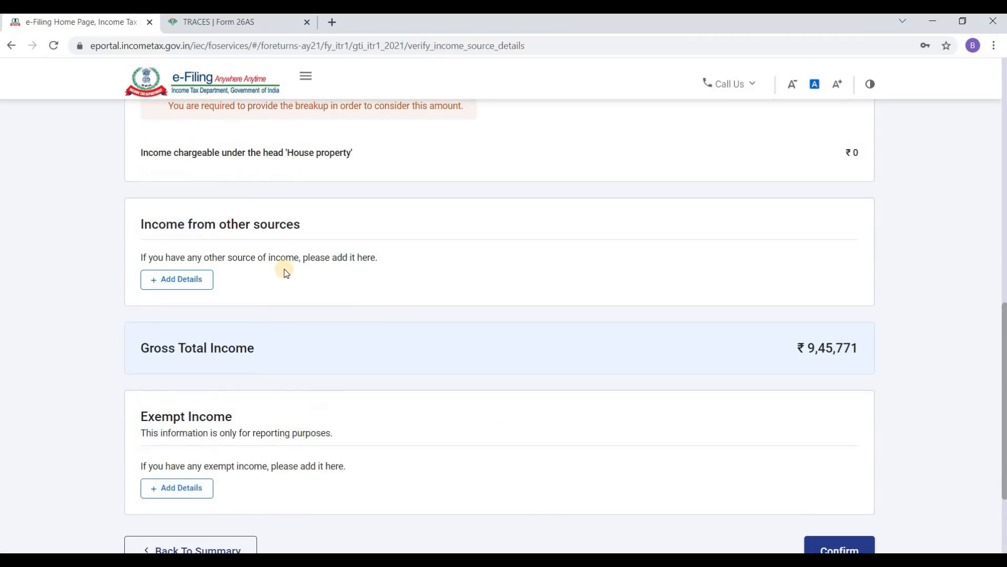
scroll(417, 281, down, 3)
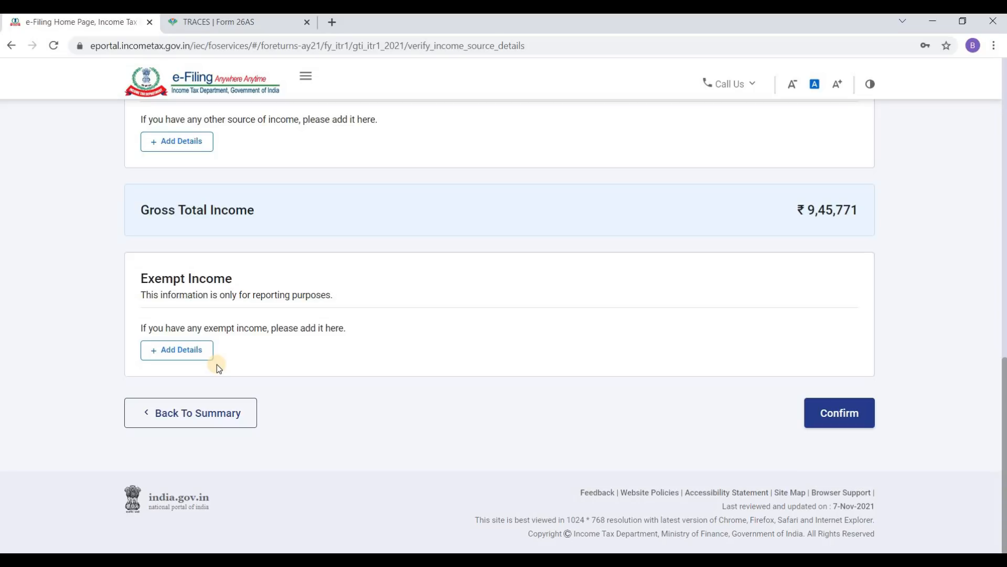
Step: Start an exempt income entry and choose Sec 10(26AAA) as the nature of exempt income
click(191, 353)
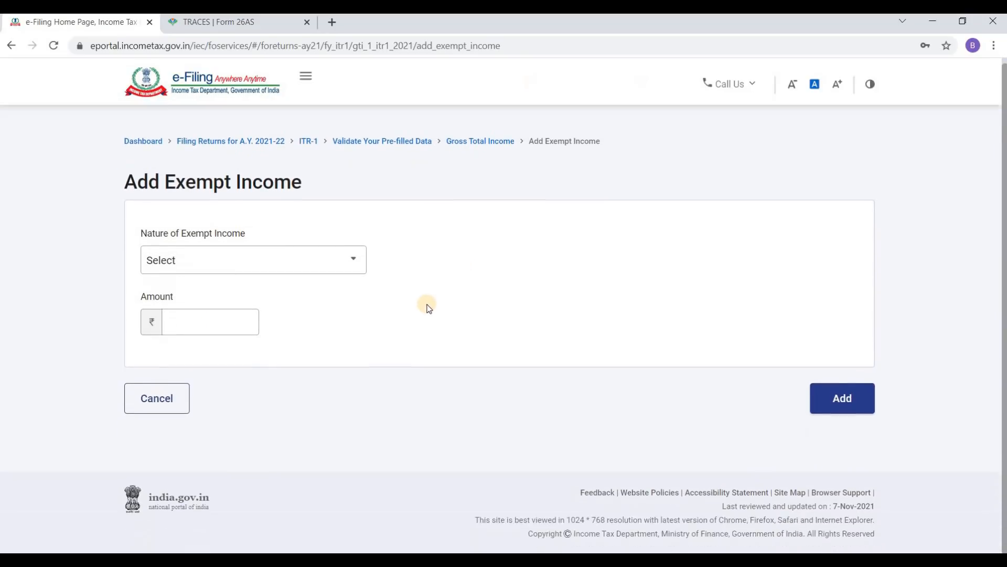
click(235, 310)
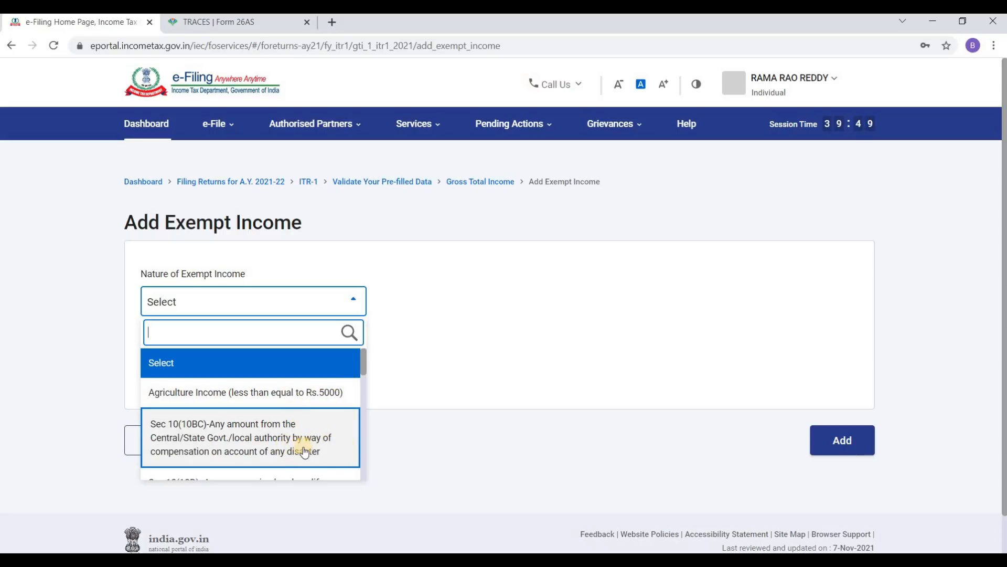
scroll(317, 443, down, 1)
scroll(317, 443, down, 4)
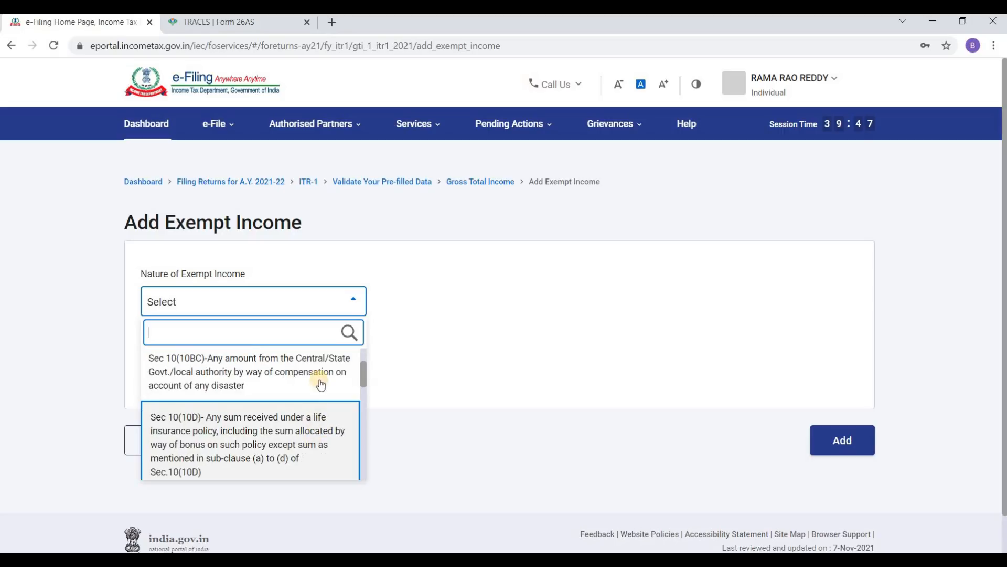
scroll(301, 410, down, 6)
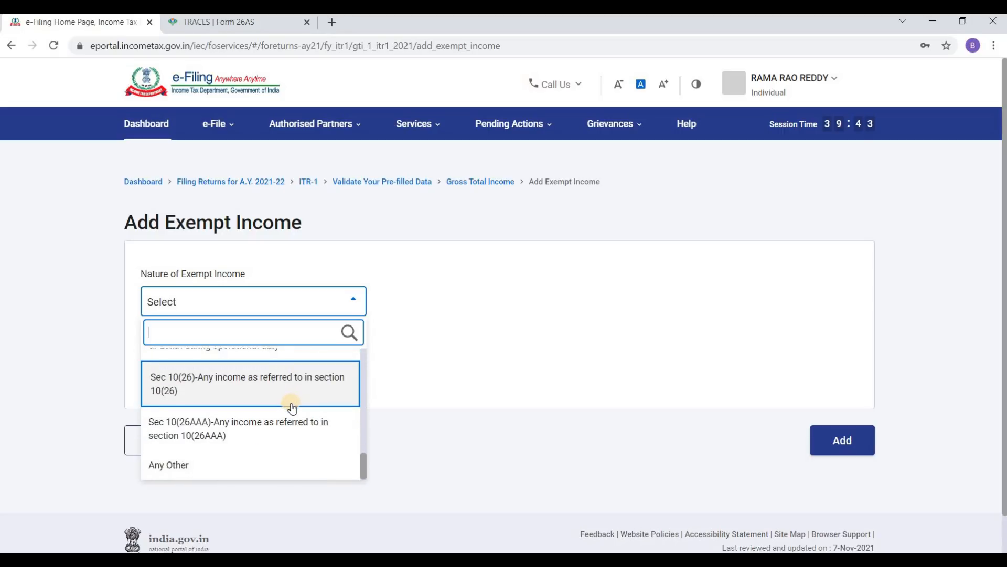
scroll(295, 405, up, 5)
scroll(293, 407, down, 5)
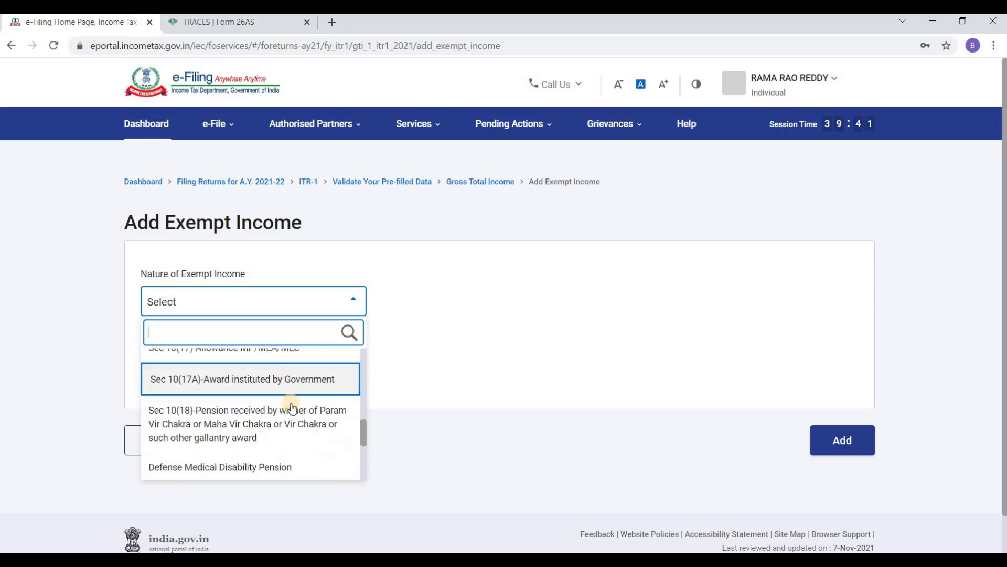
scroll(293, 406, down, 1)
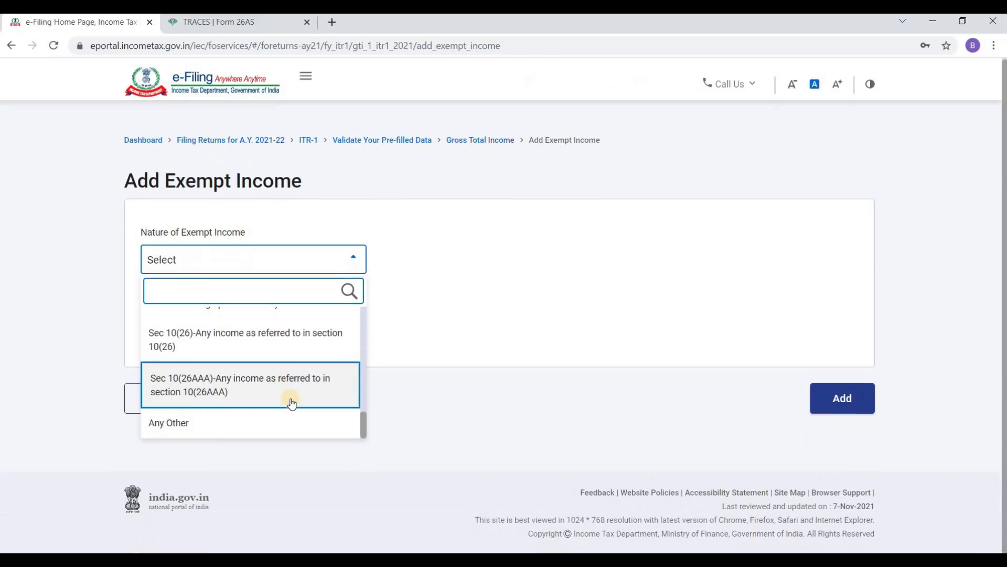
click(302, 378)
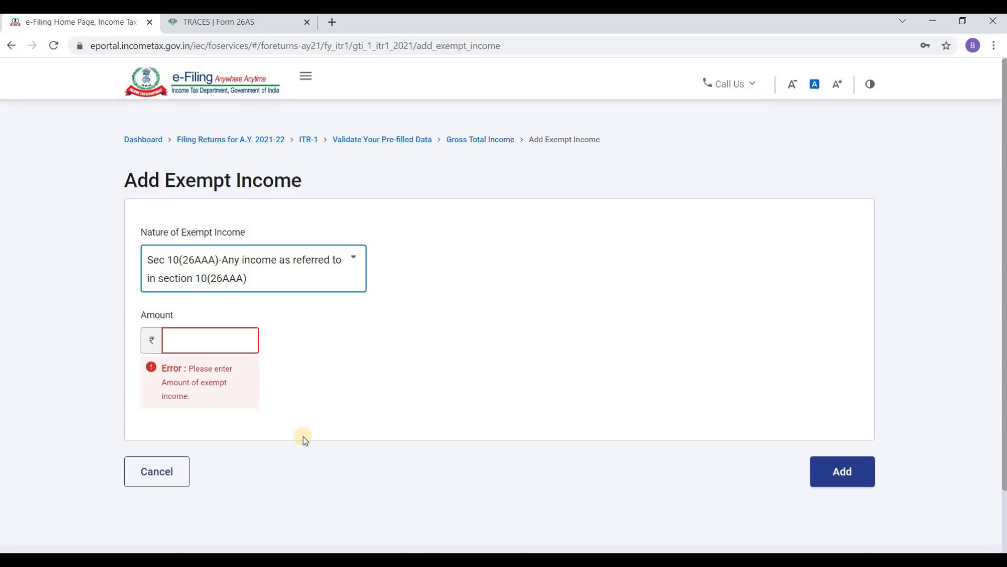
Step: Reset the exempt income type to Select and cancel the entry
click(265, 275)
scroll(262, 388, up, 10)
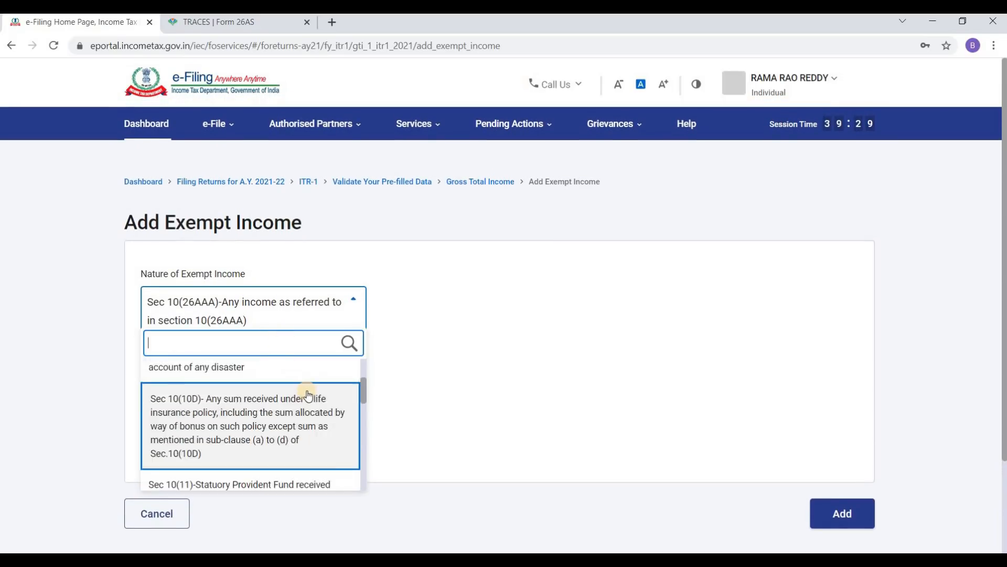
click(261, 376)
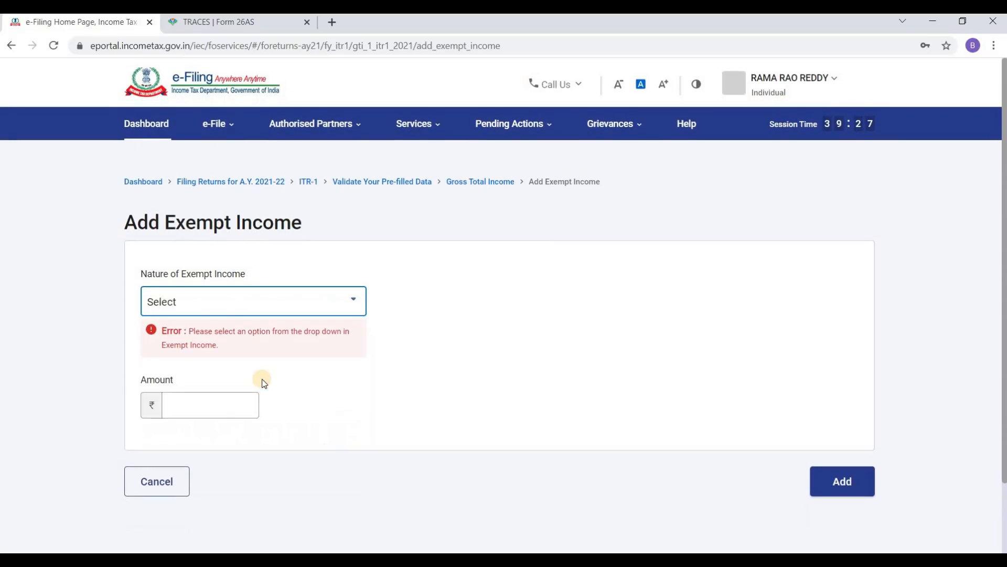
click(151, 480)
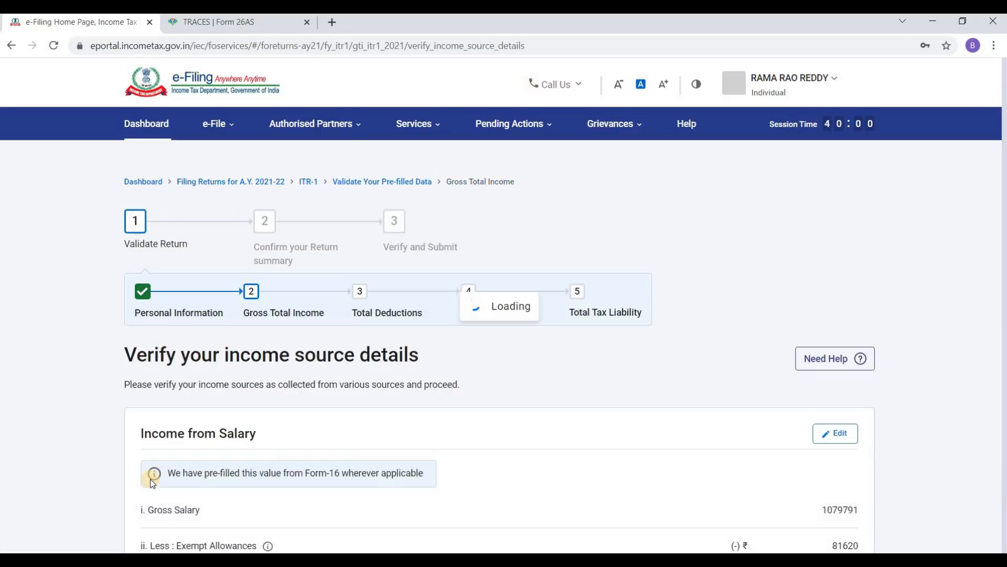
Step: Confirm Gross Total Income of ₹9,45,771 and review the Return Summary rows
scroll(161, 489, down, 5)
scroll(160, 489, down, 10)
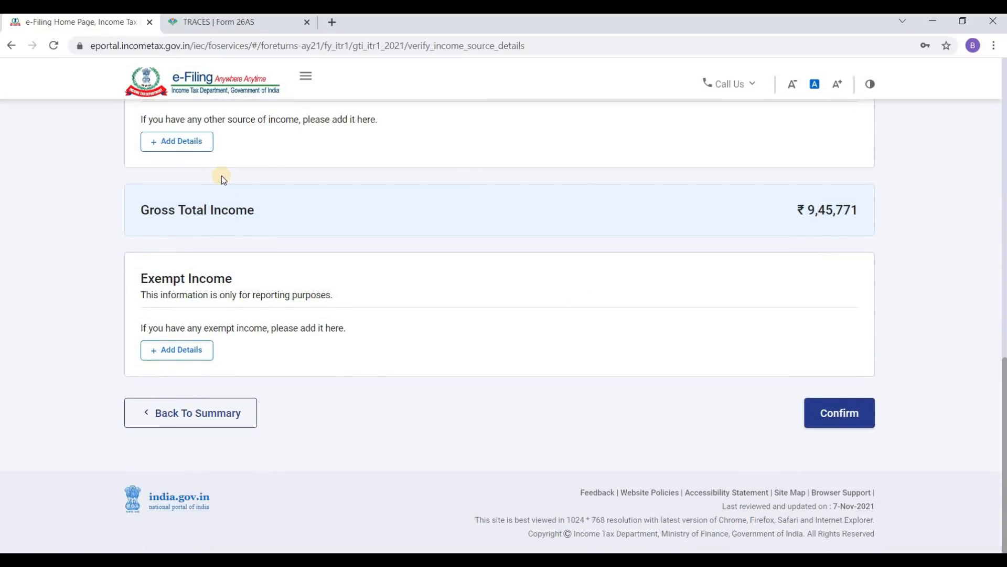
scroll(484, 203, up, 5)
scroll(484, 205, up, 7)
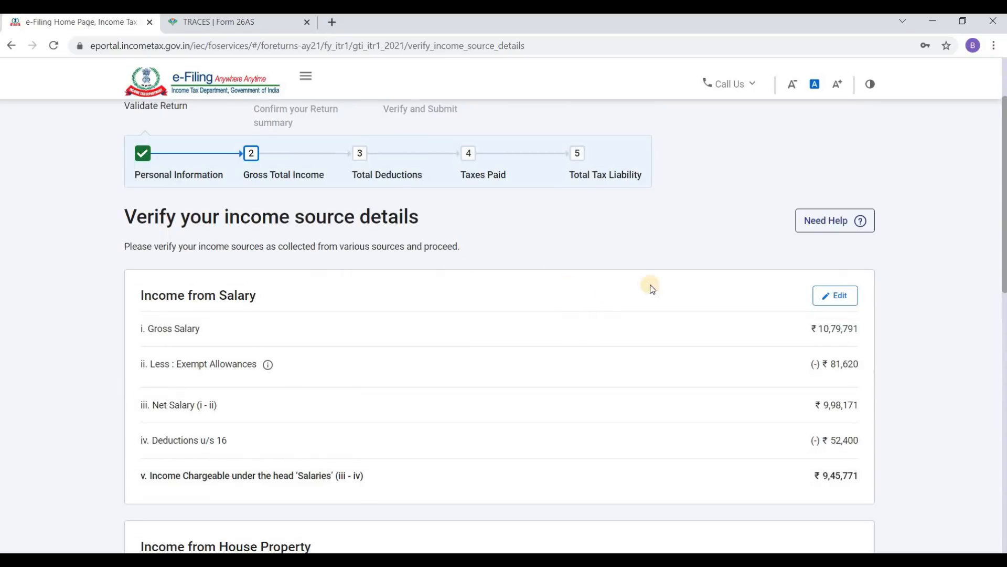
scroll(648, 285, down, 12)
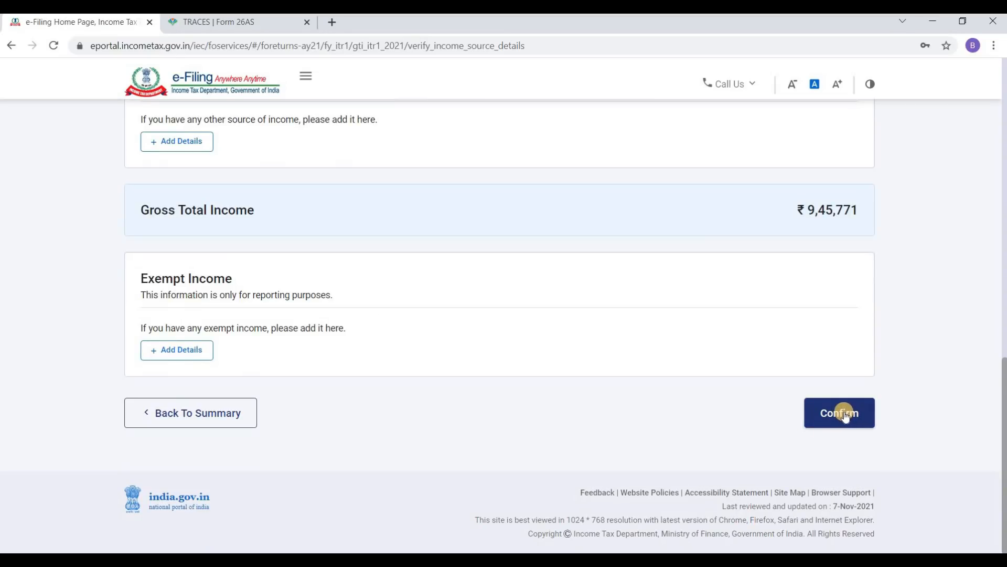
click(845, 412)
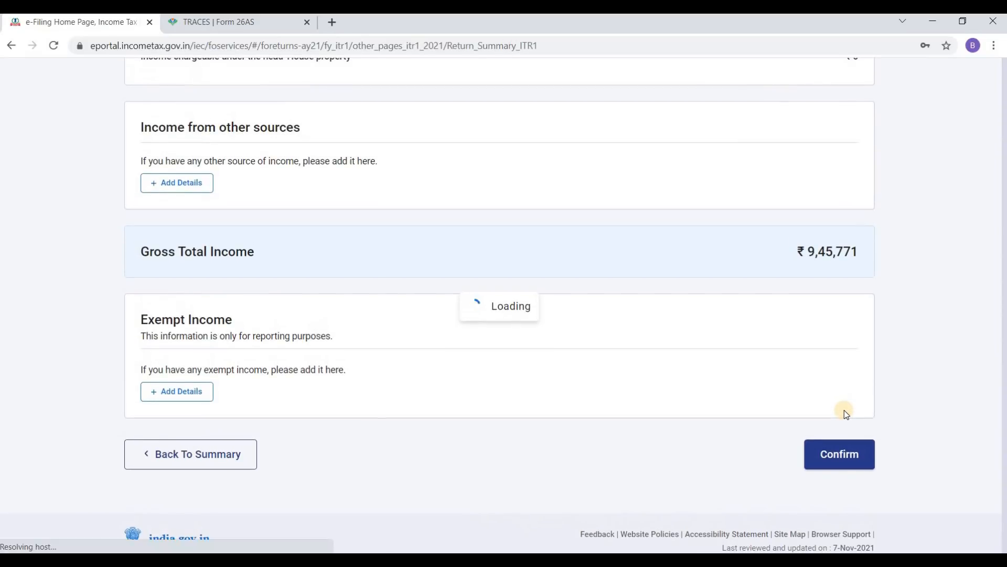
scroll(674, 378, down, 4)
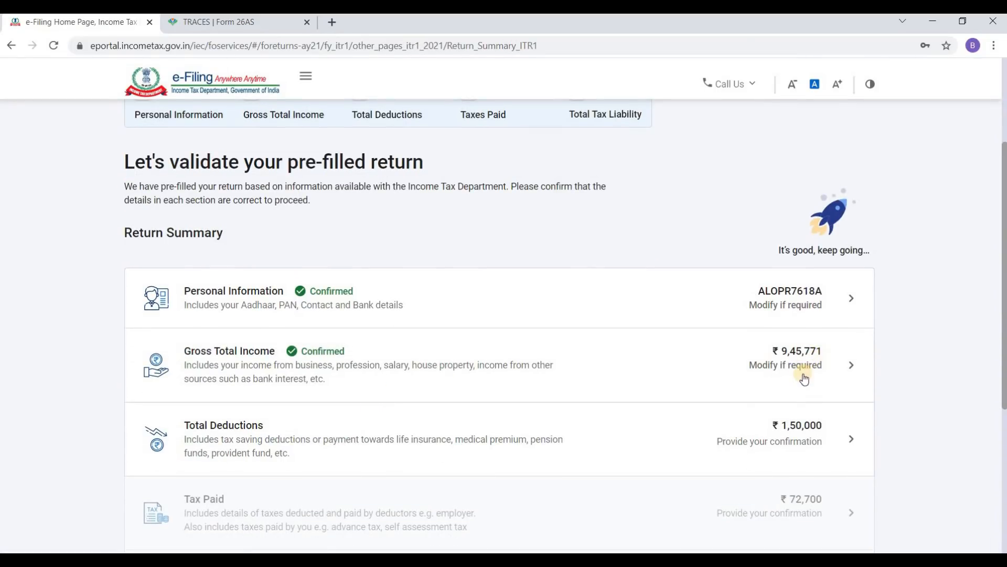
scroll(727, 402, down, 1)
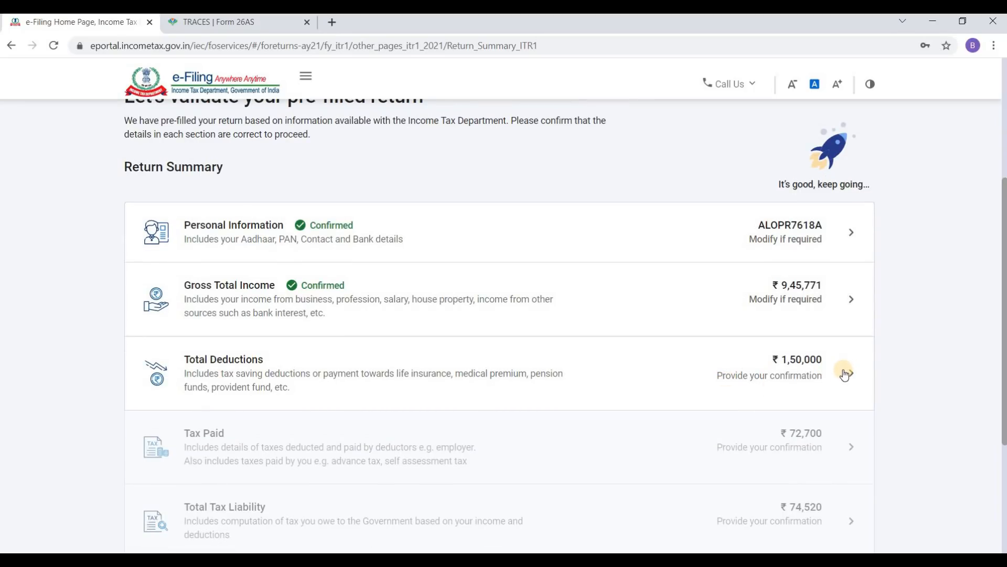
Step: Open the Total Deductions section and answer Yes to claiming a deduction for donations (80G)
click(844, 373)
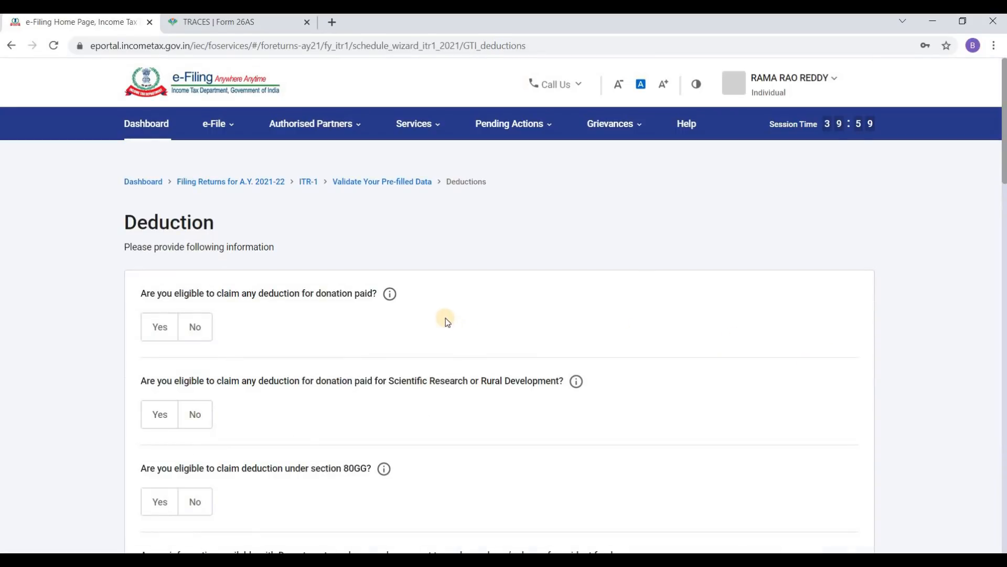
scroll(451, 305, down, 20)
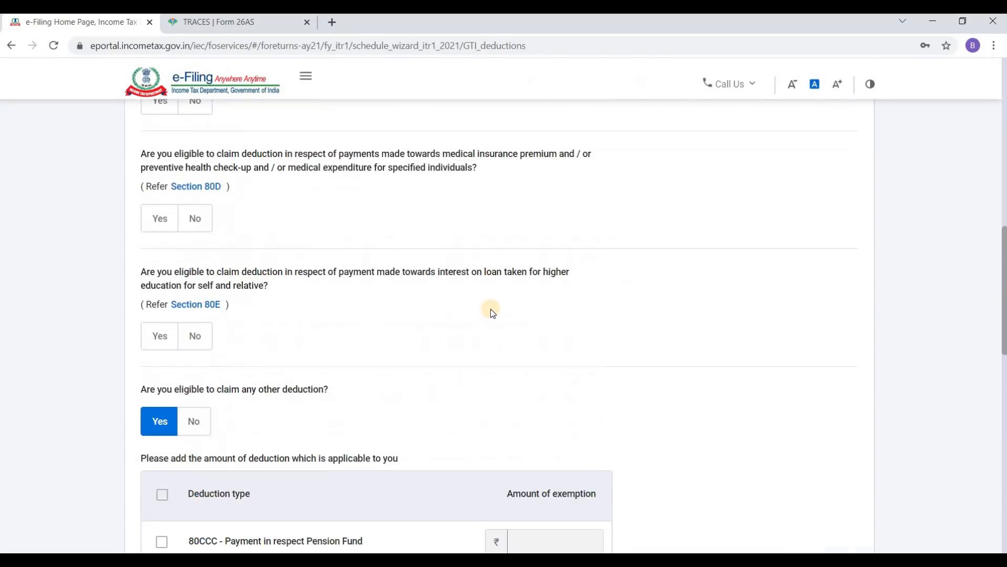
scroll(488, 309, up, 20)
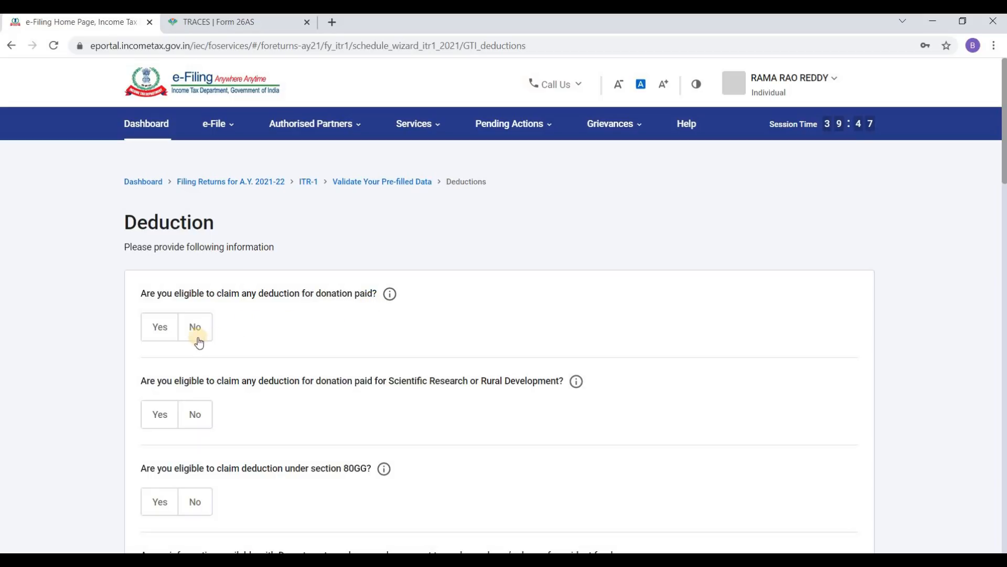
click(164, 329)
Step: Answer No to the Scientific Research donation and section 80GG questions
scroll(166, 330, down, 4)
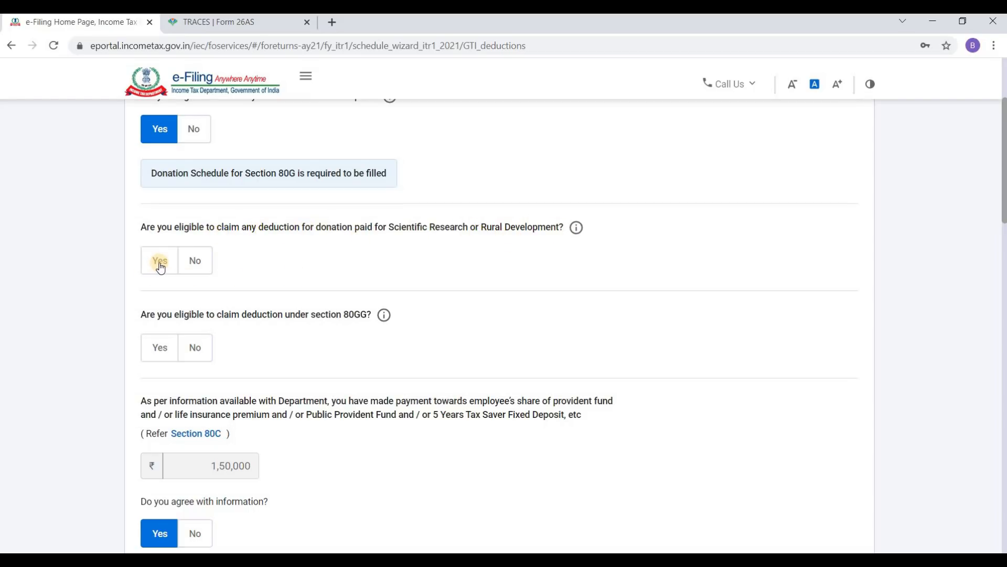
click(193, 261)
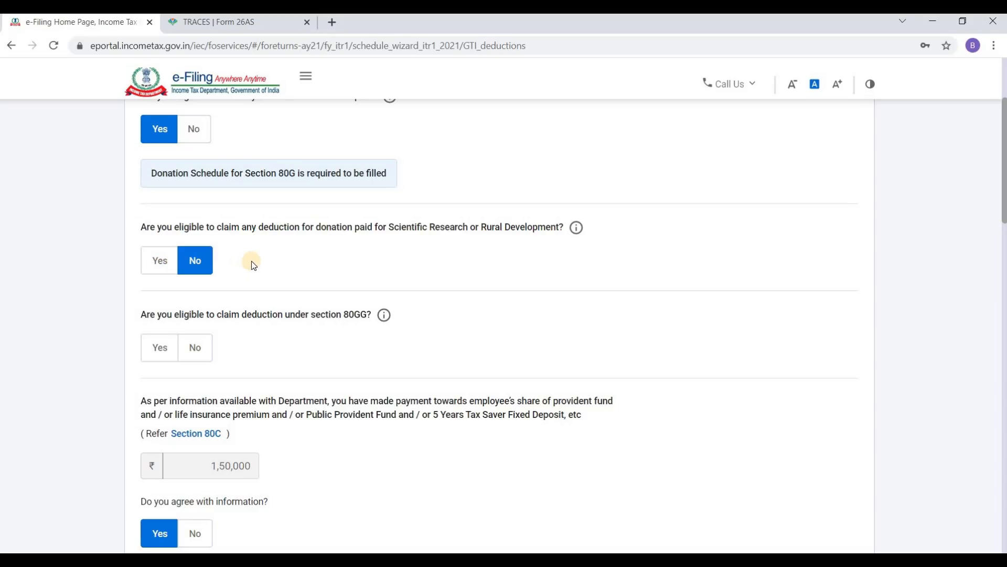
scroll(251, 260, down, 3)
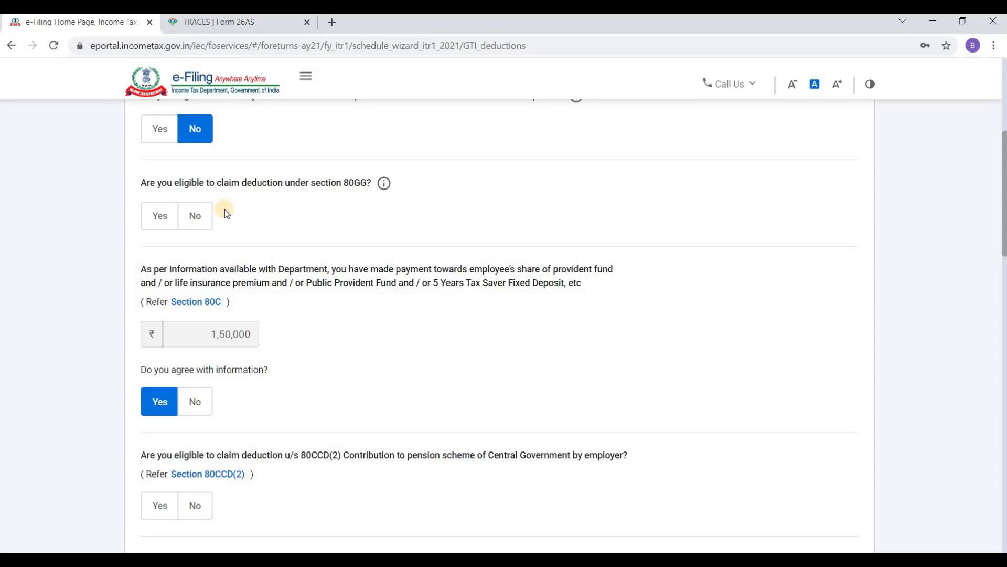
click(190, 217)
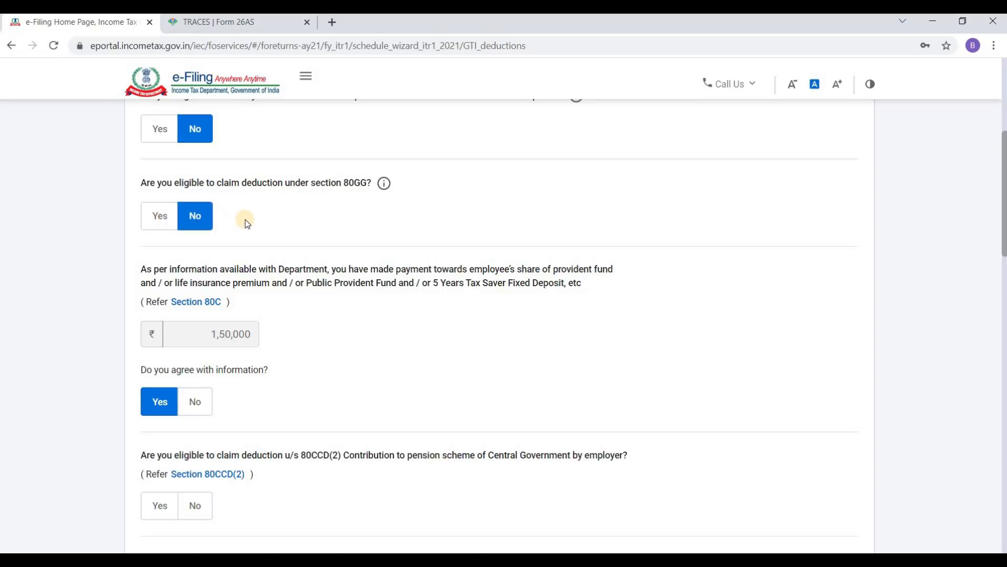
scroll(244, 219, down, 3)
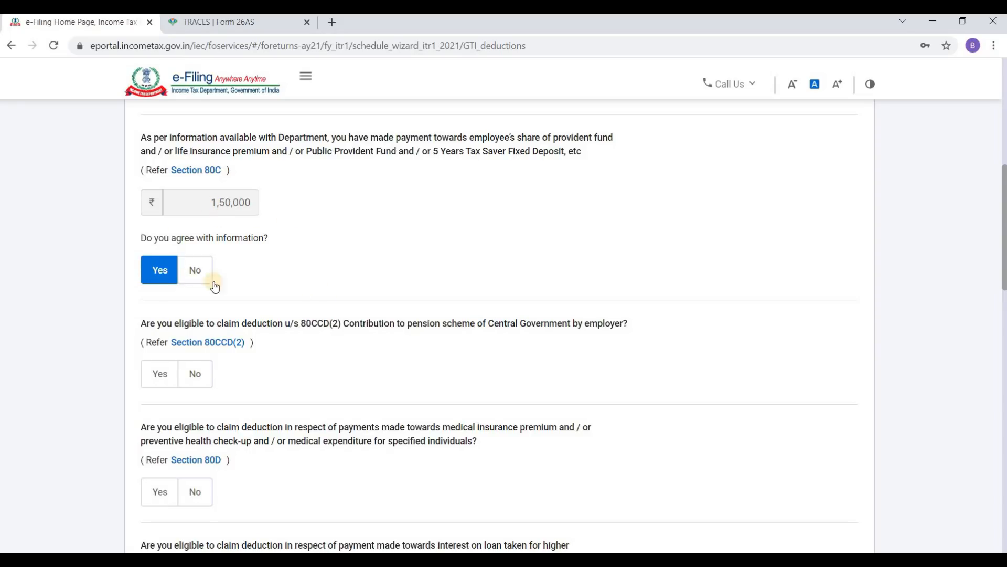
scroll(251, 259, down, 3)
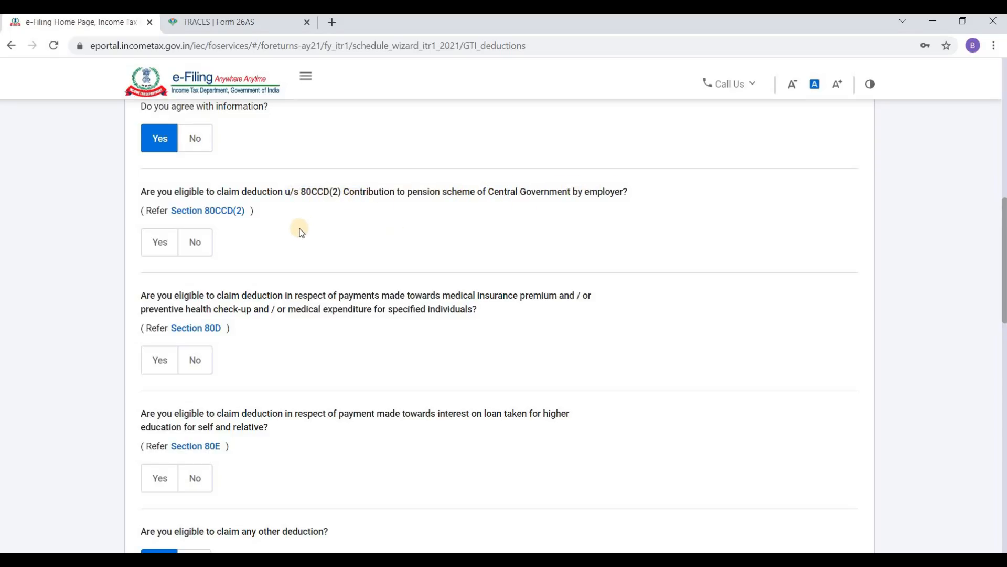
scroll(297, 228, down, 3)
scroll(297, 228, up, 3)
Step: Claim 6,290 as employer pension contribution under 80CCD(2)
click(161, 245)
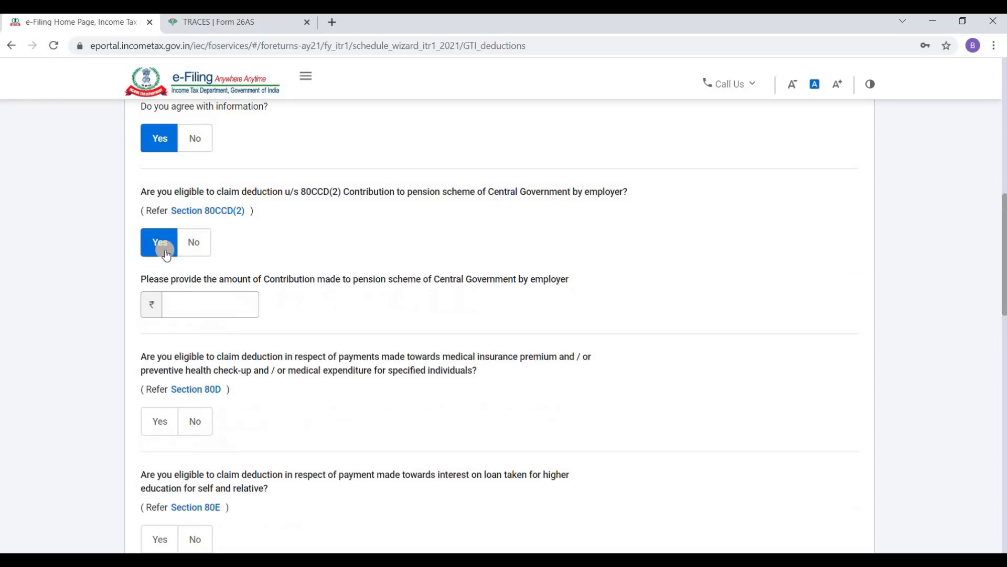
scroll(207, 294, down, 2)
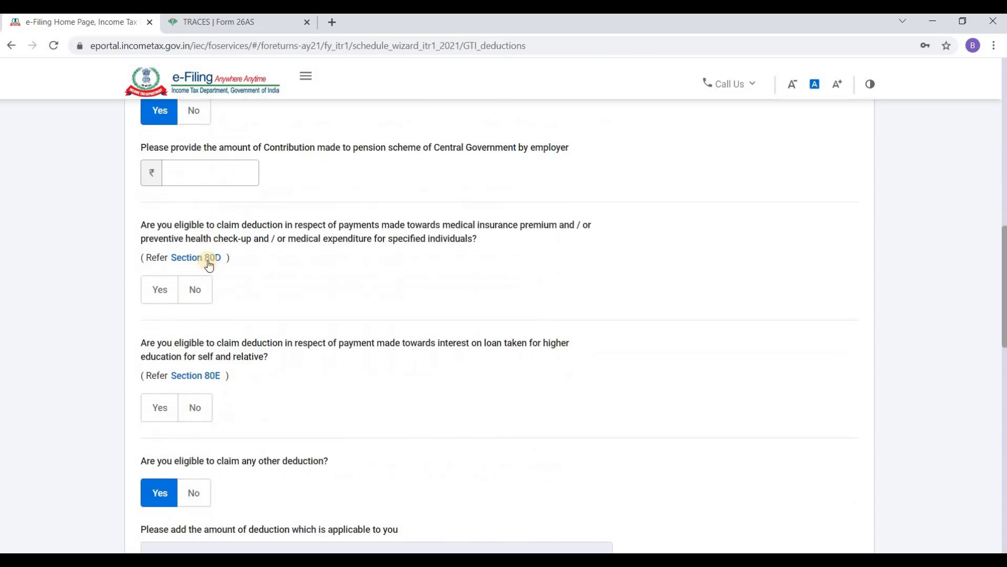
click(198, 179)
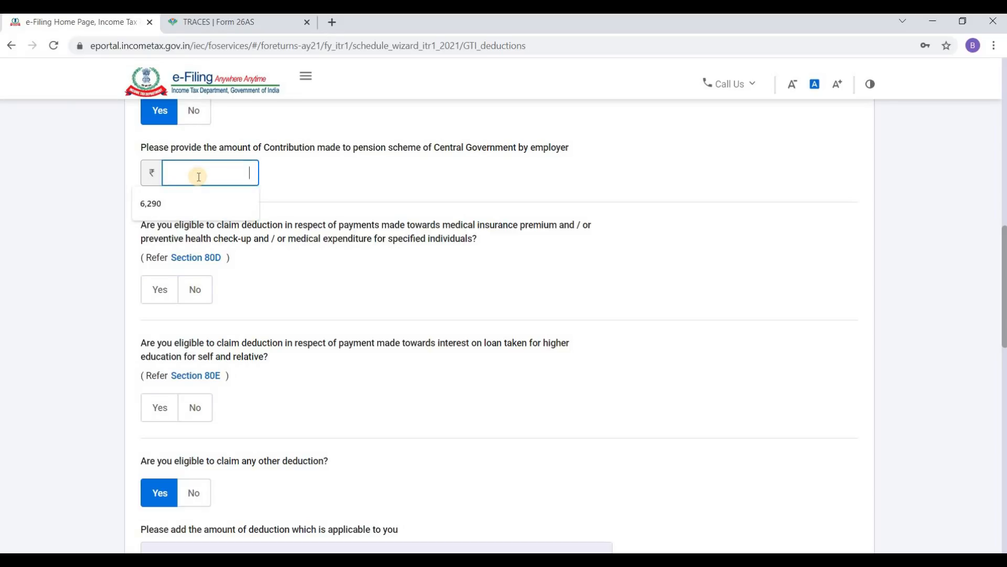
text(629)
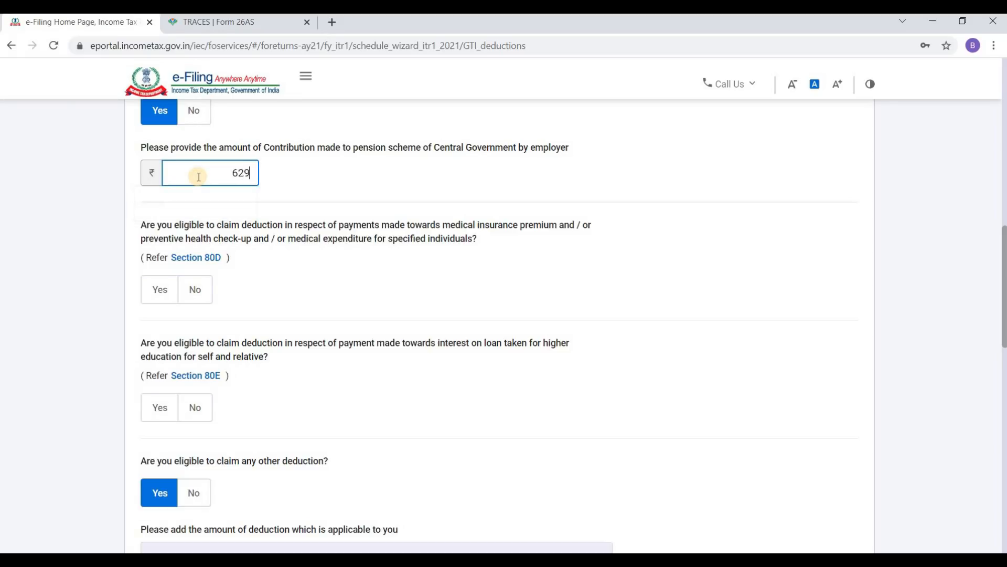
text(0)
scroll(262, 234, down, 1)
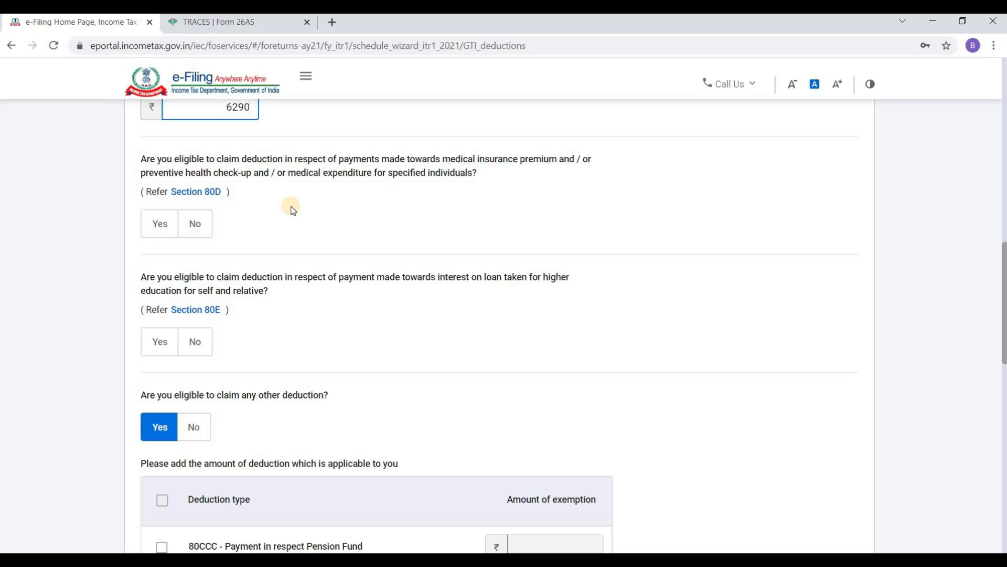
Step: Answer Yes to the 80D medical insurance deduction question
click(162, 230)
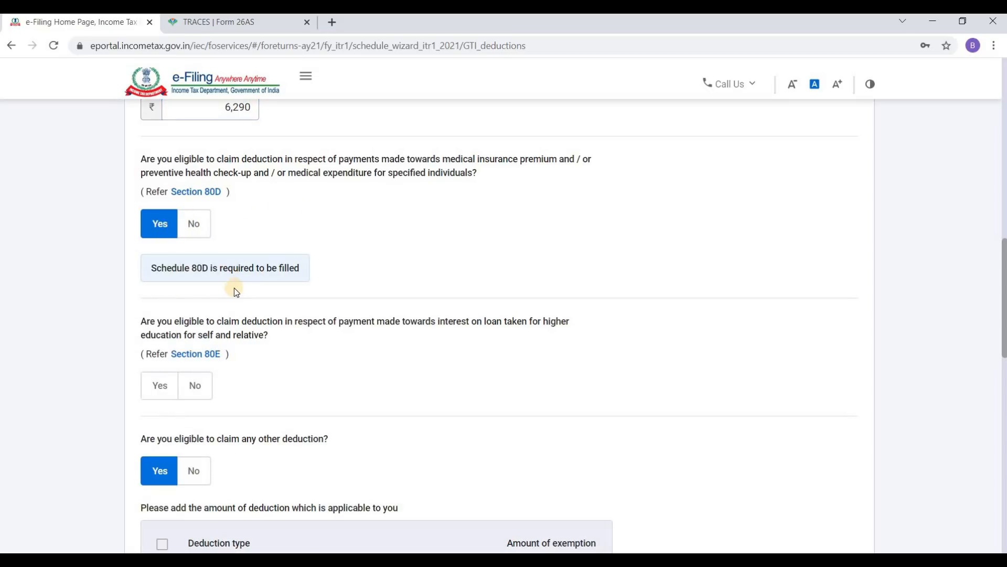
scroll(197, 267, down, 1)
scroll(197, 267, down, 2)
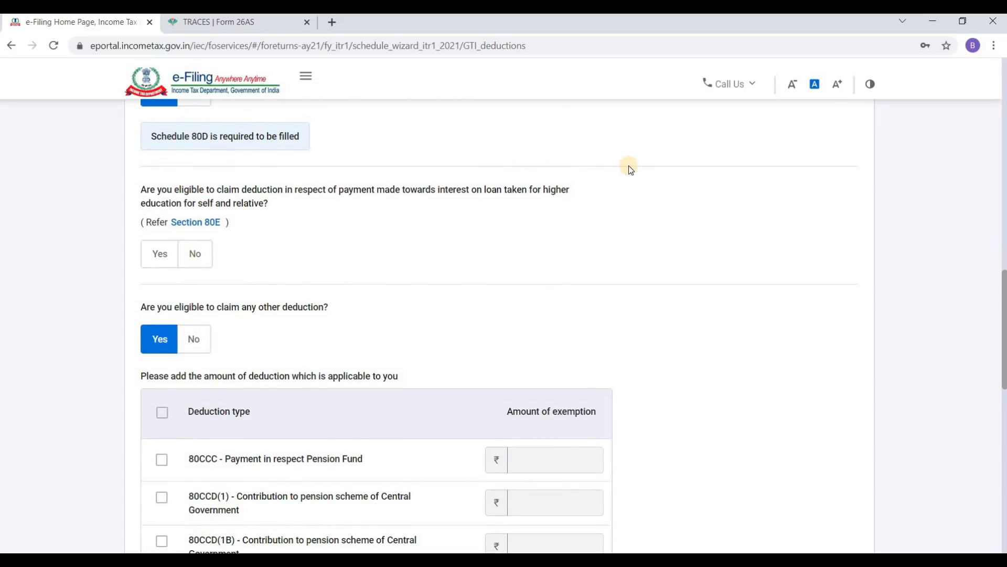
Step: Switch the 80E education loan interest answer from Yes to No, then review the other-deductions table
scroll(460, 198, down, 1)
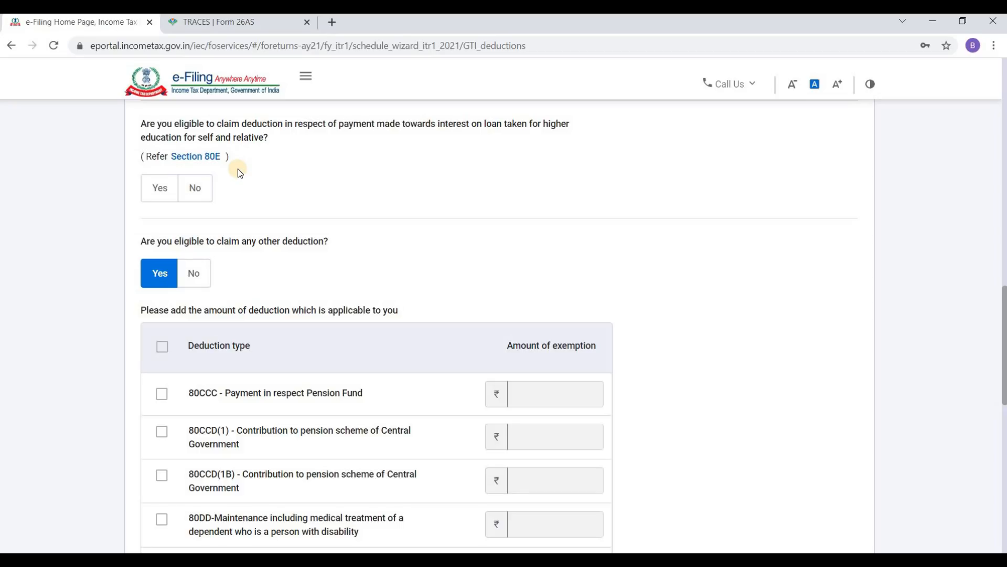
click(161, 190)
click(223, 254)
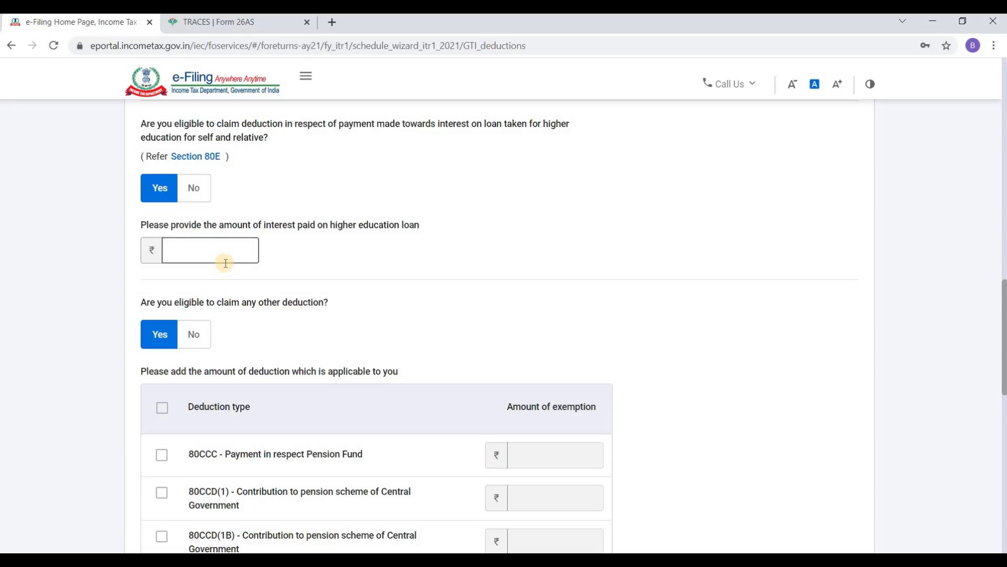
click(224, 250)
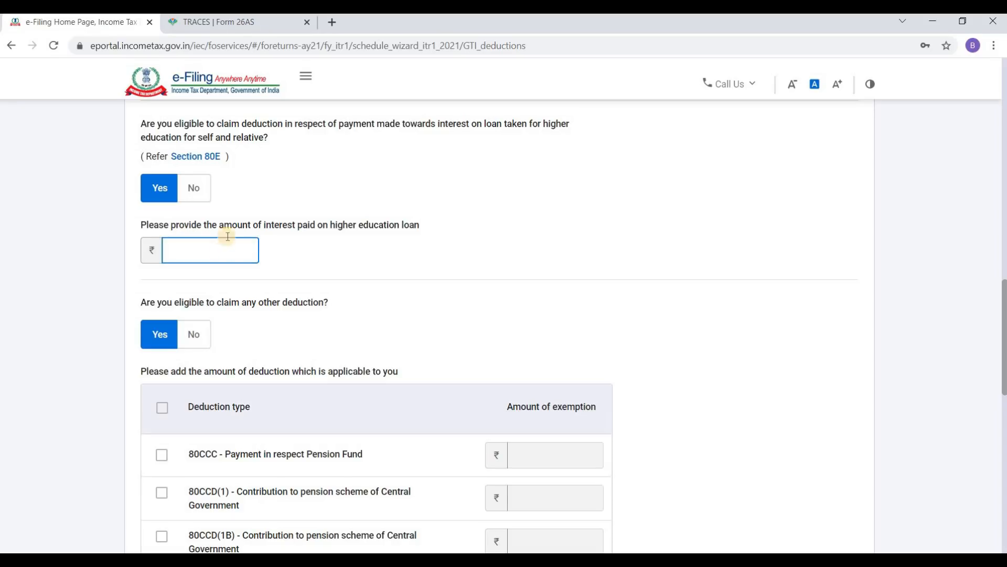
click(195, 198)
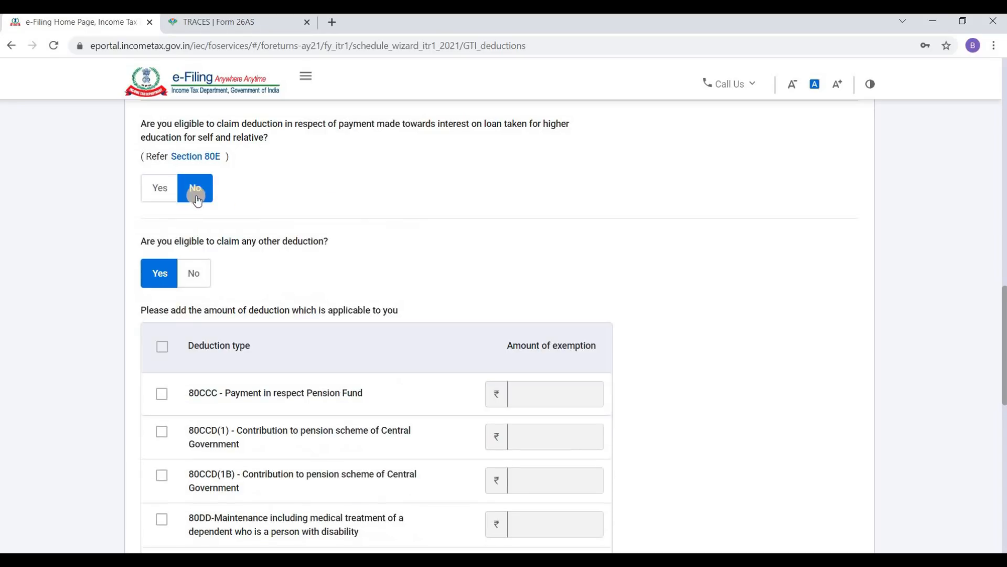
scroll(254, 206, down, 1)
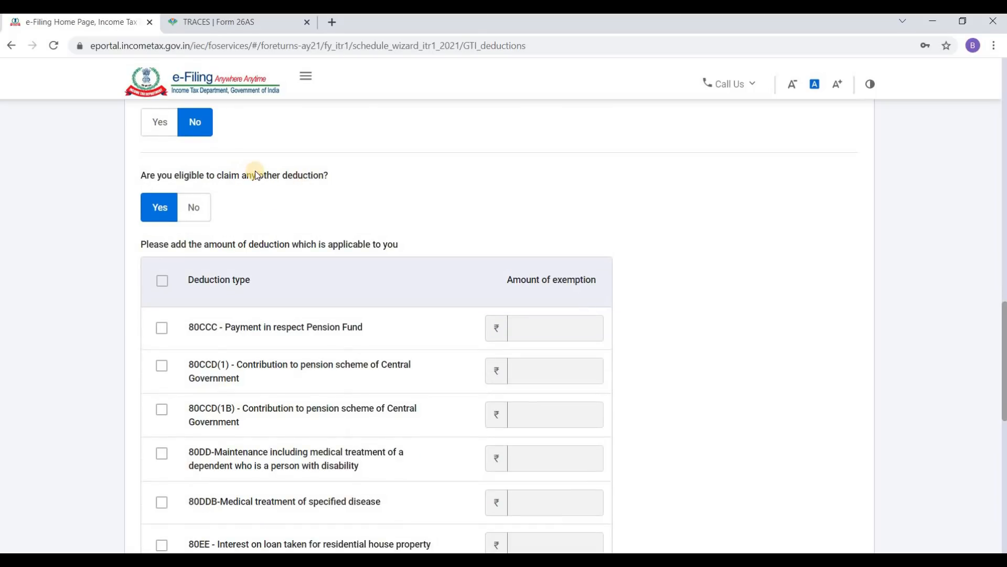
scroll(198, 206, down, 1)
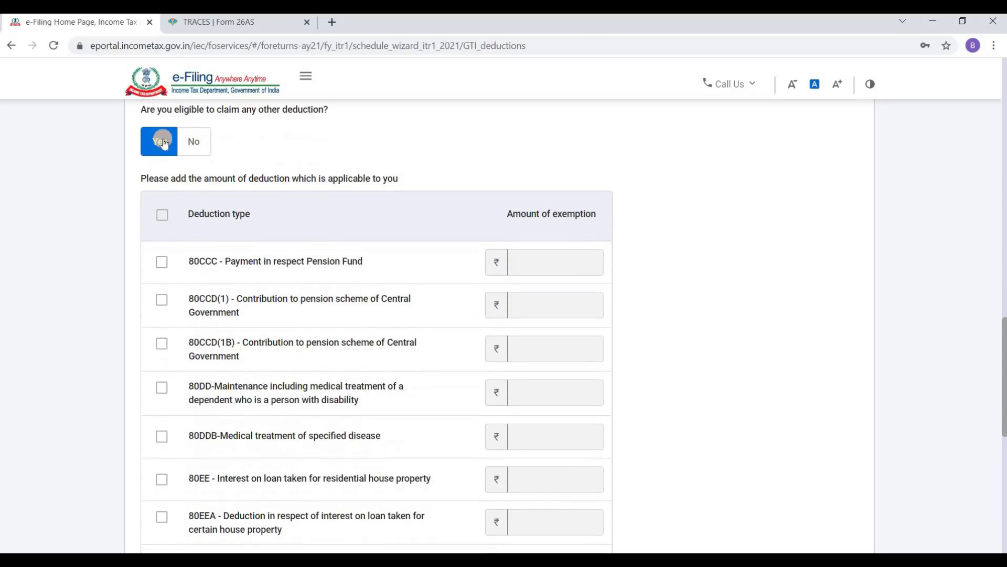
scroll(323, 232, down, 1)
scroll(323, 232, down, 1)
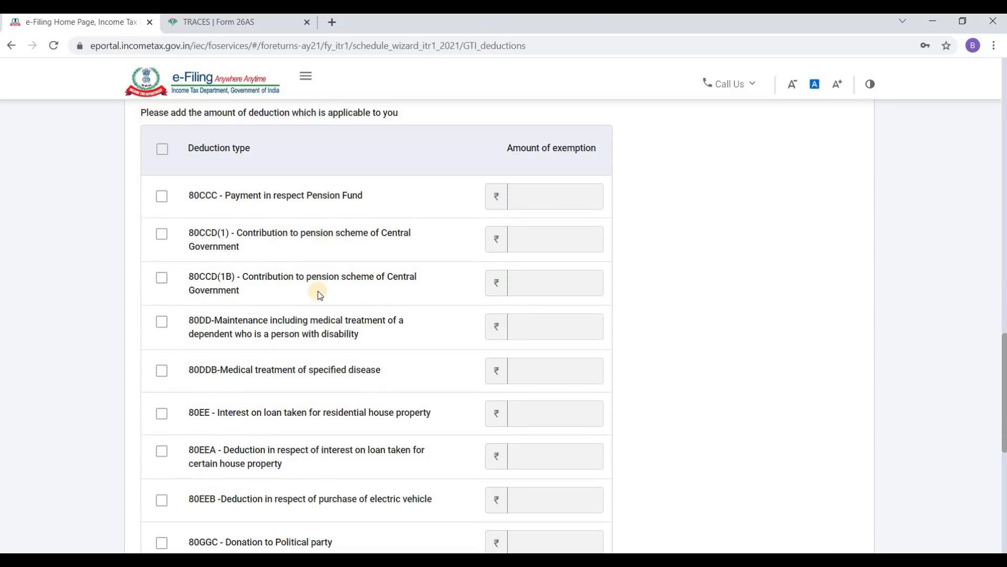
scroll(312, 282, up, 13)
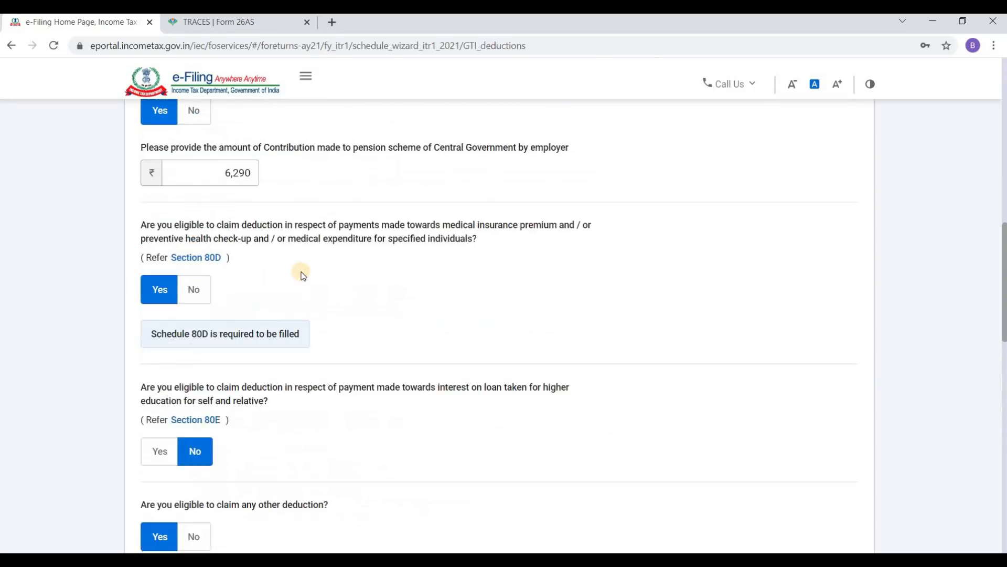
scroll(297, 268, down, 1)
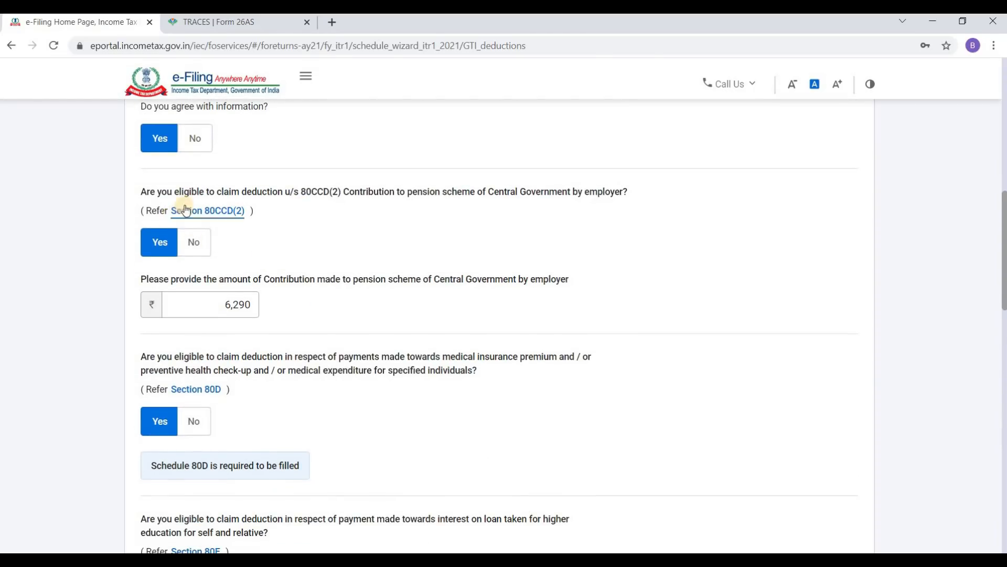
Step: Change the 80CCD(2) employer pension answer to No
click(202, 241)
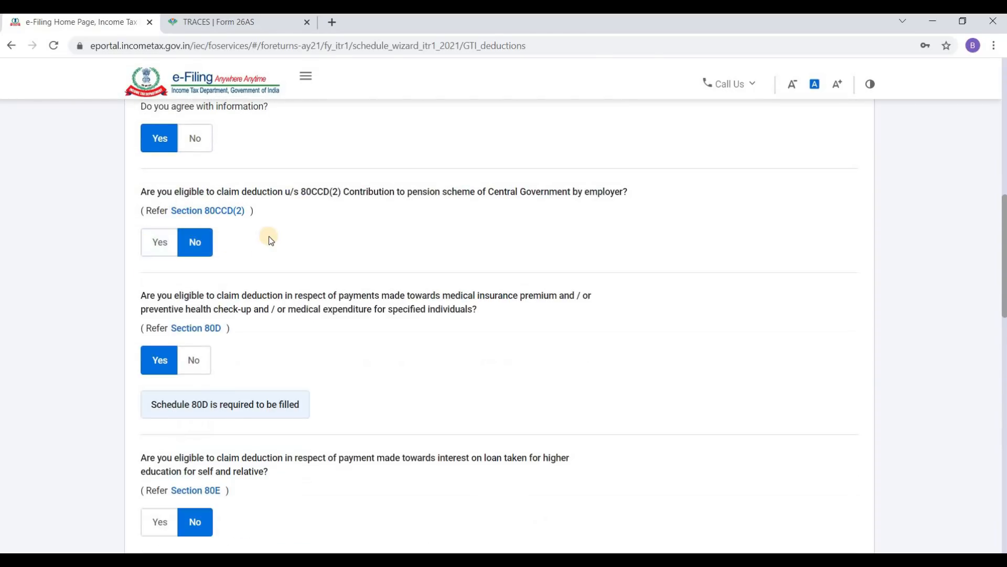
scroll(268, 236, down, 9)
scroll(277, 248, down, 2)
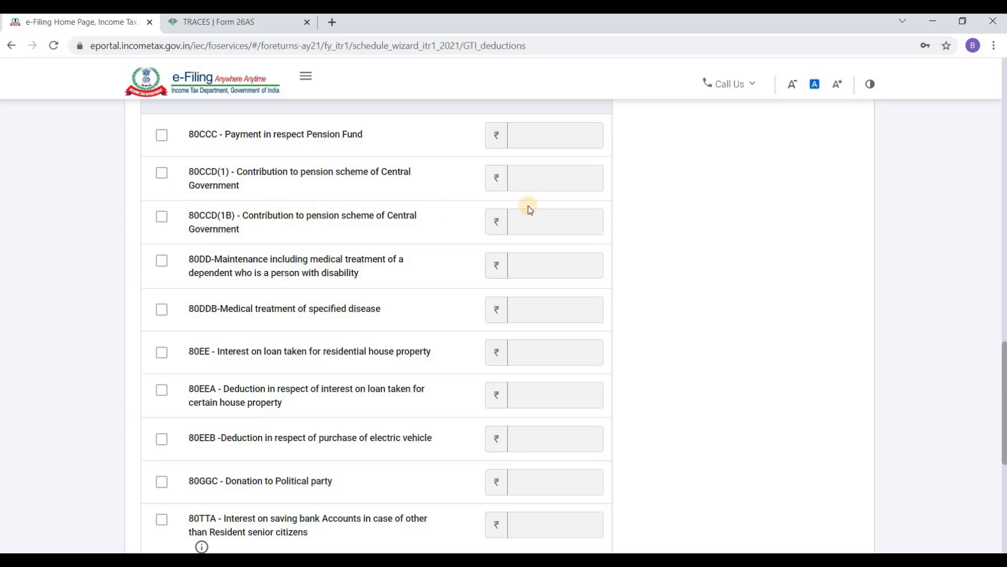
Step: Tick 80CCD(1B) in the other-deductions table and enter 6,290 as its amount
click(162, 216)
click(535, 217)
text(6290)
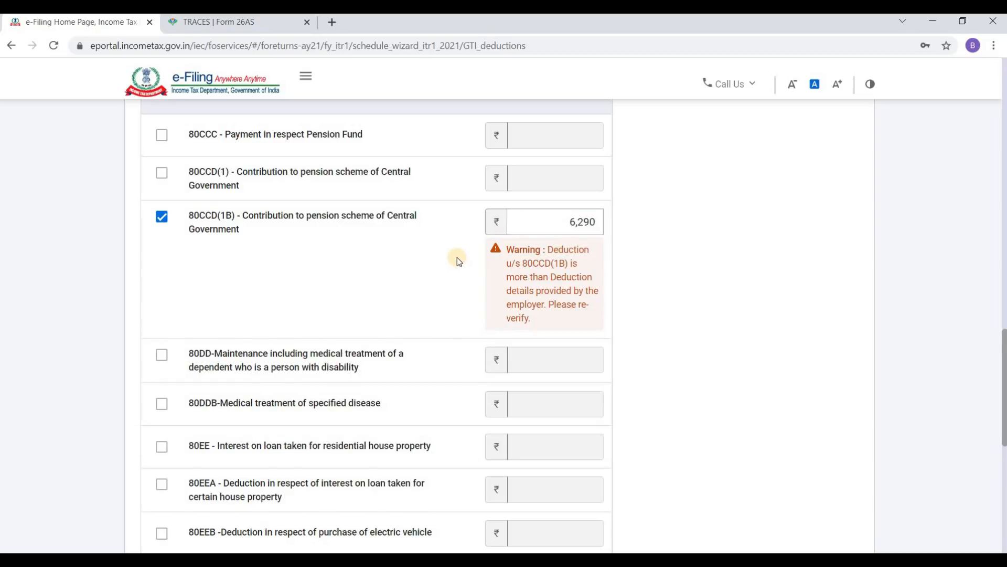
scroll(457, 254, down, 3)
scroll(480, 241, up, 3)
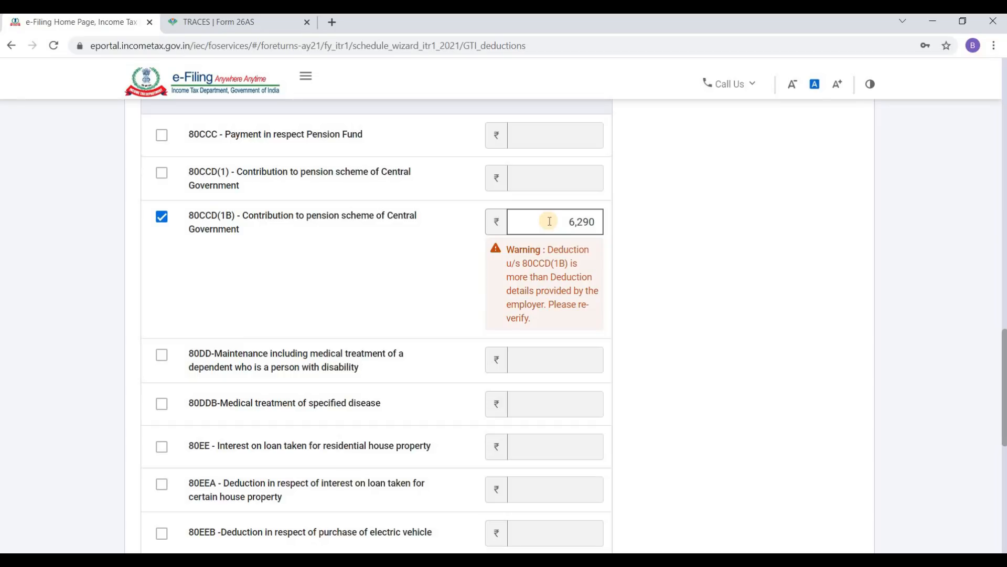
click(620, 292)
scroll(573, 279, down, 4)
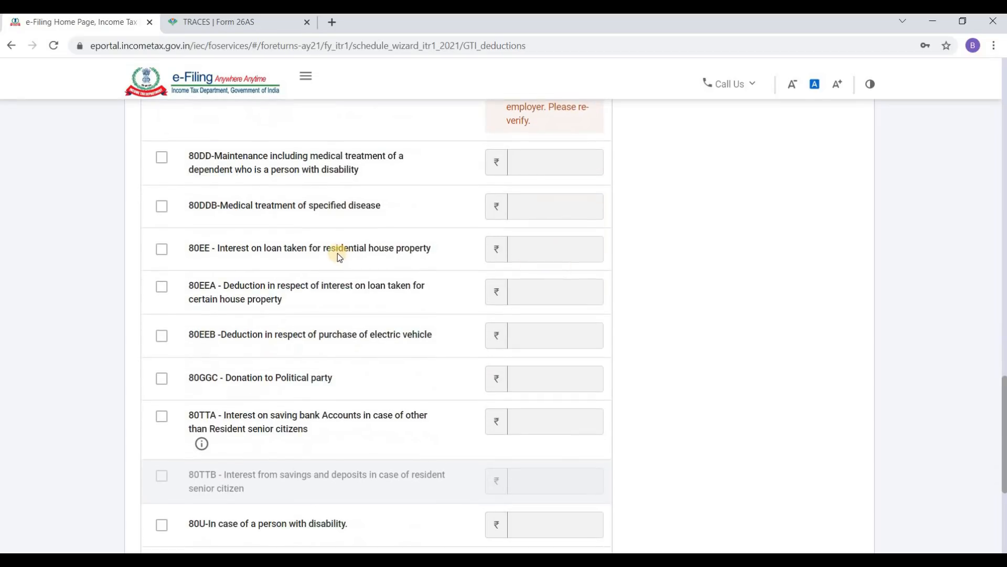
scroll(338, 253, up, 4)
scroll(297, 245, down, 3)
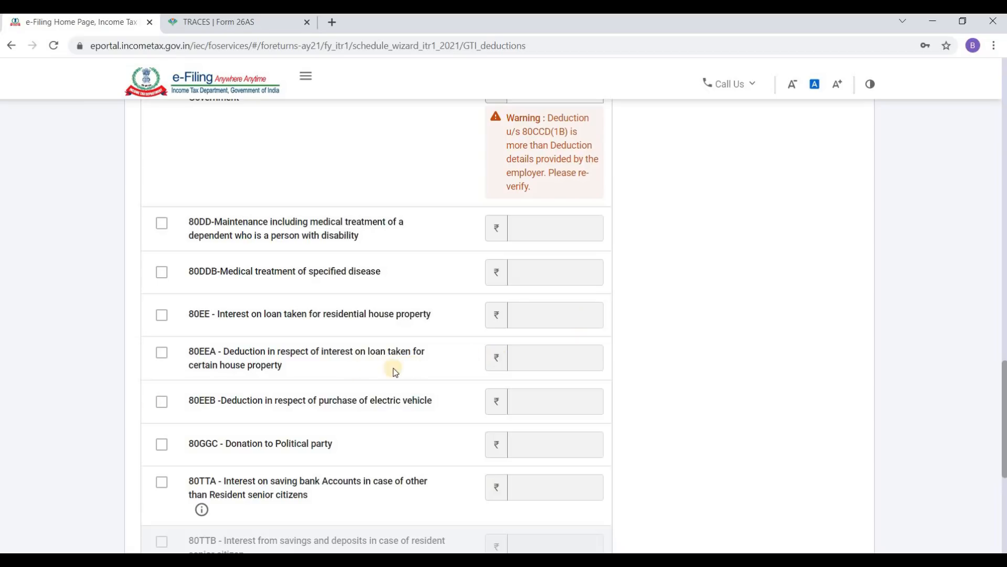
Step: Tick the 80TTA savings bank interest checkbox below 80EEB in the other-deductions table
scroll(223, 355, down, 1)
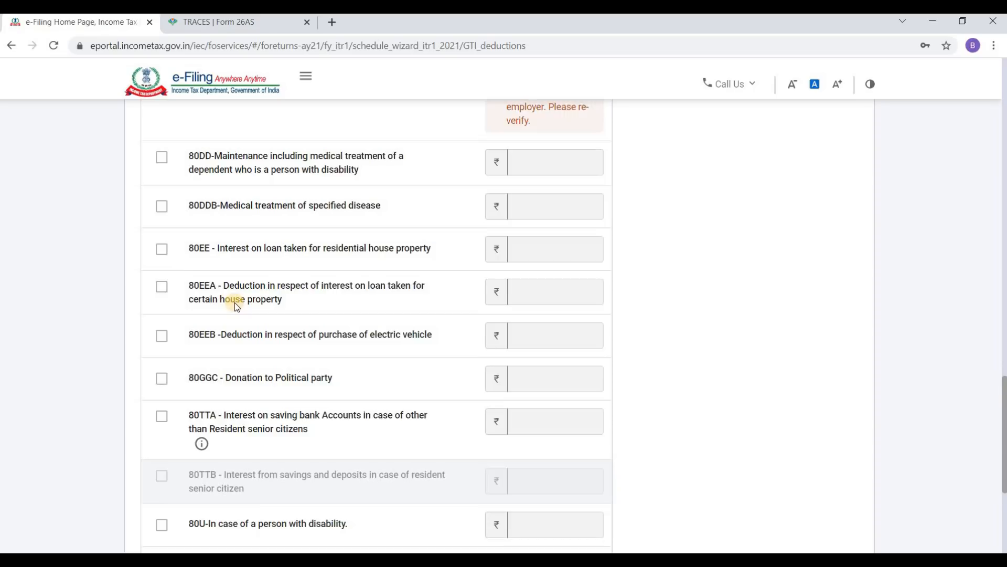
scroll(235, 302, down, 1)
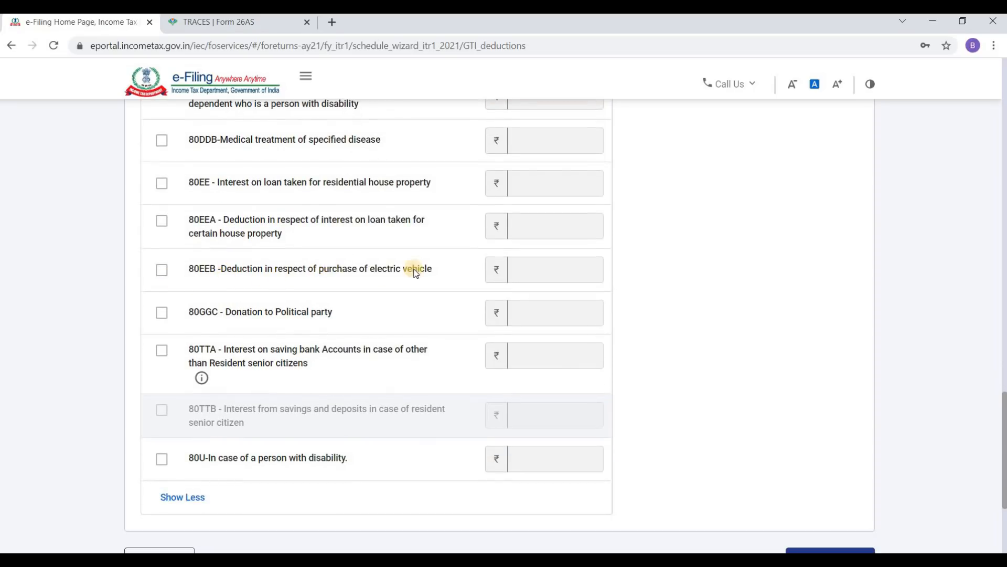
click(547, 272)
scroll(286, 341, down, 3)
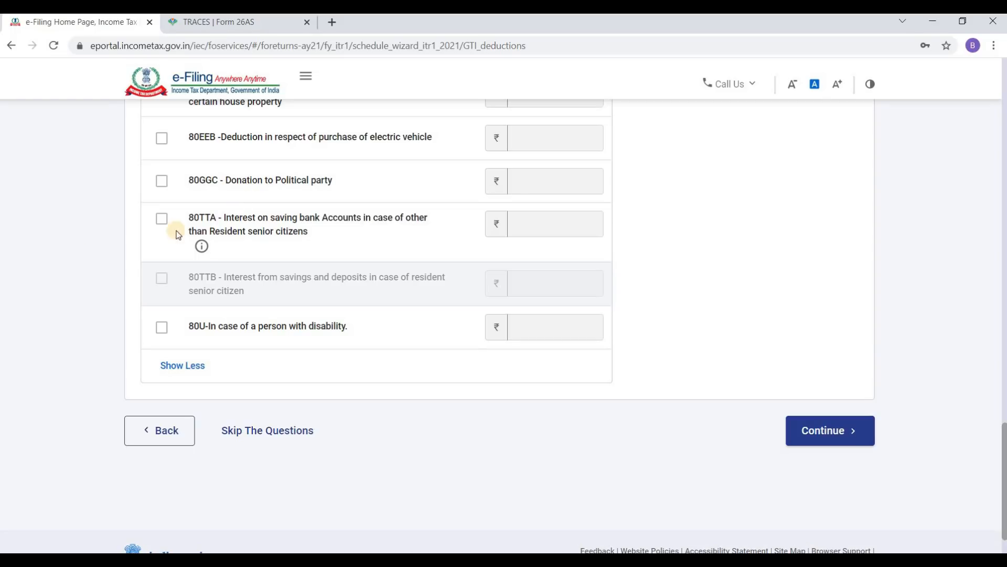
Step: Re-tick 80TTA, then untick it so no 80TTA amount is claimed
click(161, 220)
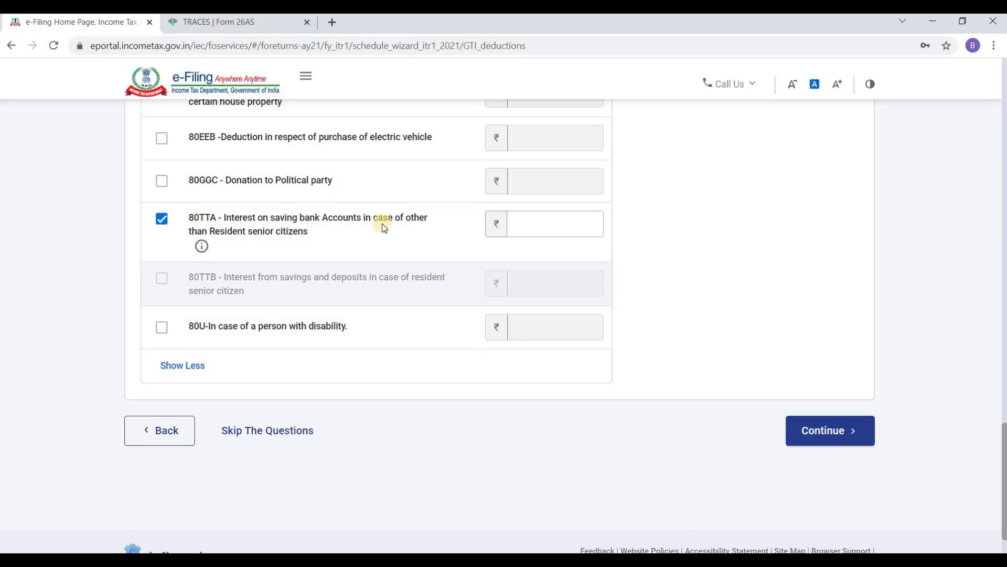
click(561, 226)
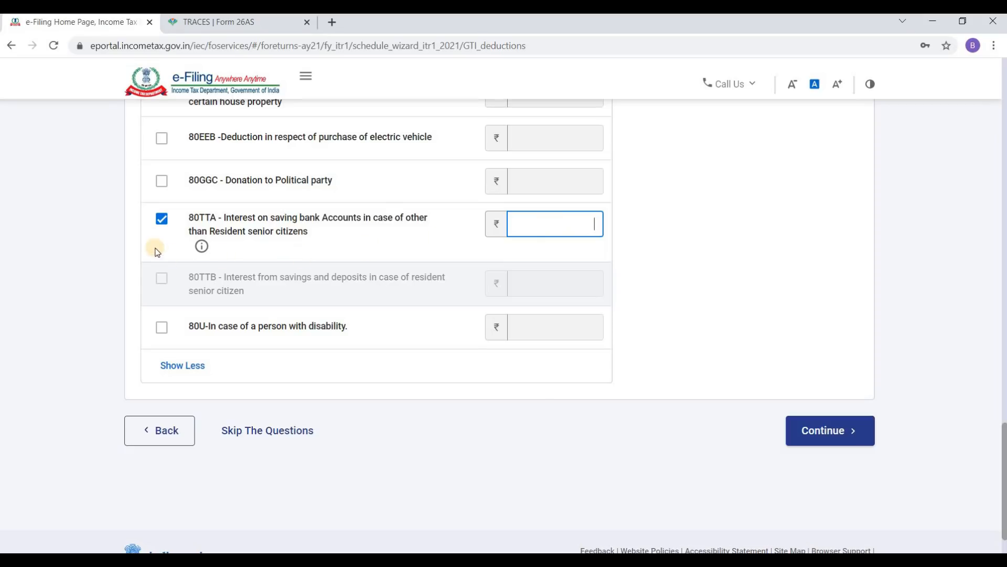
click(161, 221)
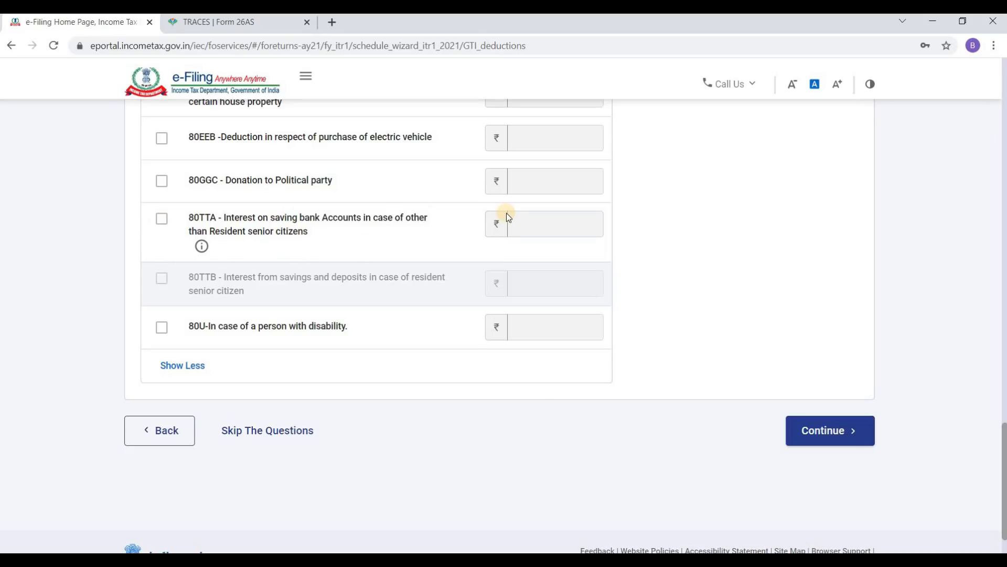
scroll(377, 252, down, 1)
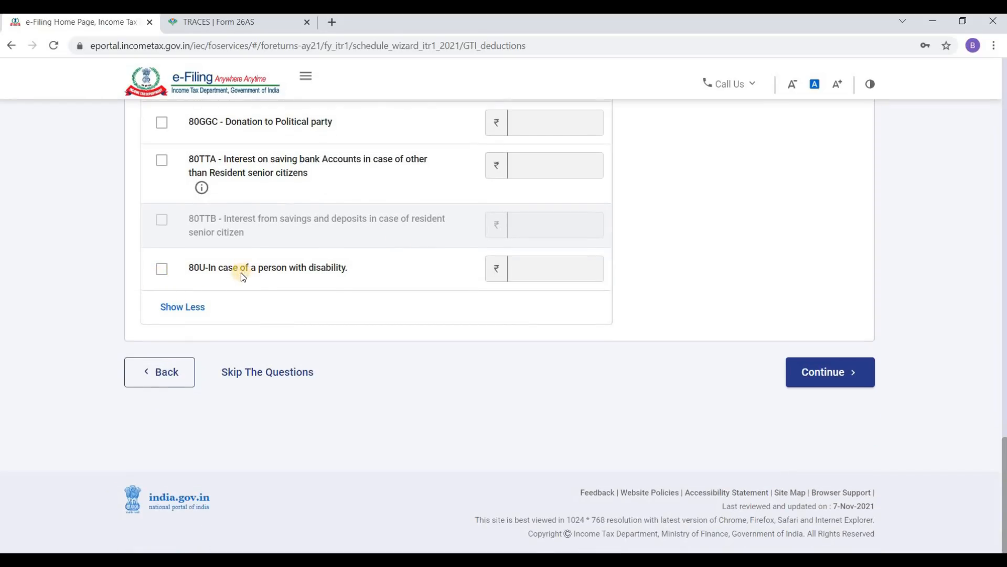
click(539, 272)
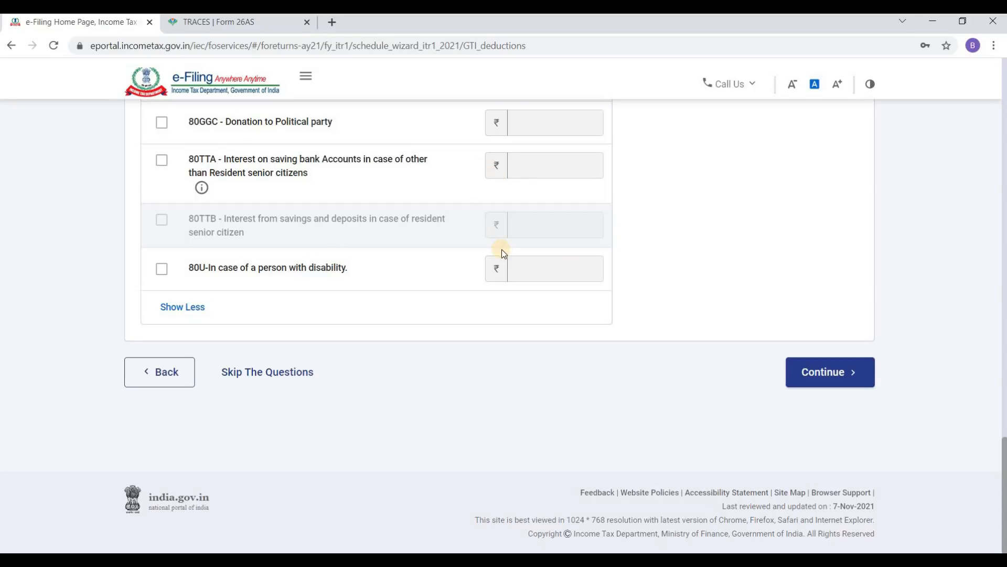
Step: Review the deduction questions and continue to Verify your deductions, totalling 156290
scroll(503, 253, up, 10)
scroll(501, 250, up, 9)
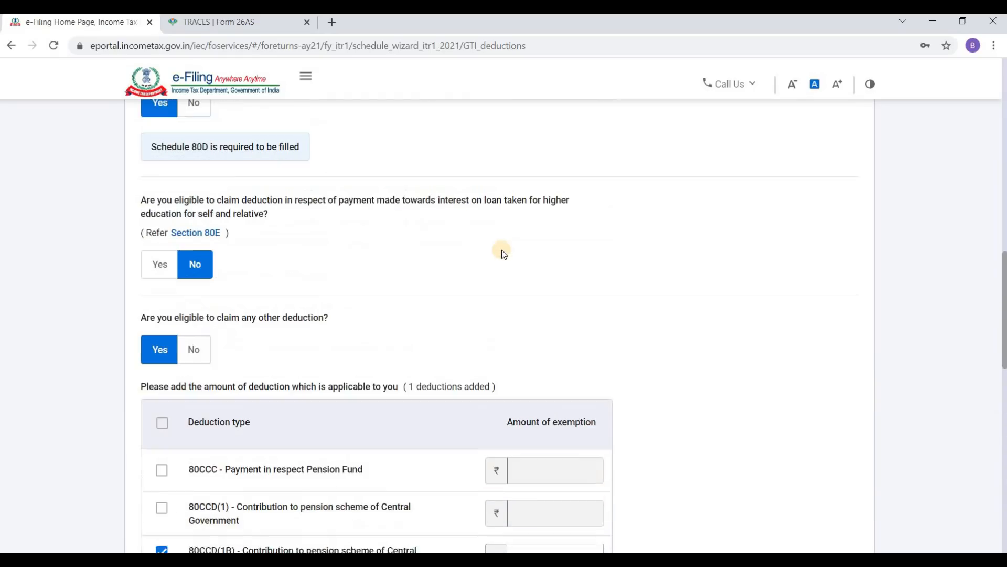
scroll(502, 249, up, 5)
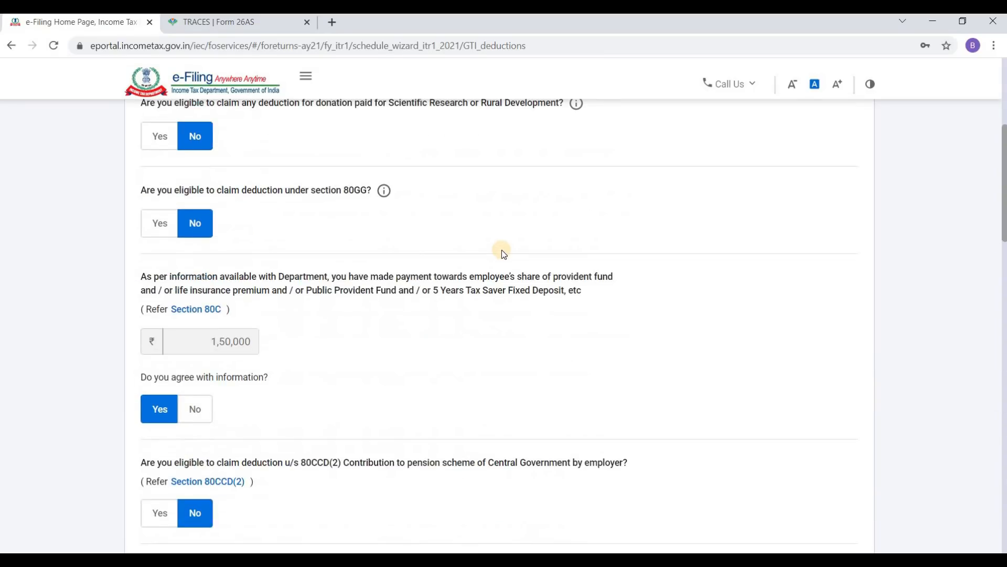
scroll(502, 250, up, 3)
scroll(501, 250, down, 20)
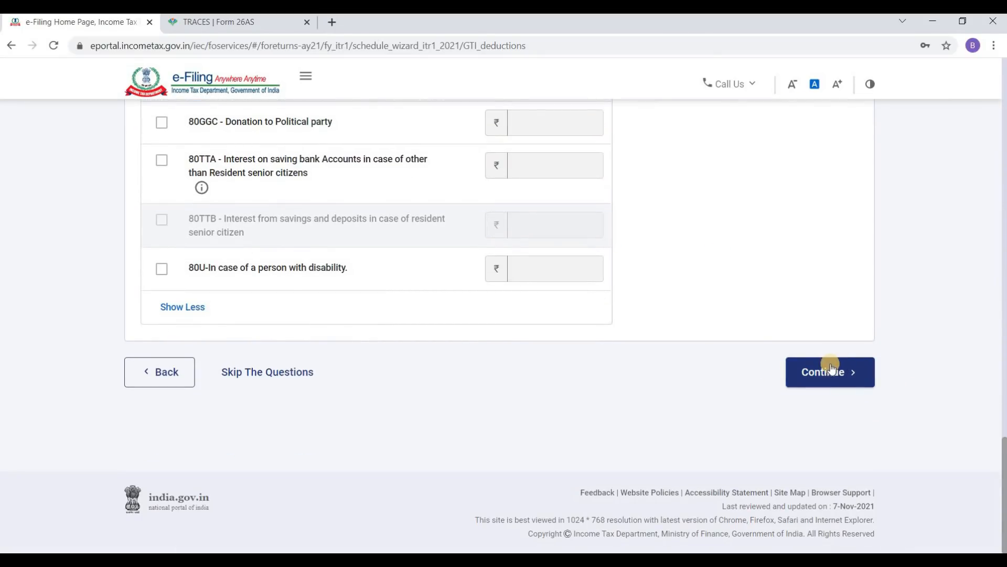
click(836, 374)
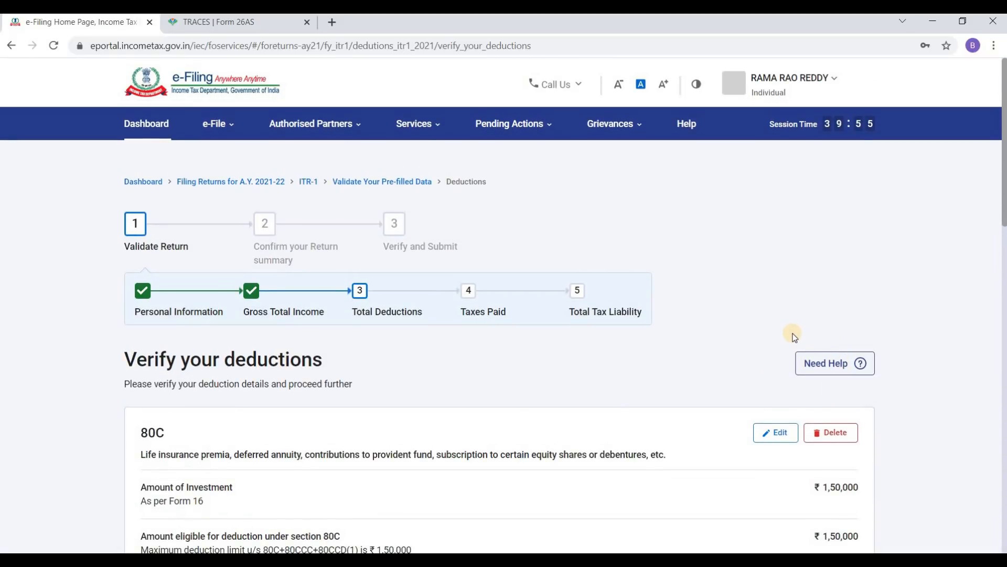
Step: Look over the 80C, 80D and 80CCD(1B) cards and open the 80D card for editing
scroll(791, 333, down, 3)
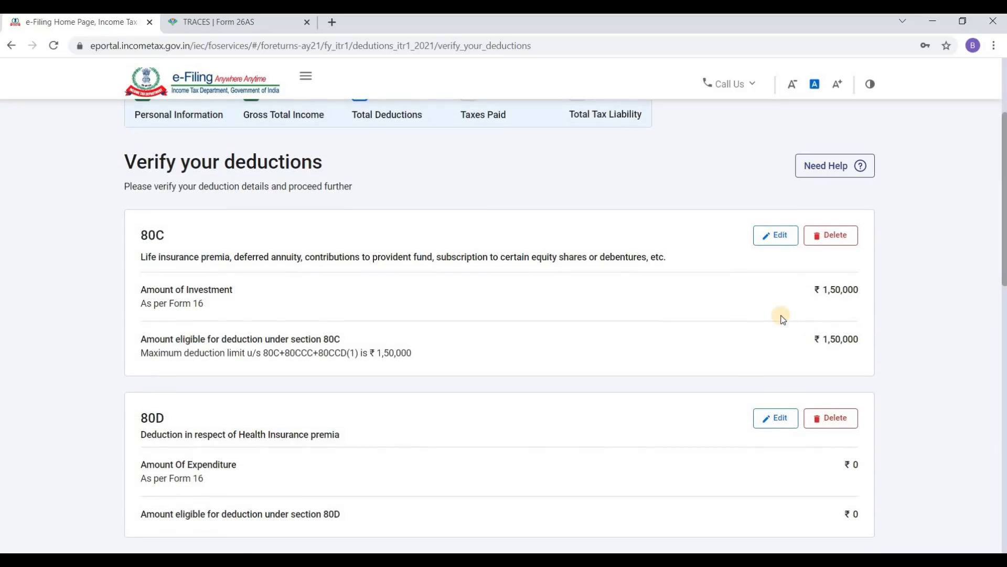
scroll(766, 309, down, 1)
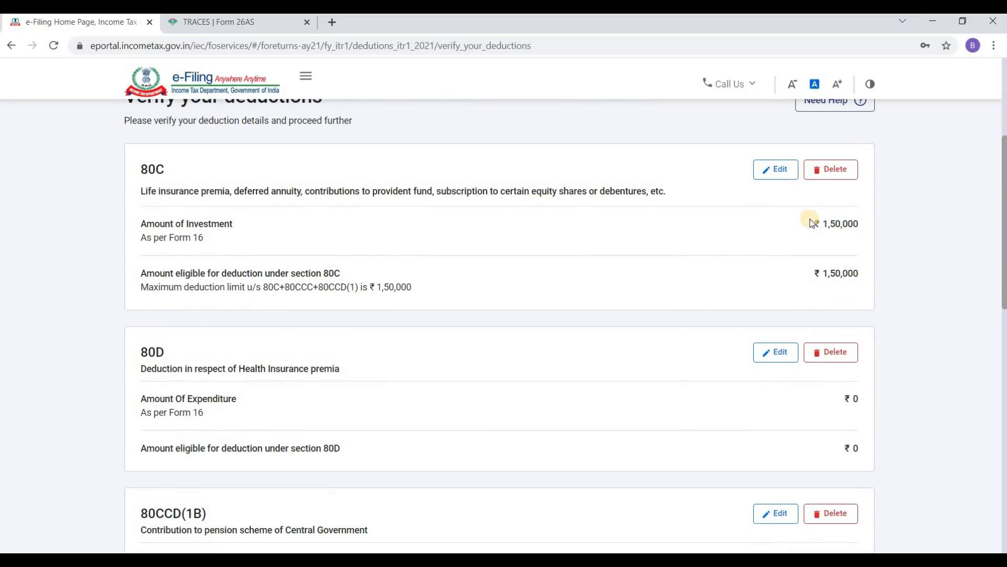
scroll(746, 240, down, 1)
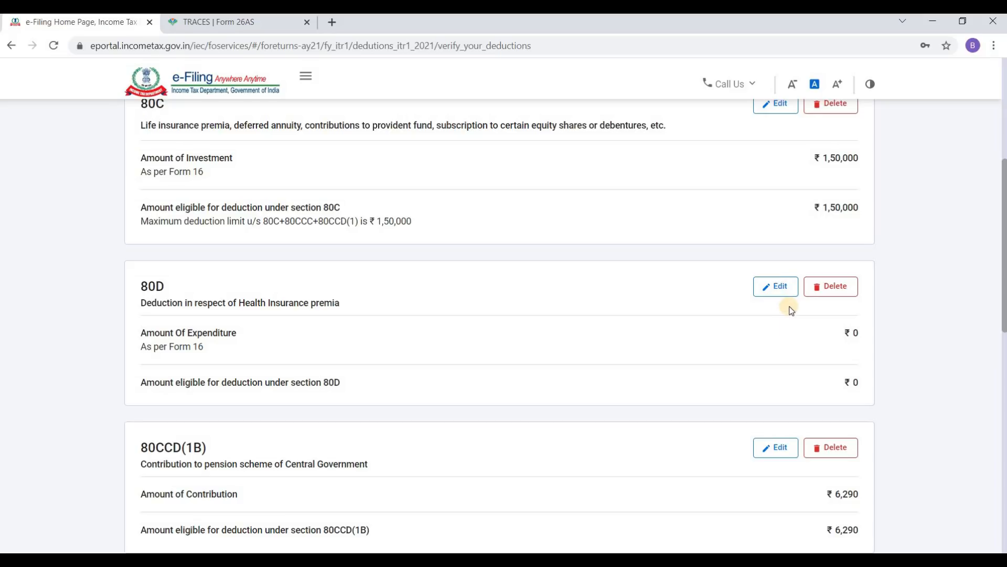
click(779, 288)
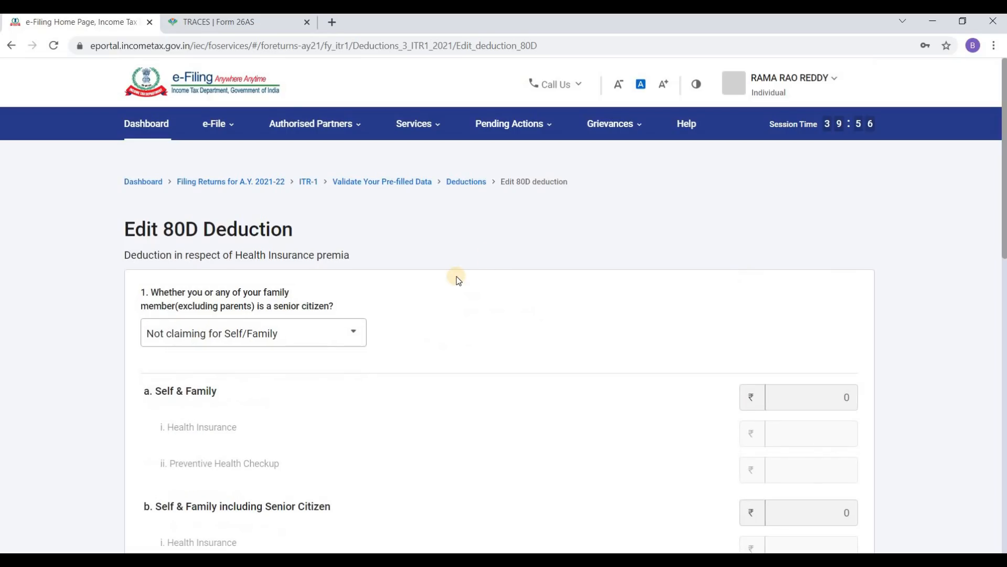
Step: Answer No to the self/family senior citizen question in Edit 80D Deduction
scroll(367, 270, down, 4)
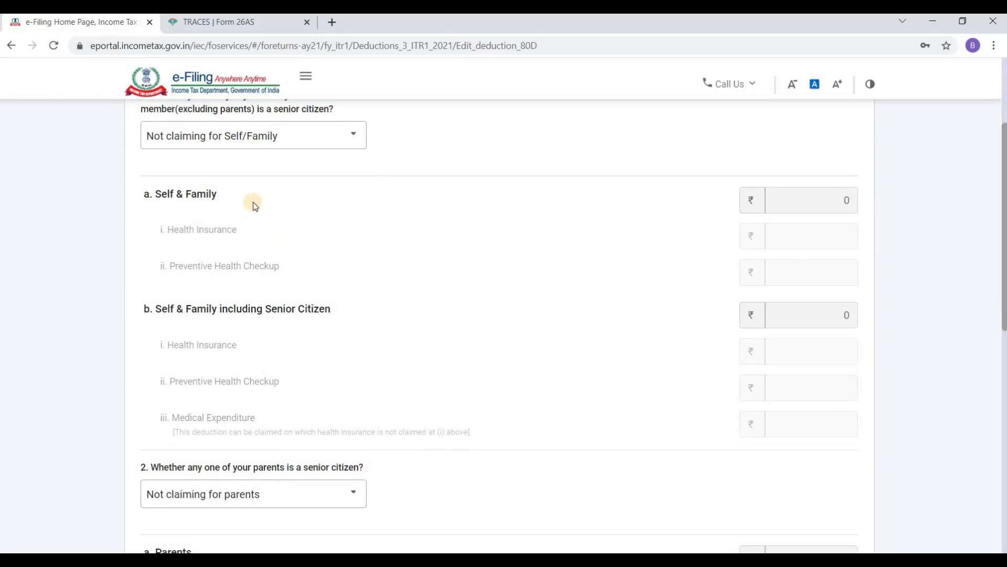
scroll(254, 206, up, 1)
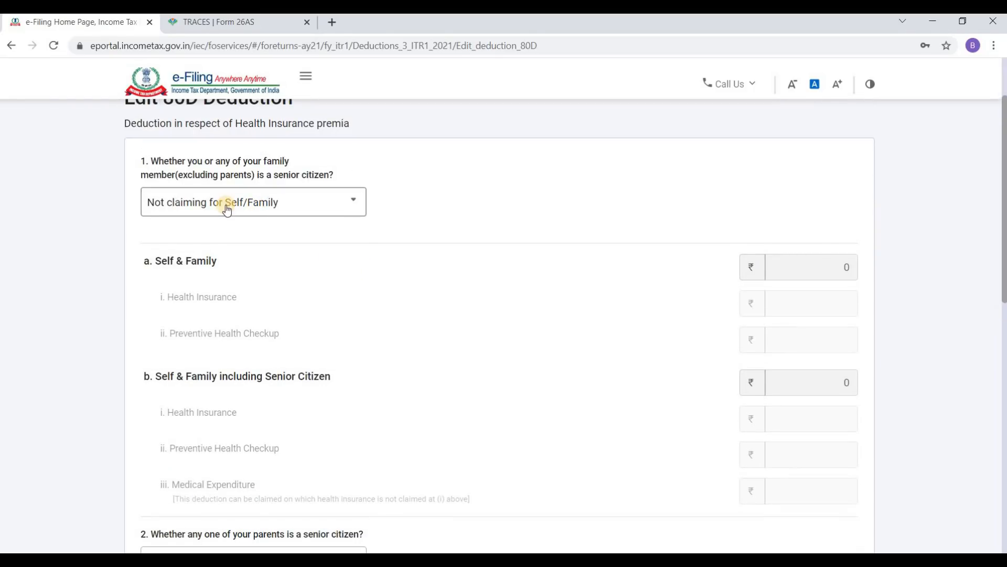
click(227, 209)
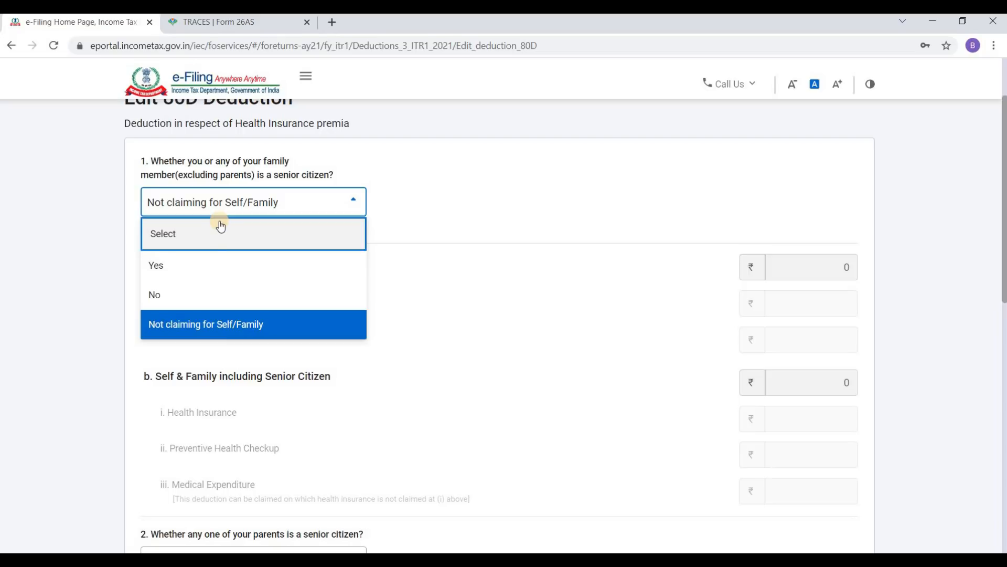
click(200, 265)
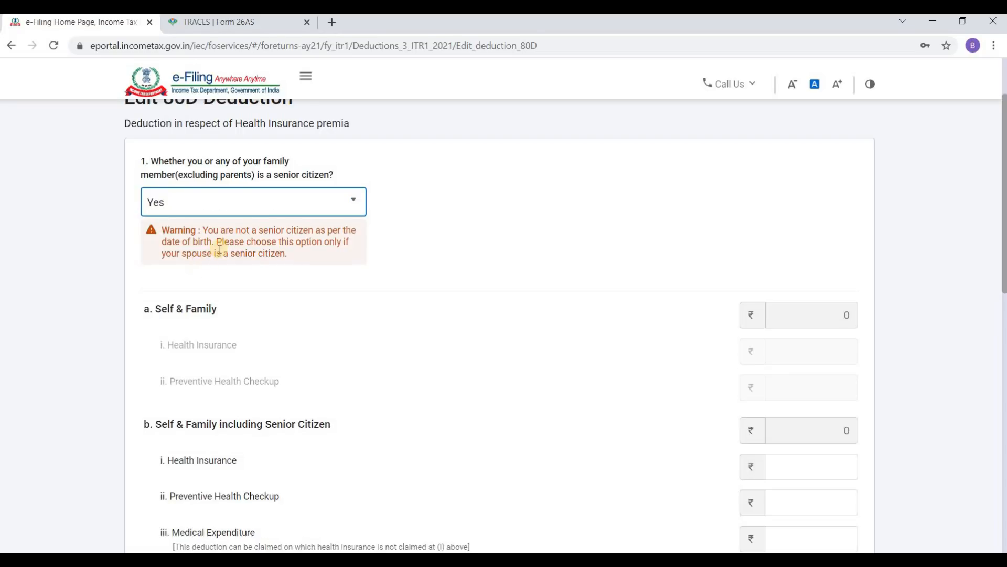
click(225, 206)
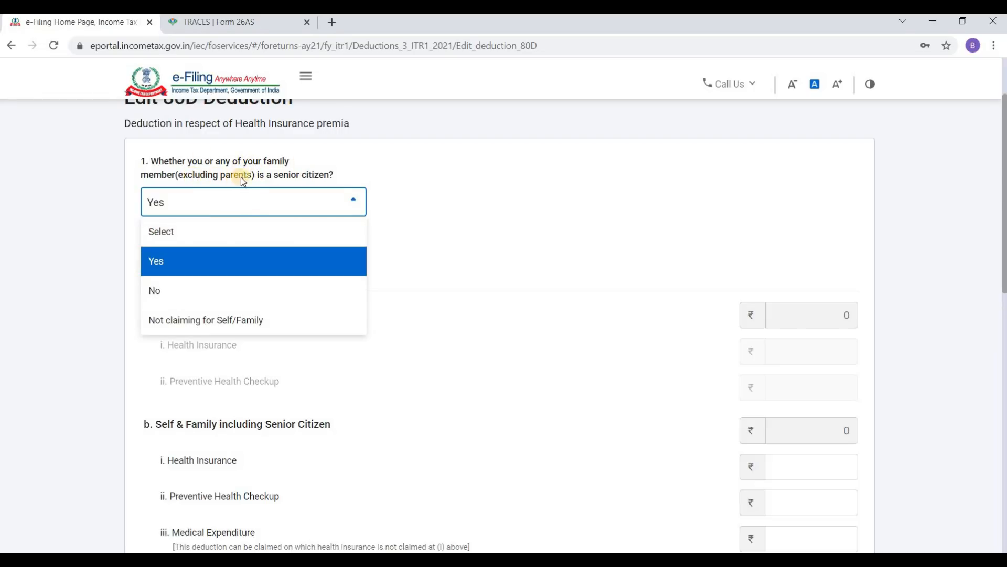
click(203, 289)
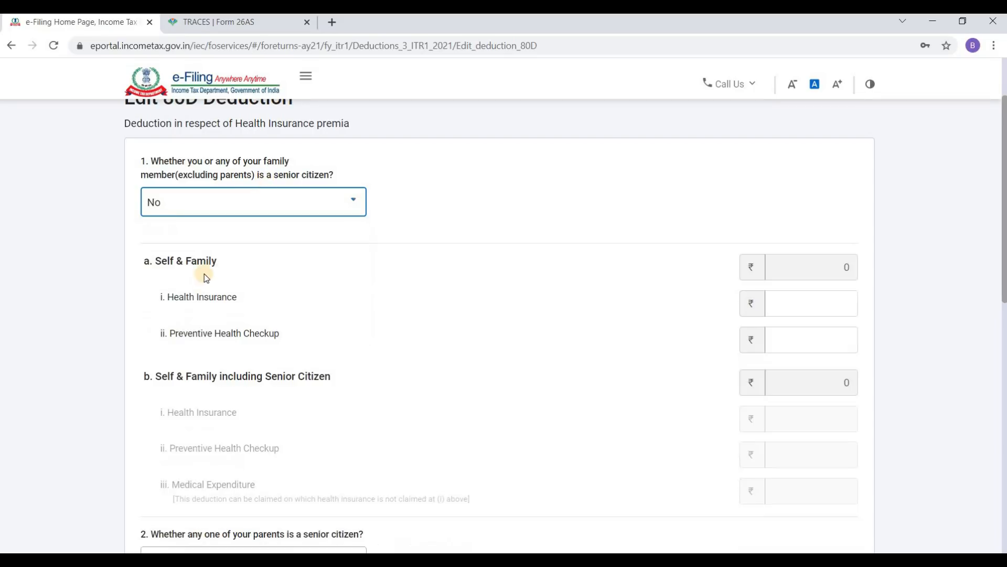
scroll(229, 267, down, 1)
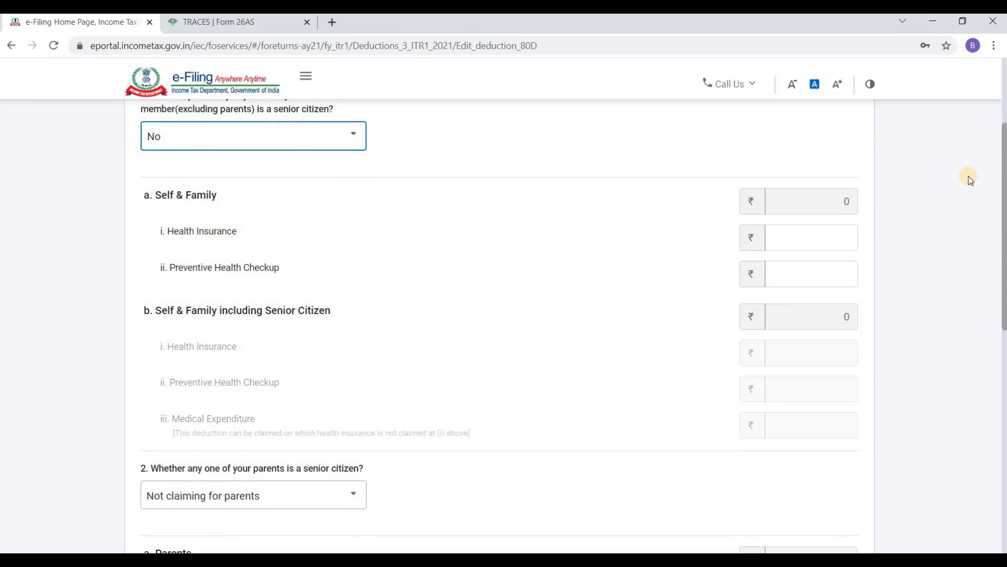
Step: Enter ₹2,430 as Self & Family health insurance, checked against the salary spreadsheet
click(836, 232)
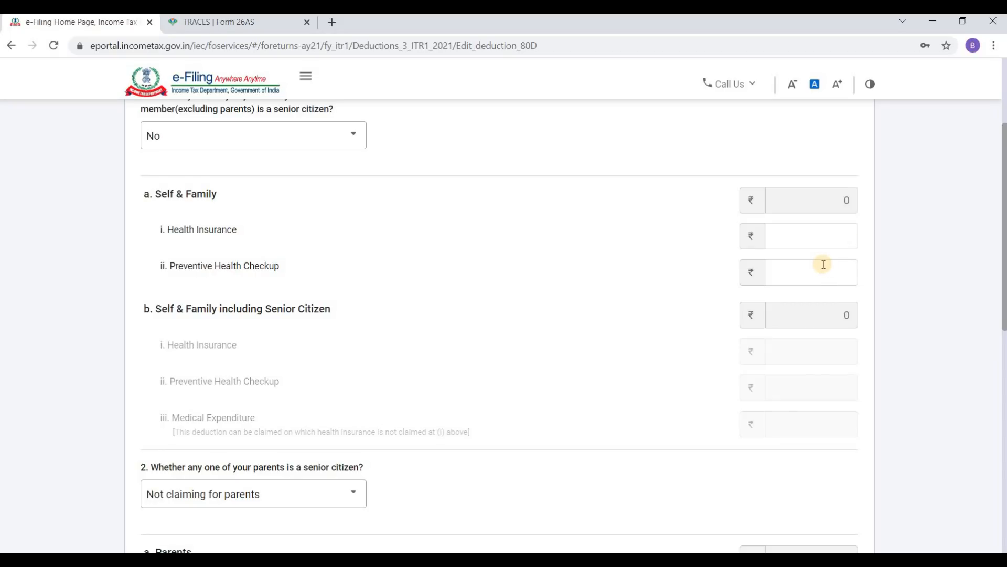
key(alt+Tab)
key(alt+Tab)
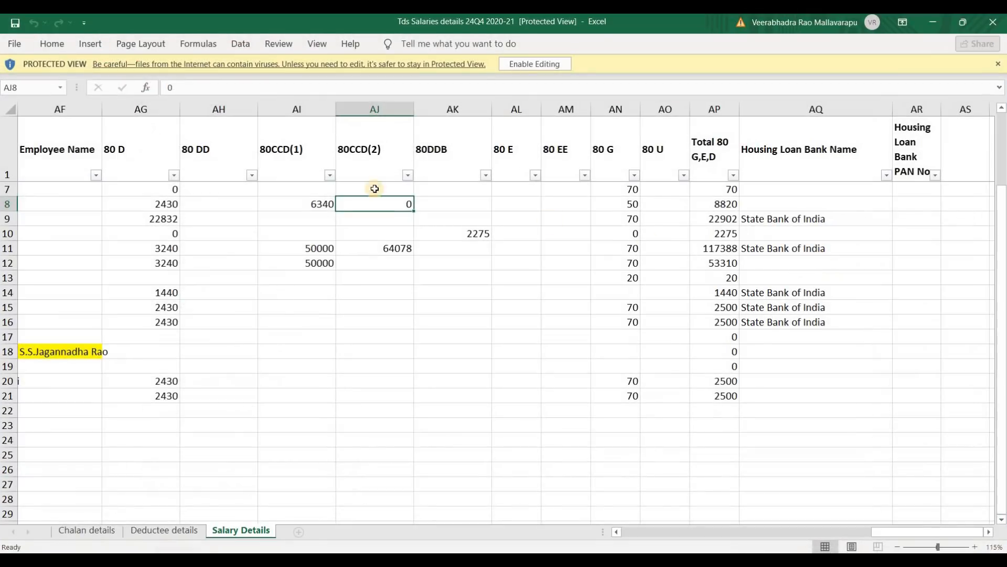
click(176, 206)
key(alt+Tab)
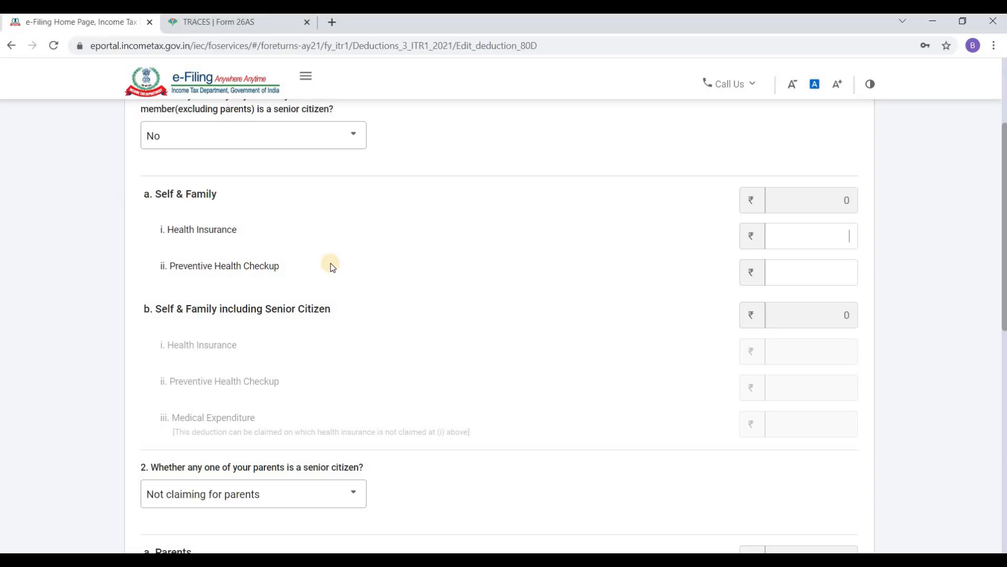
text(2430)
key(Tab)
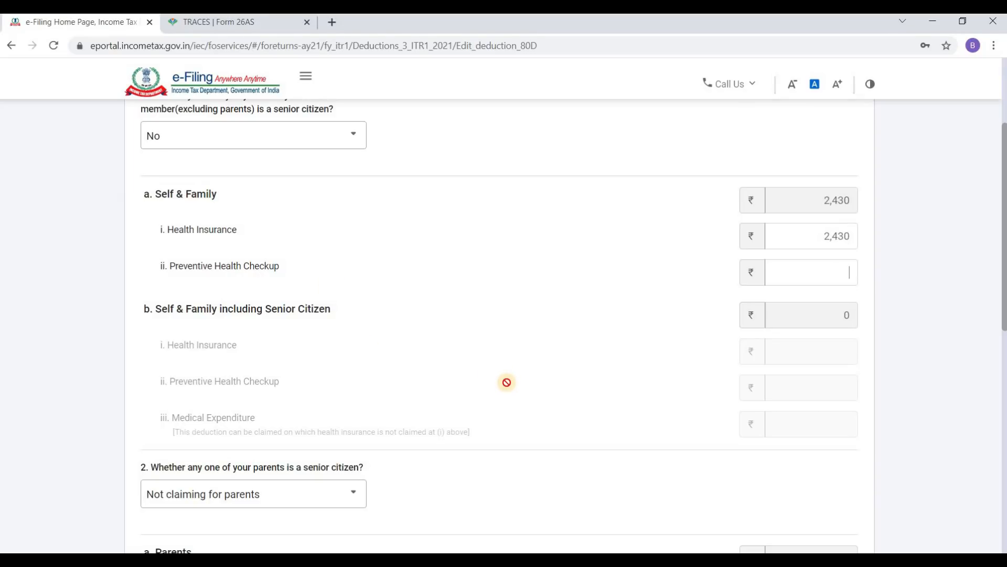
scroll(412, 288, down, 1)
scroll(351, 274, down, 4)
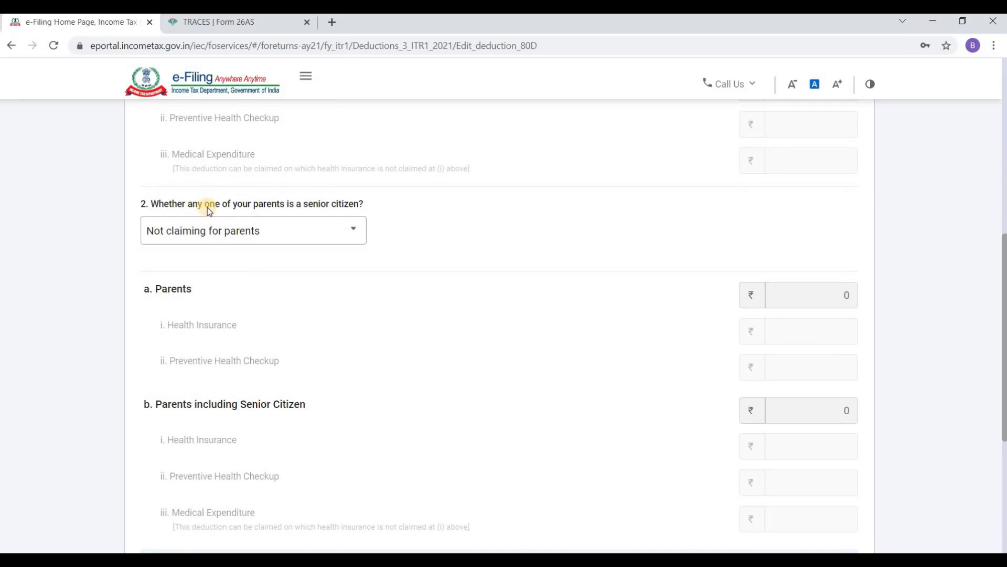
Step: Set the parents senior citizen question to 'Not claiming for parents'
click(238, 231)
click(217, 298)
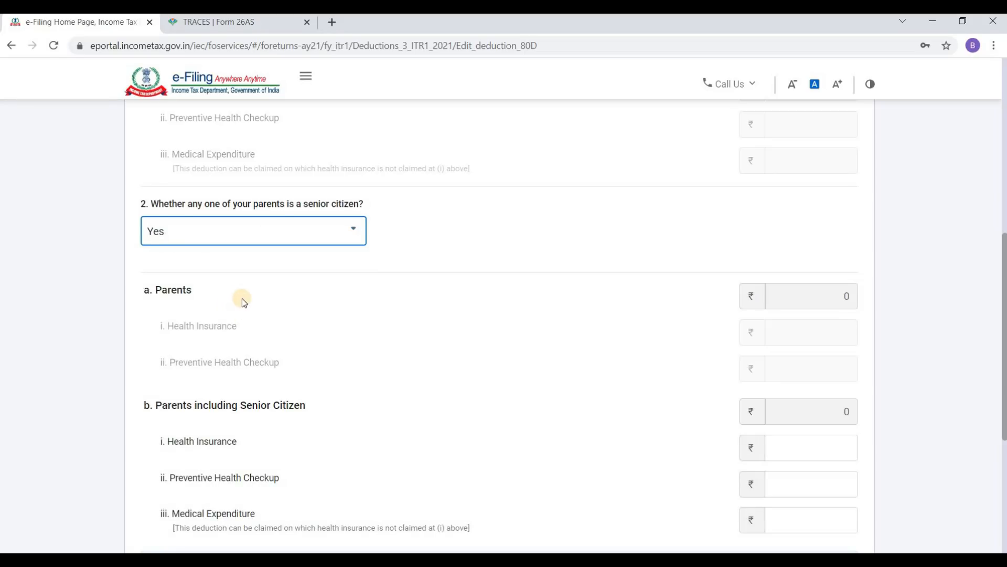
scroll(276, 245, down, 2)
scroll(271, 170, up, 1)
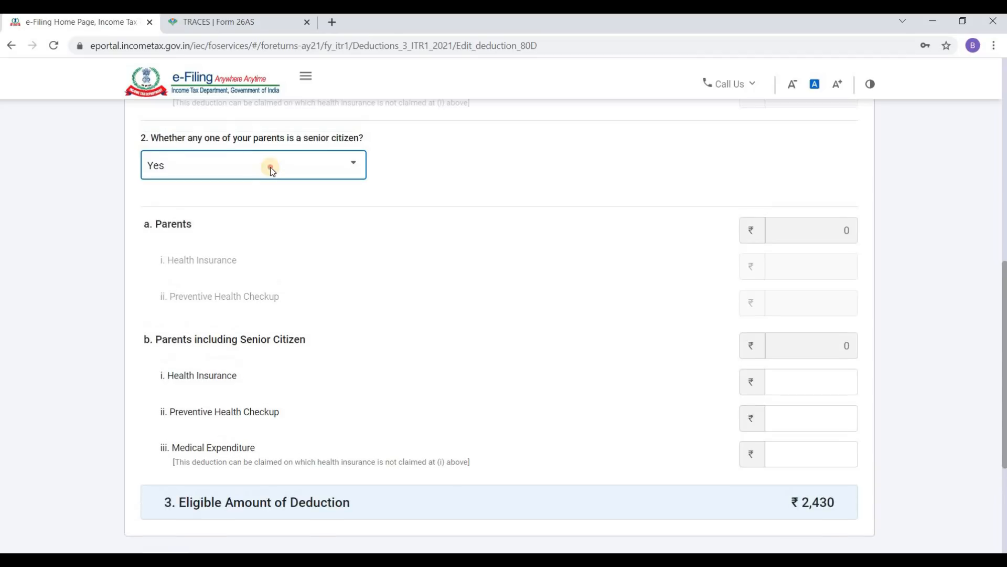
click(270, 168)
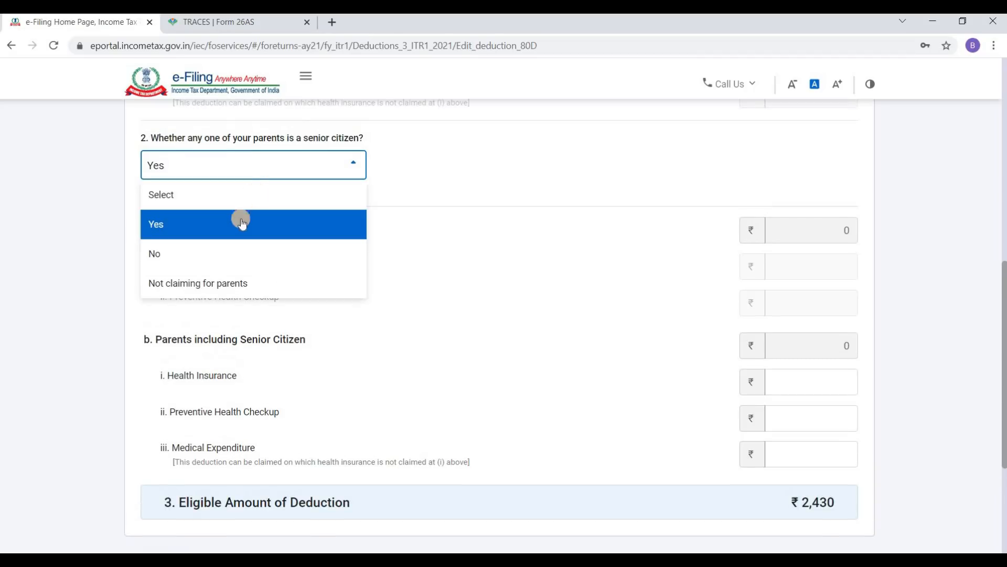
click(222, 294)
scroll(410, 253, down, 2)
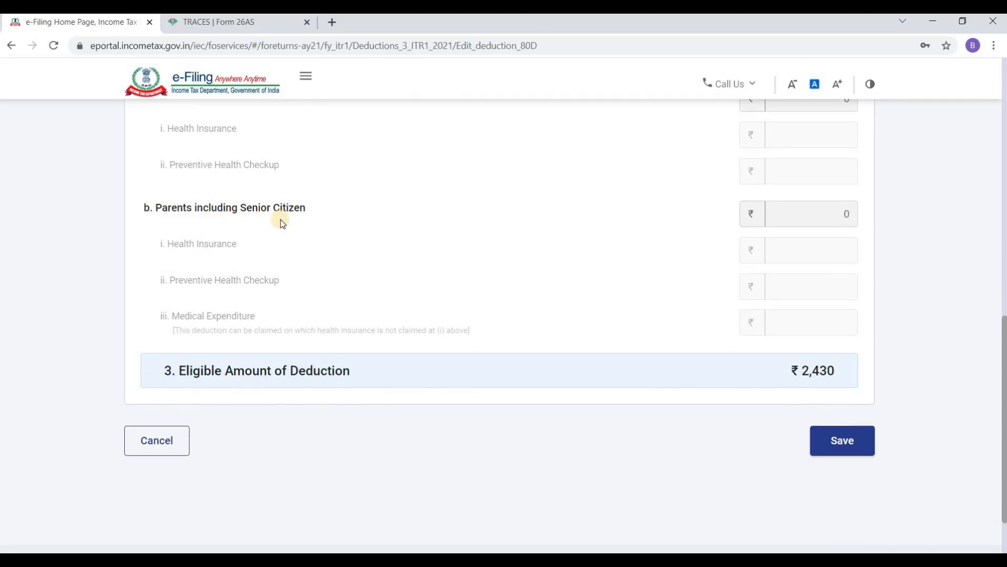
scroll(318, 268, down, 2)
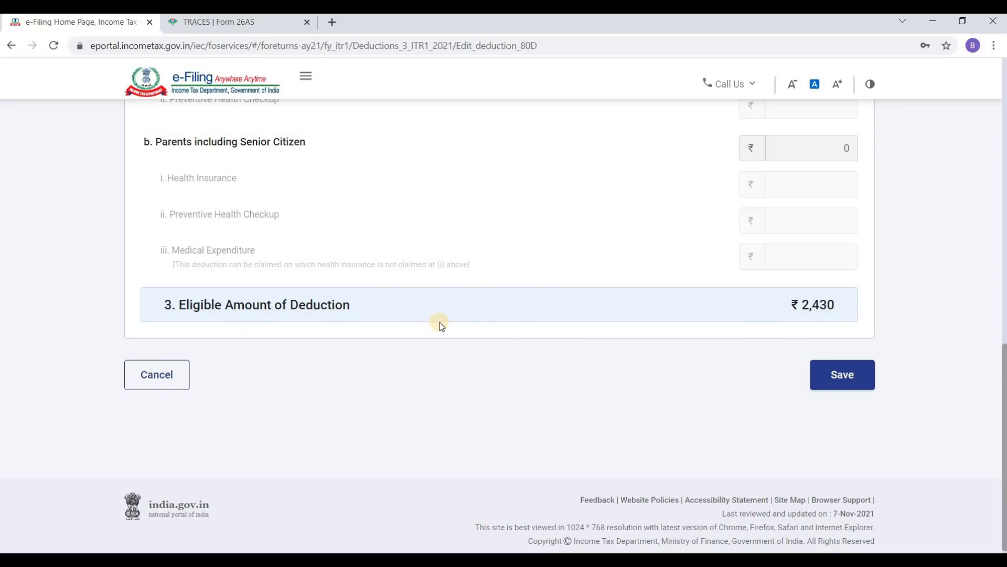
scroll(687, 323, up, 12)
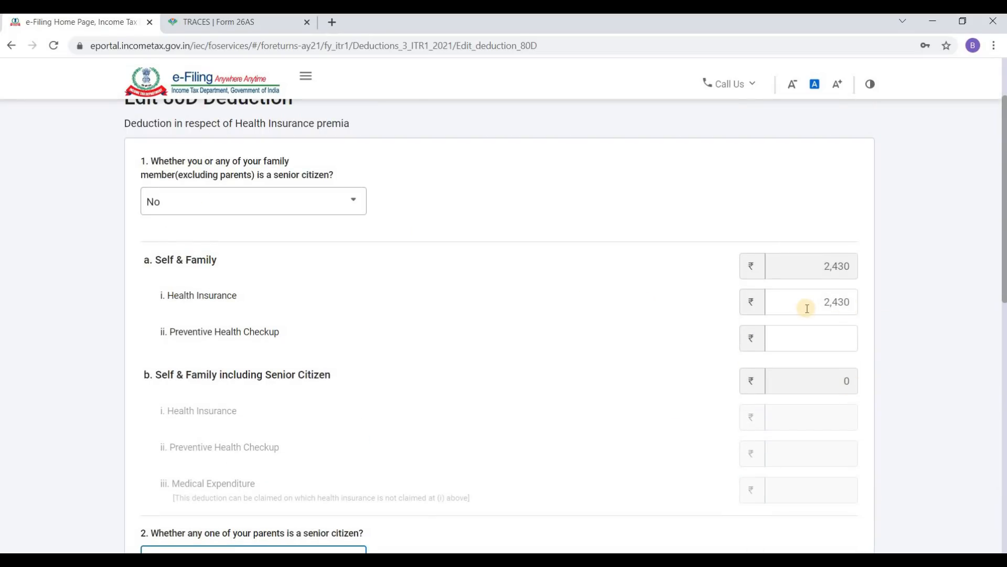
scroll(823, 286, down, 11)
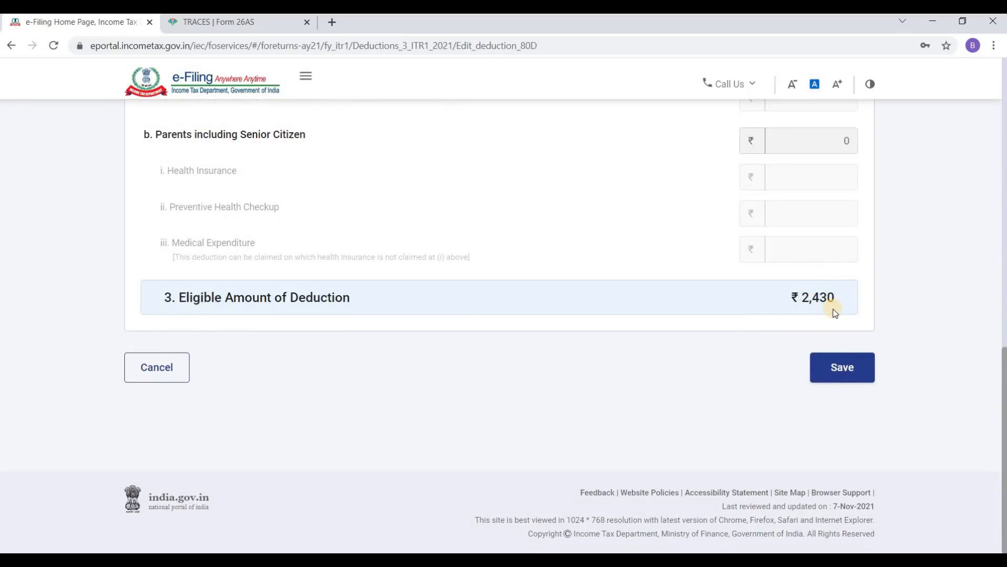
Step: Save the ₹2,430 80D deduction and check Total Deductions now read ₹1,58,720
click(843, 370)
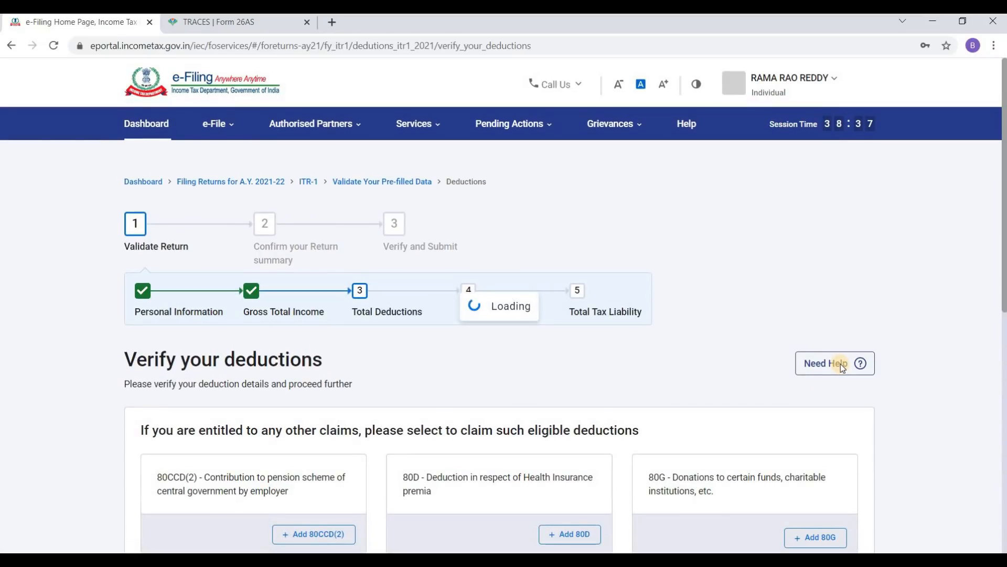
scroll(782, 360, down, 6)
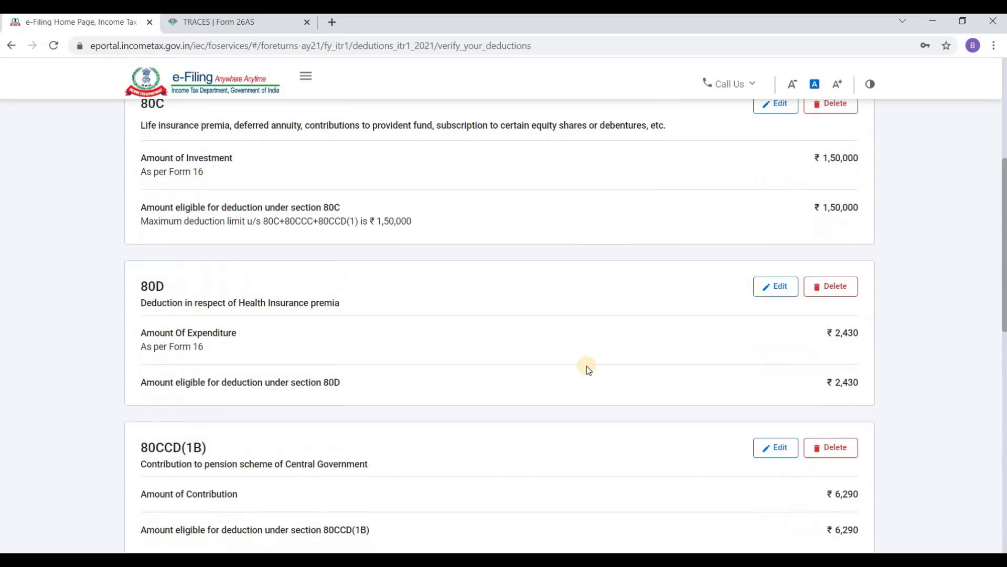
scroll(677, 395, down, 3)
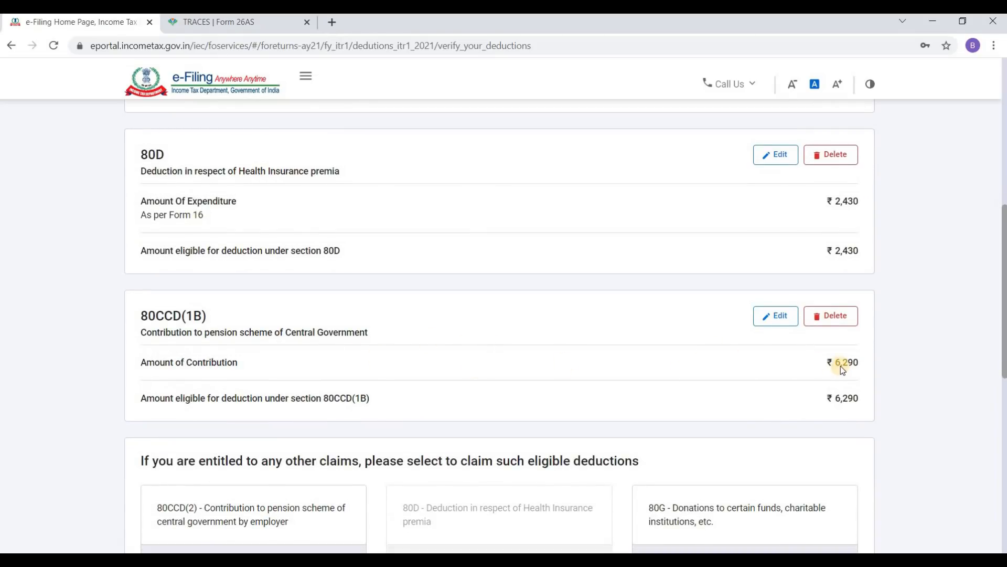
scroll(840, 363, down, 4)
scroll(441, 325, down, 1)
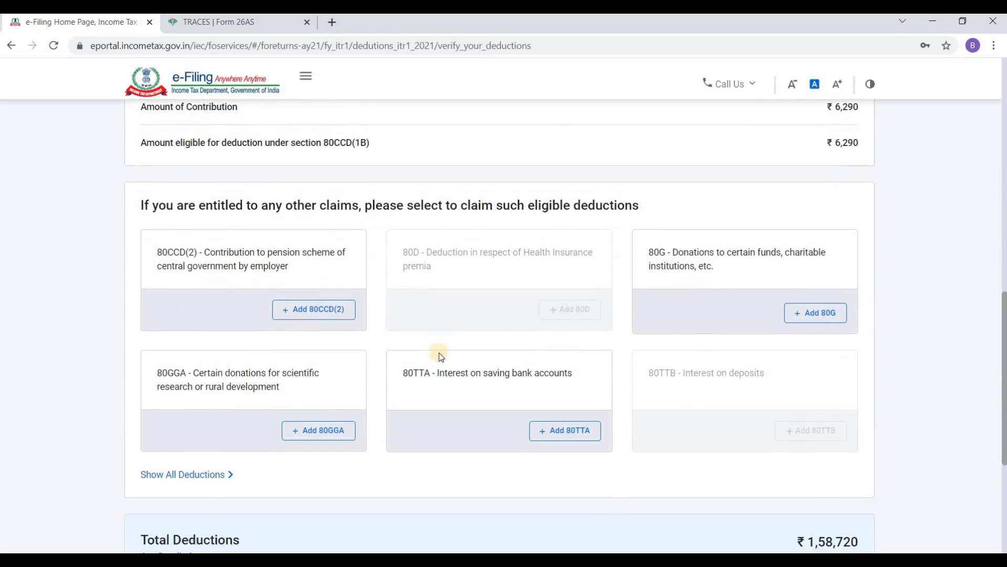
scroll(609, 315, down, 3)
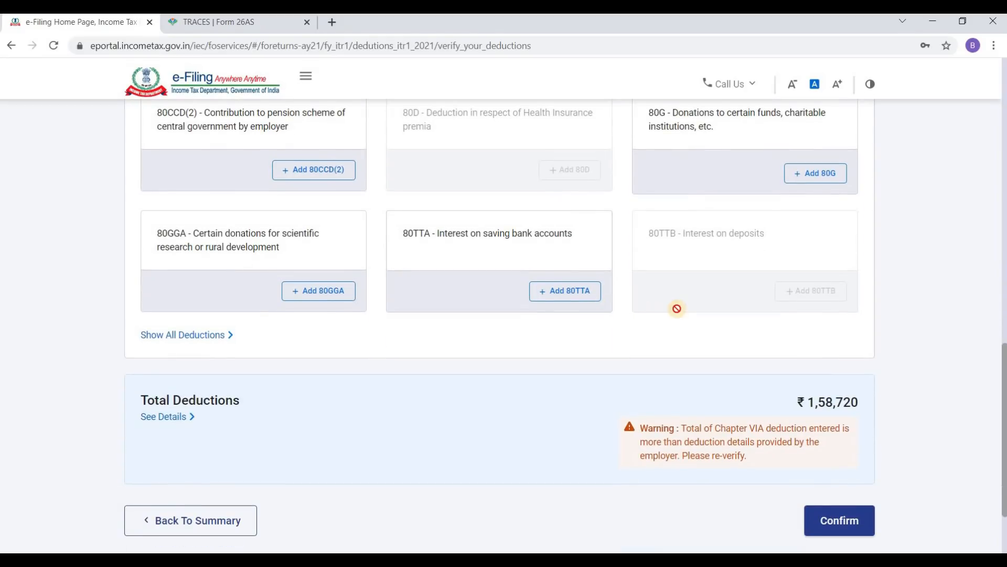
scroll(712, 317, up, 1)
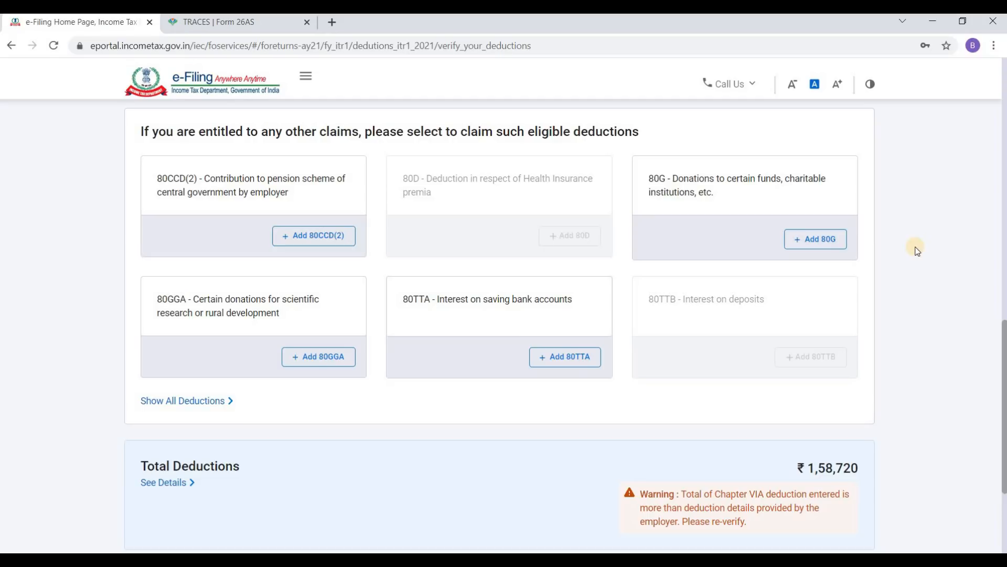
Step: Add an 80G claim of type 'Donations entitled for 100% deduction without qualifying limit'
click(811, 241)
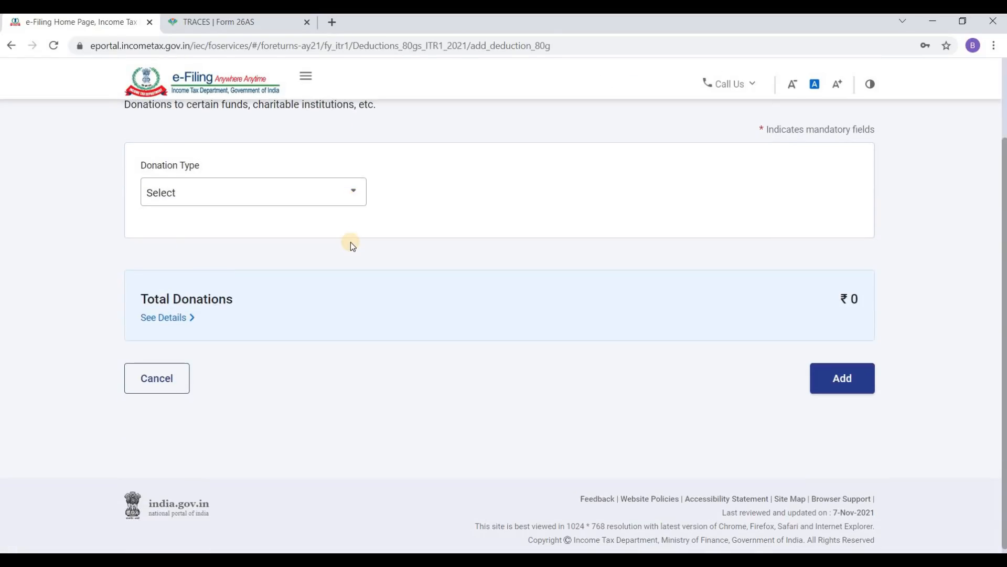
scroll(362, 232, up, 1)
click(289, 259)
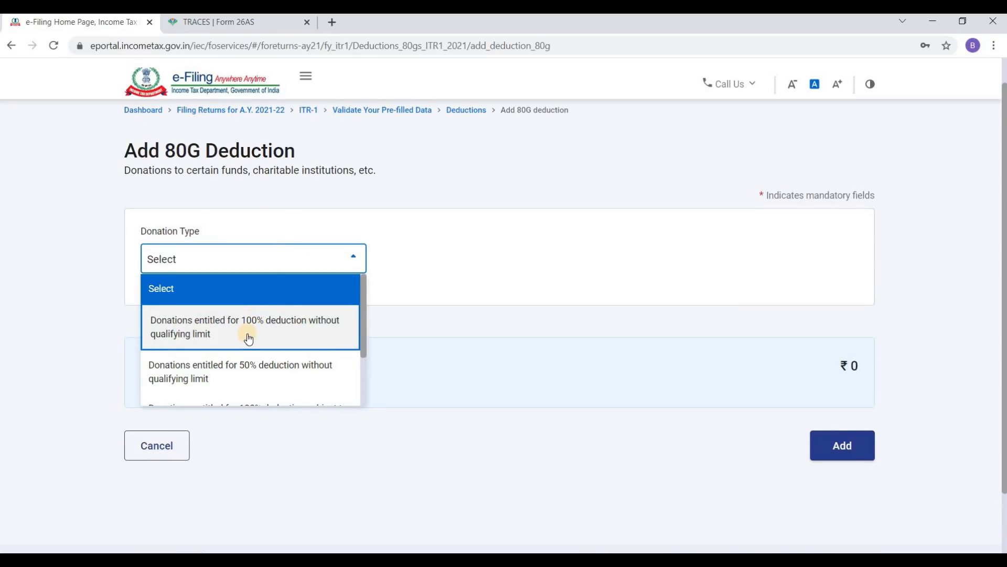
click(288, 330)
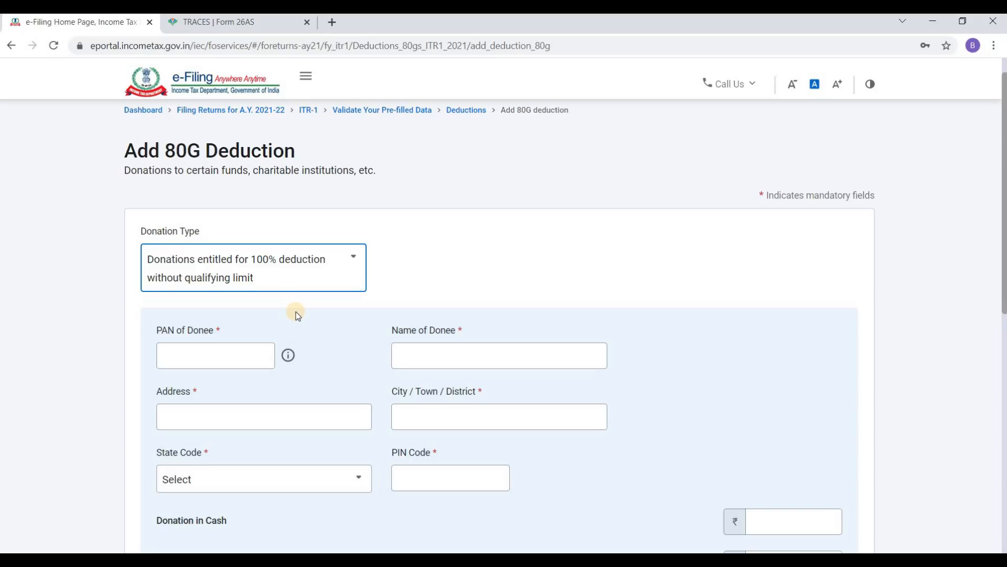
click(240, 357)
scroll(410, 313, down, 1)
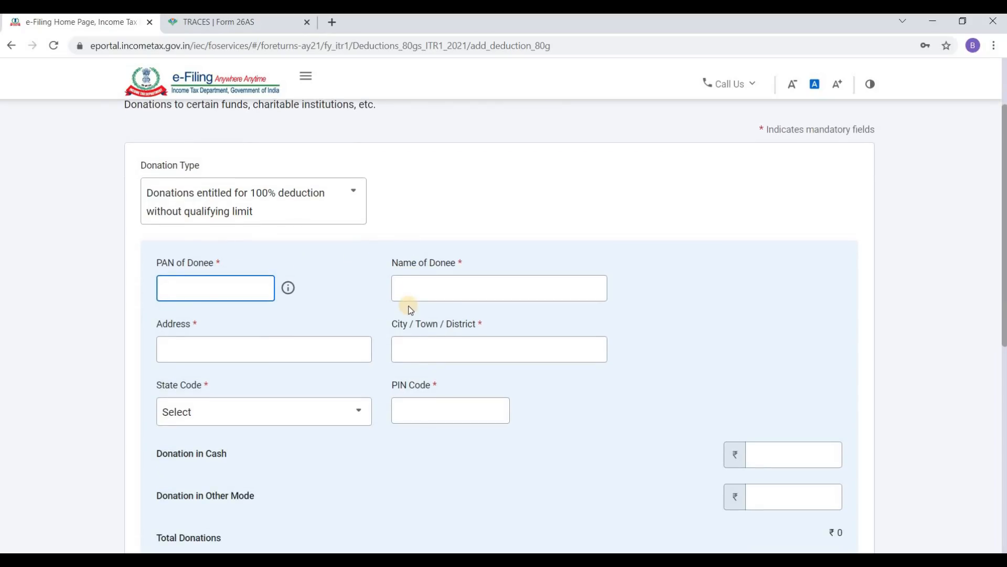
scroll(345, 323, down, 1)
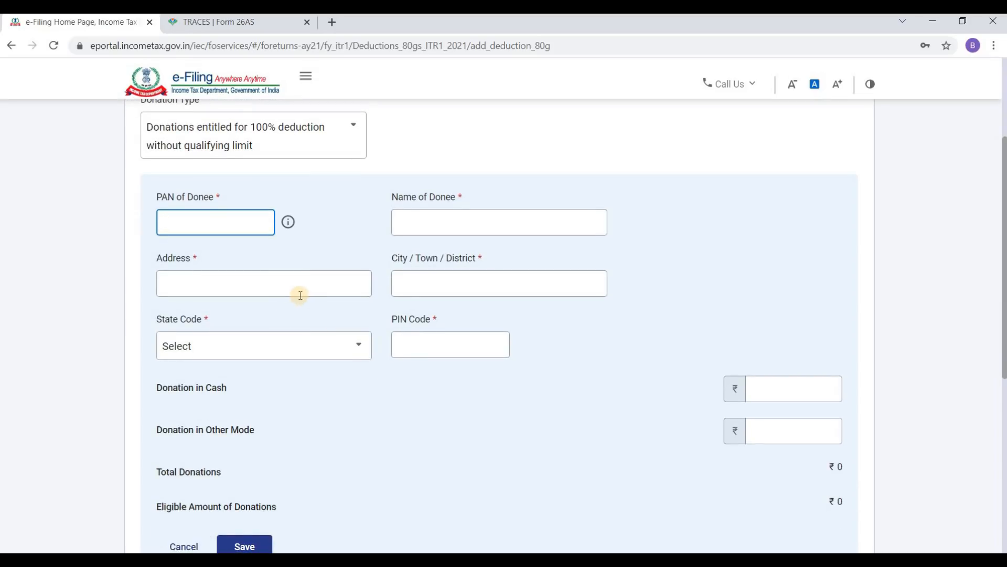
Step: Enter the donee's PAN, name GOVT OF AP, address and city
click(238, 223)
text(GGG)
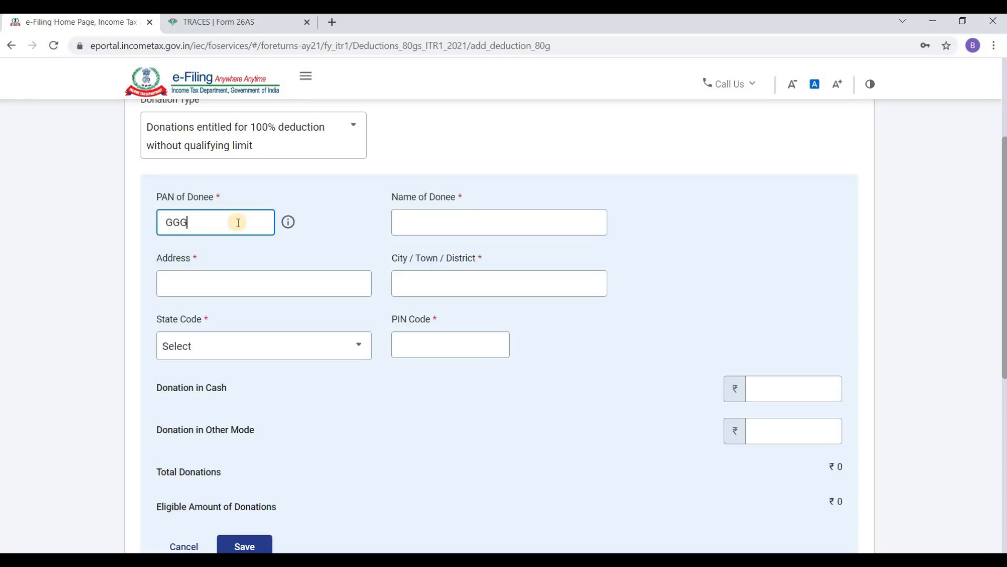
text(GG0000G)
key(Tab)
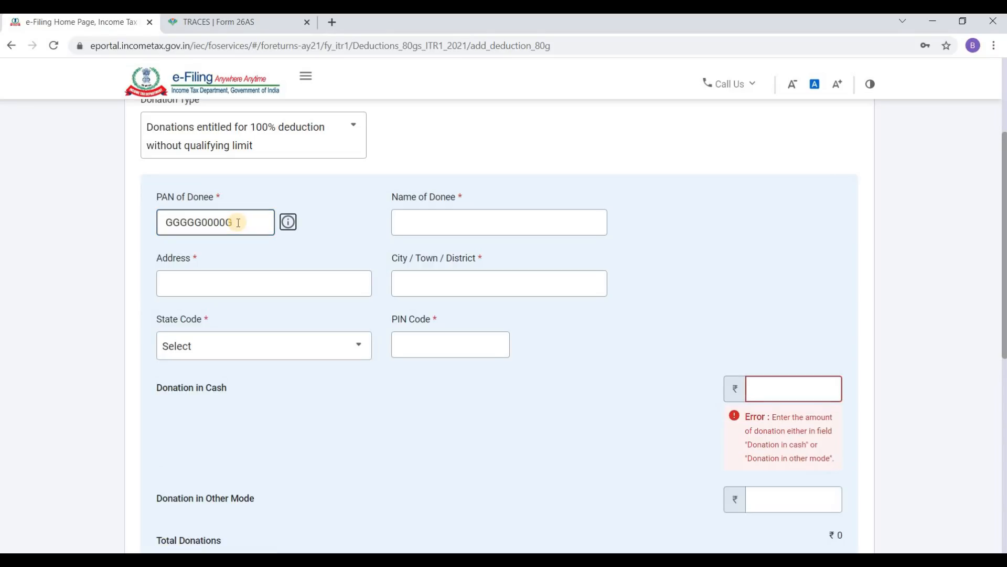
key(Tab)
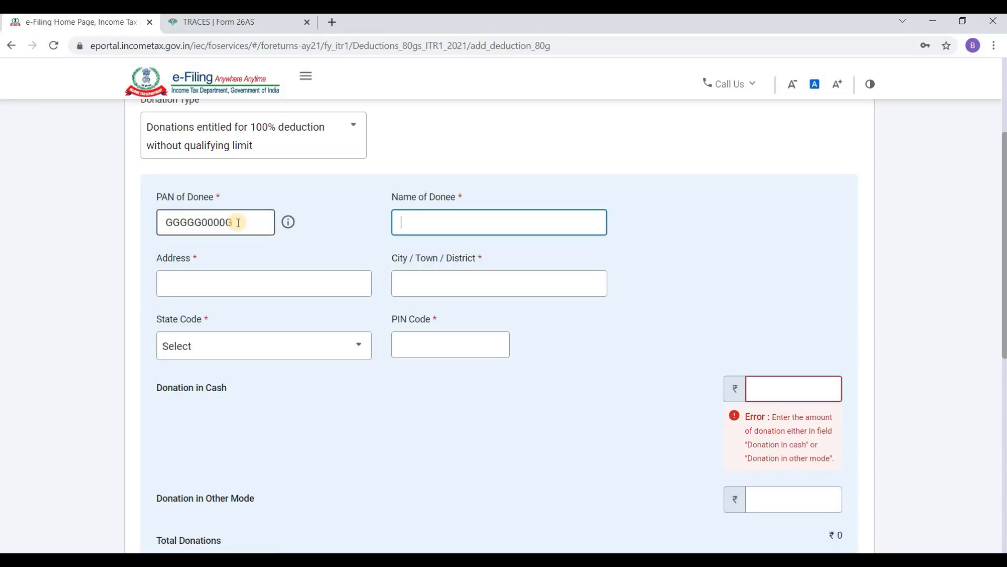
text(go)
text(GOVT OF AP)
key(Tab)
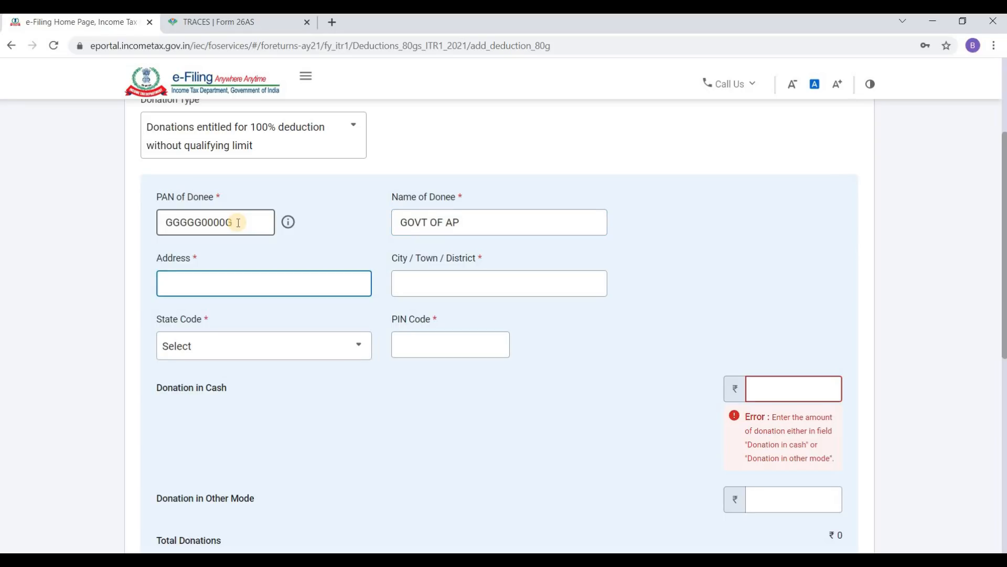
text(AMARAVATHI)
key(Tab)
text(GUNTURU)
key(Tab)
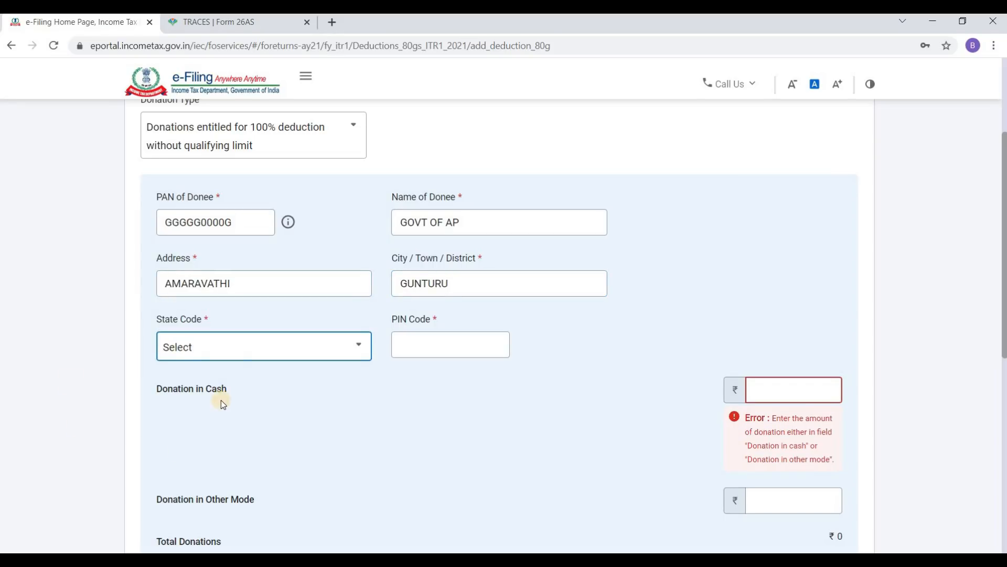
Step: Fill in the donee's PIN code and choose Andhra Pradesh as the state
click(238, 356)
click(239, 346)
click(241, 347)
click(433, 350)
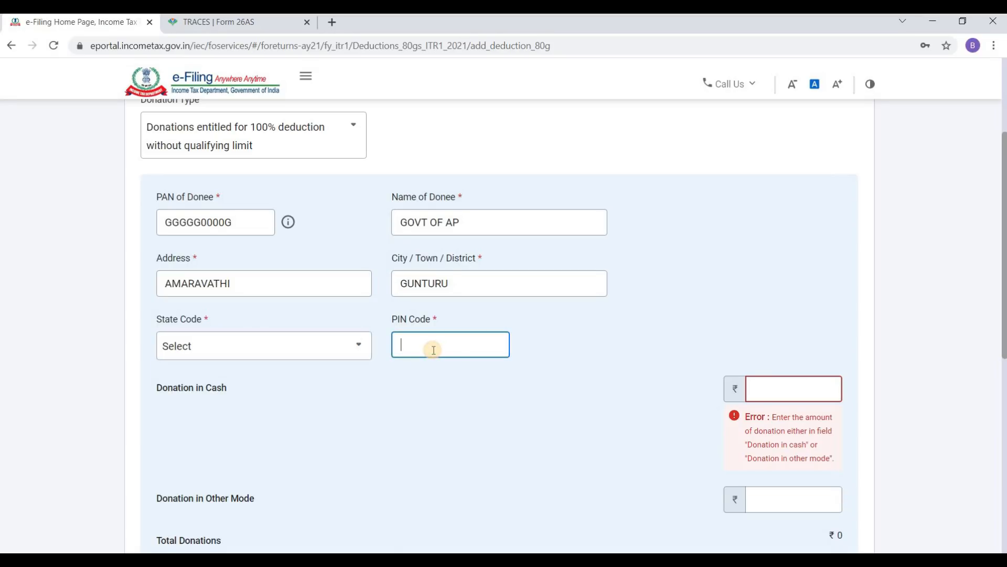
text(5220)
click(293, 348)
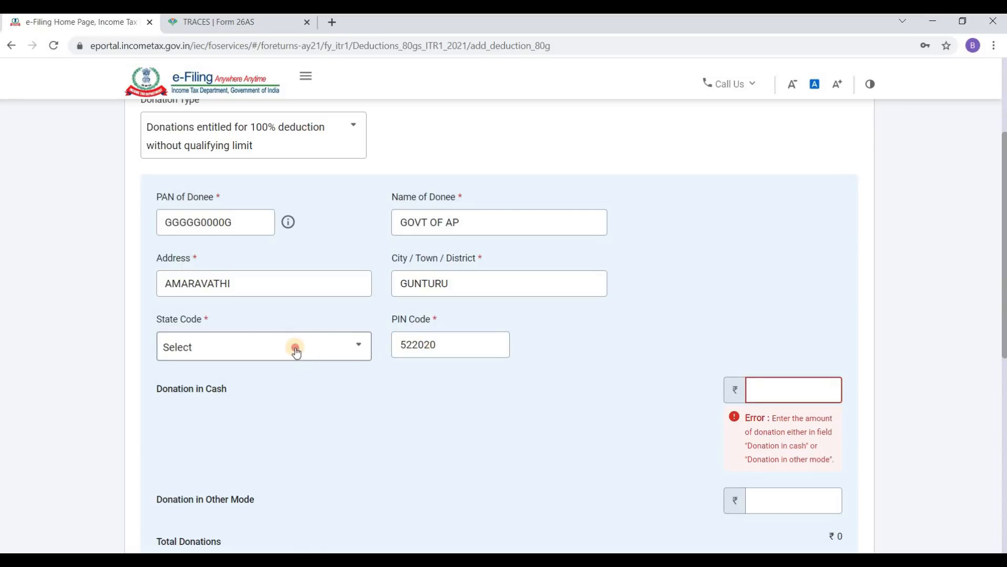
click(294, 350)
click(294, 351)
scroll(292, 336, down, 4)
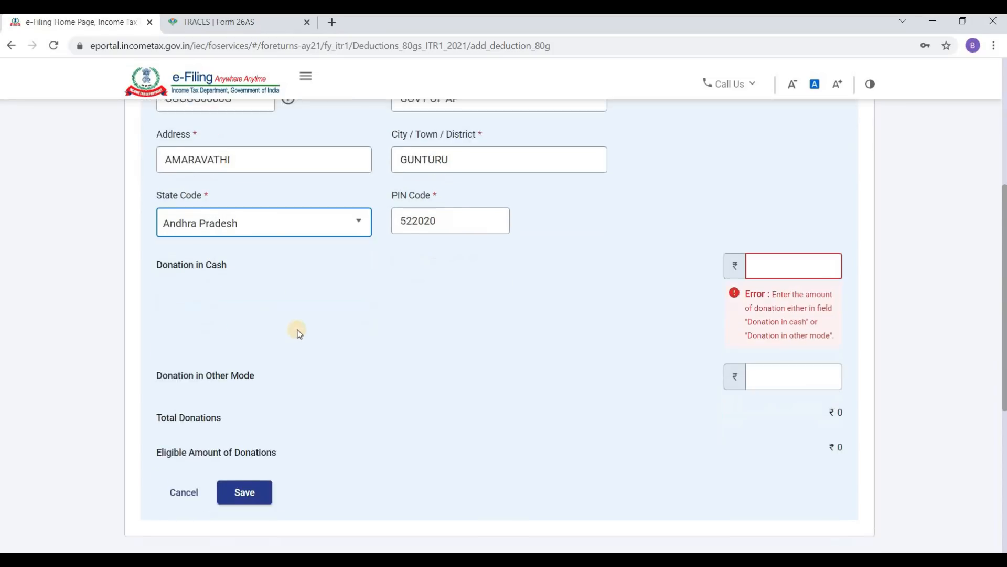
scroll(387, 301, up, 3)
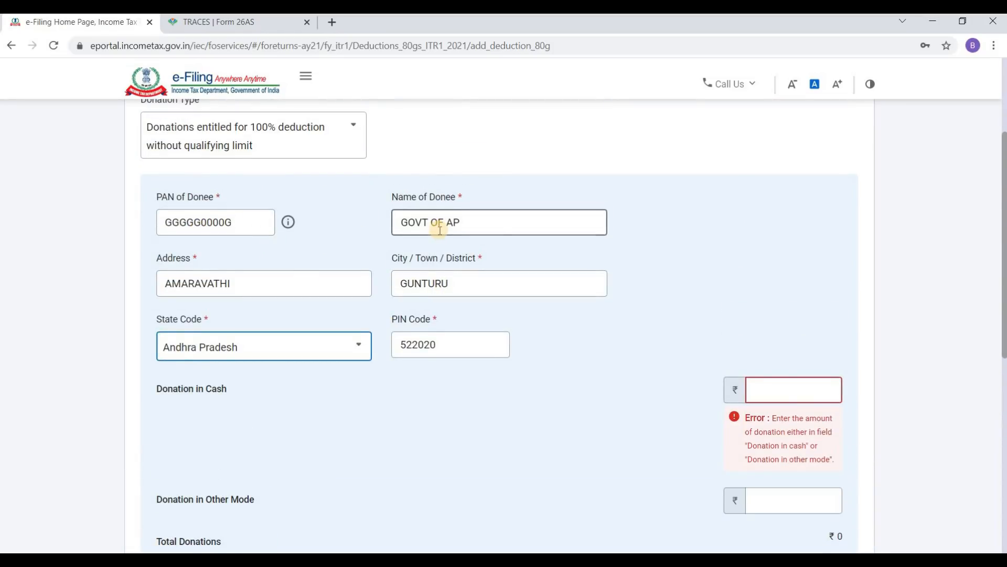
scroll(498, 221, down, 2)
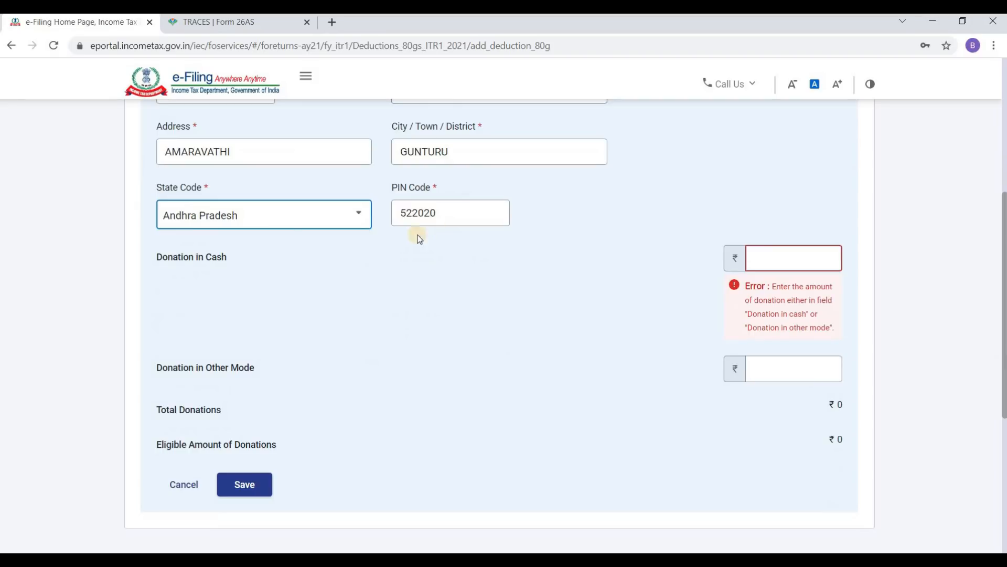
Step: Enter 0 cash and ₹50 other-mode donation, then save the donee details
click(776, 252)
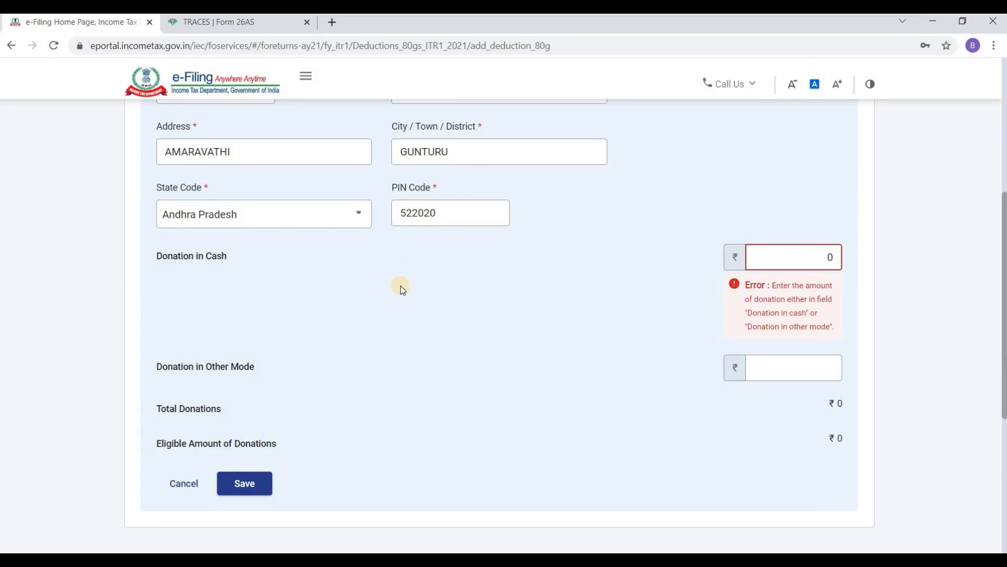
key(Tab)
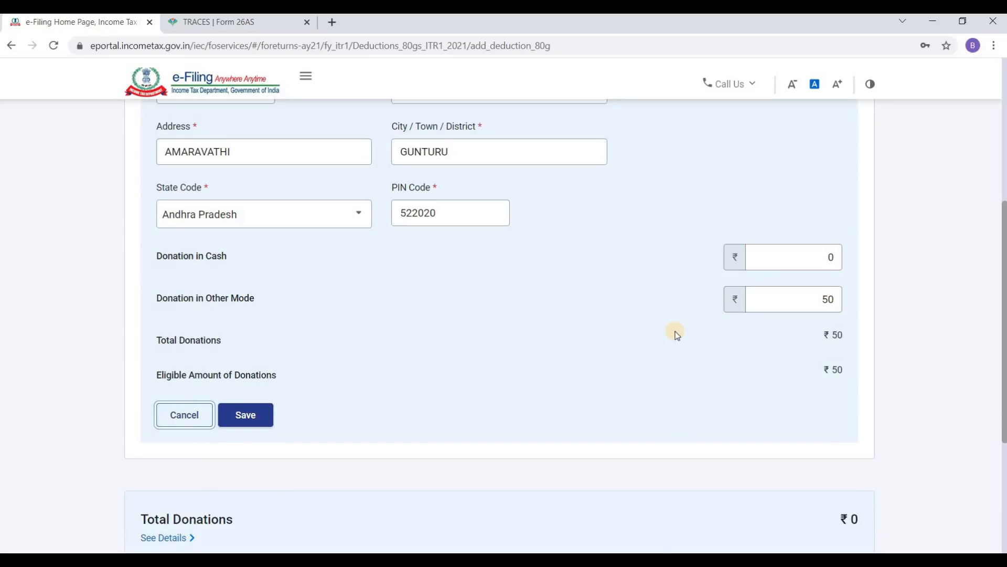
scroll(675, 332, down, 2)
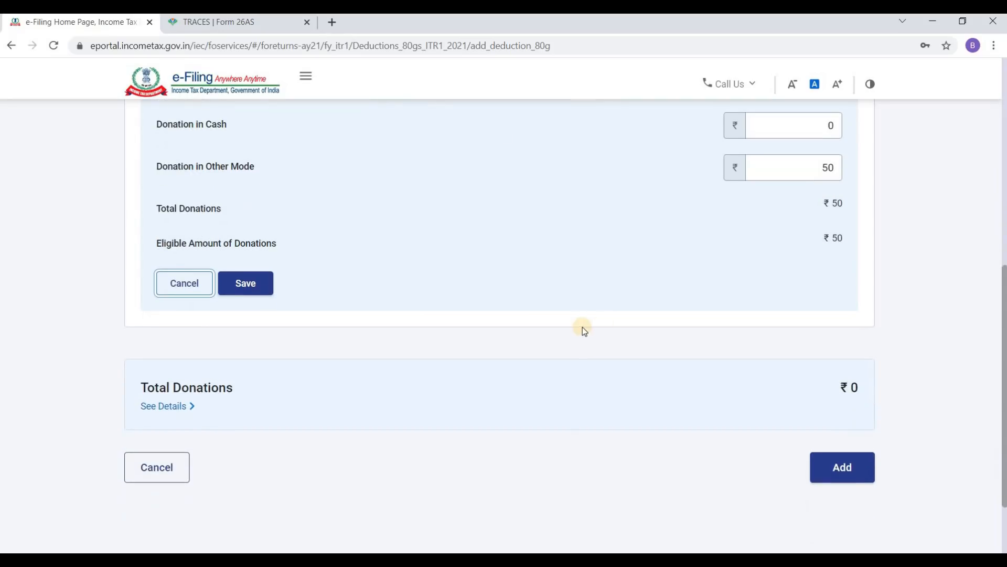
click(245, 283)
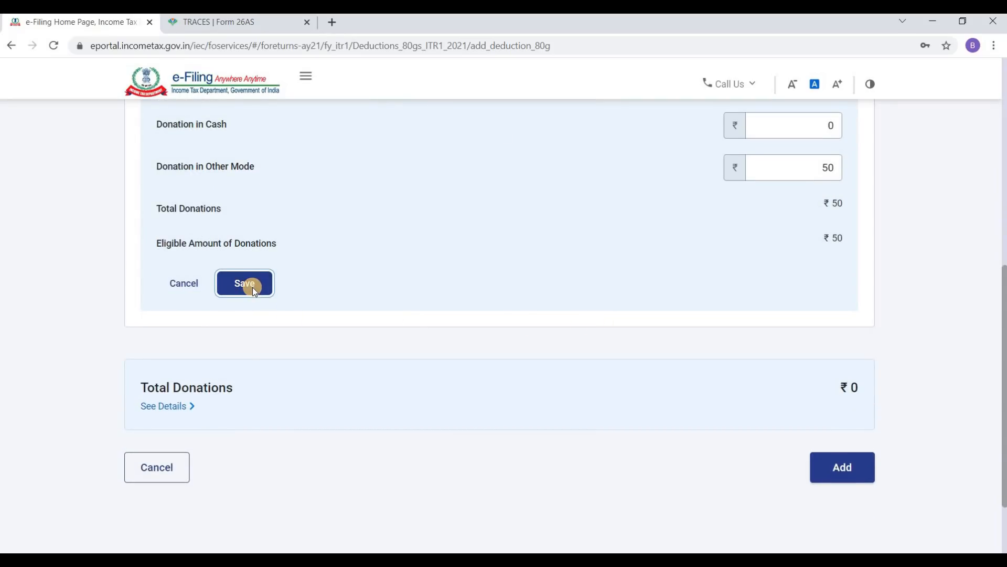
Step: Add the ₹50 GOVT OF AP donation under 80G and return to Verify your deductions
scroll(292, 290, down, 3)
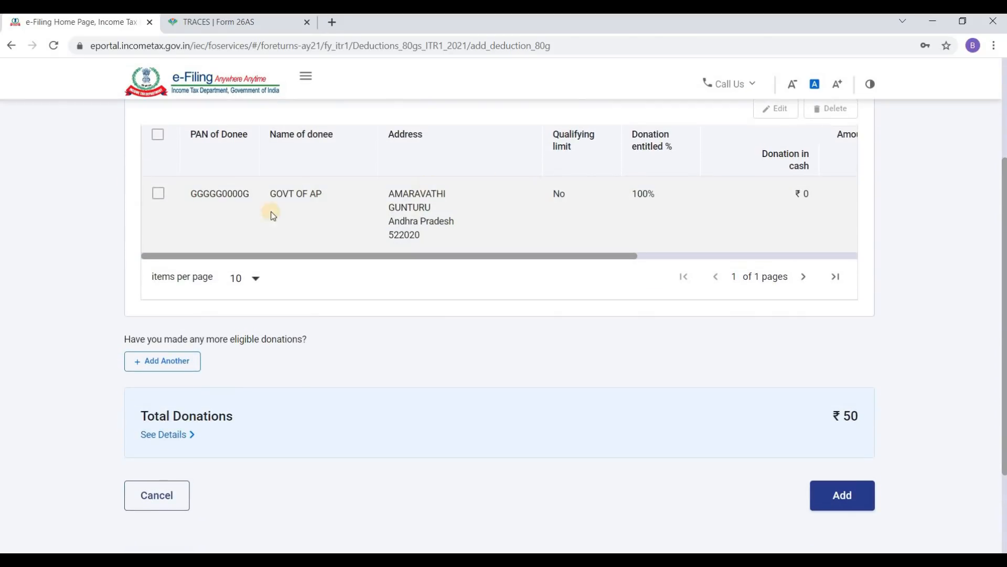
scroll(190, 227, up, 1)
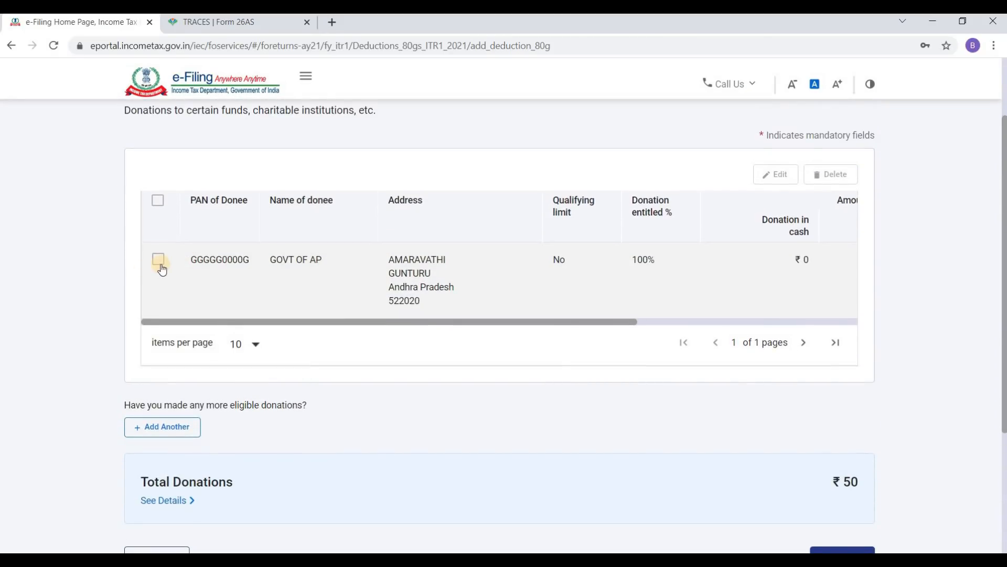
click(157, 258)
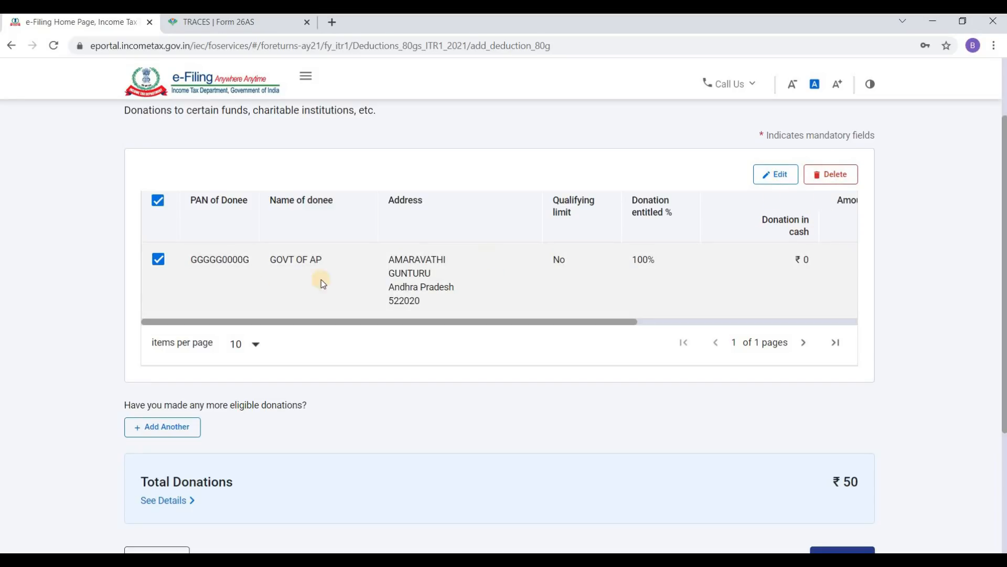
click(157, 258)
scroll(280, 258, down, 3)
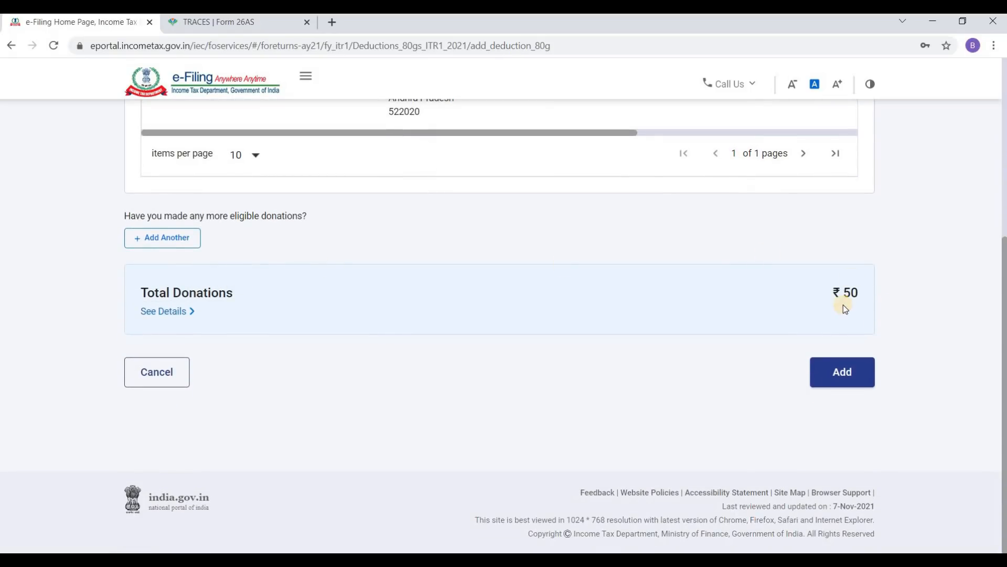
click(847, 388)
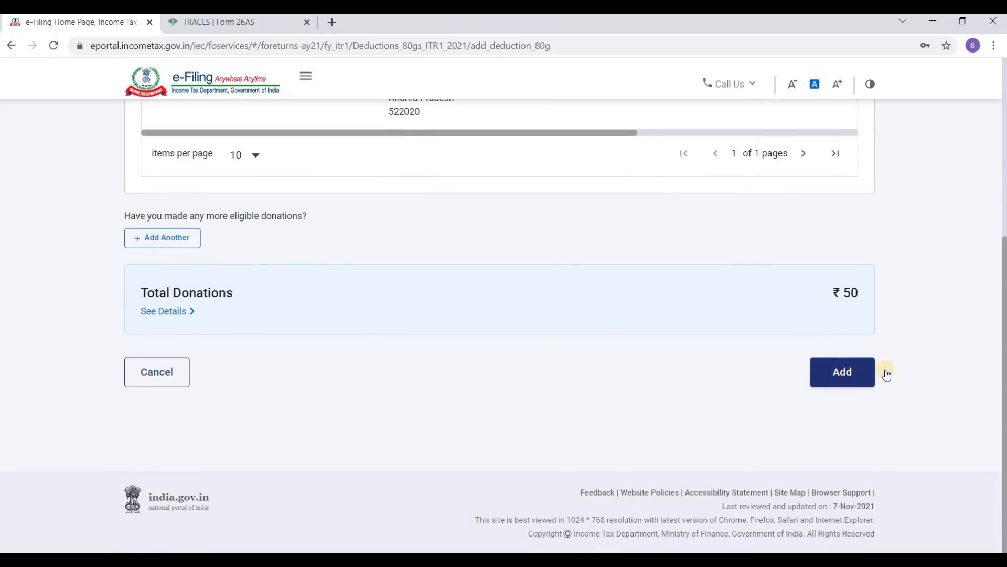
scroll(911, 362, down, 5)
click(852, 375)
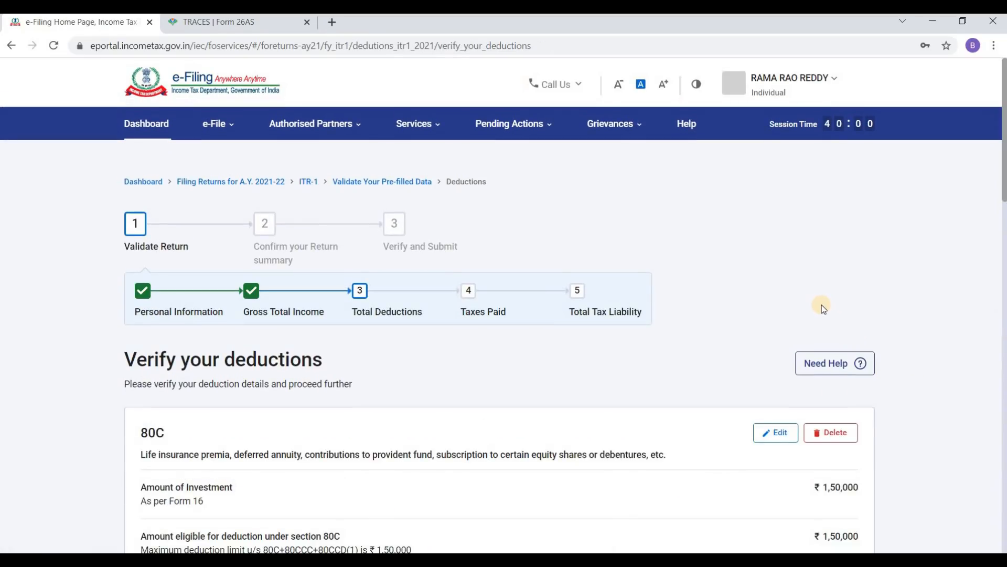
Step: Confirm the deductions totalling ₹1,58,770 after reviewing all cards
scroll(822, 304, down, 2)
scroll(822, 304, down, 7)
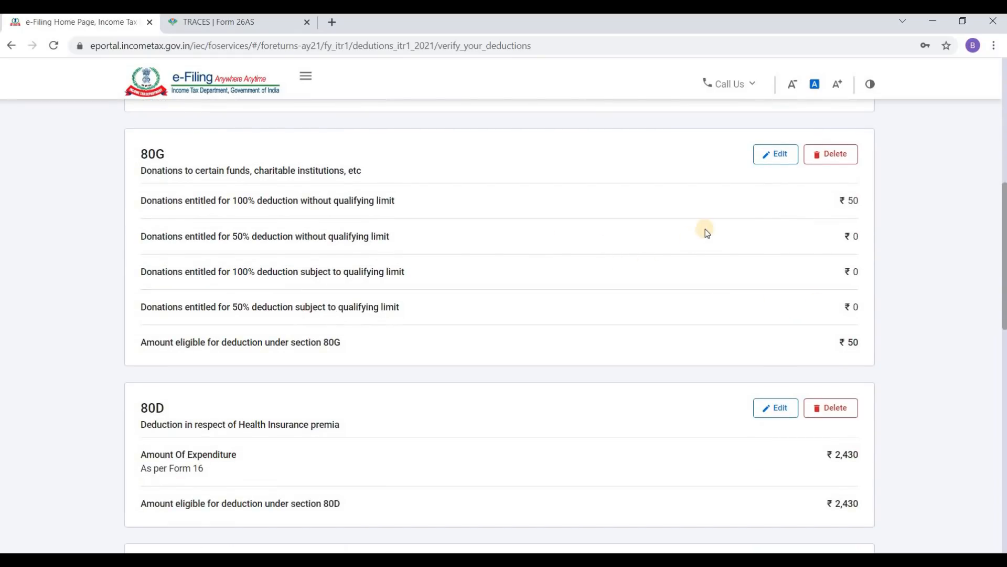
scroll(848, 274, down, 4)
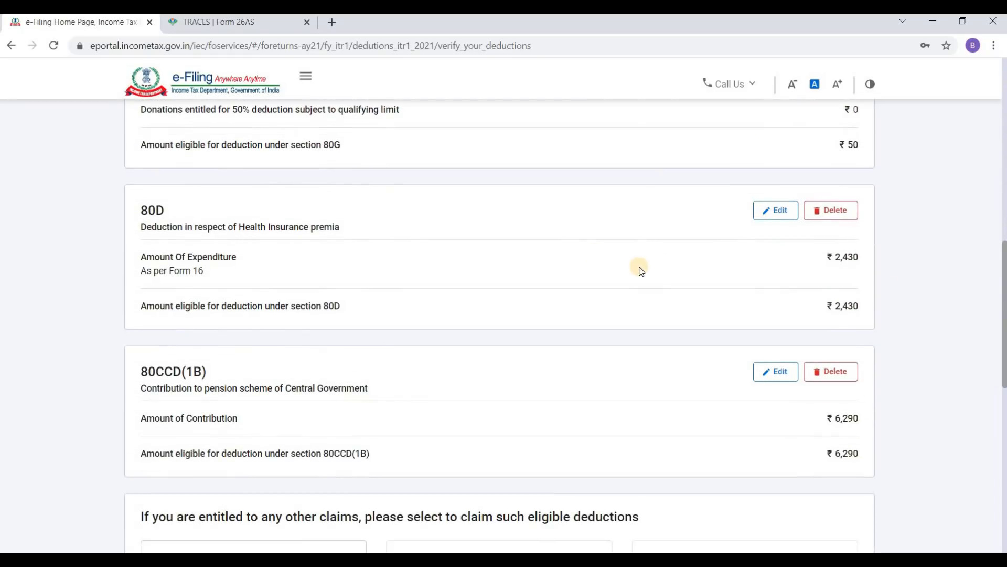
scroll(612, 284, down, 4)
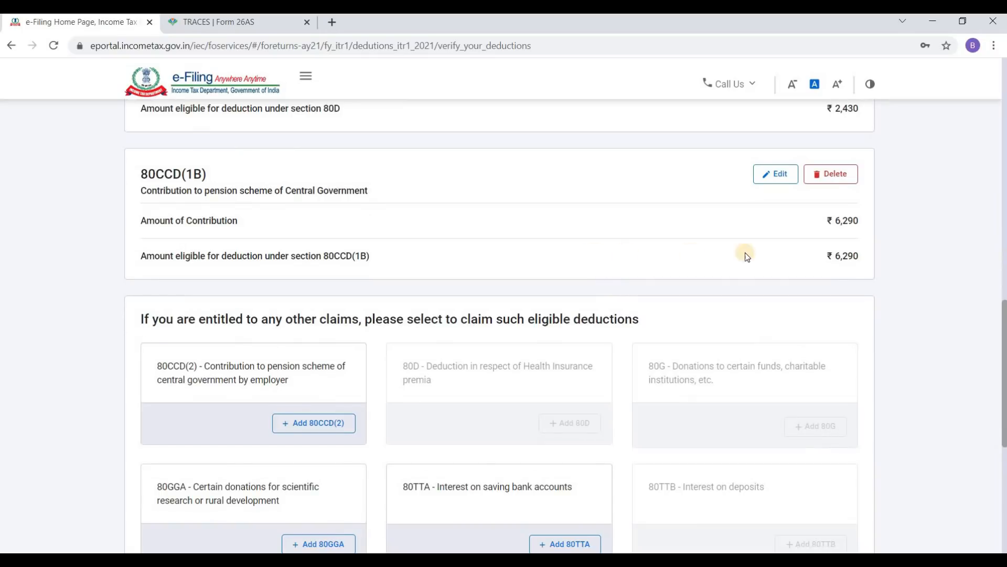
scroll(764, 255, down, 7)
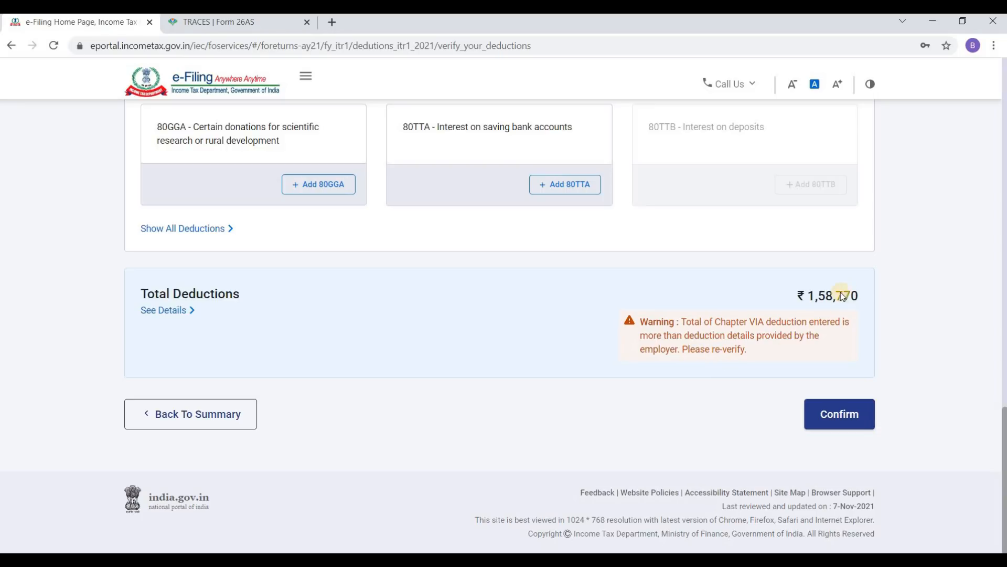
click(845, 413)
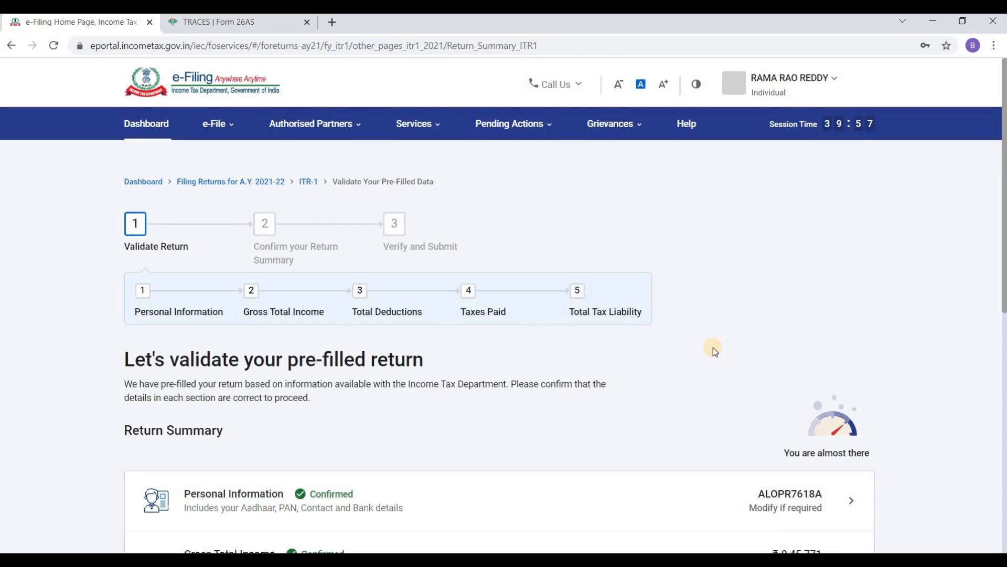
Step: Open the Tax Paid details and expand advance and self-assessment tax payments, showing ₹72,700 paid
scroll(656, 305, down, 5)
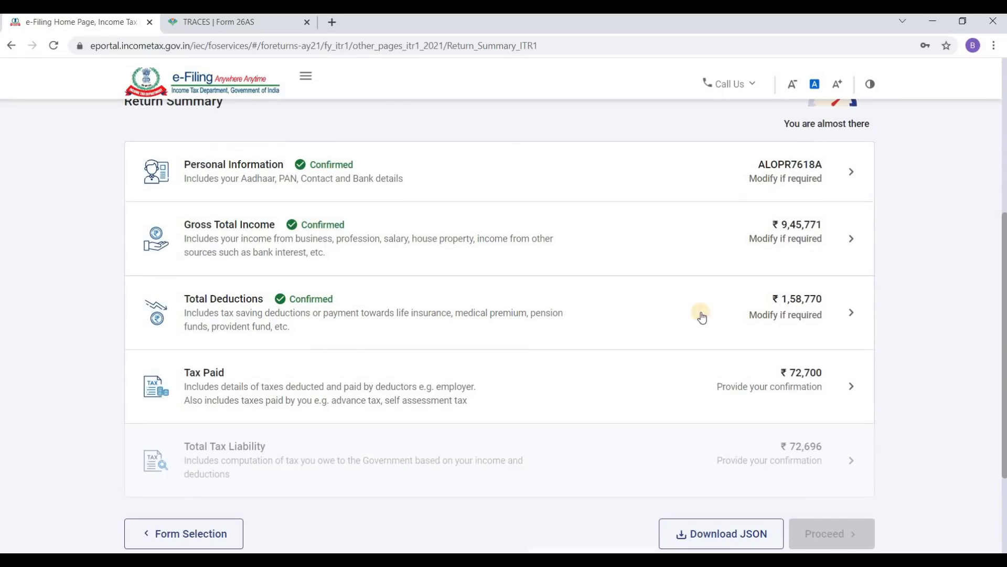
scroll(522, 329, down, 1)
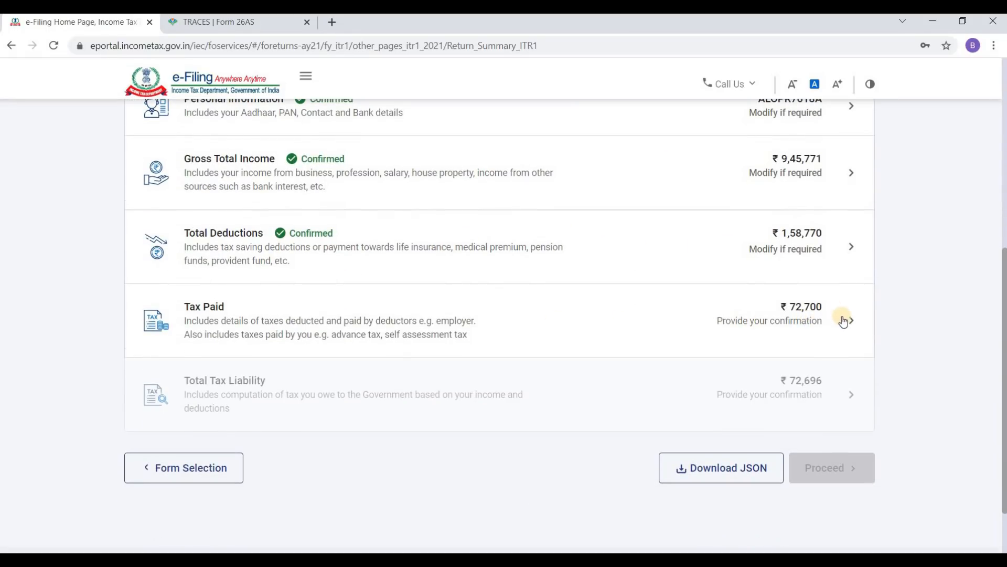
click(844, 321)
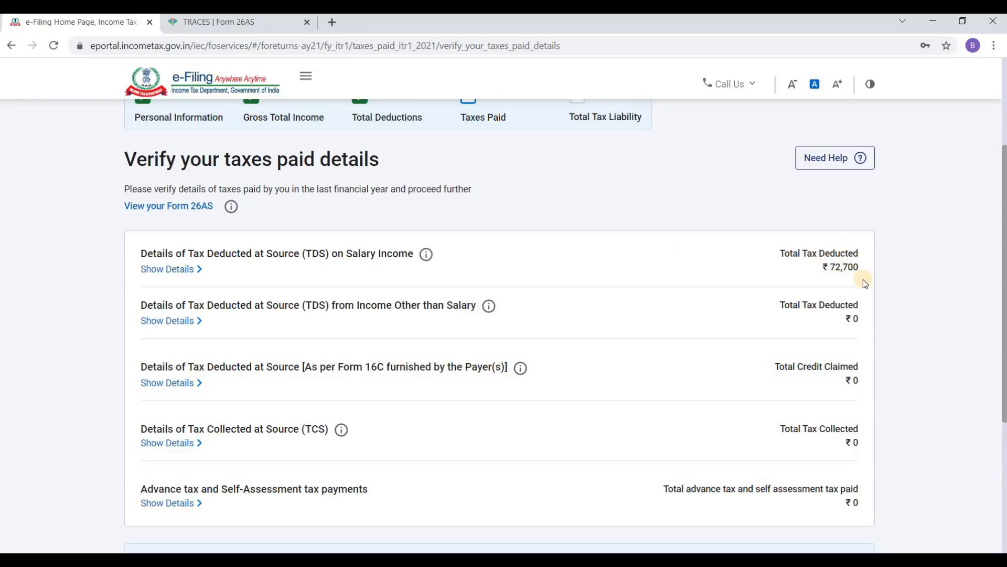
scroll(735, 279, down, 1)
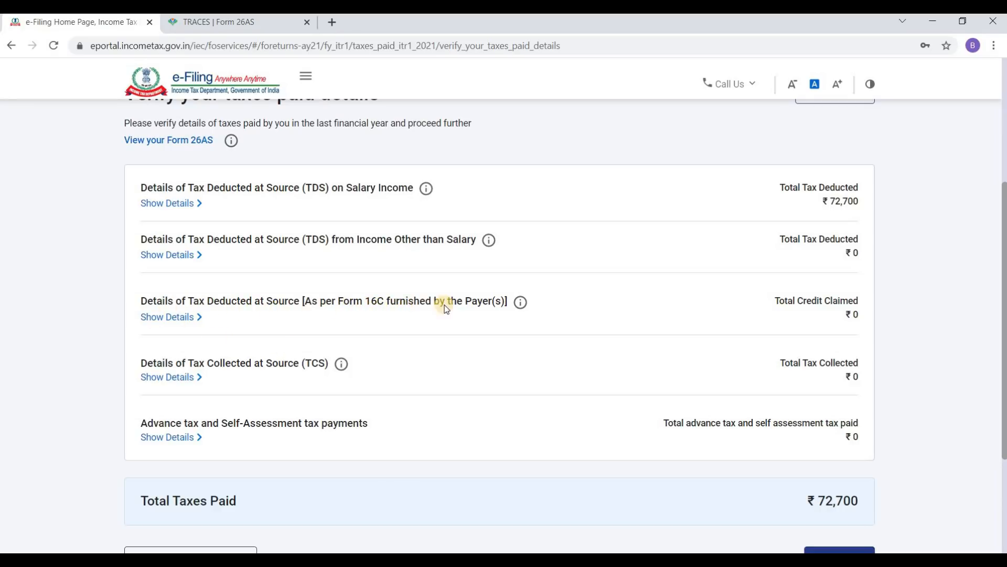
scroll(441, 323, down, 1)
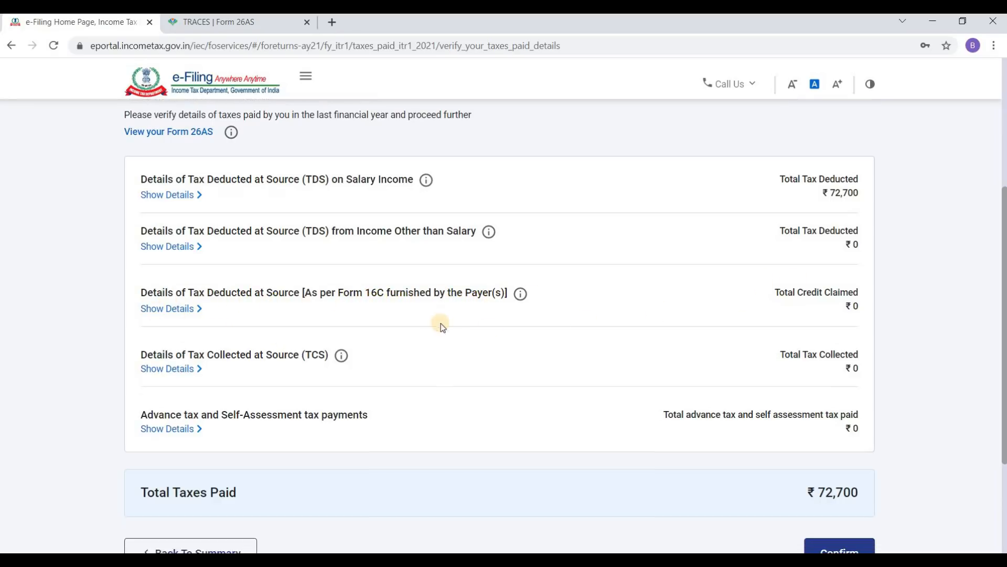
scroll(451, 320, down, 1)
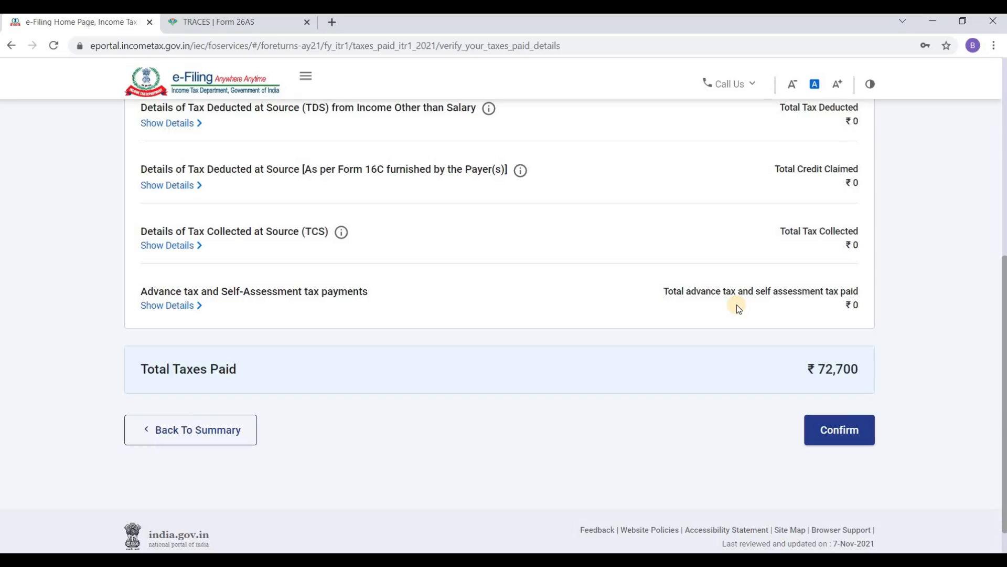
click(177, 306)
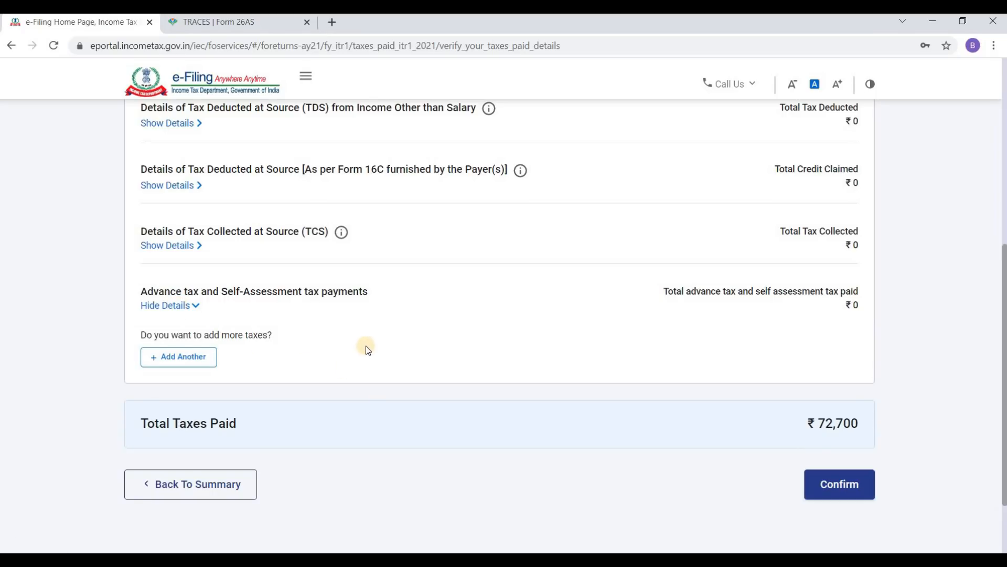
Step: Start a new advance/self-assessment tax payment entry, leaving the Tax Paid amount blank
click(195, 356)
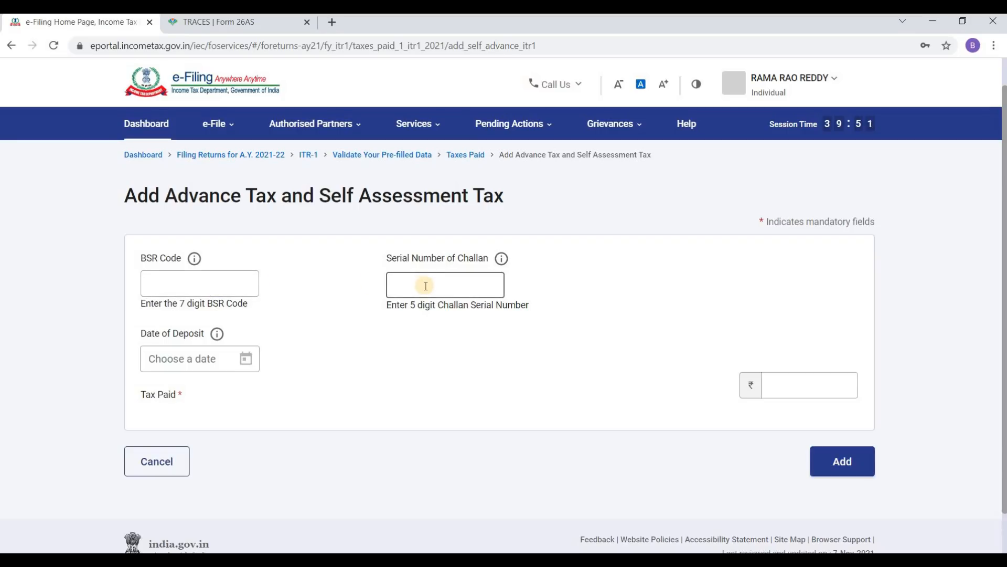
scroll(426, 285, down, 1)
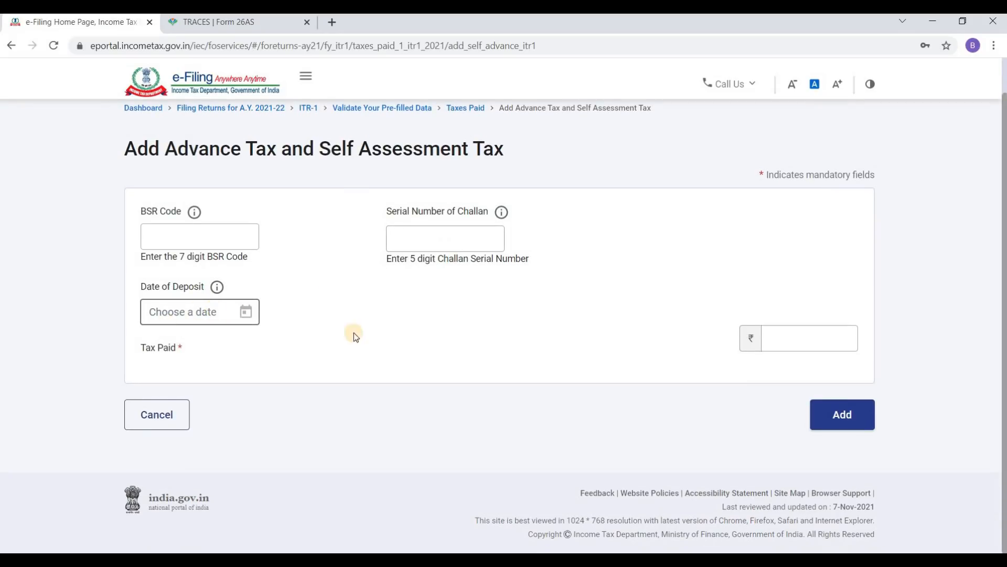
click(812, 337)
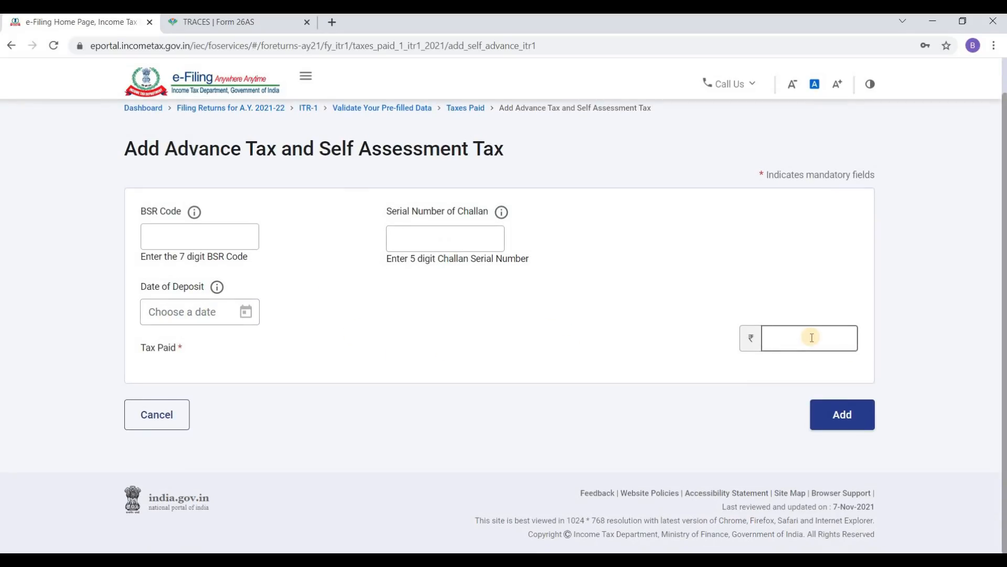
click(846, 416)
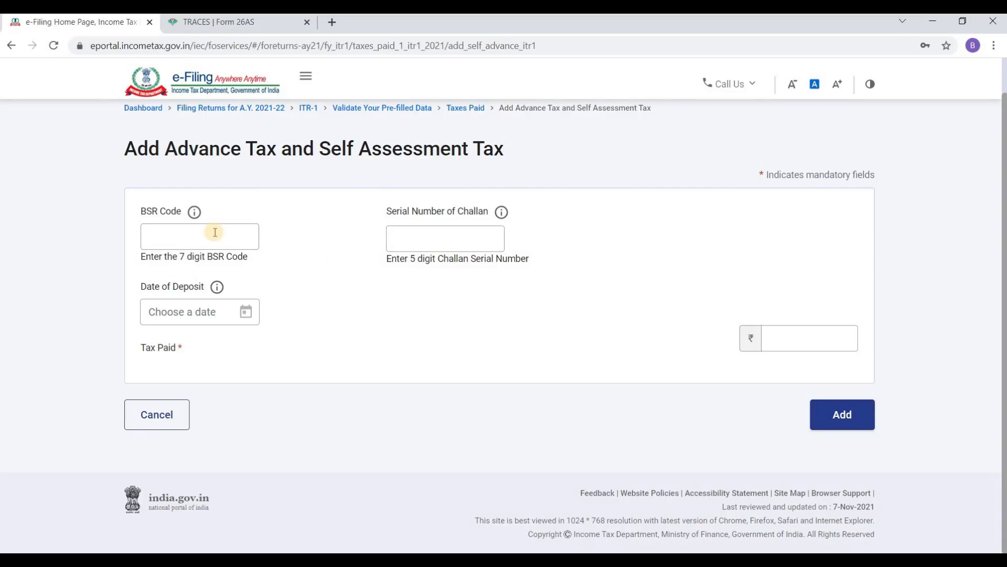
click(815, 344)
Step: Cancel the blank tax payment form and confirm total taxes paid of ₹72,700
click(154, 415)
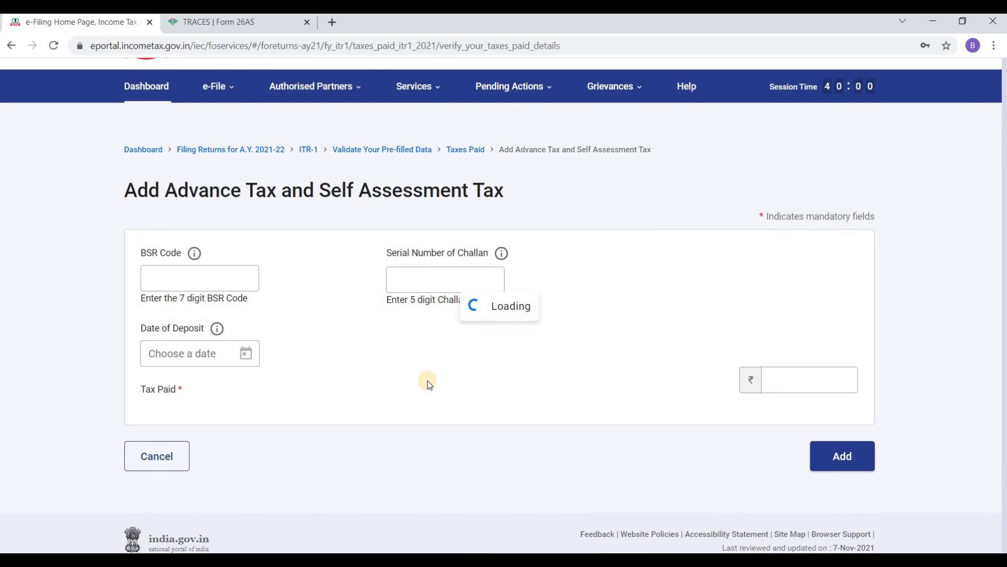
scroll(624, 327, down, 5)
scroll(619, 325, down, 3)
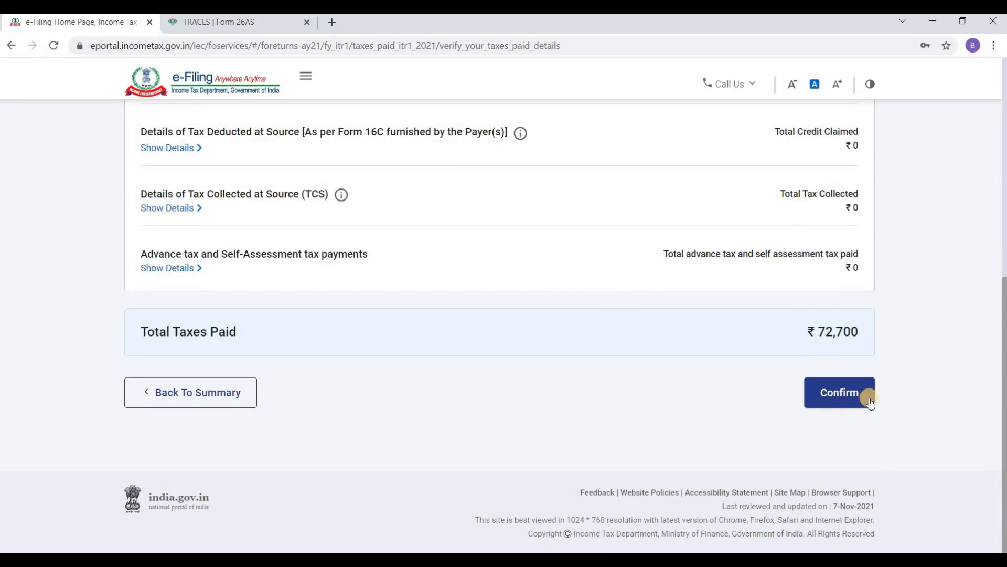
click(850, 395)
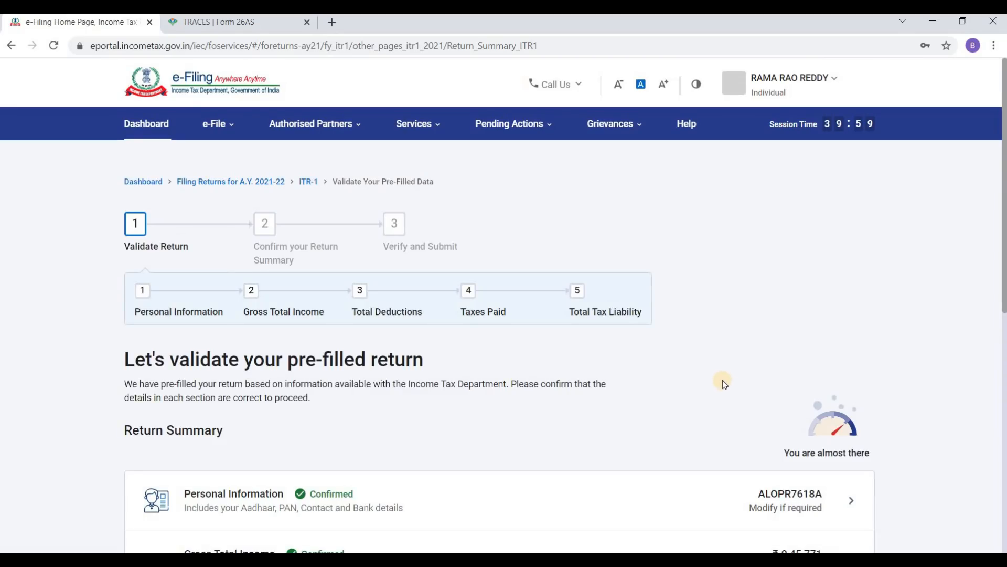
scroll(724, 377, down, 9)
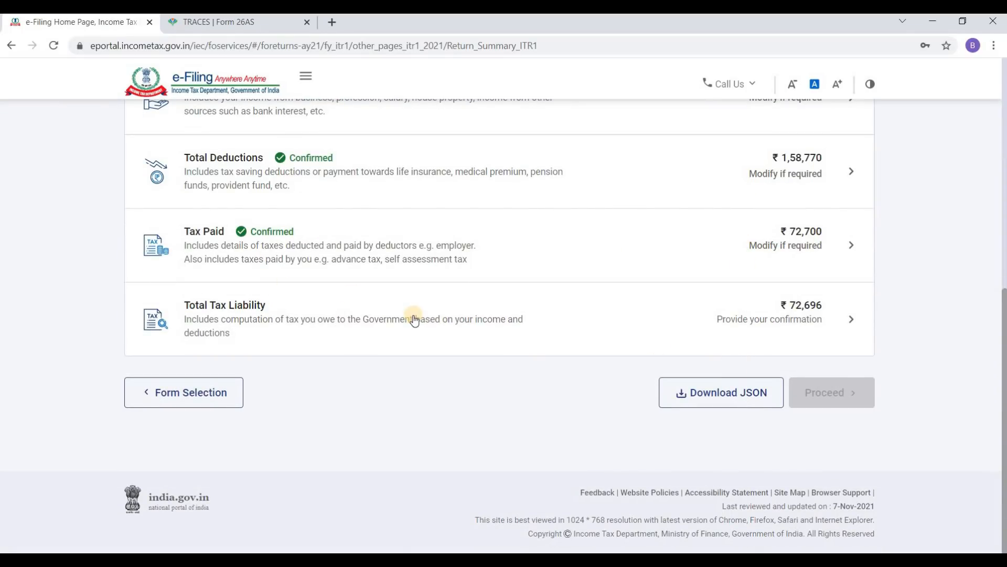
click(838, 316)
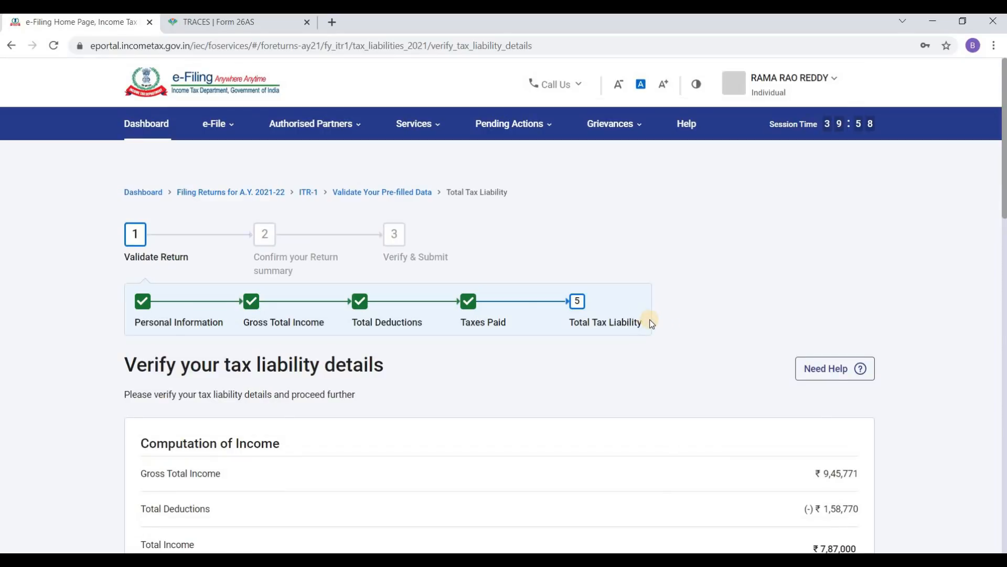
scroll(653, 325, down, 5)
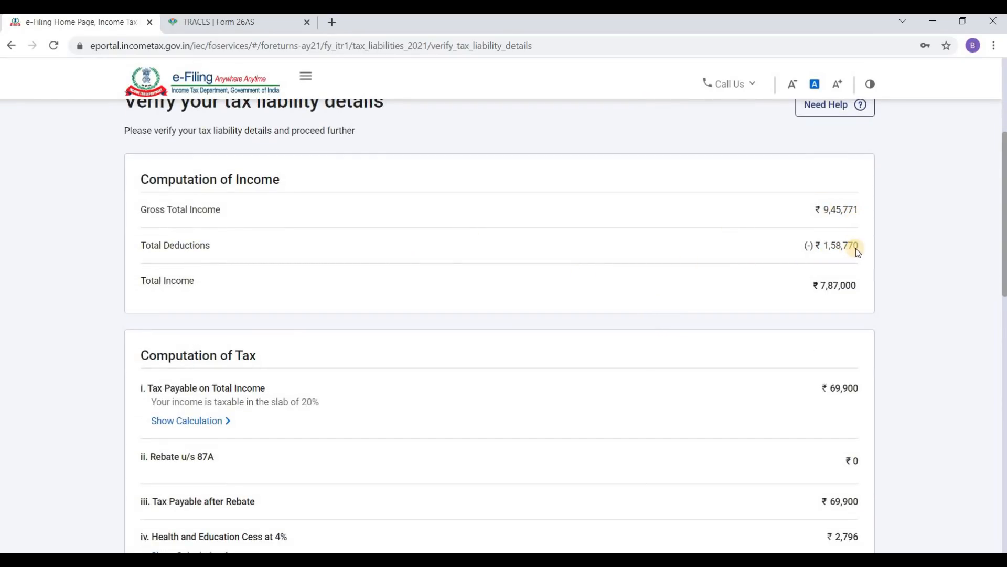
scroll(855, 248, down, 3)
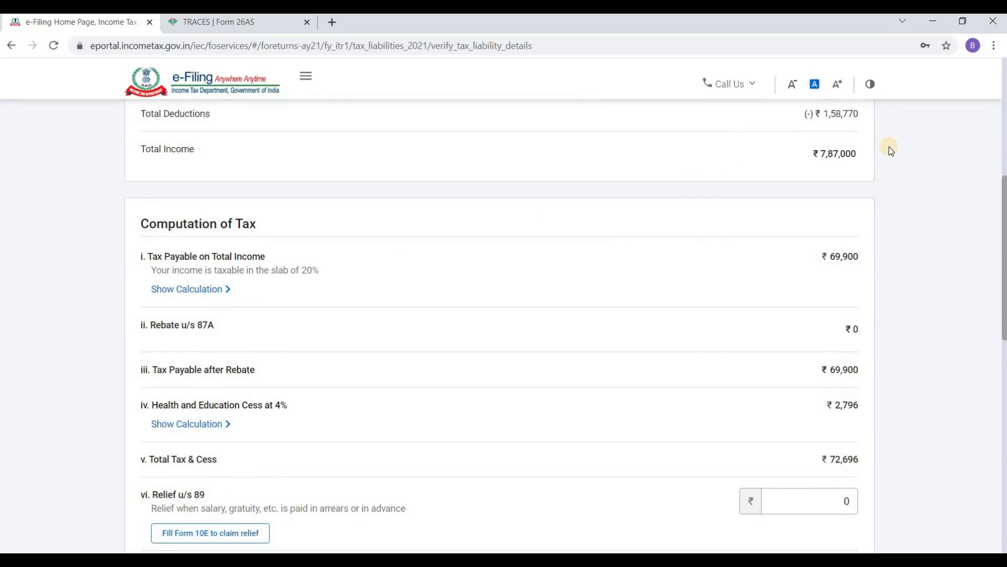
scroll(847, 178, down, 3)
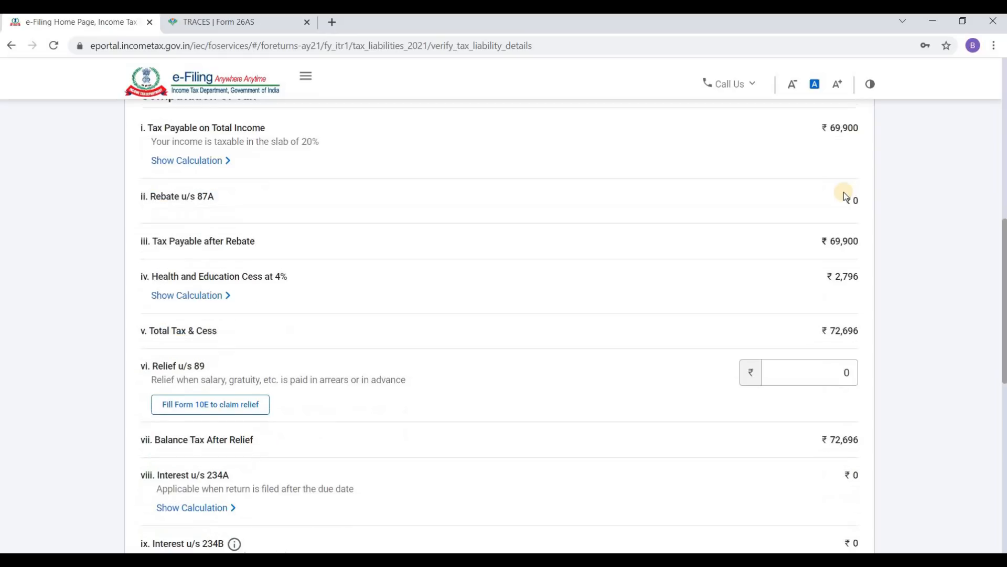
scroll(861, 147, up, 1)
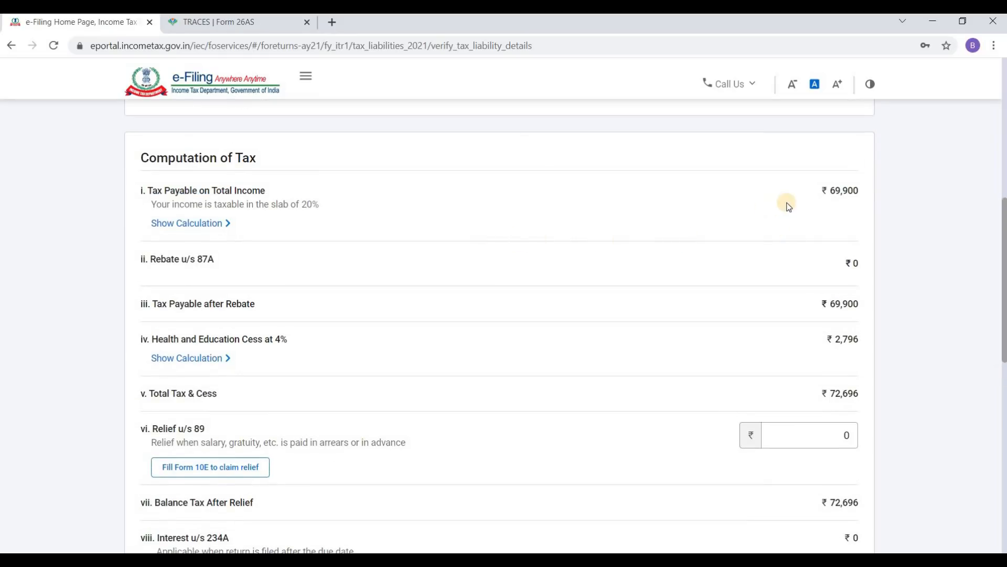
scroll(859, 206, down, 3)
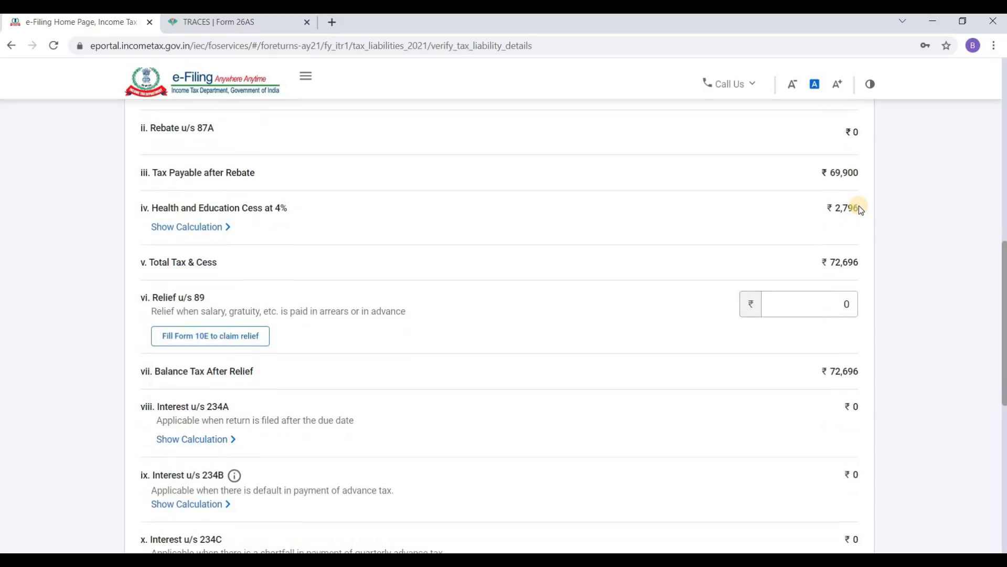
scroll(862, 210, down, 4)
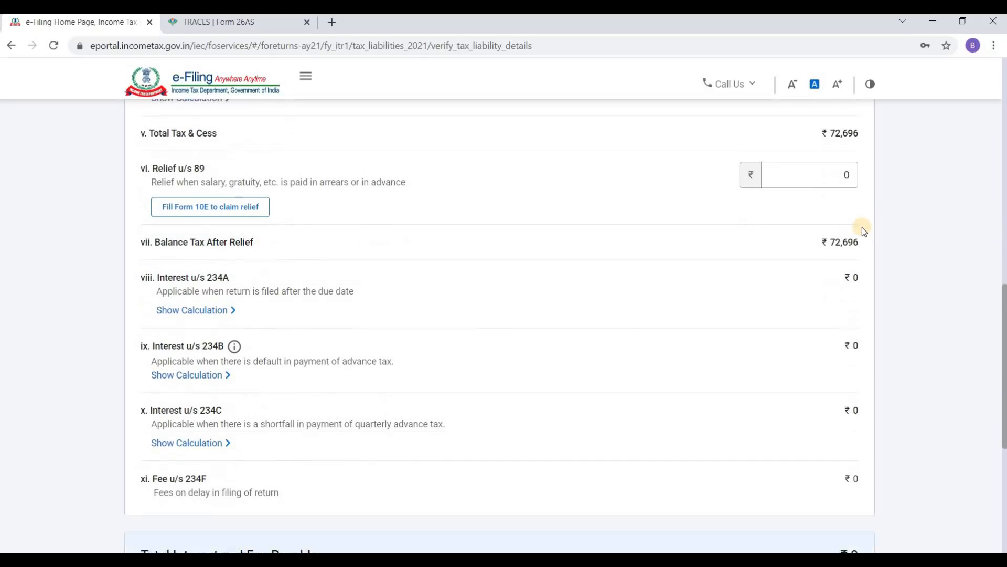
scroll(859, 230, up, 4)
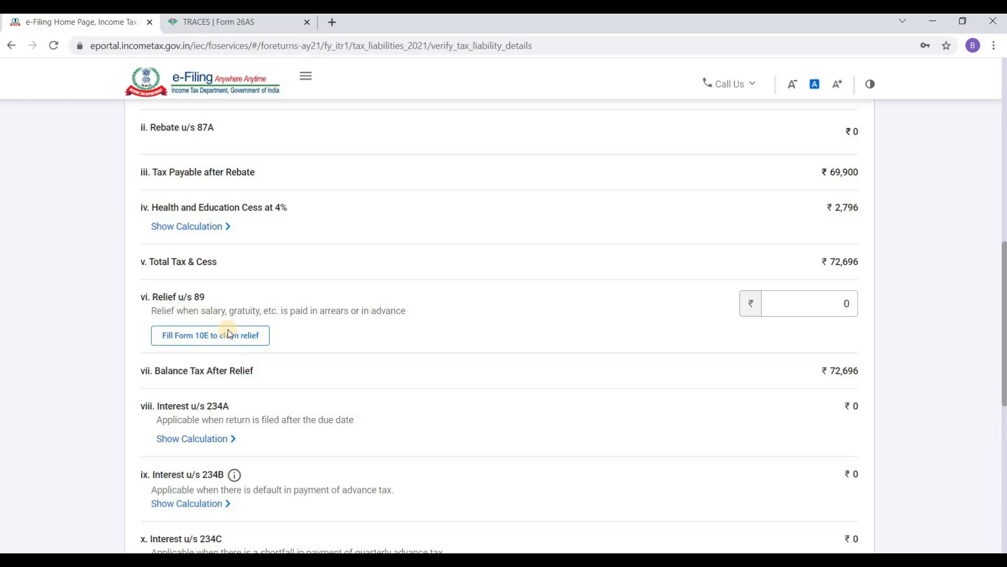
scroll(250, 311, down, 1)
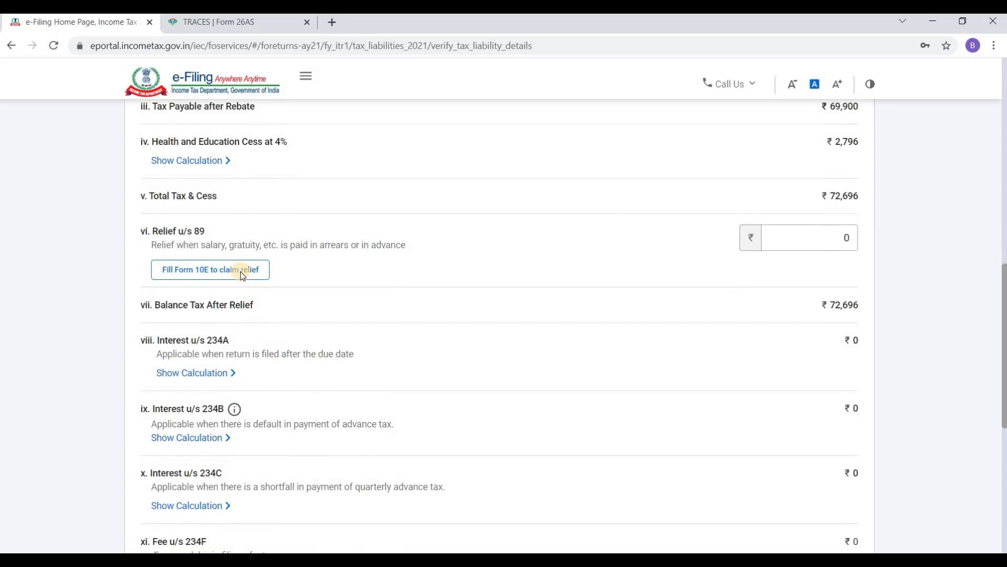
scroll(254, 269, down, 1)
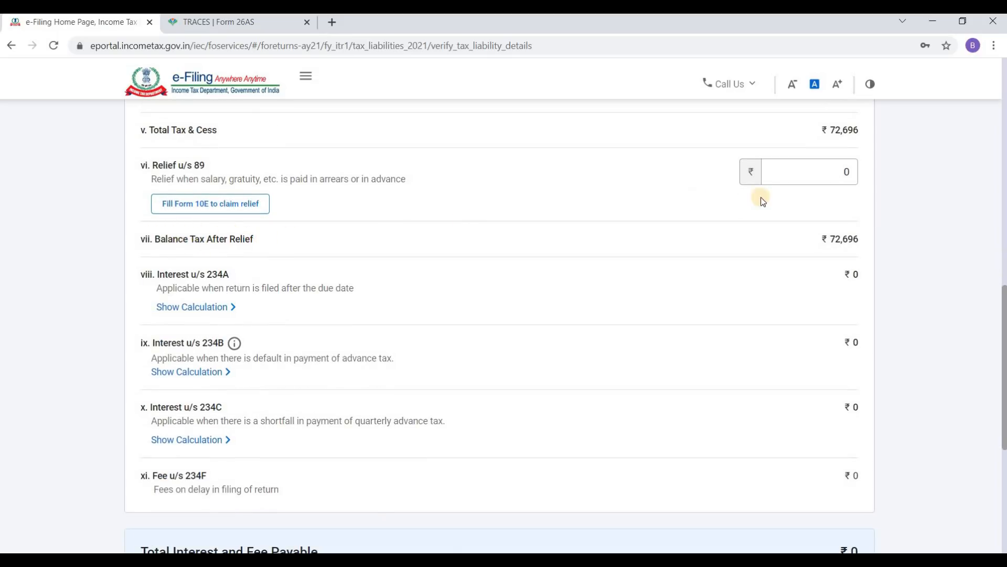
scroll(851, 268, down, 1)
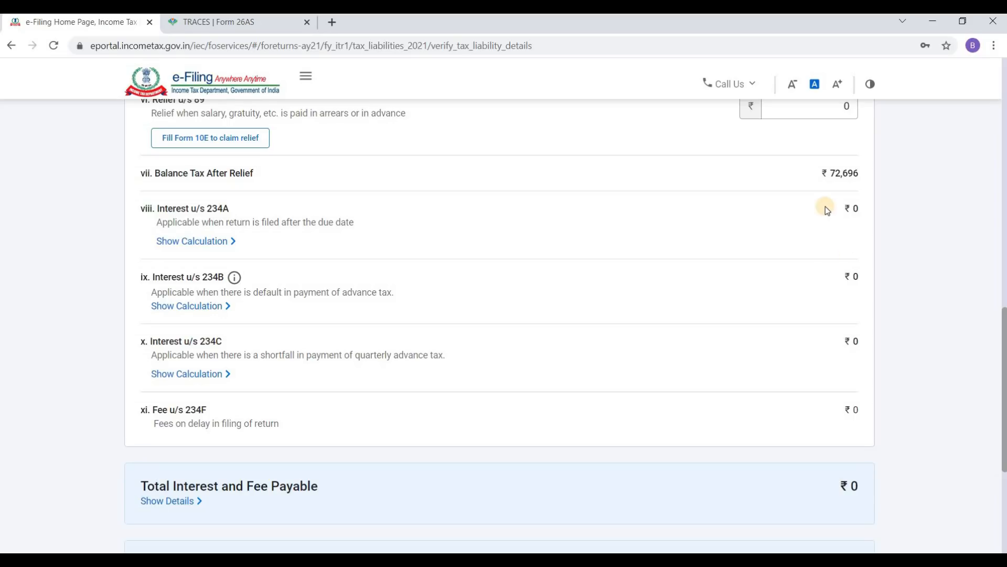
scroll(420, 398, down, 2)
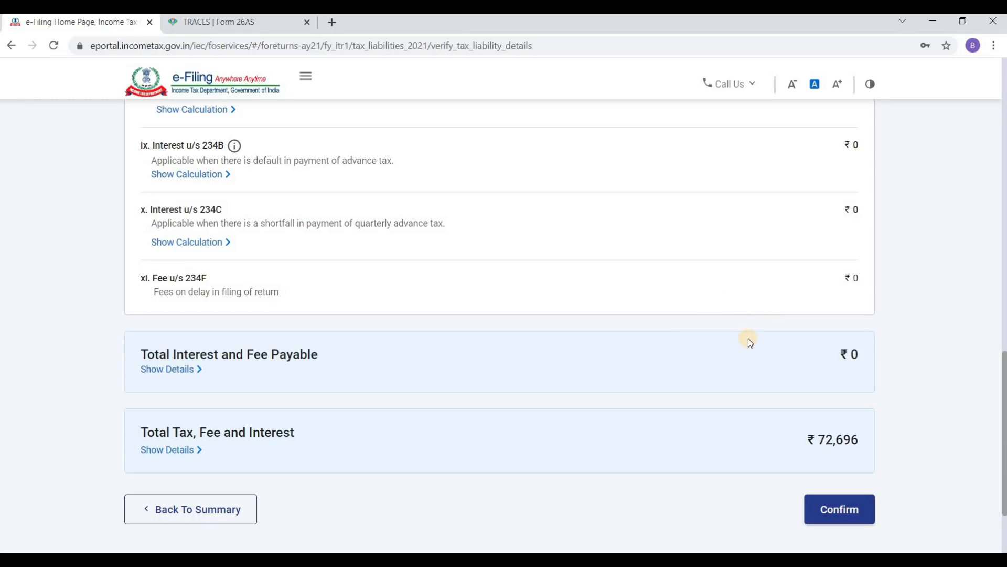
scroll(748, 339, down, 2)
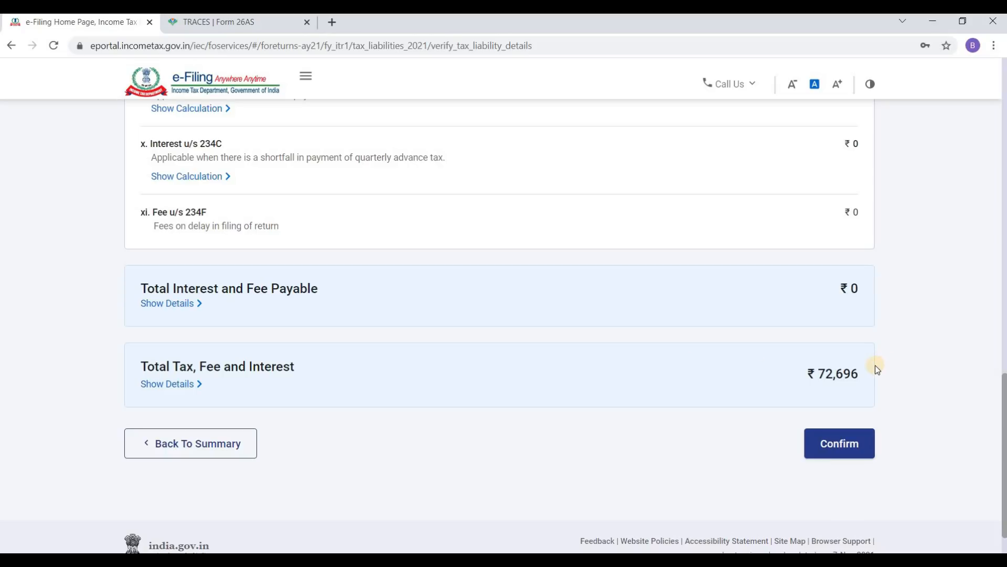
scroll(852, 393, down, 1)
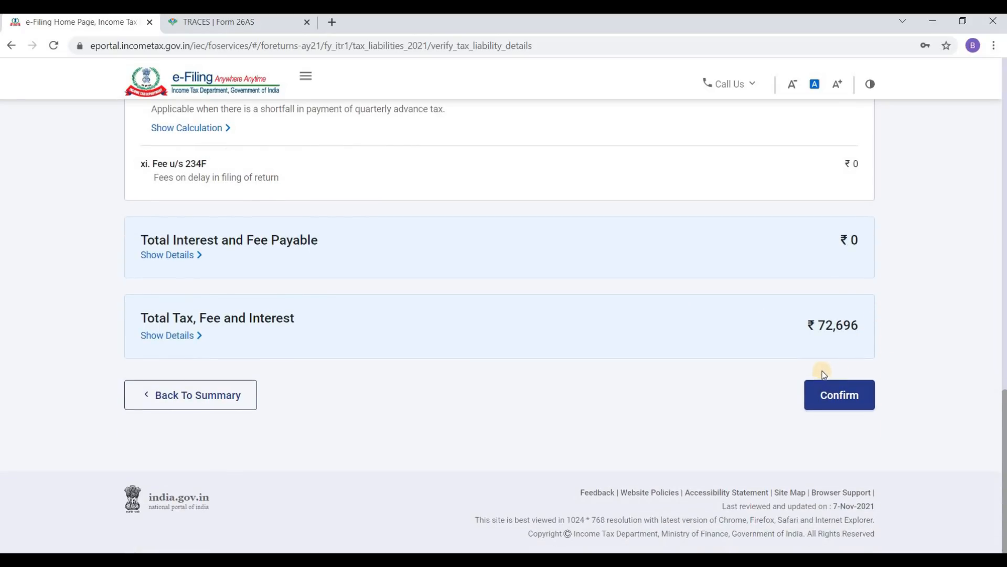
Step: Confirm the ₹72,696 tax liability figures
click(850, 399)
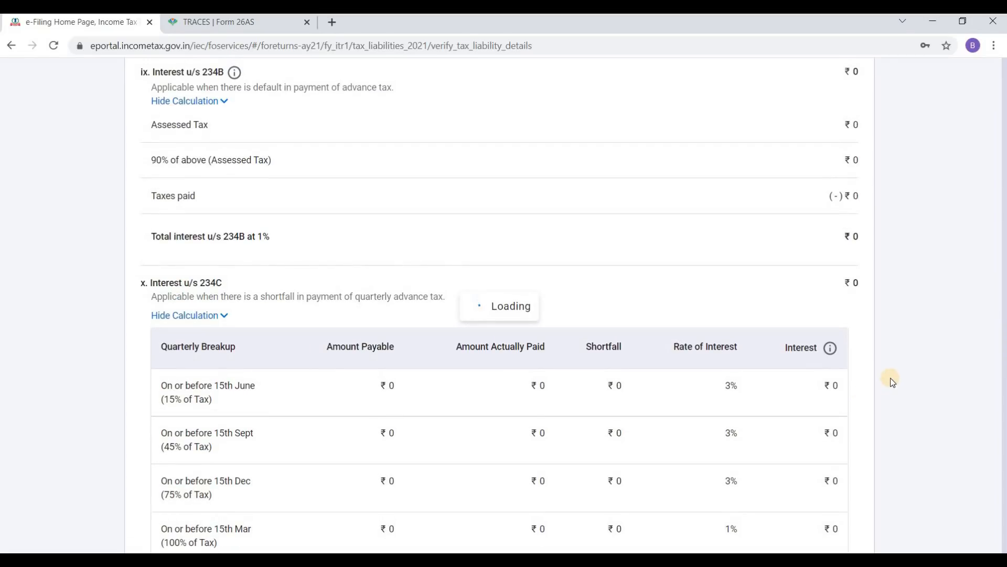
scroll(736, 324, down, 8)
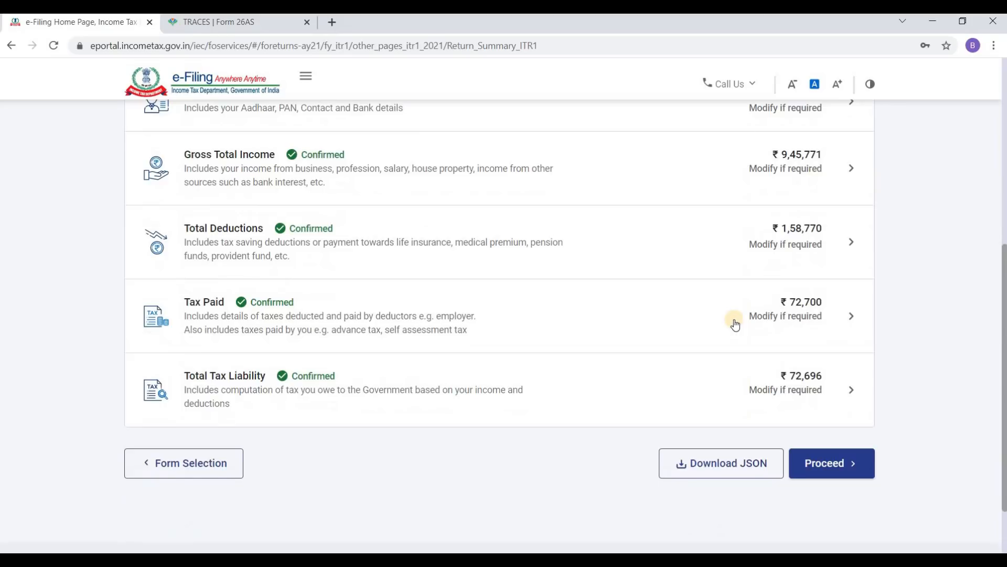
scroll(476, 342, up, 5)
scroll(367, 320, down, 4)
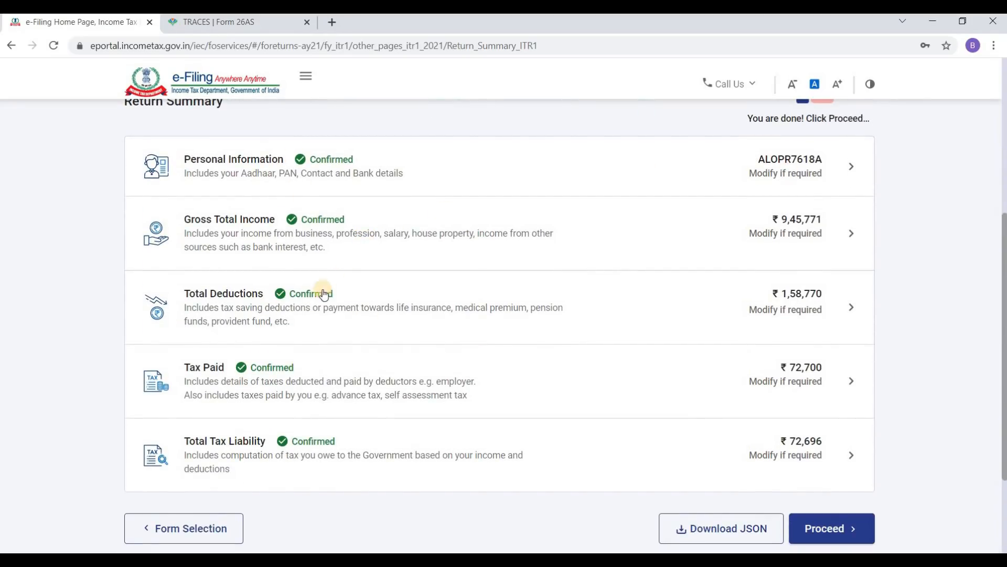
scroll(346, 357, down, 3)
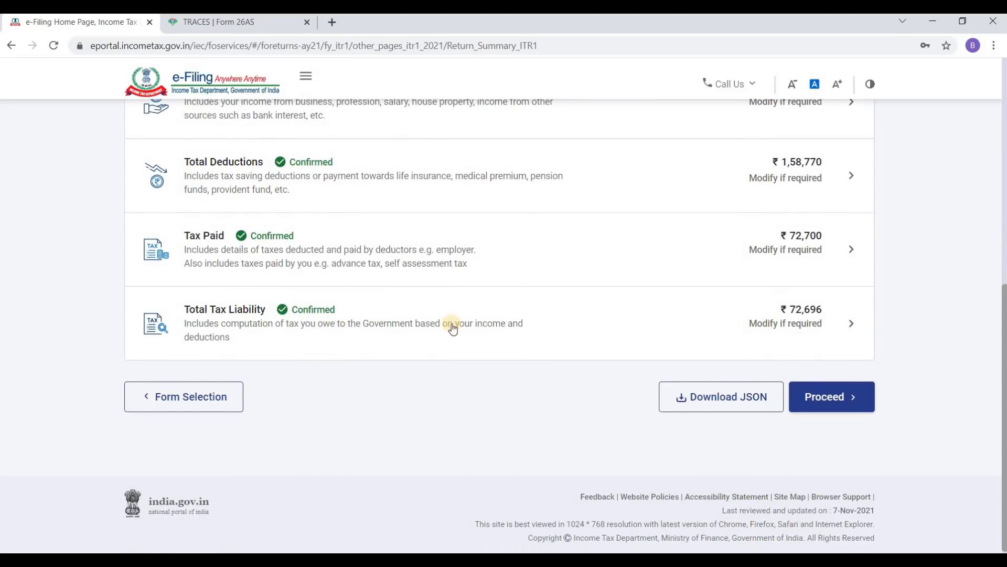
scroll(414, 399, down, 1)
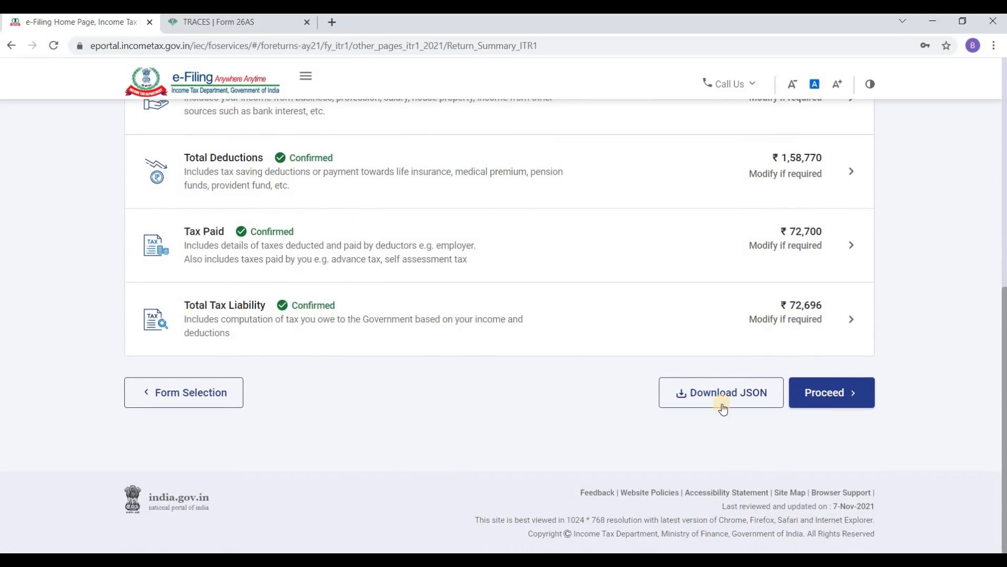
Step: Proceed from the Return Summary to the tax summary showing a ₹0 refund
click(838, 397)
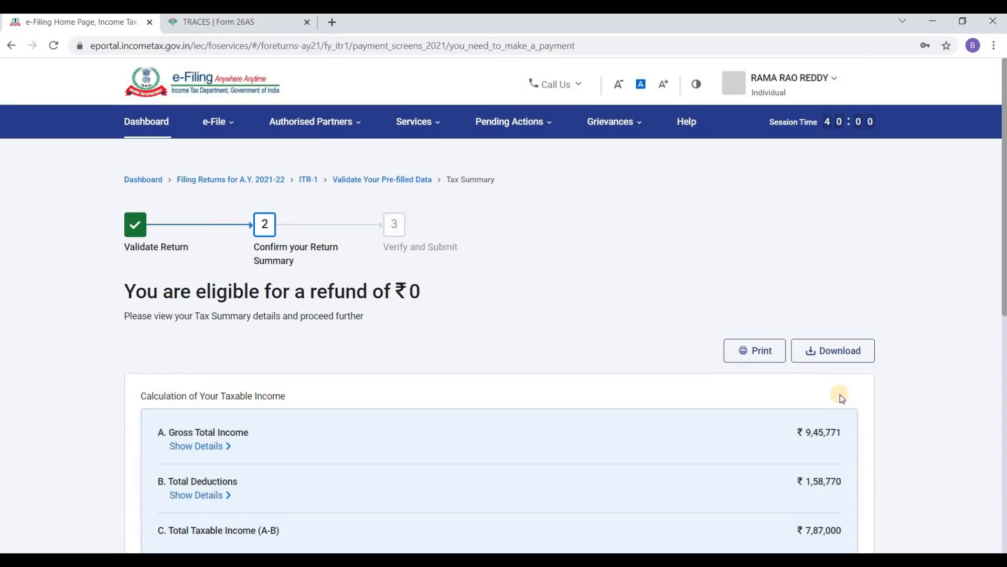
scroll(781, 362, down, 4)
scroll(814, 350, up, 3)
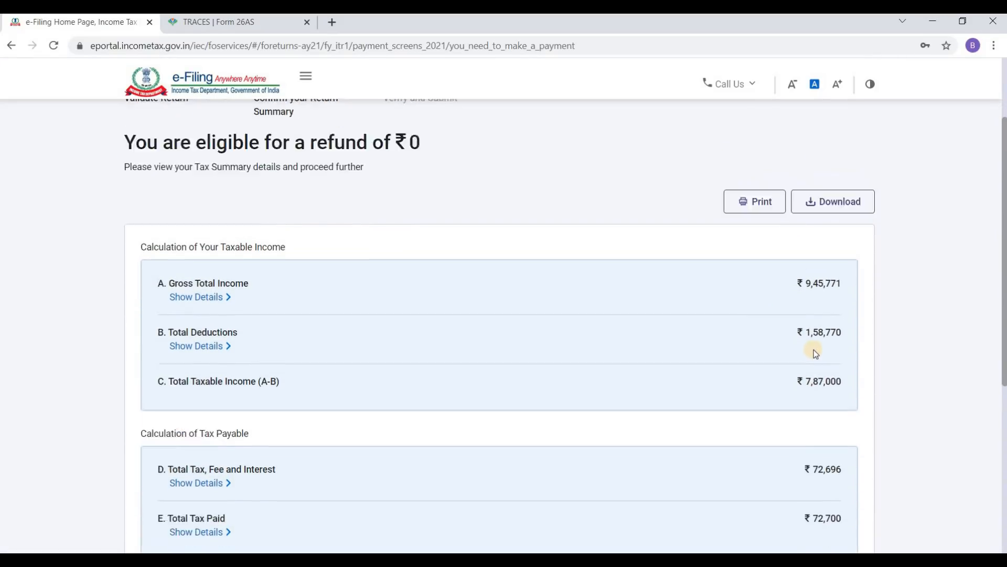
scroll(787, 353, down, 8)
scroll(747, 350, up, 10)
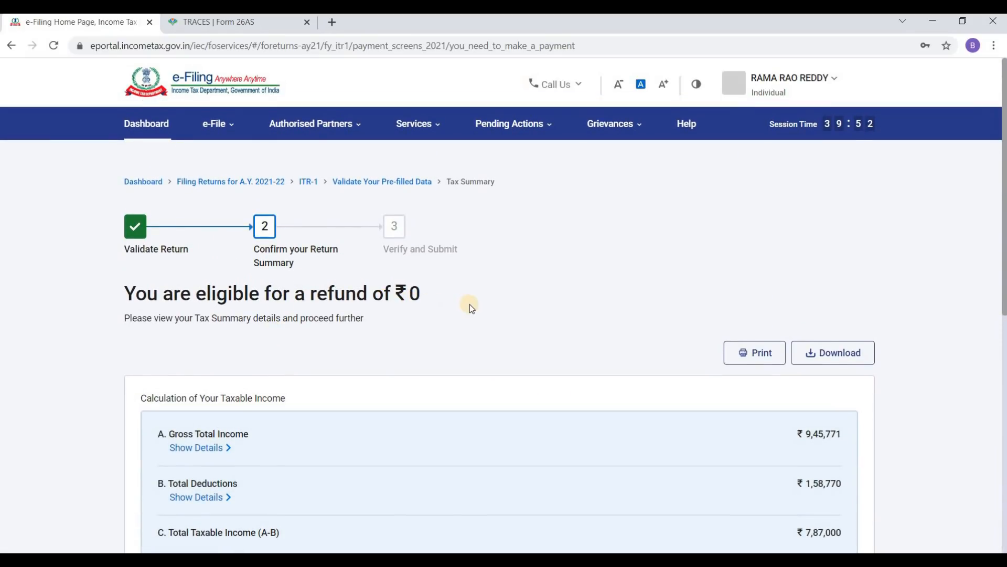
scroll(630, 289, down, 10)
Step: Choose Preview Return and accept the taxpayer's declaration
click(823, 393)
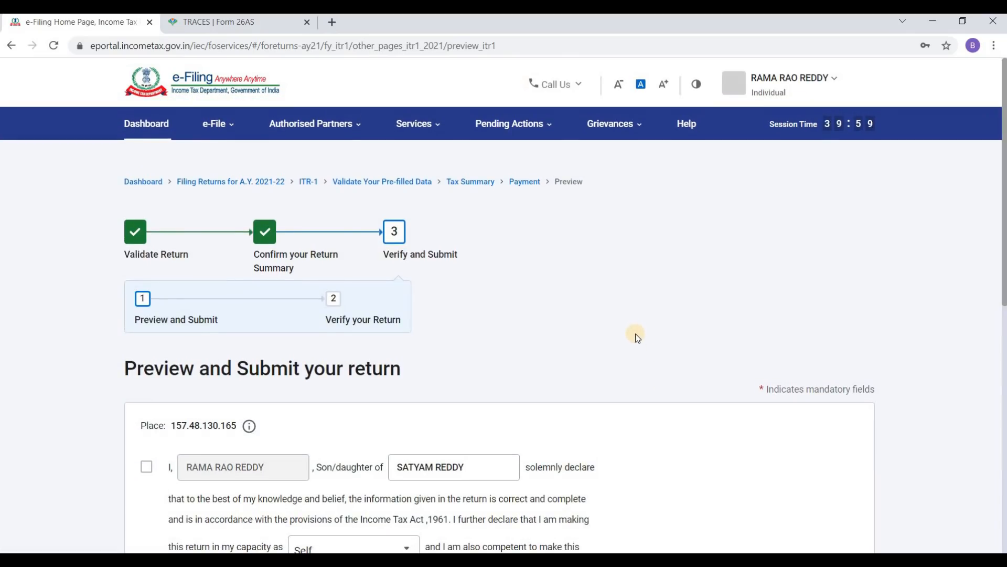
scroll(635, 333, down, 5)
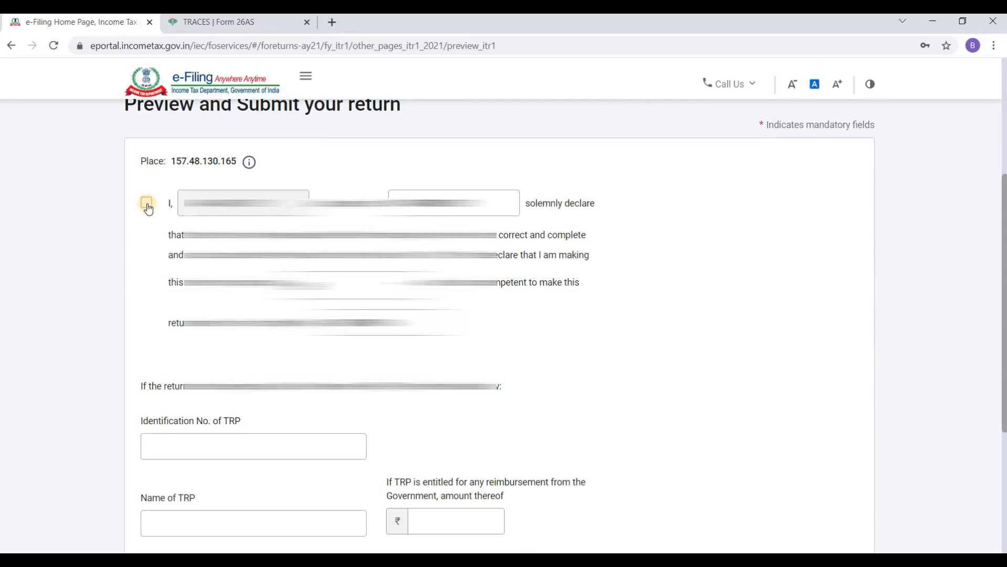
click(147, 203)
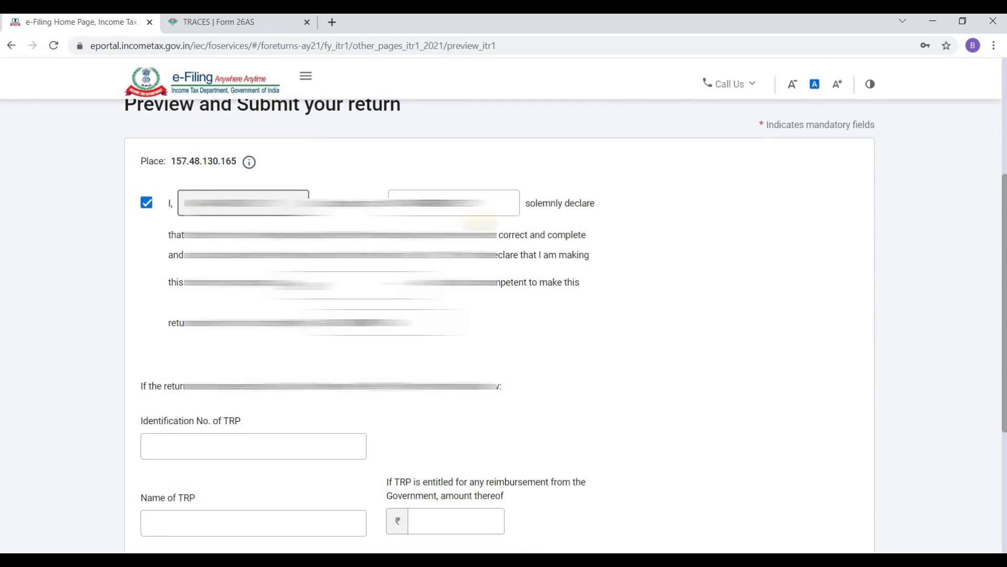
scroll(563, 334, down, 5)
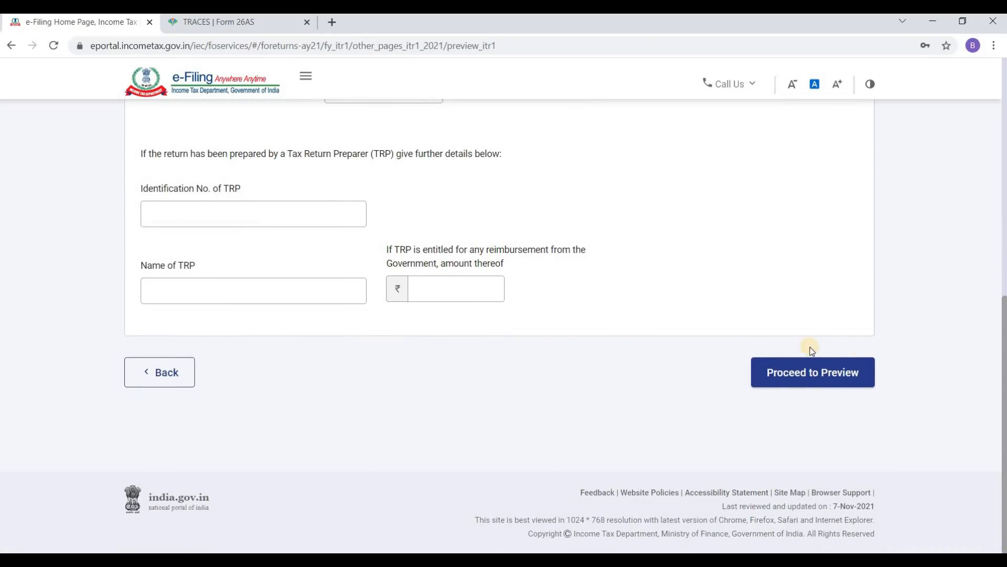
Step: Open the full ITR-1 Sahaj preview for AY 2021-22 and scroll through it
click(830, 372)
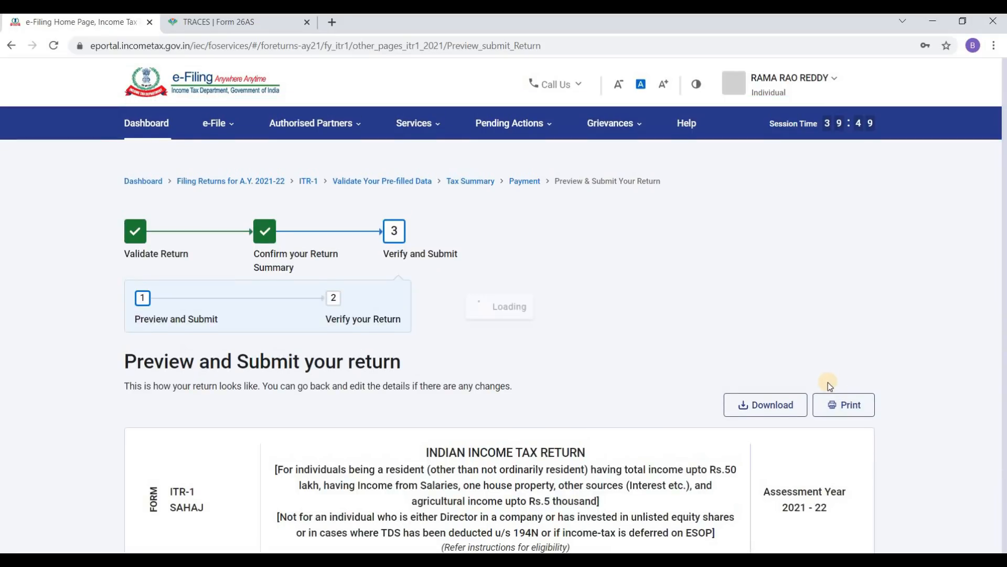
scroll(785, 340, down, 5)
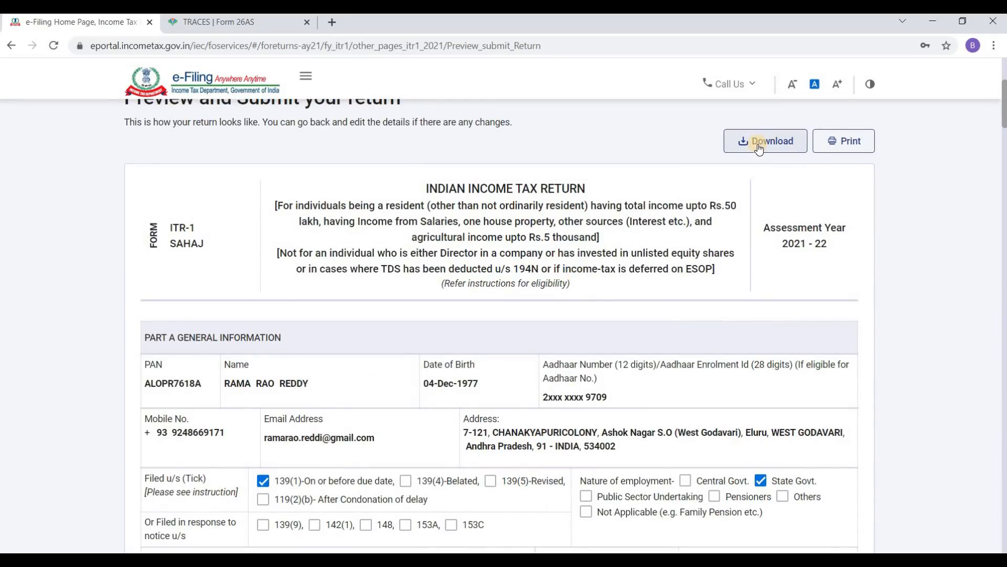
scroll(653, 262, down, 10)
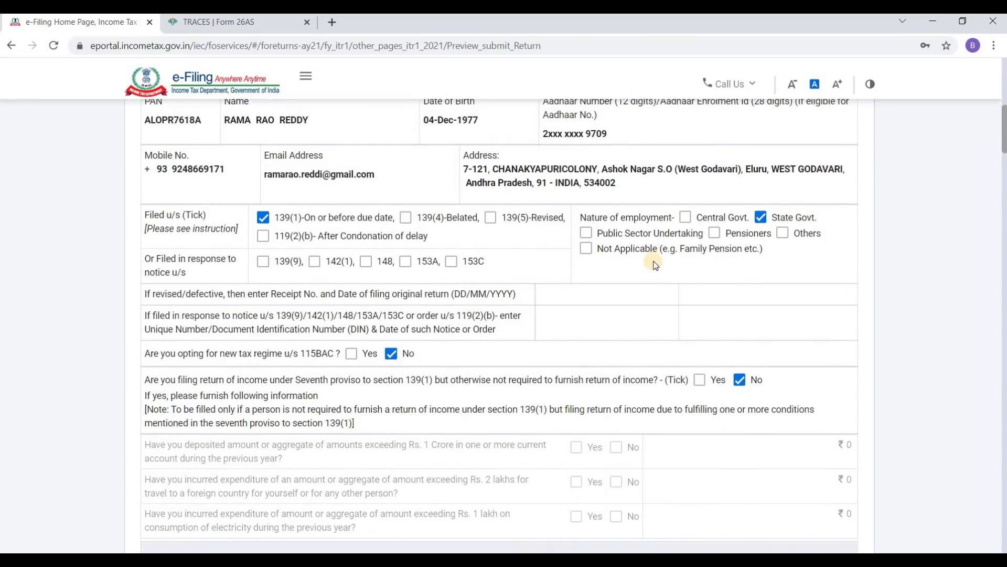
scroll(653, 260, down, 20)
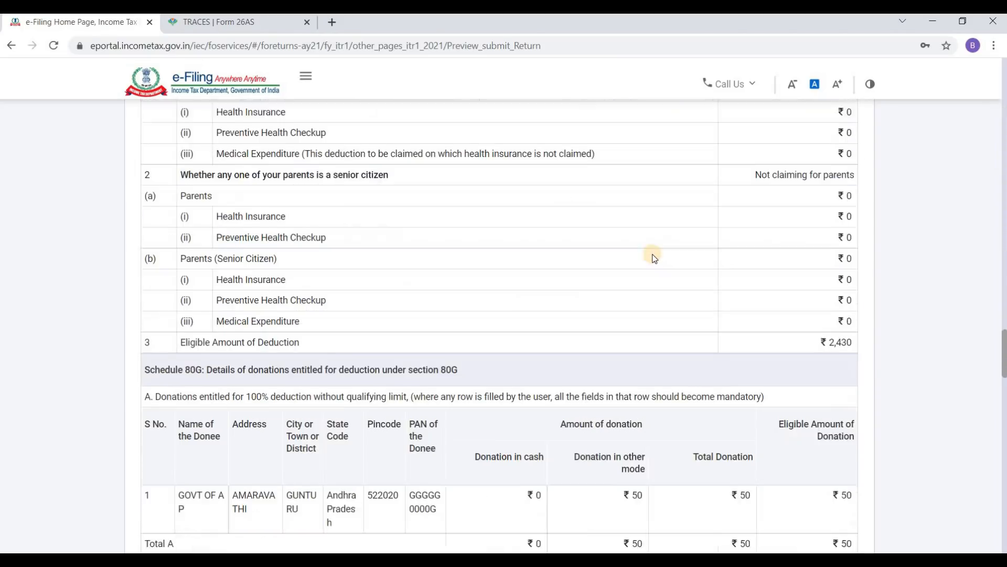
scroll(654, 251, down, 20)
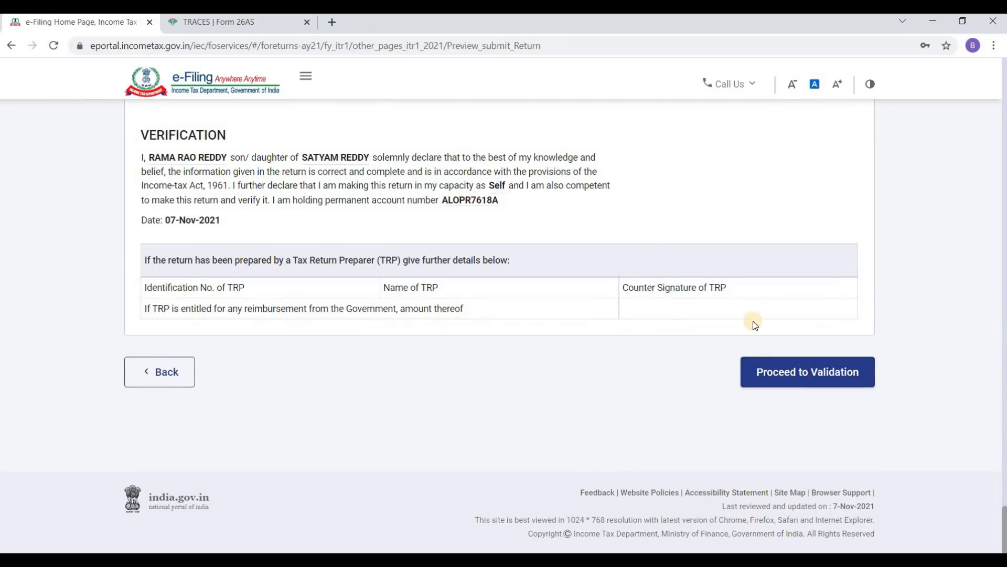
Step: Validate the return and review the 3 errors requiring amounts for Nature of Exempt Allowance
click(810, 375)
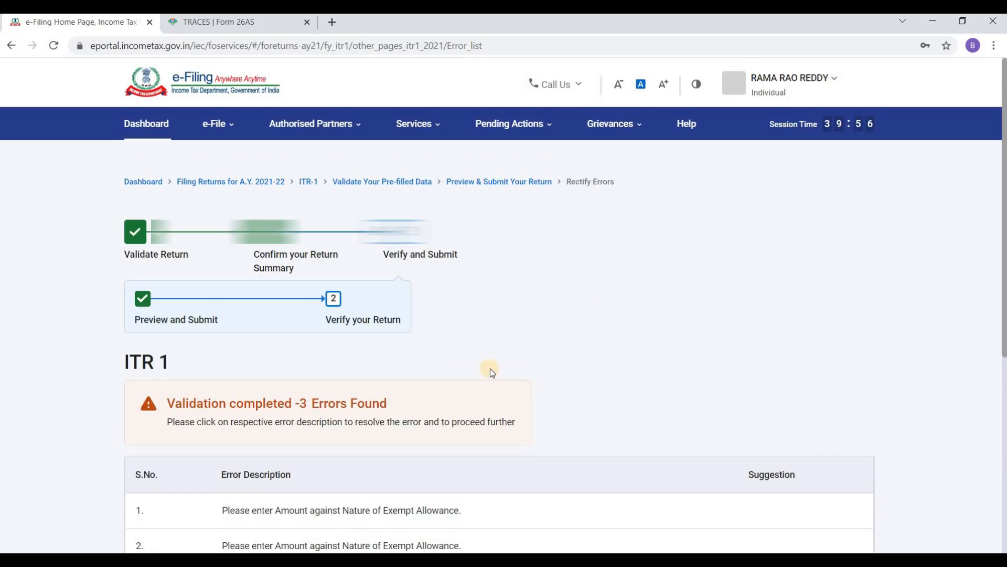
scroll(490, 368, down, 5)
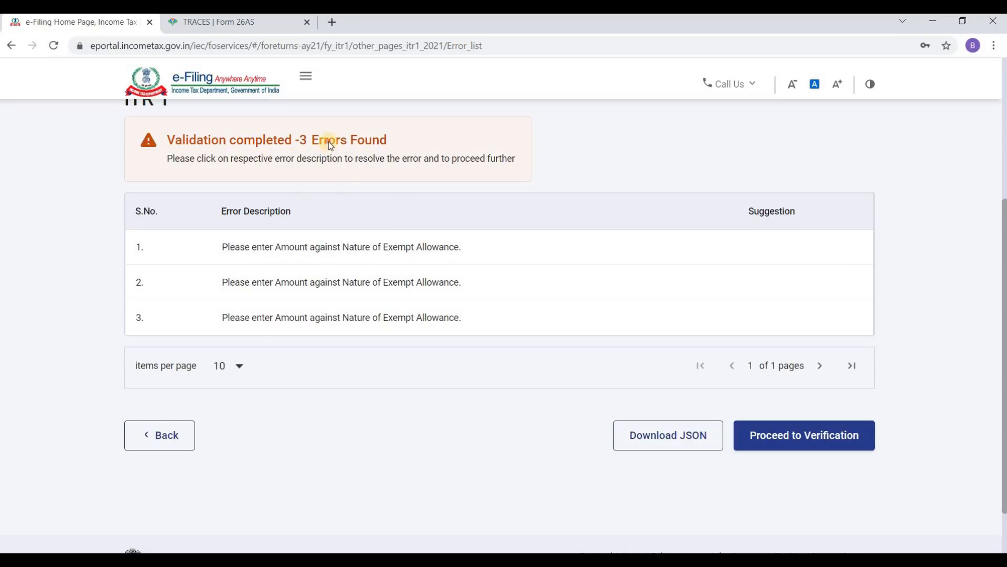
scroll(329, 188, up, 3)
scroll(341, 306, down, 4)
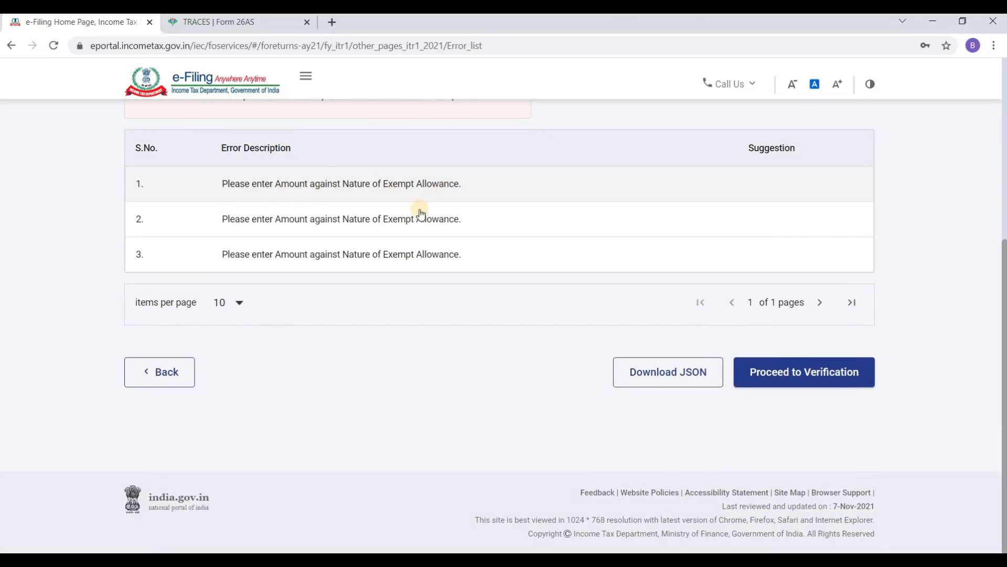
scroll(428, 259, up, 3)
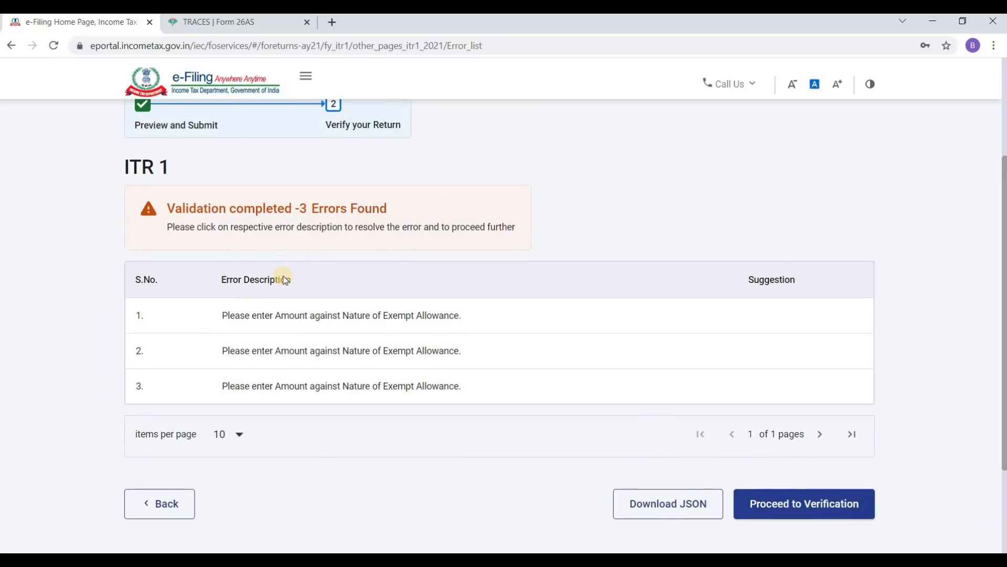
scroll(292, 238, up, 3)
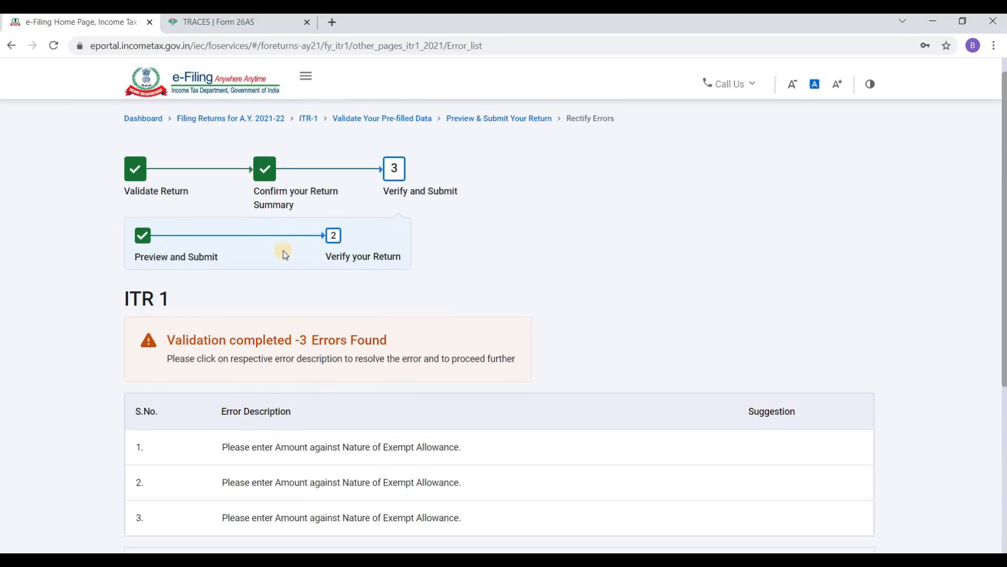
Step: Return to the summary, open Gross Total Income, and continue past the salary exemption questions
click(251, 167)
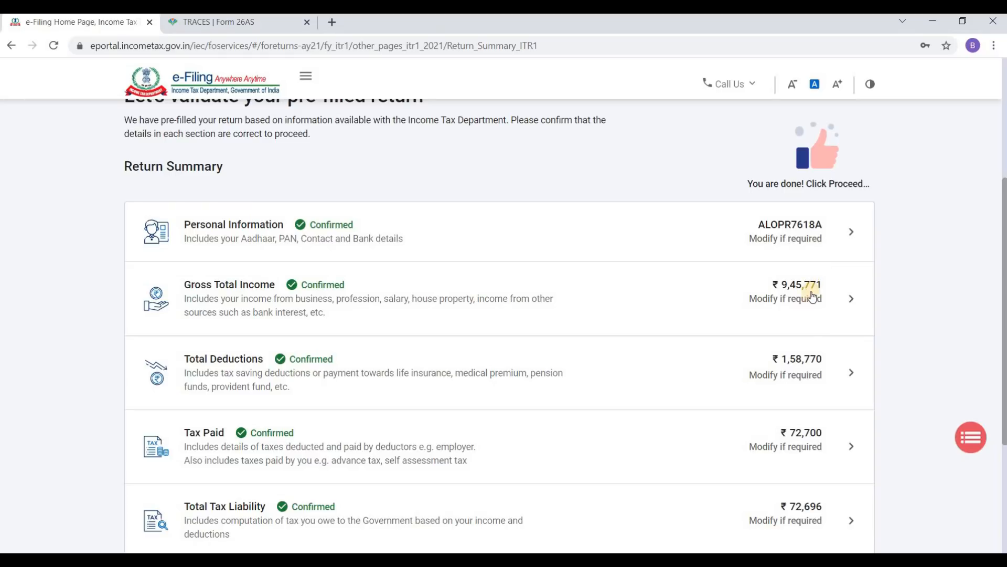
click(845, 300)
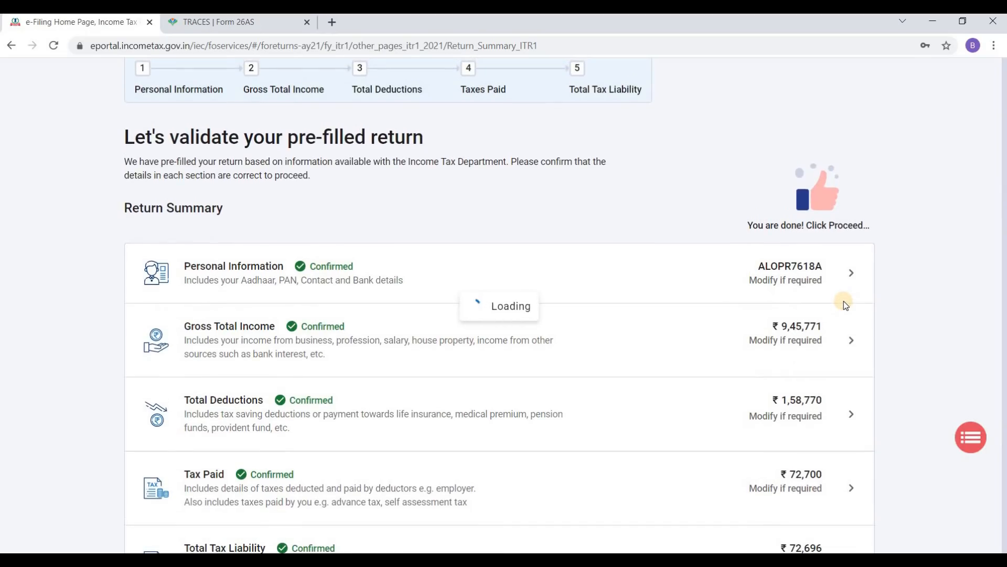
scroll(845, 321, down, 15)
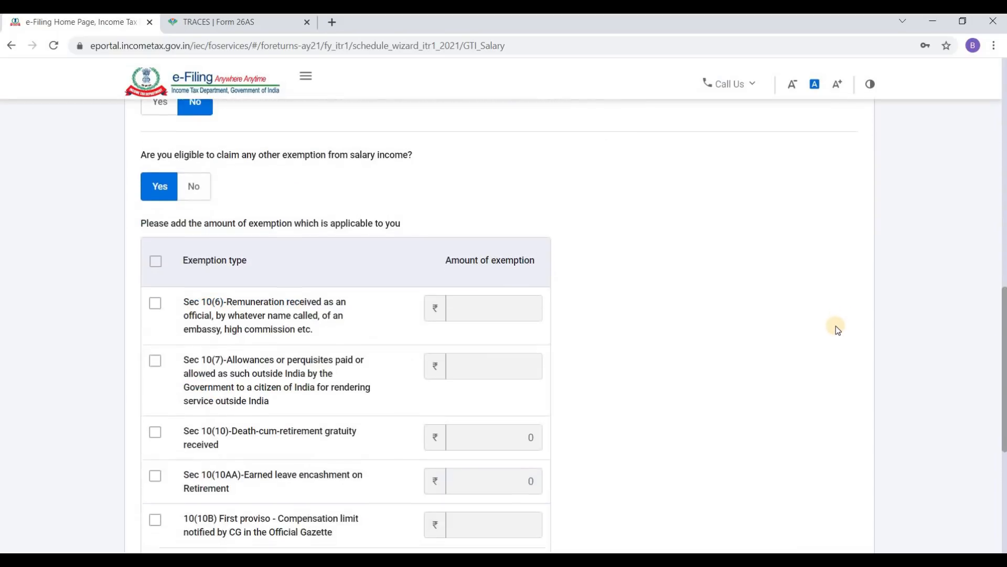
click(839, 372)
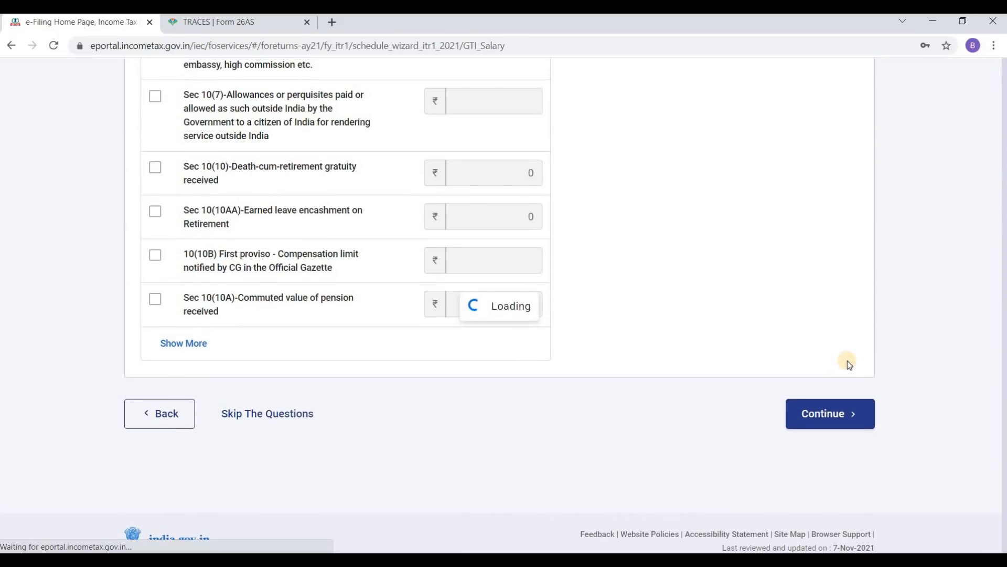
scroll(513, 333, down, 12)
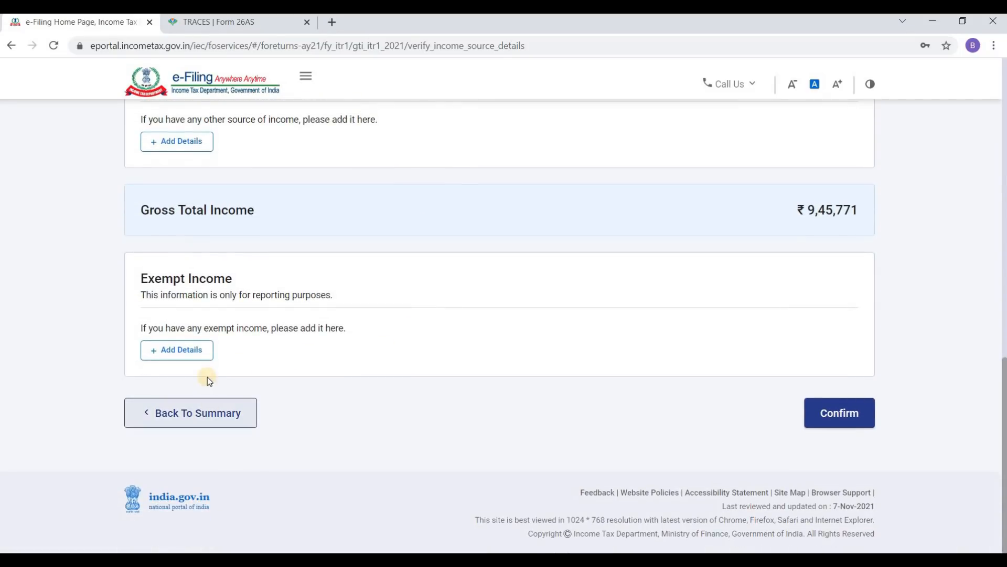
Step: Try adding Agriculture Income as exempt income, then reset it to Select and cancel
click(192, 350)
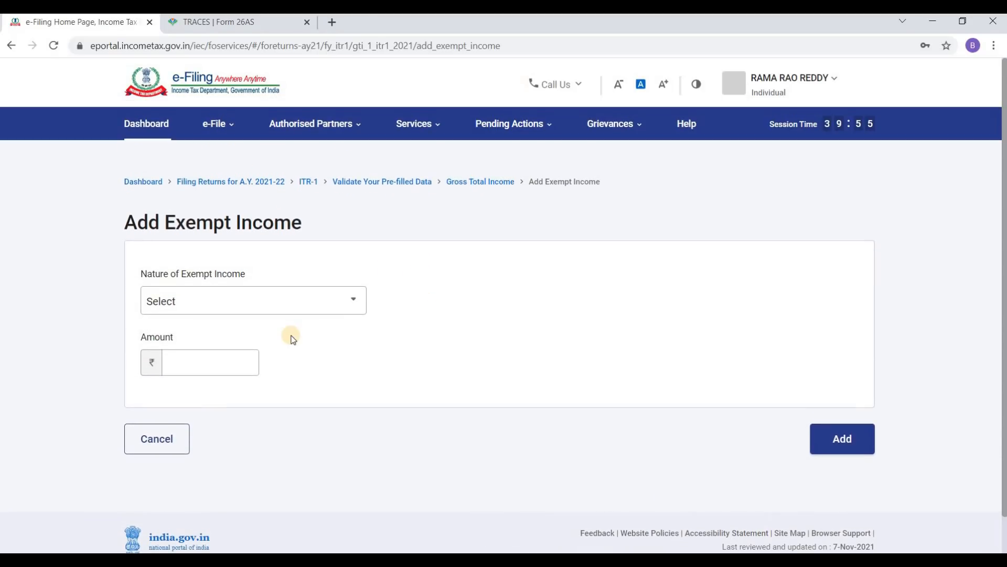
click(287, 303)
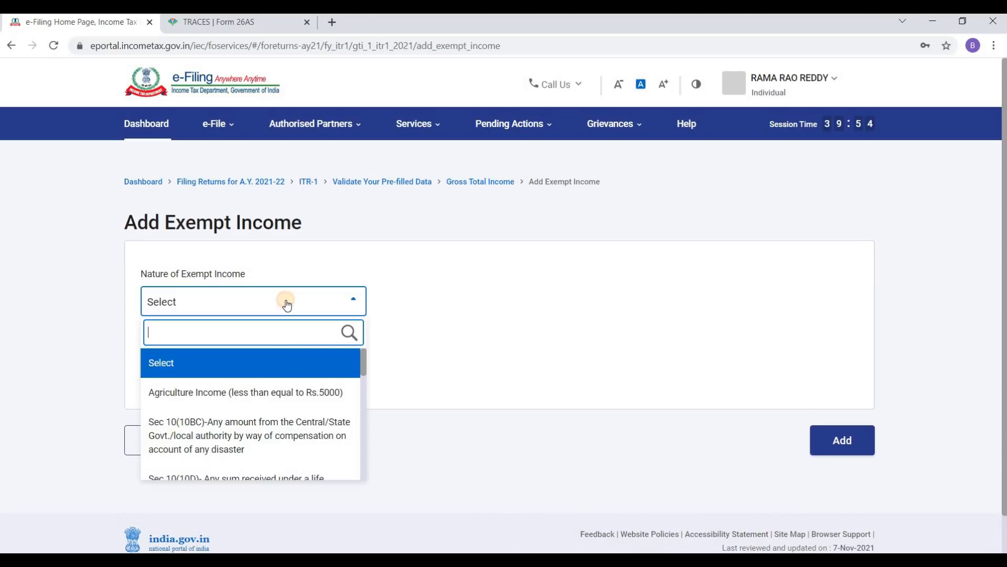
click(281, 394)
scroll(454, 308, down, 2)
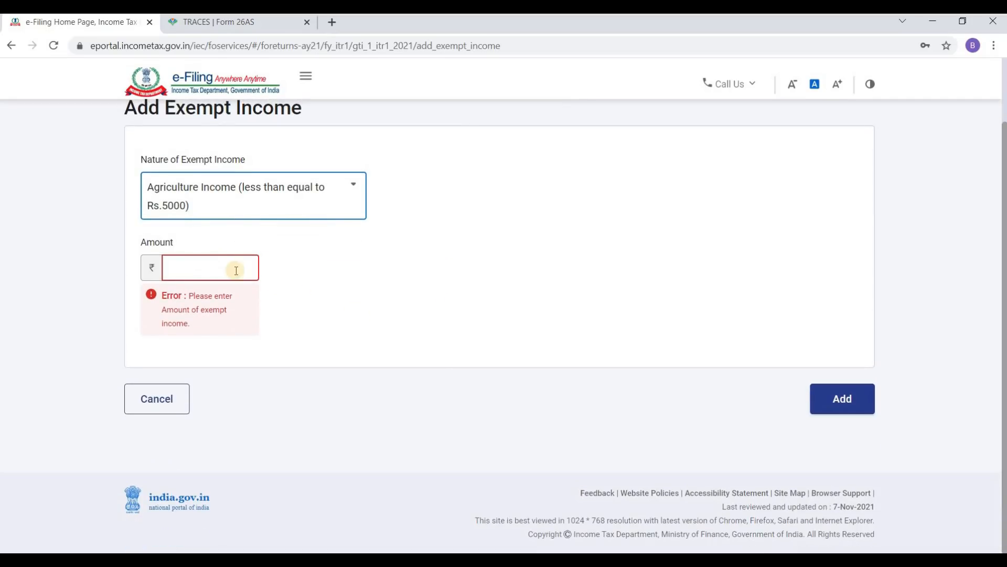
click(254, 202)
scroll(253, 278, down, 5)
scroll(244, 326, down, 3)
scroll(247, 344, up, 6)
scroll(249, 341, up, 4)
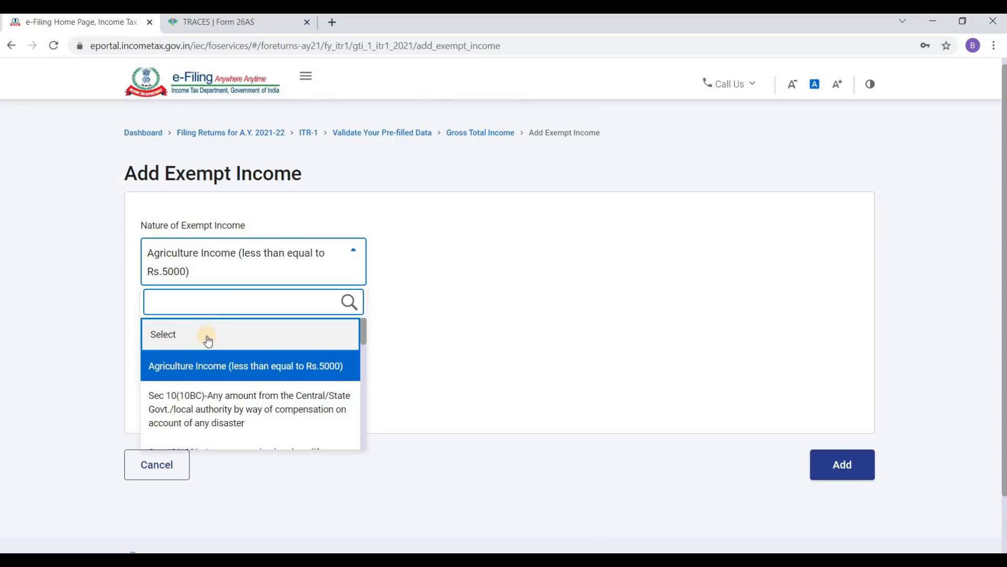
click(208, 340)
scroll(584, 270, down, 1)
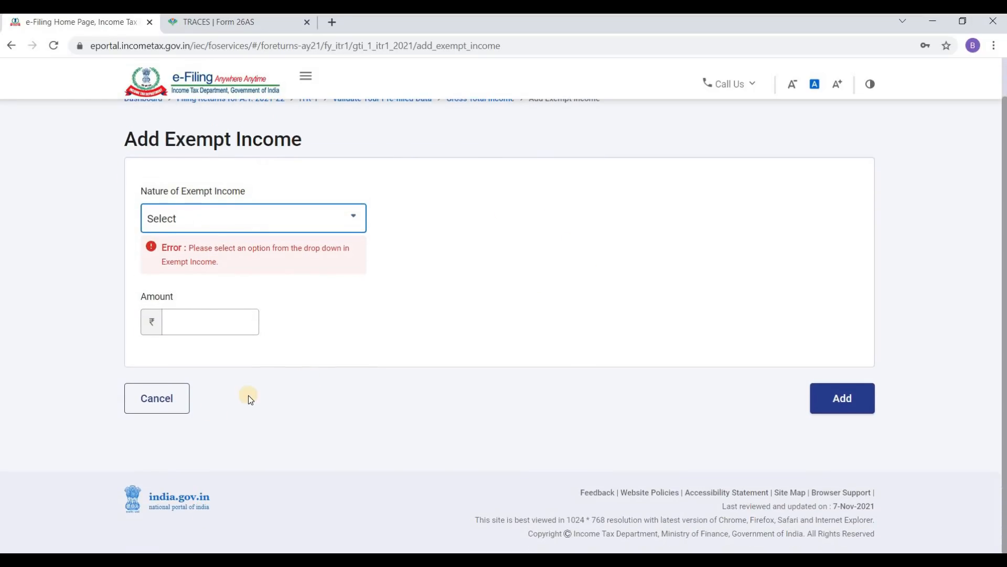
click(157, 398)
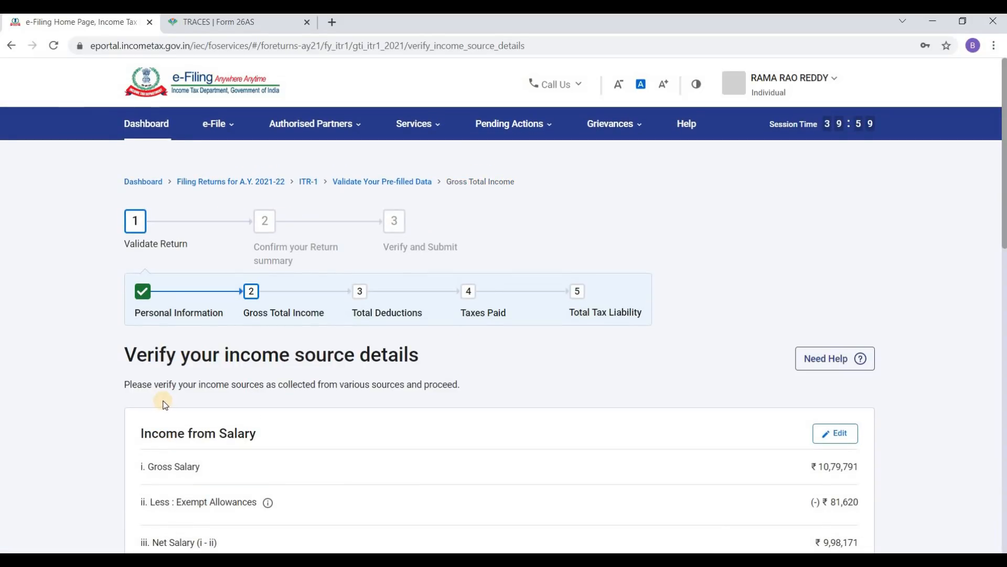
Step: Open the Income from Salary details for editing
scroll(677, 331, down, 1)
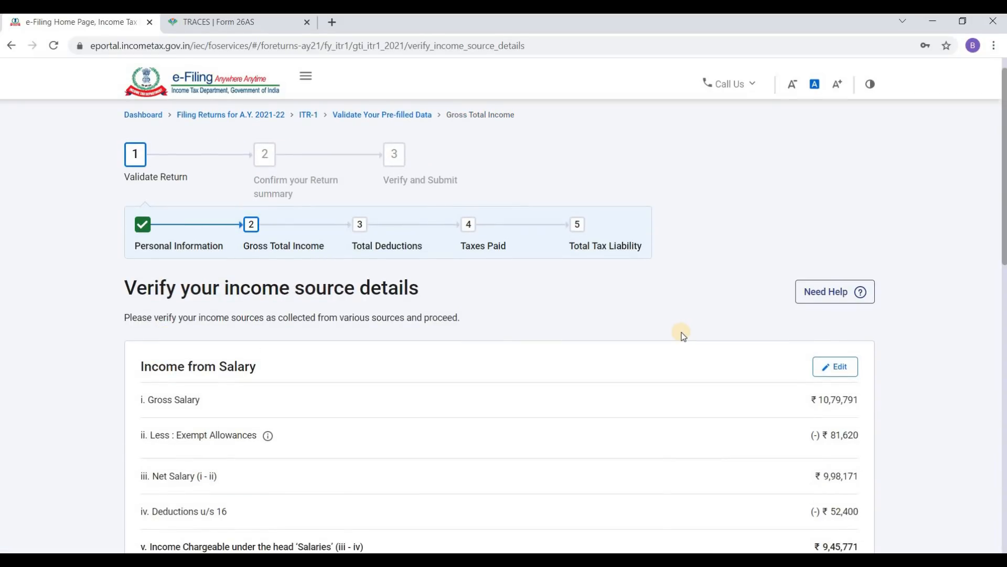
scroll(693, 229, down, 5)
scroll(694, 234, up, 3)
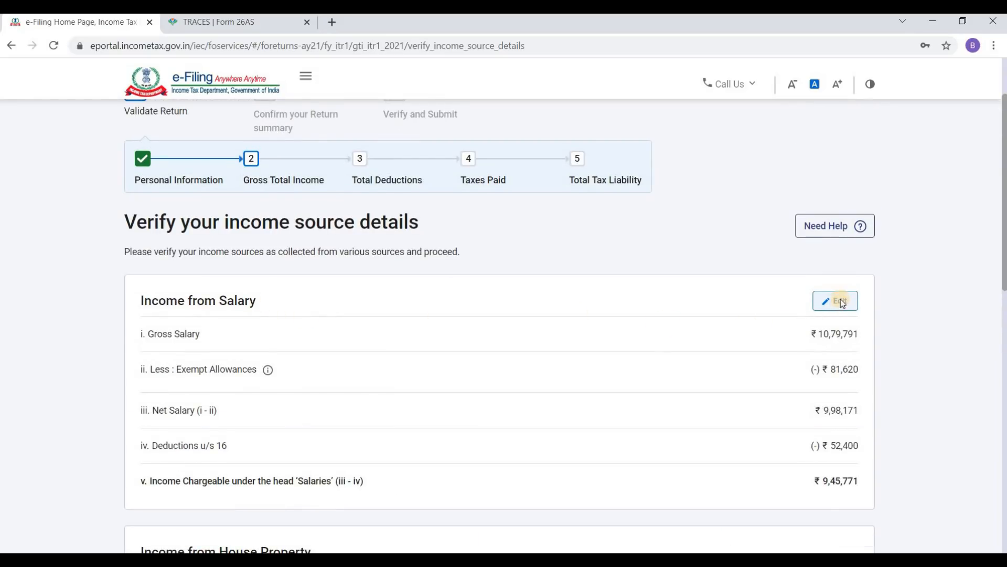
scroll(842, 303, down, 1)
click(839, 234)
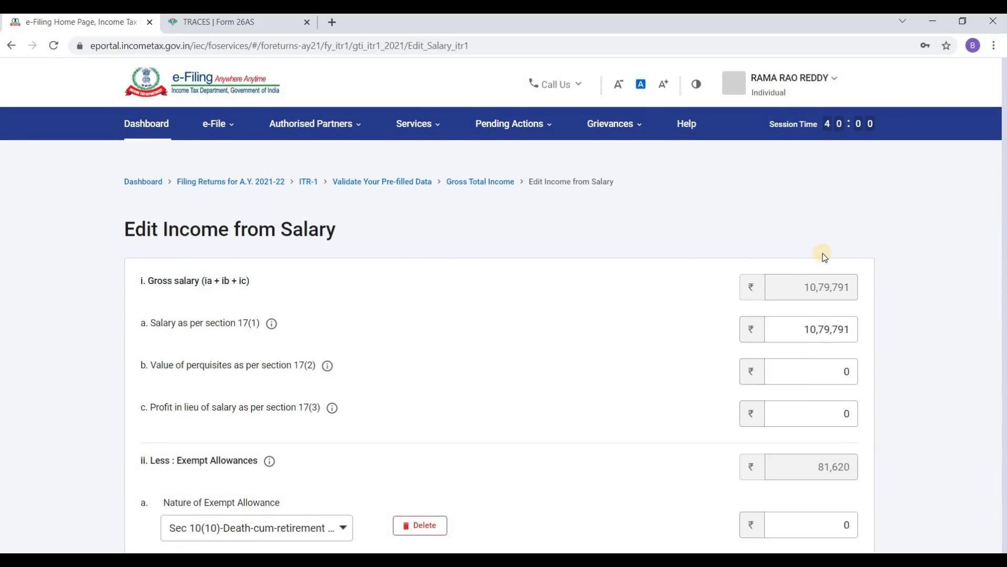
scroll(462, 320, down, 5)
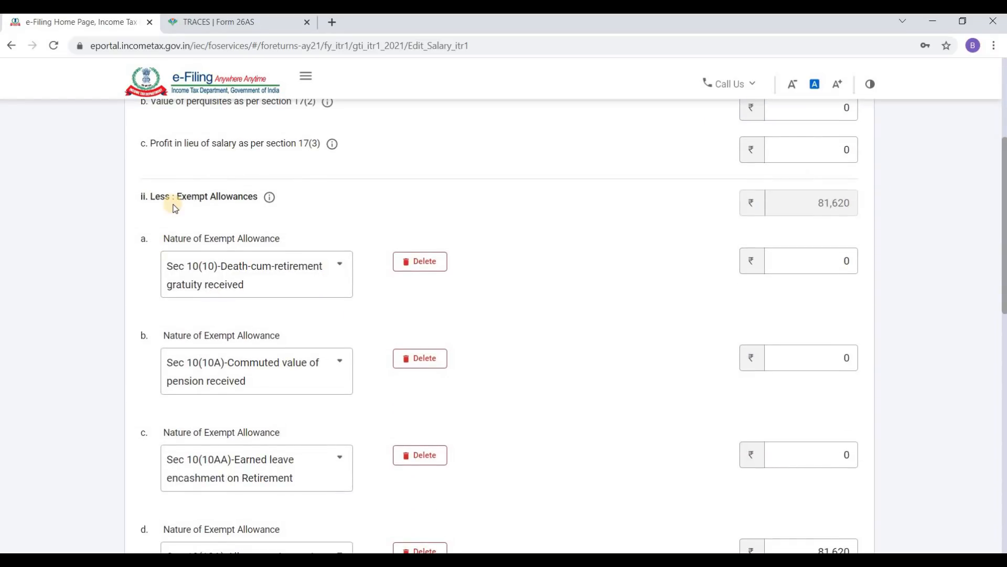
scroll(421, 257, down, 6)
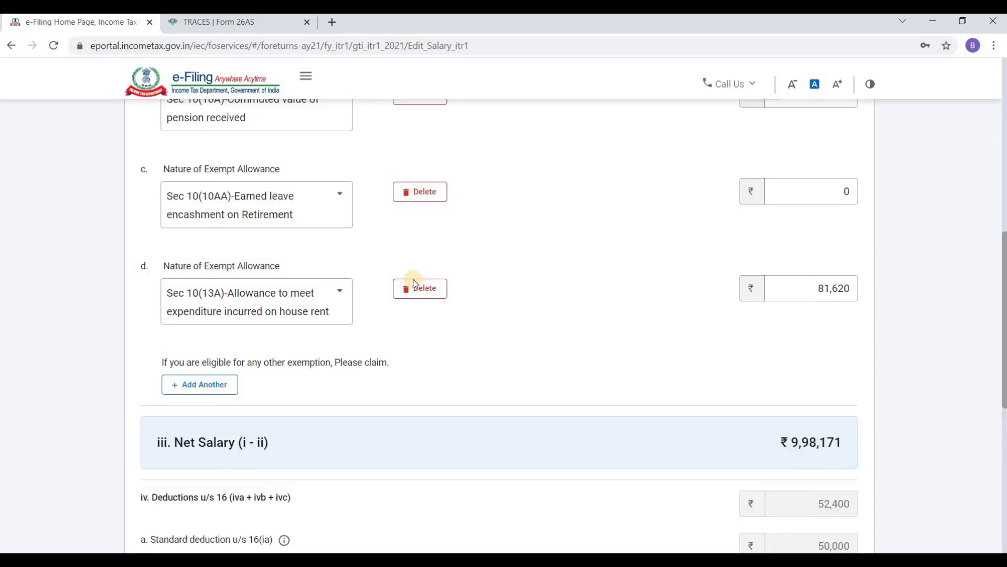
scroll(415, 283, up, 3)
scroll(427, 241, up, 3)
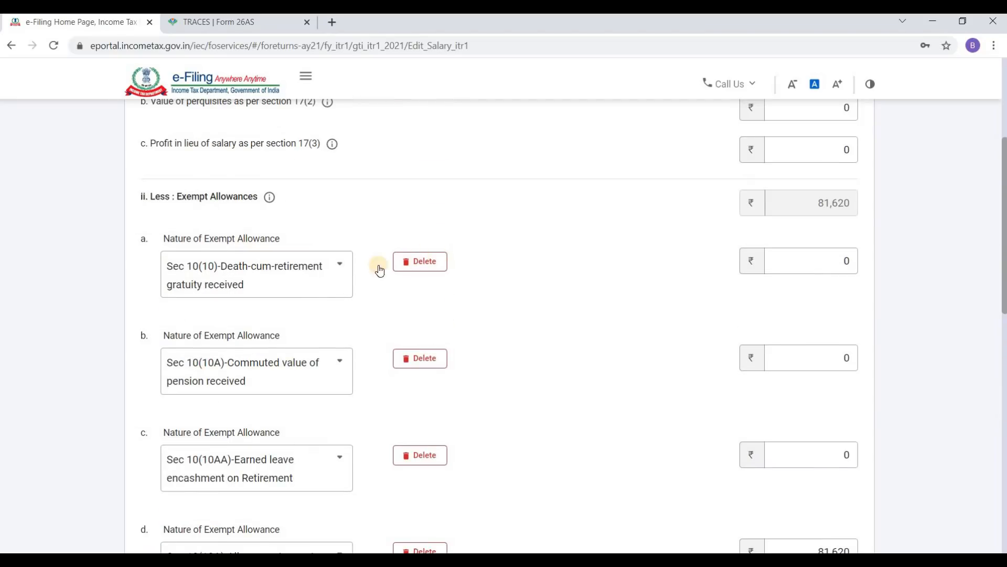
Step: Delete the gratuity, commuted pension, leave encashment and house rent allowance exemptions, then save
click(436, 265)
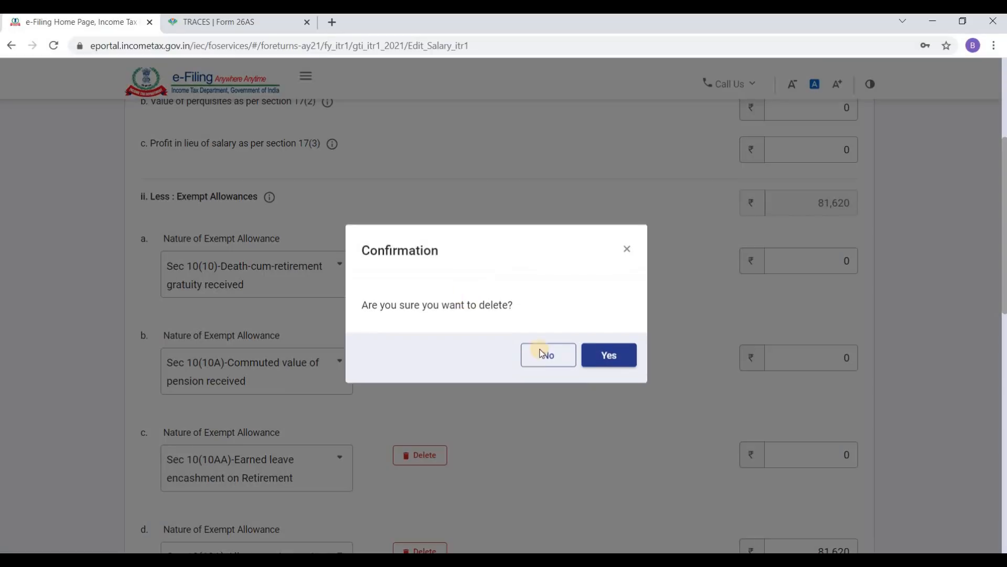
click(599, 365)
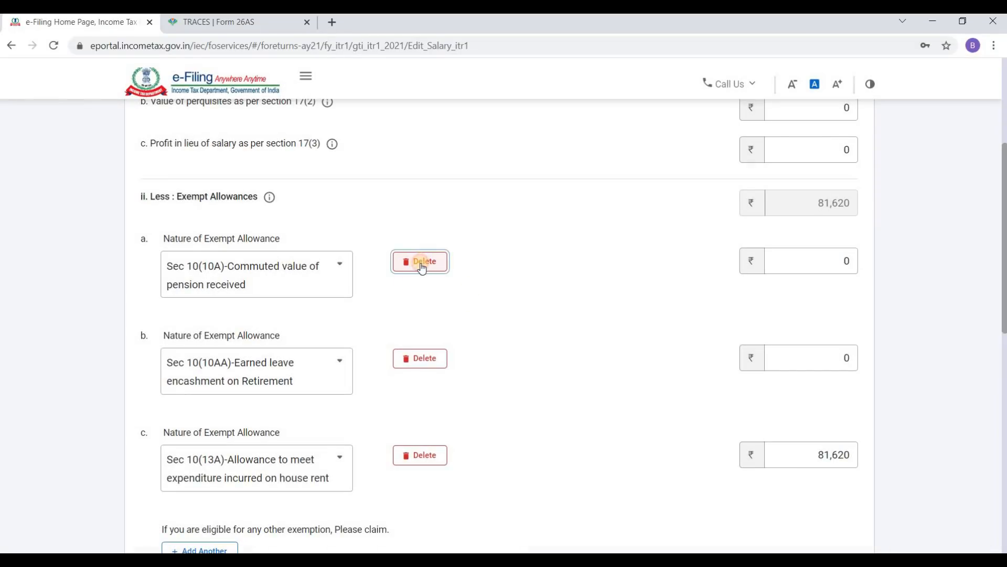
click(422, 268)
click(601, 354)
click(422, 266)
click(607, 355)
click(422, 266)
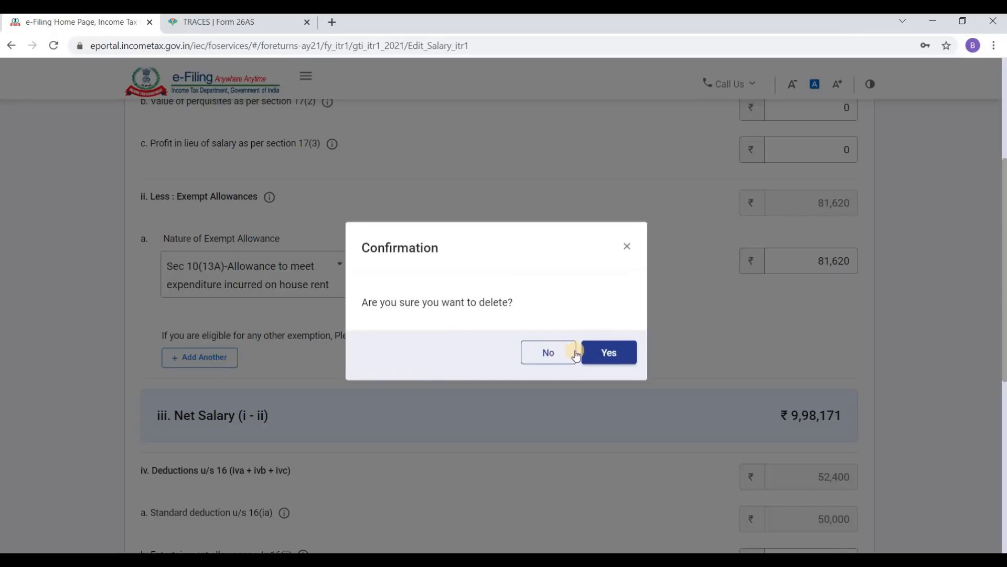
click(607, 355)
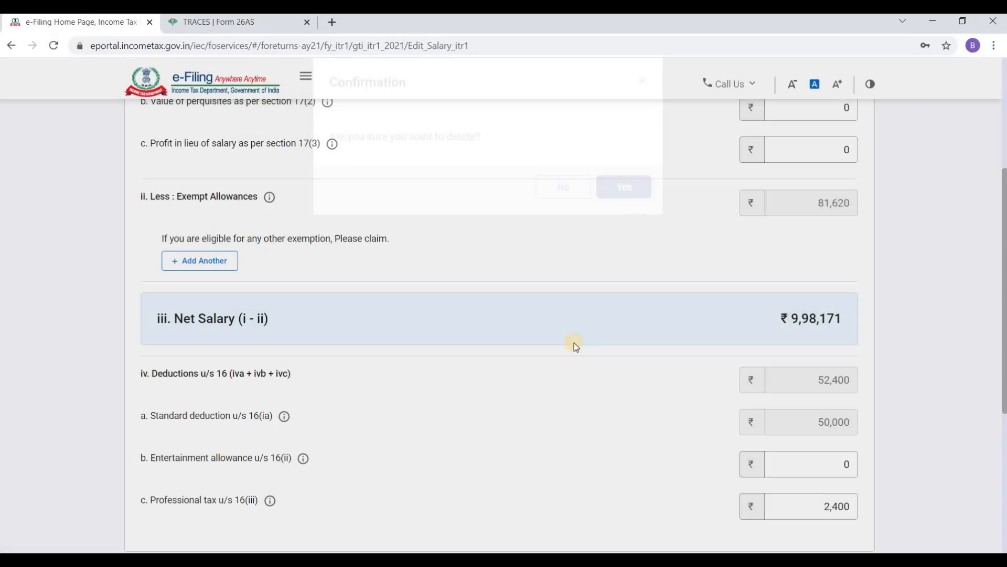
scroll(705, 282, down, 5)
click(857, 372)
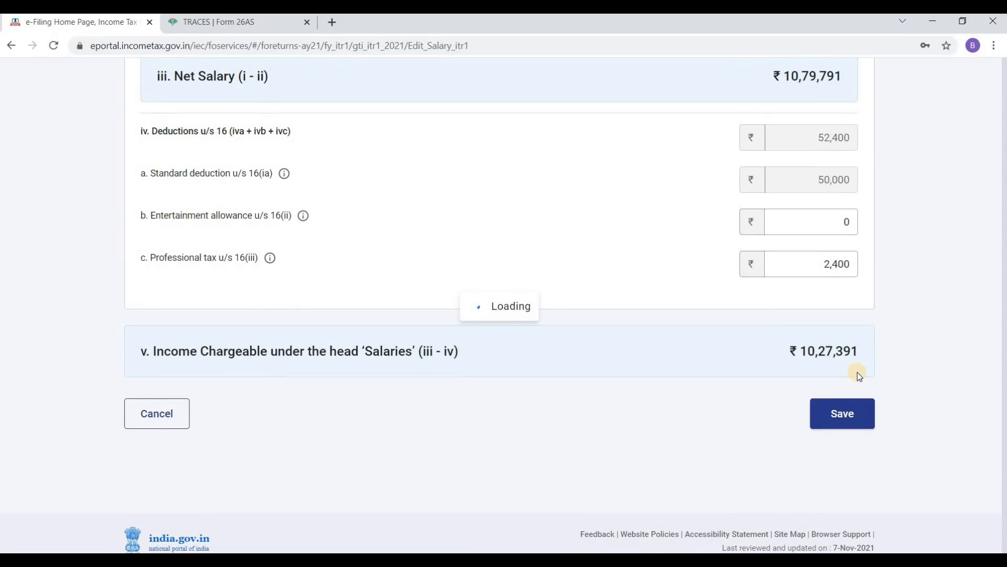
Step: Confirm the revised gross total income and proceed to the tax summary
scroll(831, 341, down, 10)
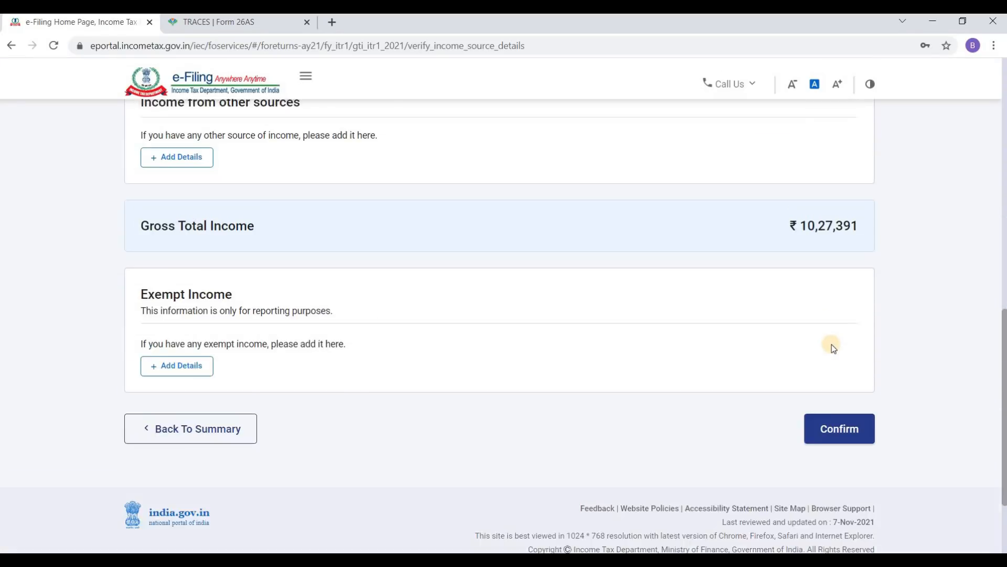
click(838, 412)
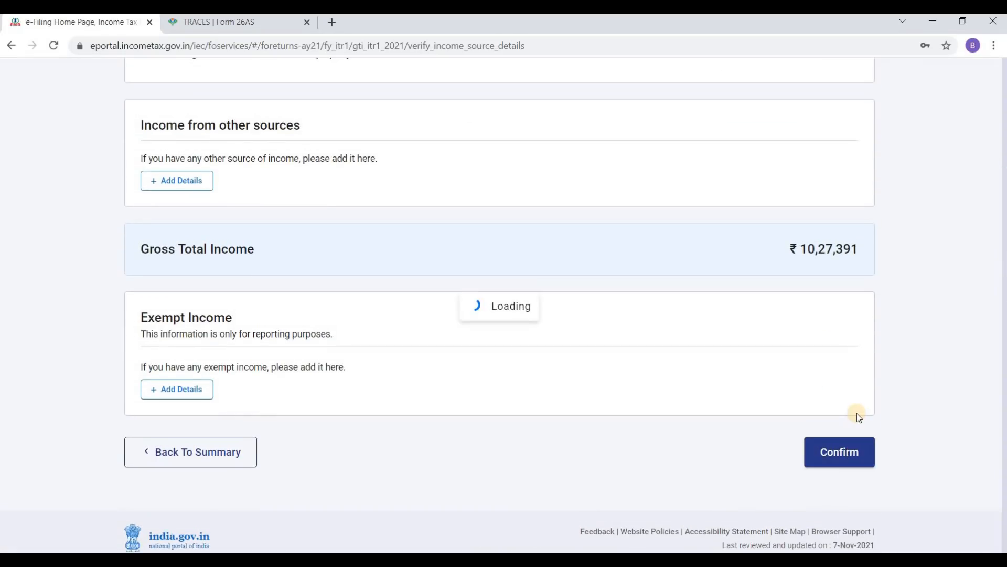
scroll(734, 383, down, 8)
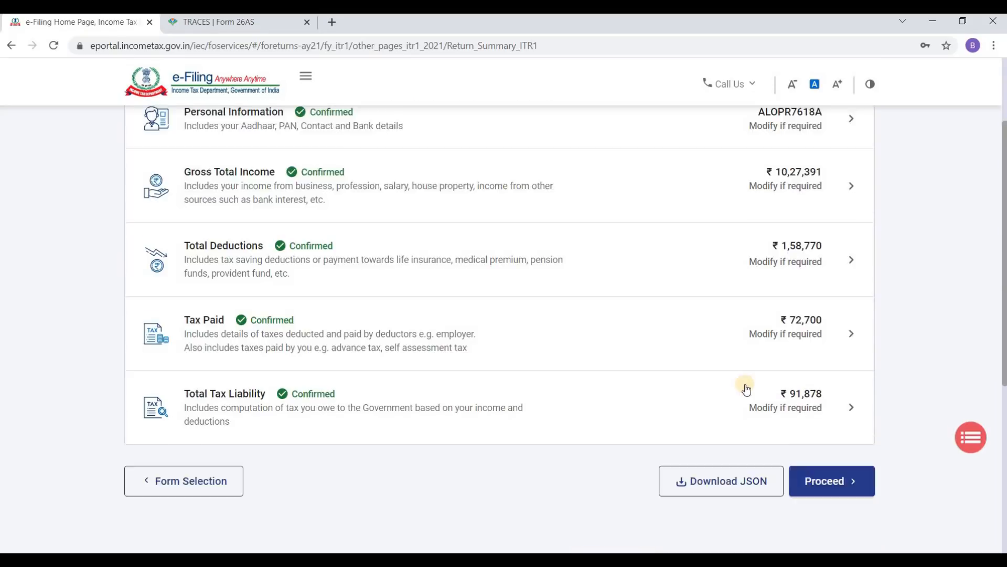
scroll(746, 388, down, 2)
click(840, 394)
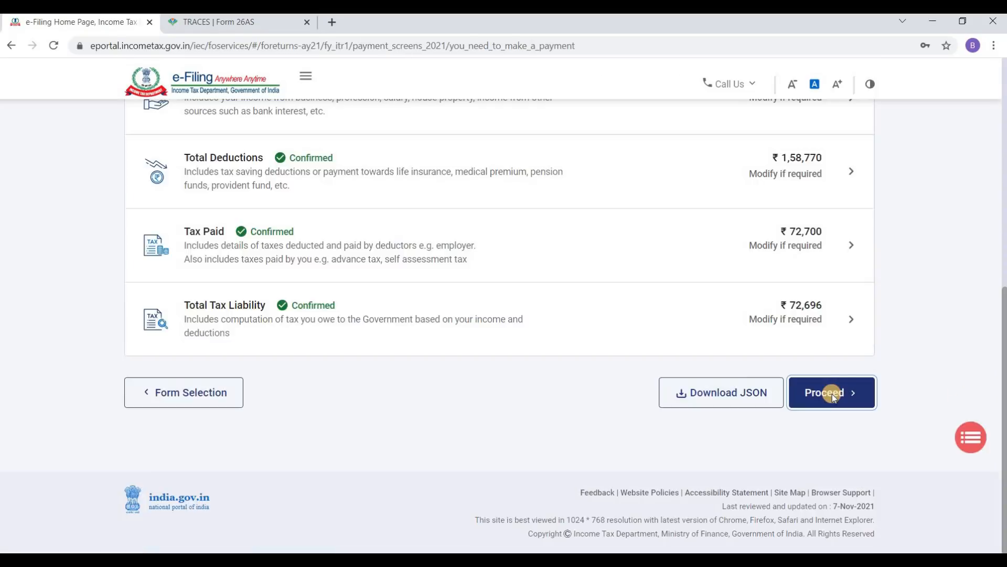
scroll(401, 277, down, 3)
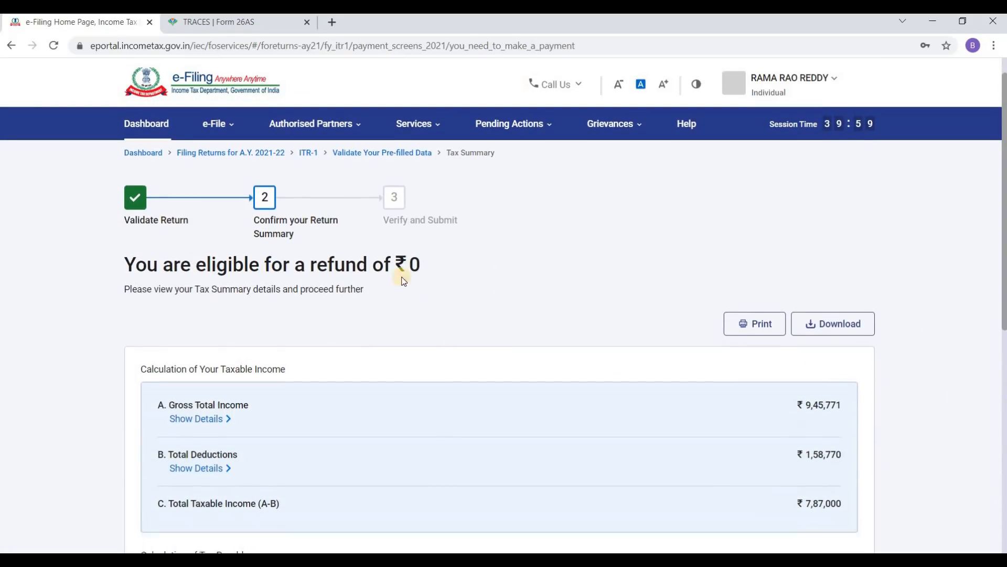
scroll(262, 278, up, 3)
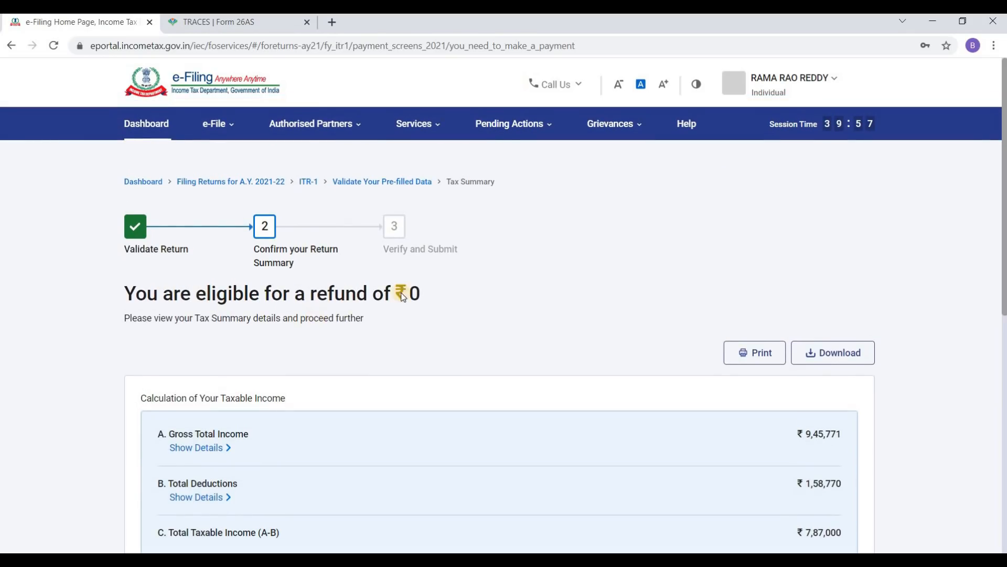
scroll(539, 292, down, 7)
Step: Open the full ITR-1 return preview and scroll through it
click(836, 403)
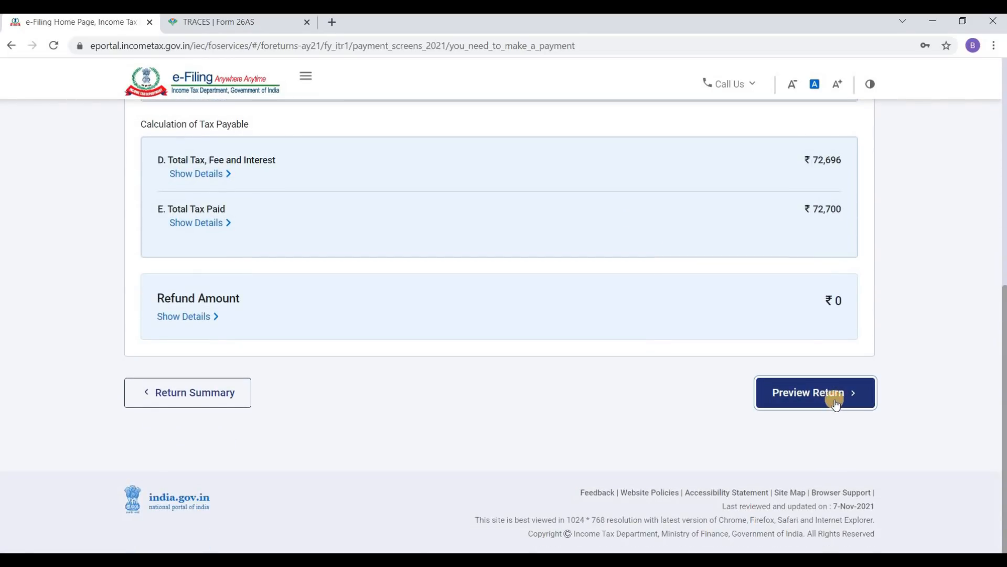
scroll(474, 339, down, 6)
scroll(474, 339, down, 3)
click(806, 374)
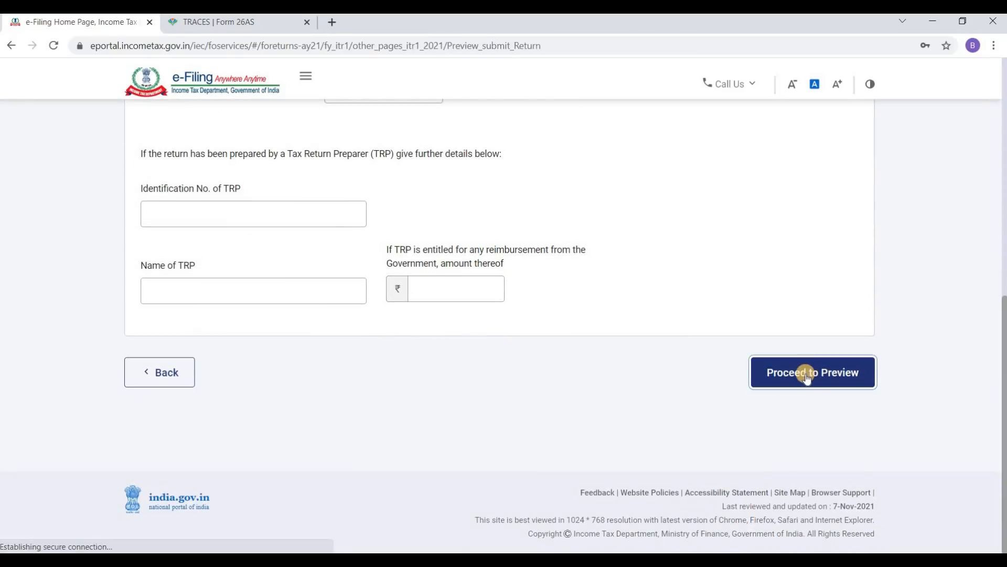
scroll(703, 330, down, 7)
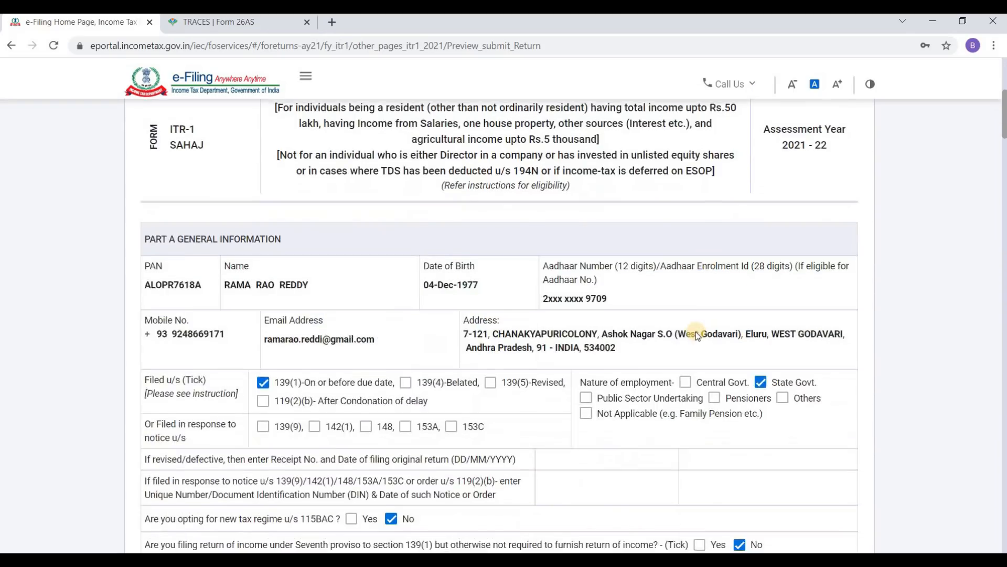
scroll(696, 332, down, 20)
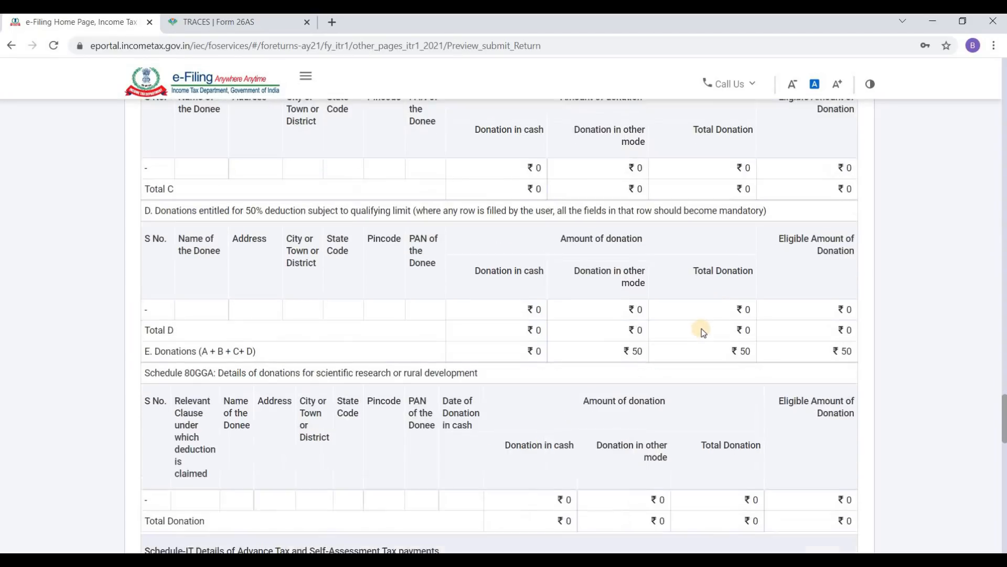
scroll(701, 328, down, 15)
Step: Validate the return with no errors, proceed to verification, and choose e-Verify Now
click(830, 374)
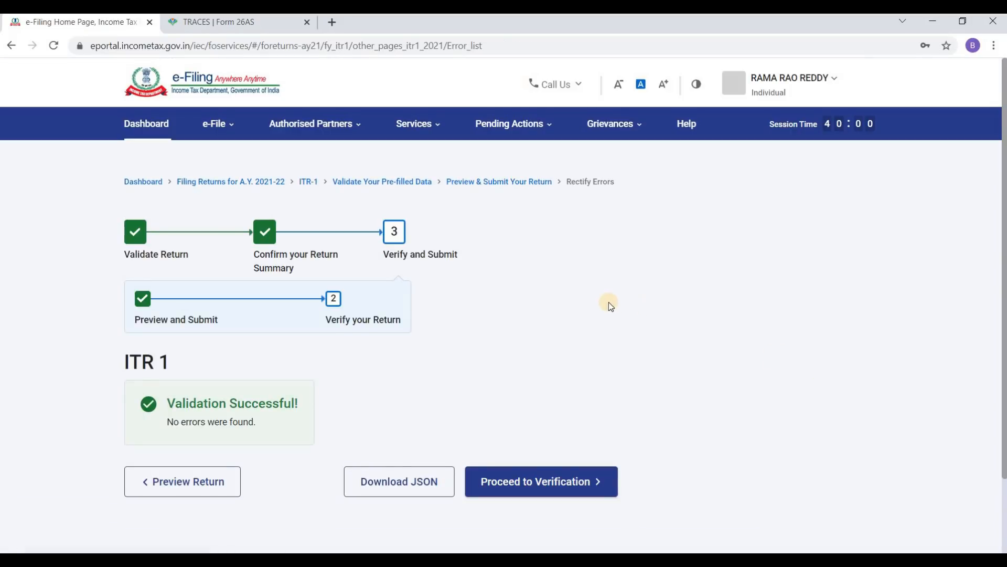
scroll(608, 304, down, 2)
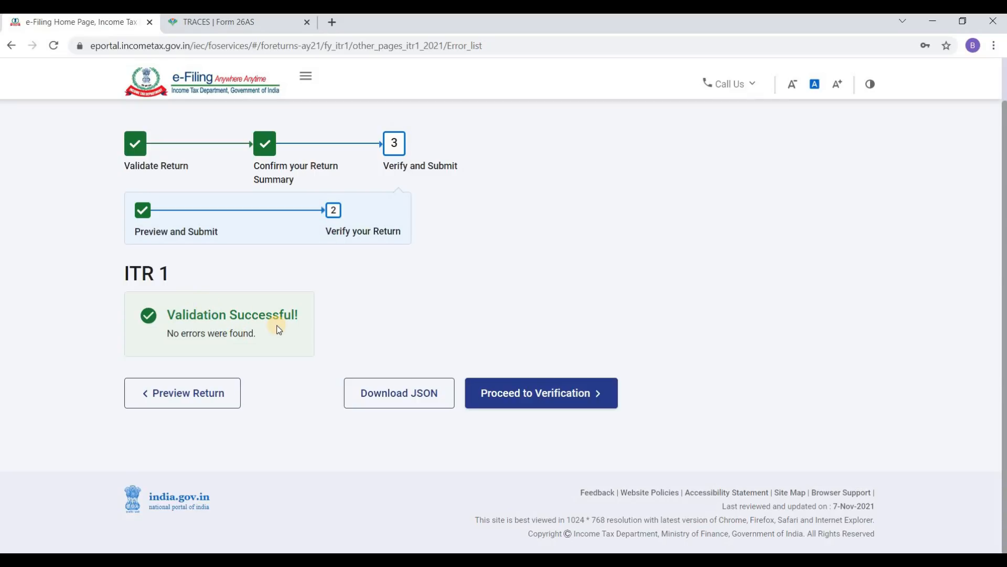
click(569, 399)
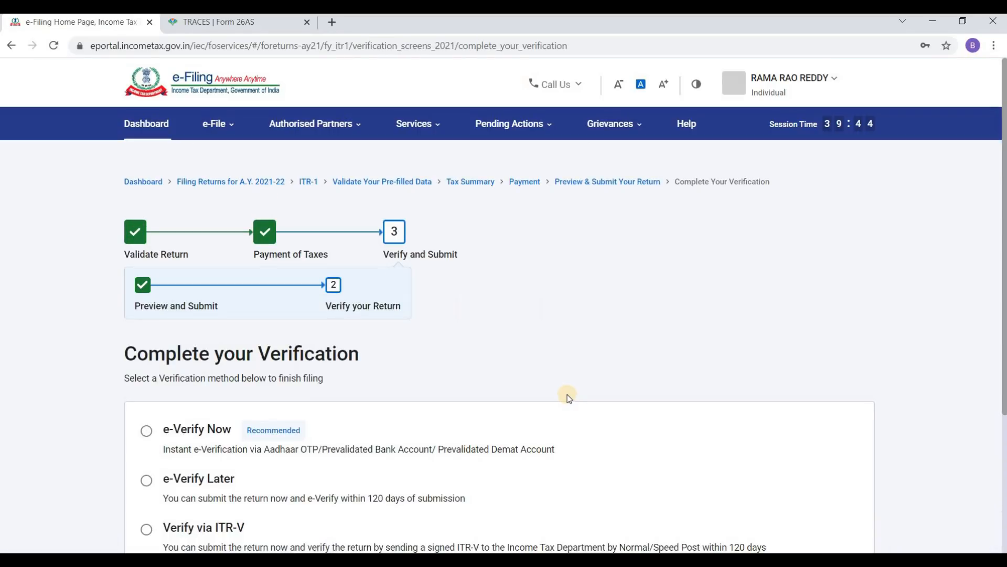
scroll(640, 327, down, 4)
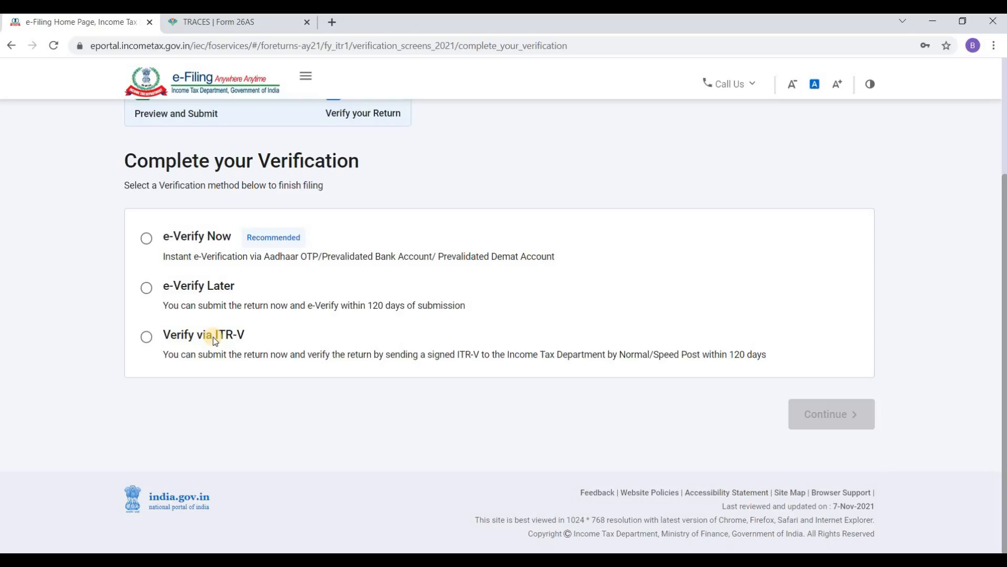
click(146, 240)
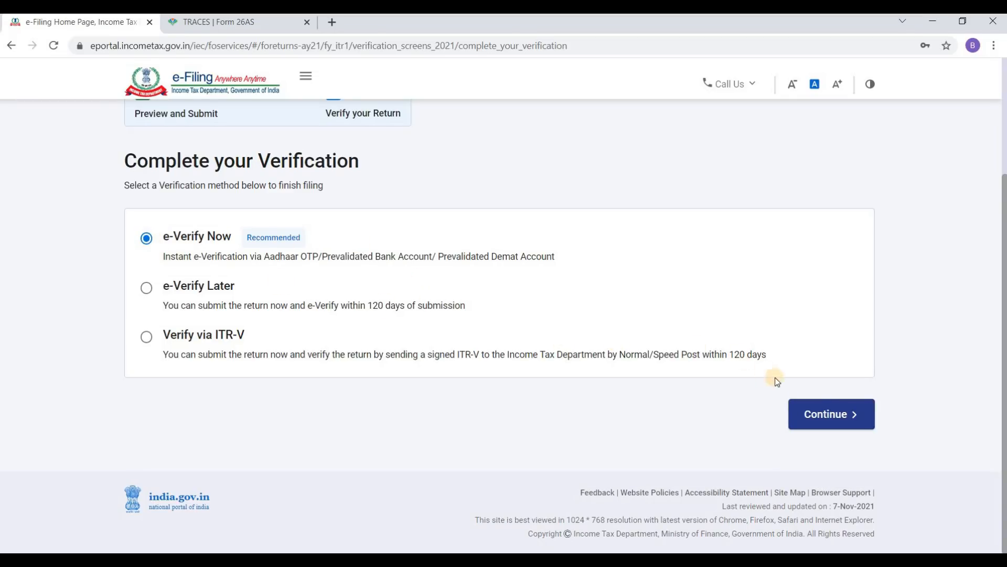
click(826, 417)
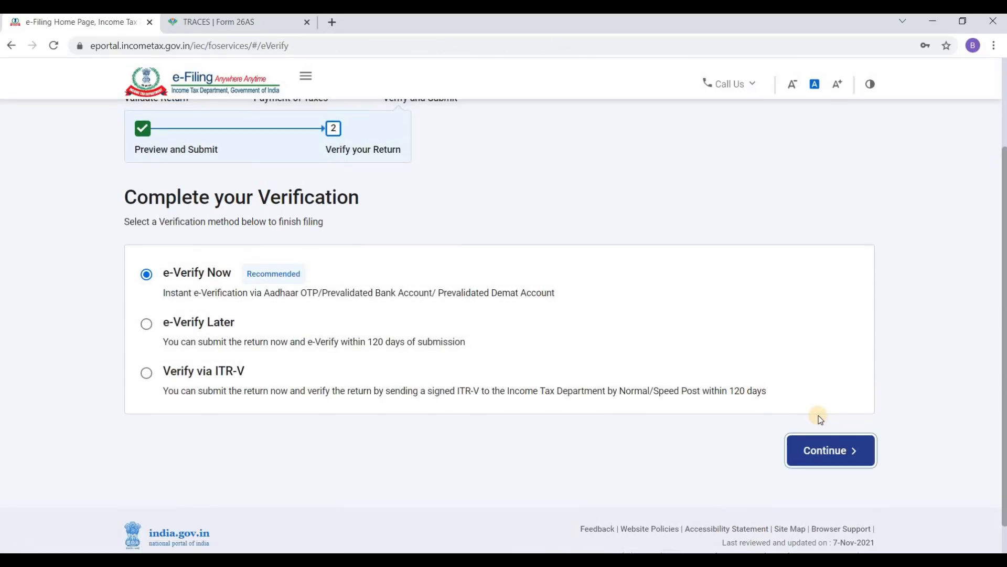
Step: Pick 'verify using OTP on mobile number registered with Aadhaar' as the e-verify method and continue
scroll(480, 323, down, 3)
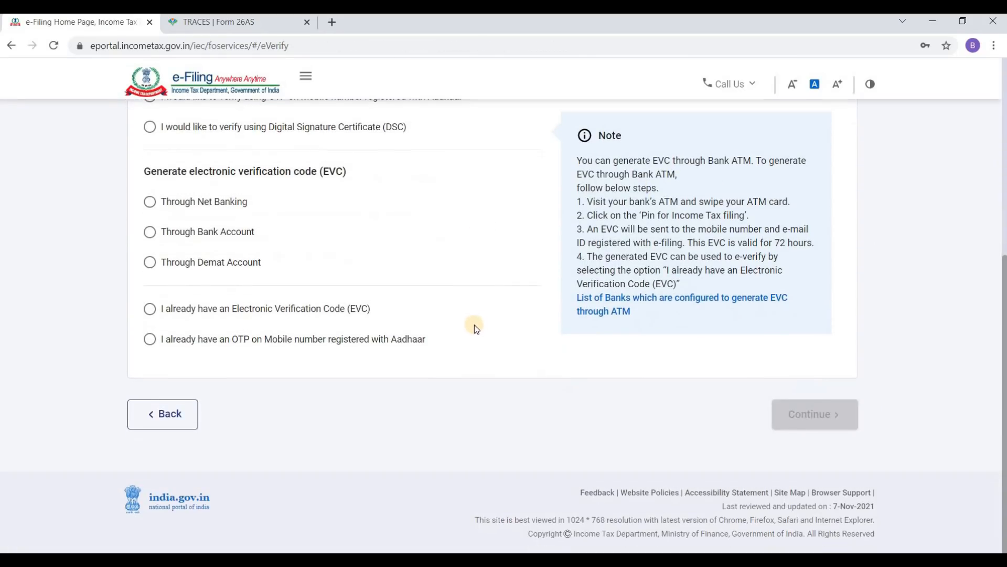
scroll(462, 329, up, 6)
scroll(382, 310, down, 5)
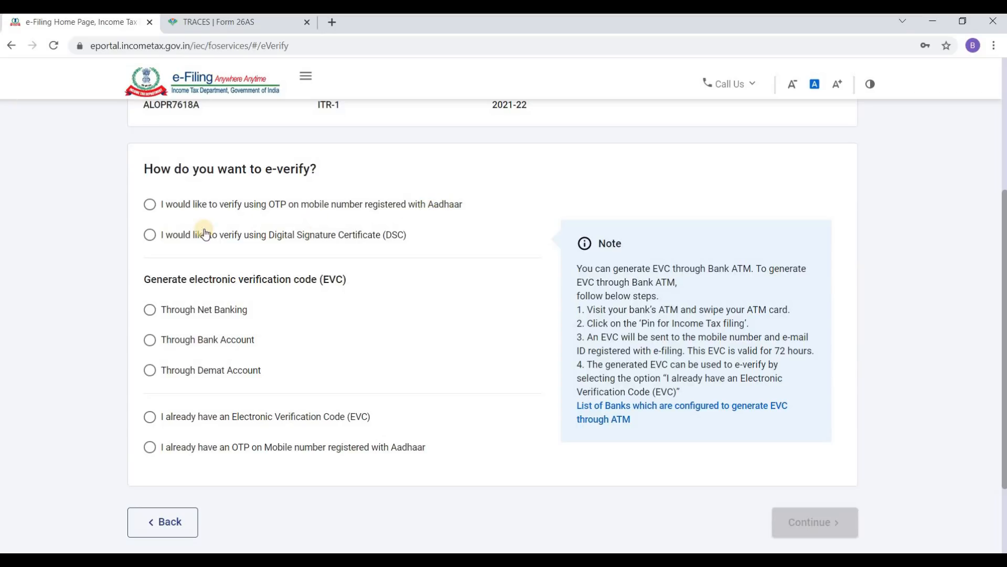
click(151, 205)
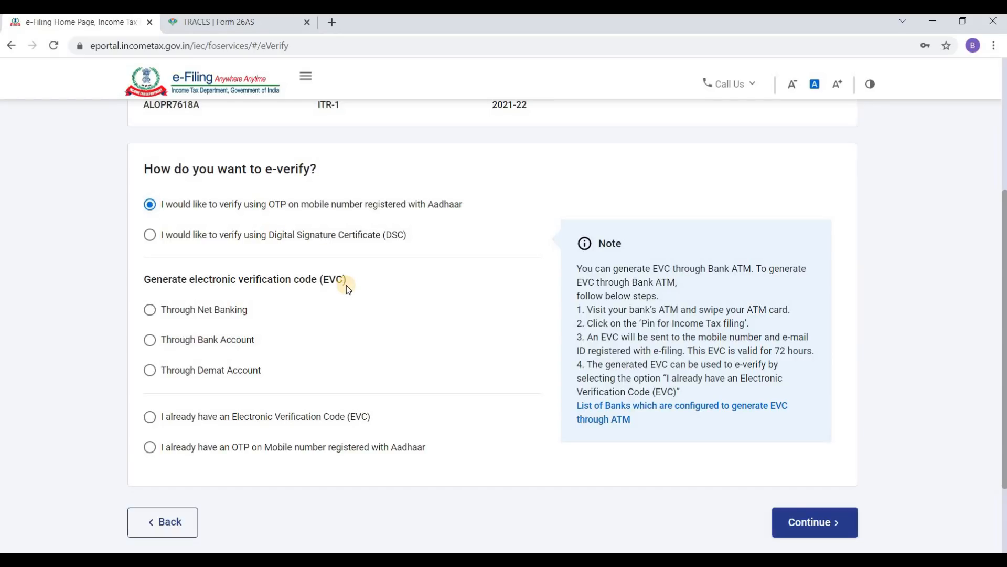
scroll(558, 349, down, 2)
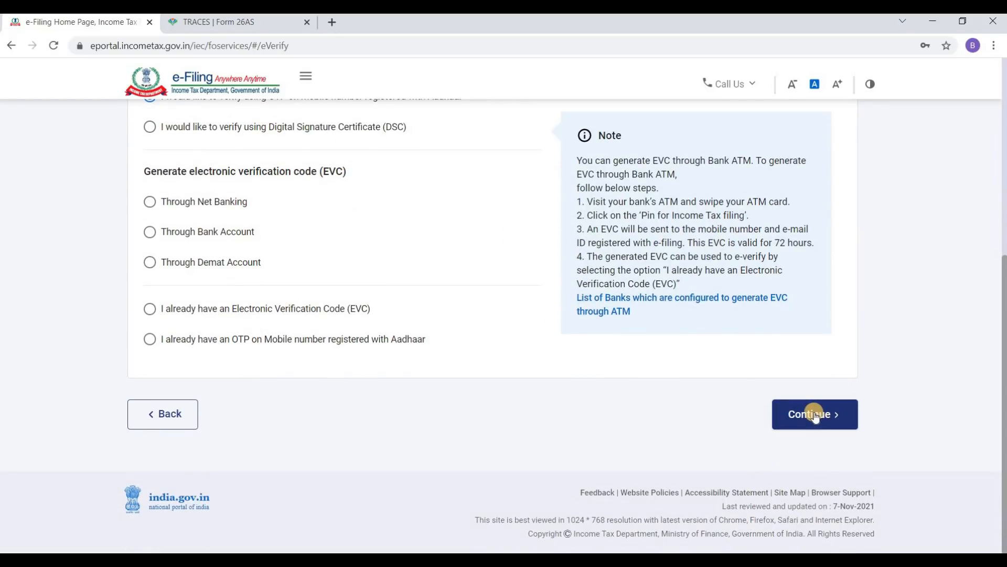
click(813, 414)
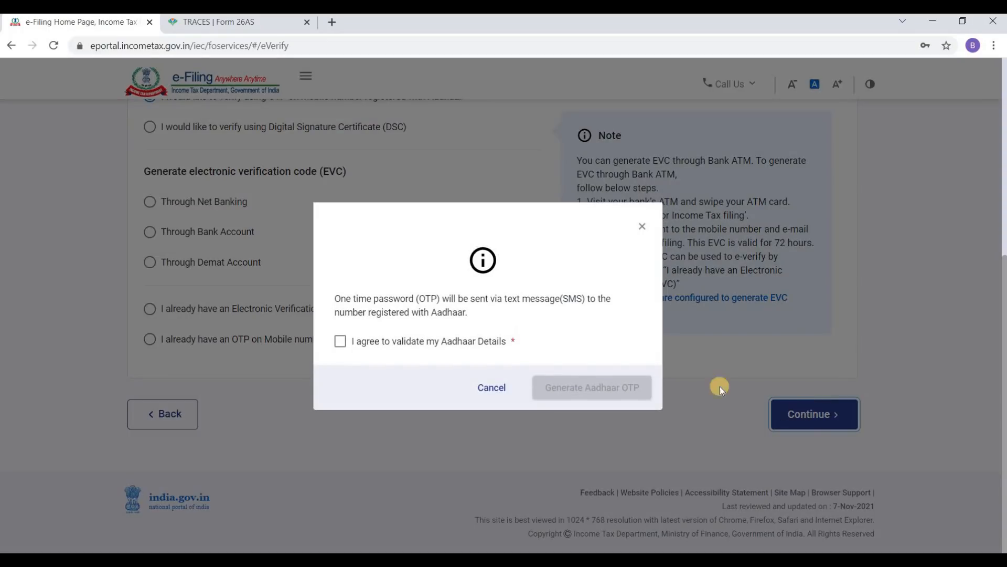
Step: Agree to validate Aadhaar details, generate the Aadhaar OTP, and validate the entered code
click(340, 342)
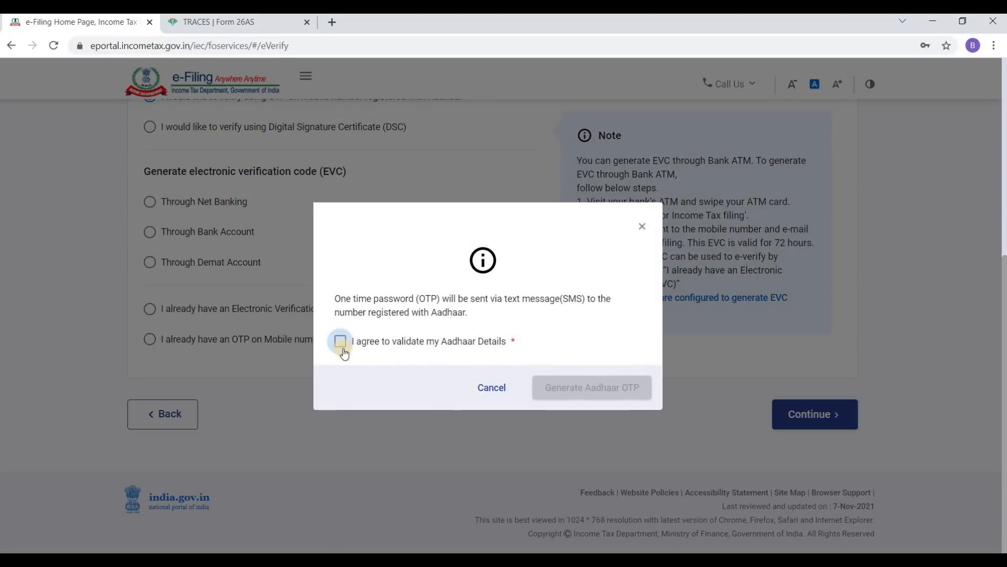
click(609, 389)
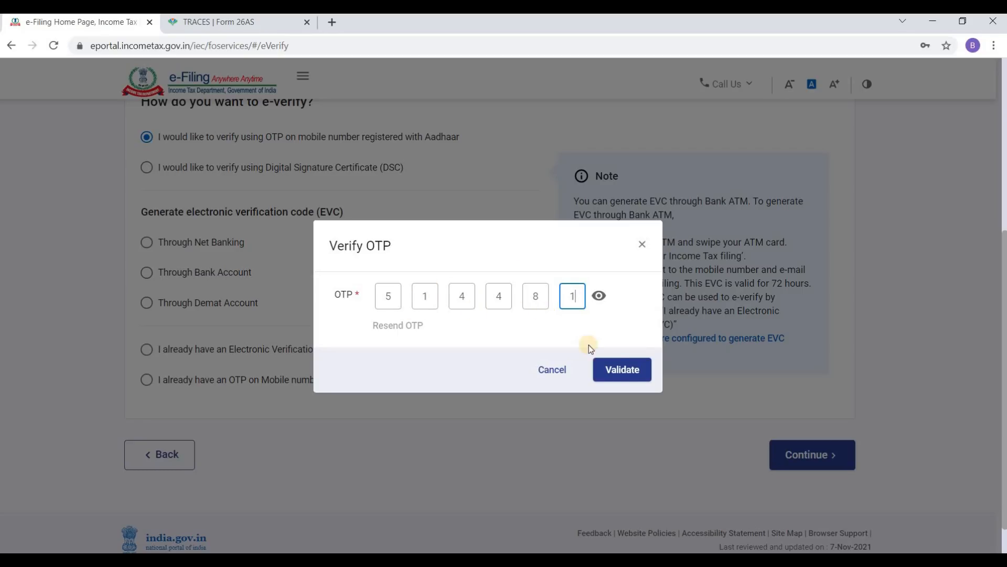
click(621, 369)
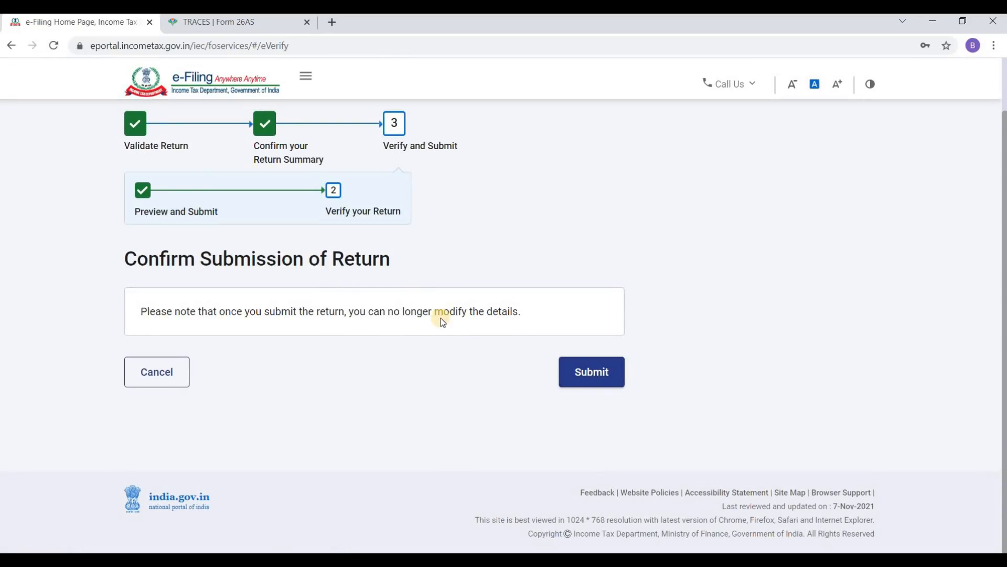
Step: Submit the ITR-1 return from the Confirm Submission of Return page
click(595, 373)
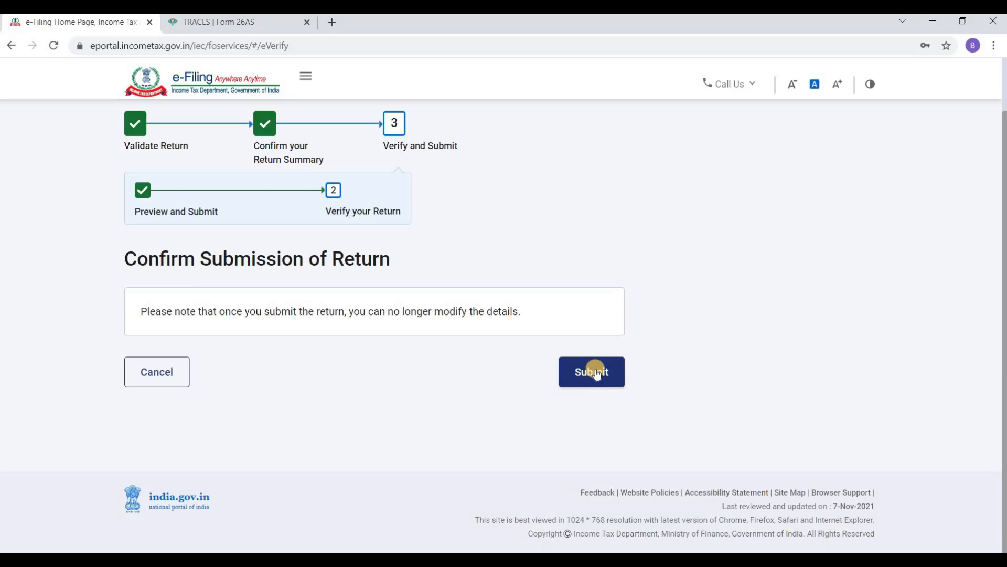
click(596, 372)
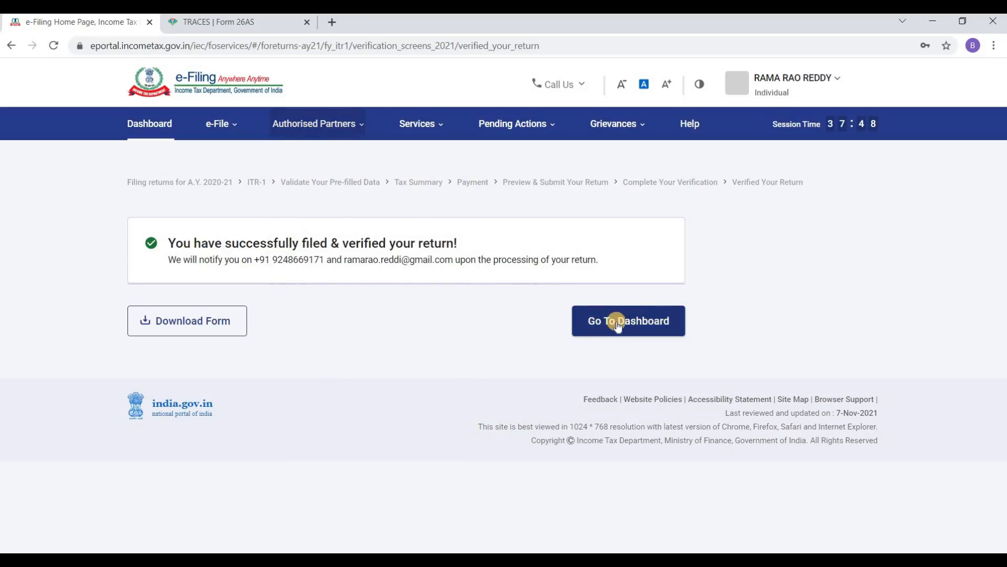
Step: Go back to the dashboard and refresh it to see the AY 2021-22 return filed and processed on 07-Nov-2021
click(640, 321)
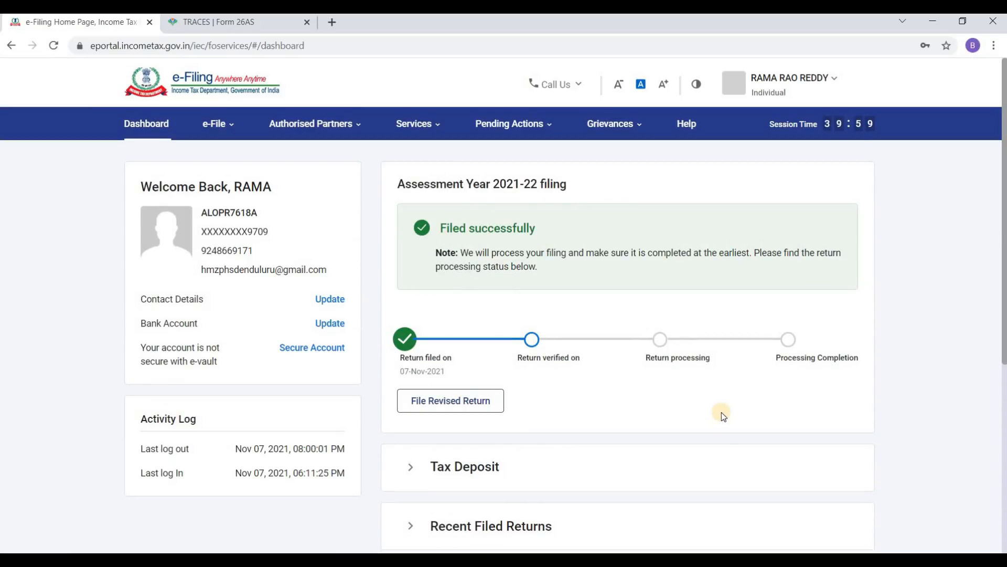
click(153, 126)
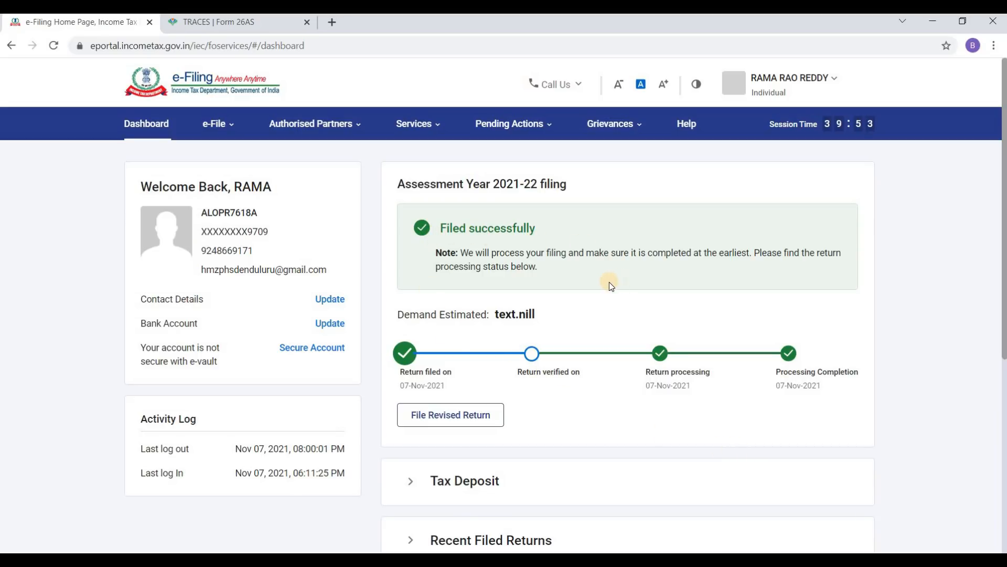
scroll(723, 284, down, 3)
scroll(603, 270, up, 3)
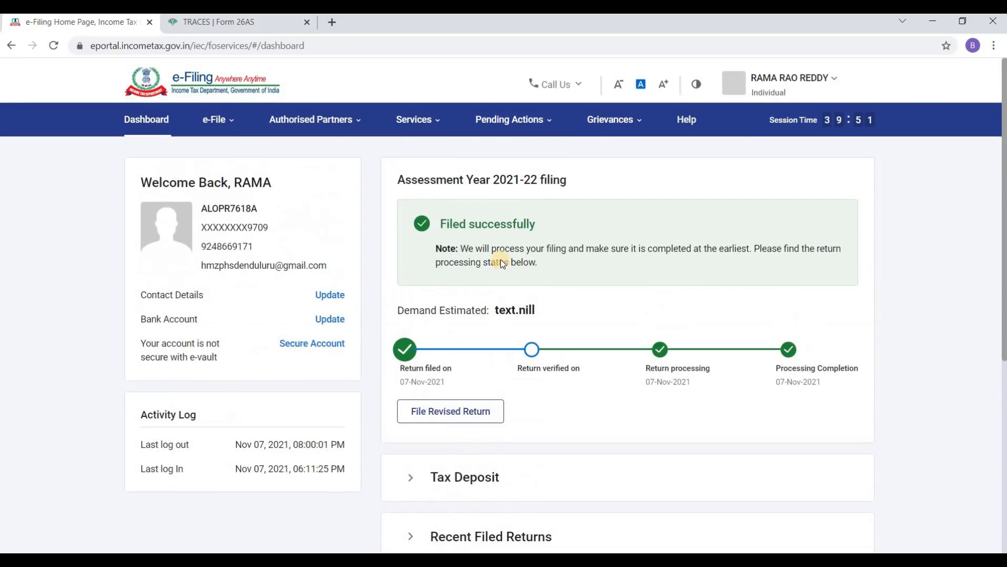
mouse_move(213, 124)
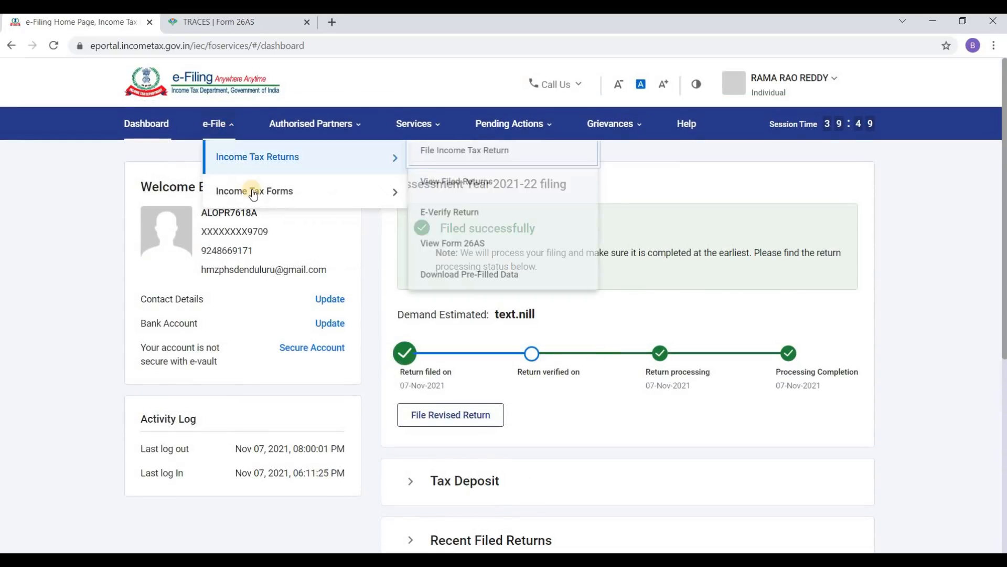
mouse_move(254, 195)
mouse_move(259, 172)
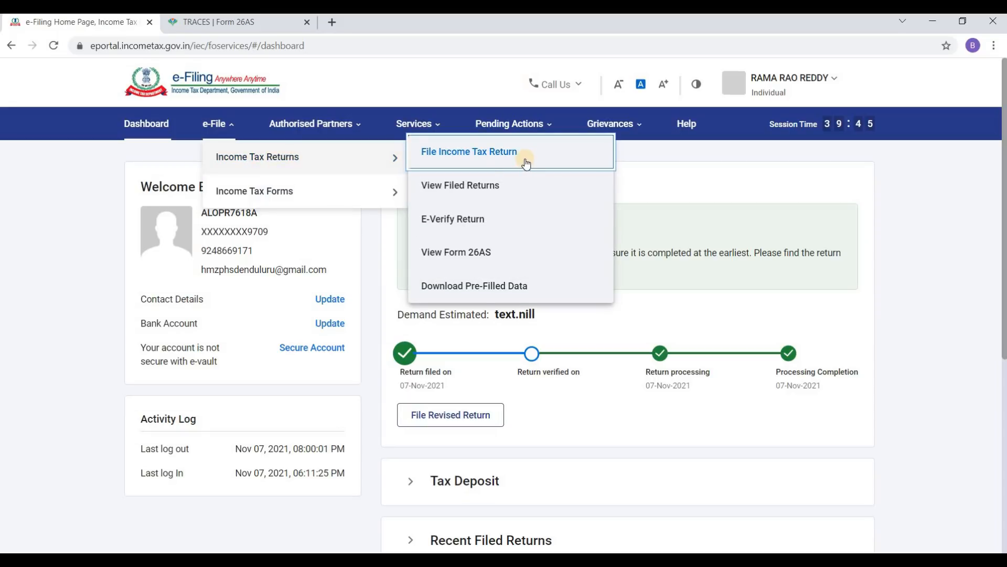
Step: Open View Filed Returns and download the A.Y. 2021-22 ITR-1 acknowledgement PDF
click(489, 189)
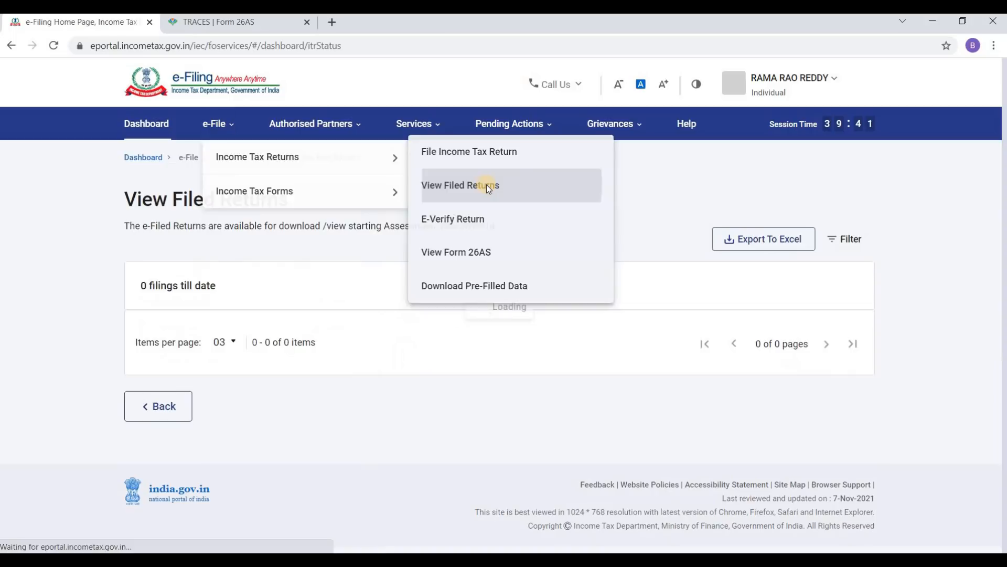
scroll(488, 308, down, 5)
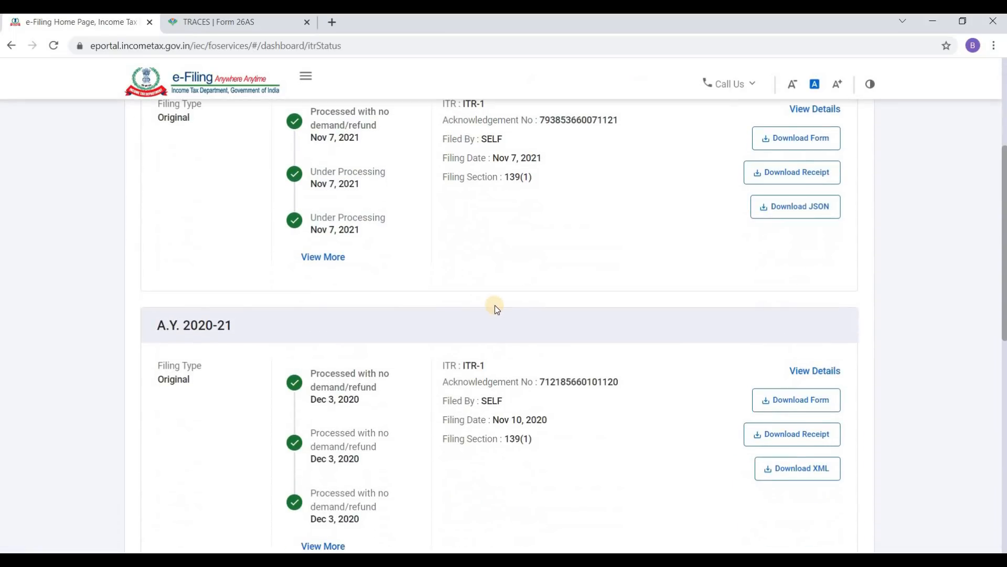
scroll(533, 284, down, 6)
scroll(542, 278, up, 10)
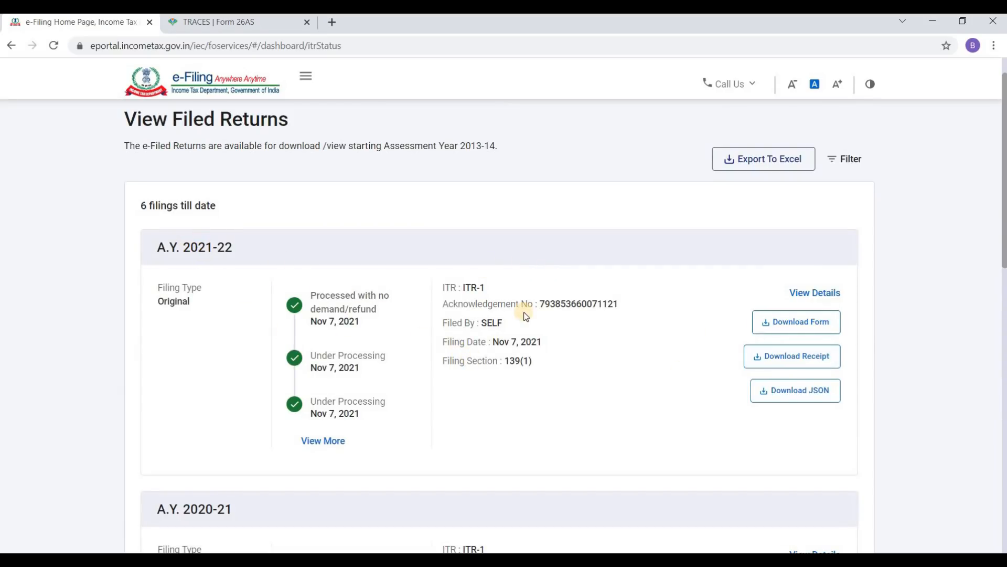
scroll(821, 315, down, 2)
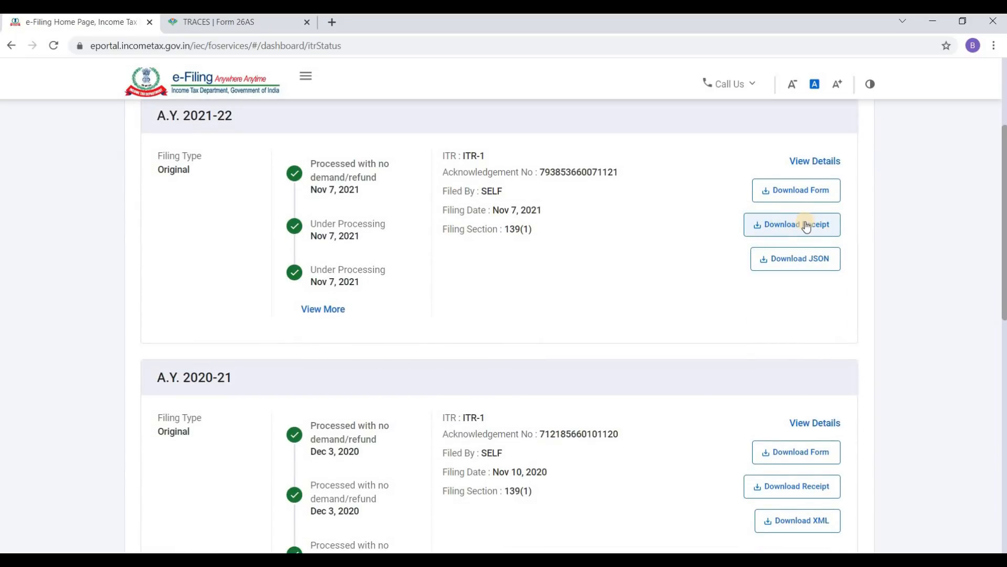
scroll(807, 231, up, 1)
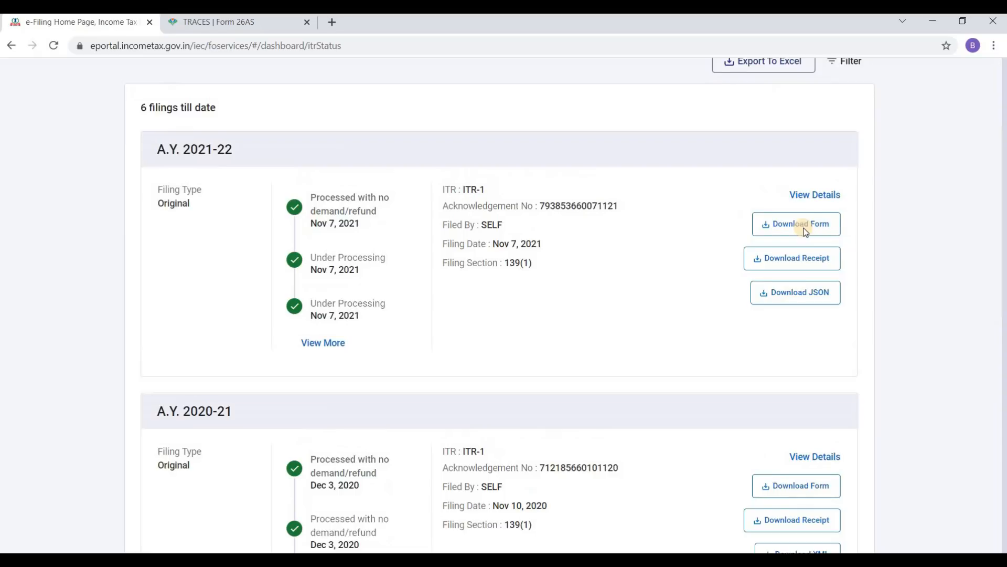
click(807, 231)
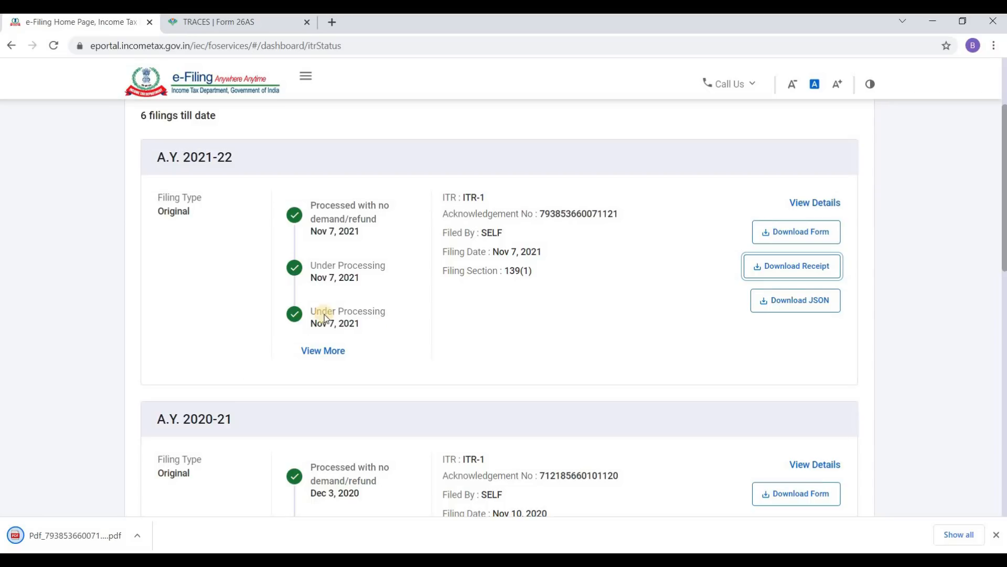
Step: Open the downloaded ITR1 Acknowledgement PDF and review taxes paid 72,700 against total tax 72,696
click(77, 532)
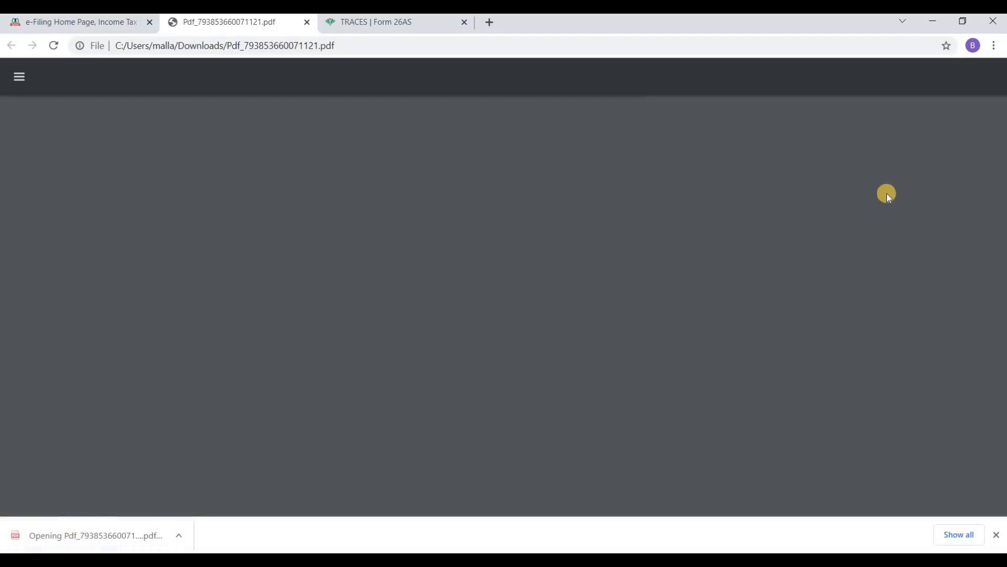
scroll(685, 240, down, 5)
scroll(684, 240, down, 1)
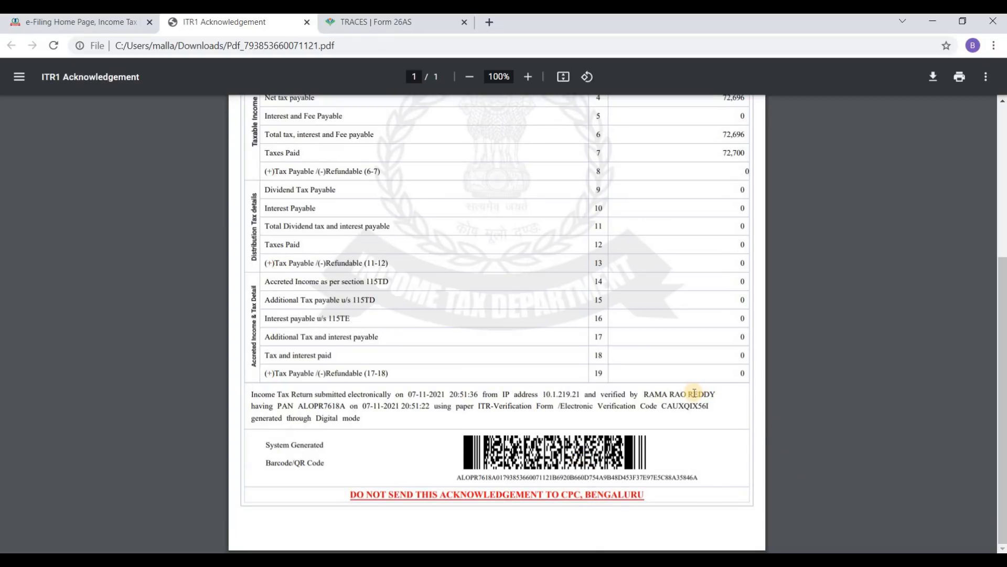
scroll(694, 392, up, 4)
scroll(697, 391, down, 4)
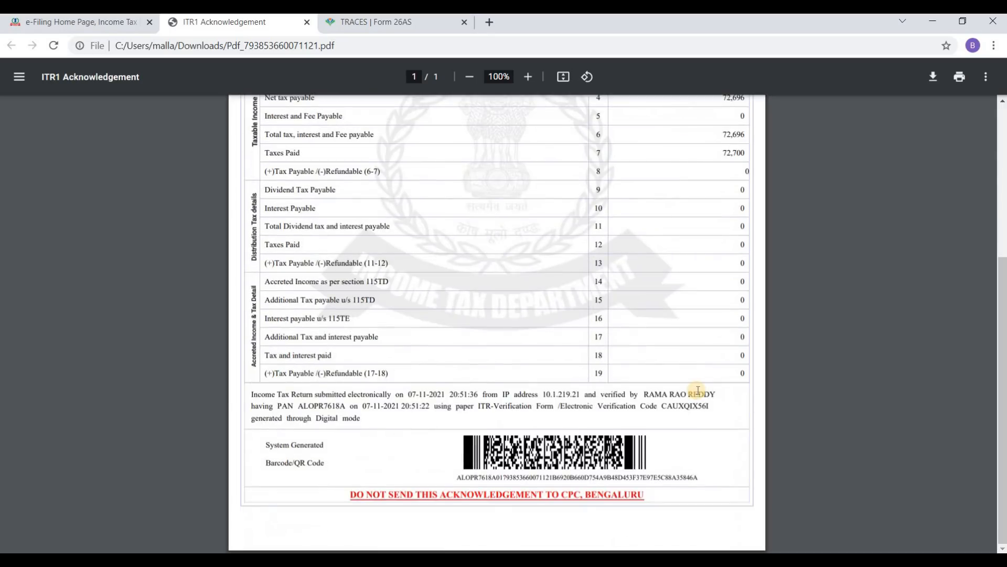